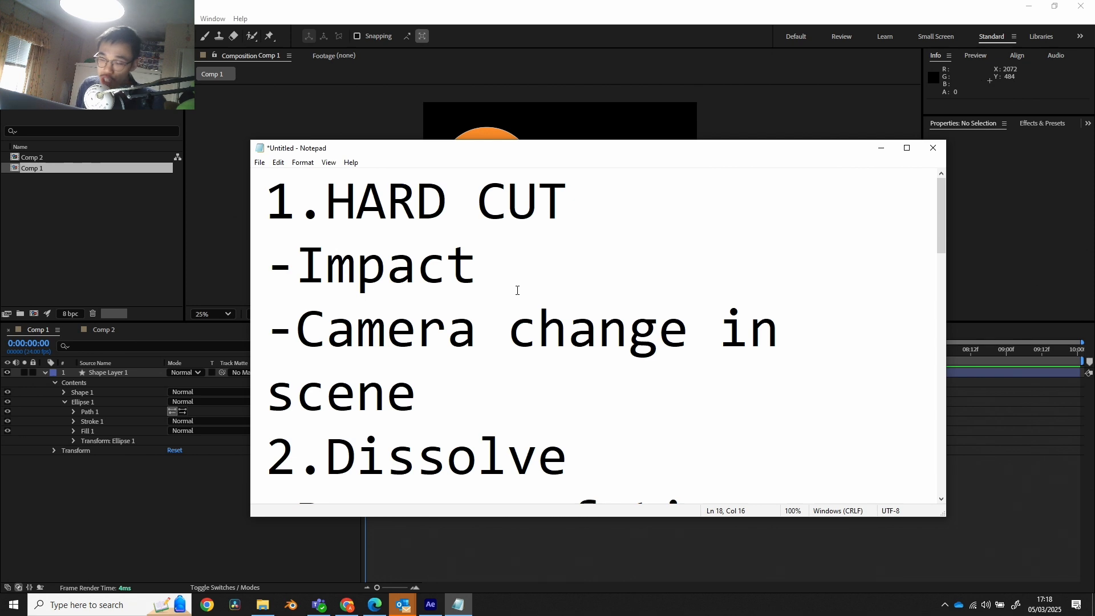
Read through the notes on the six transition types, from Hard Cut and Dissolve to Zoom and Morph.
scroll(517, 296, down, 1)
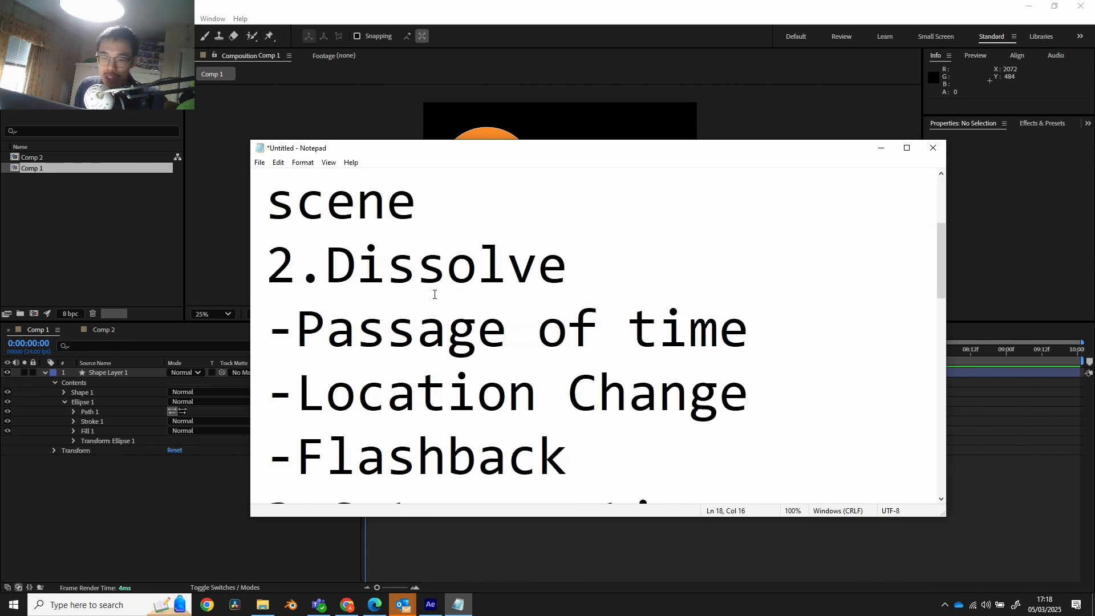
scroll(437, 292, down, 1)
scroll(437, 291, up, 1)
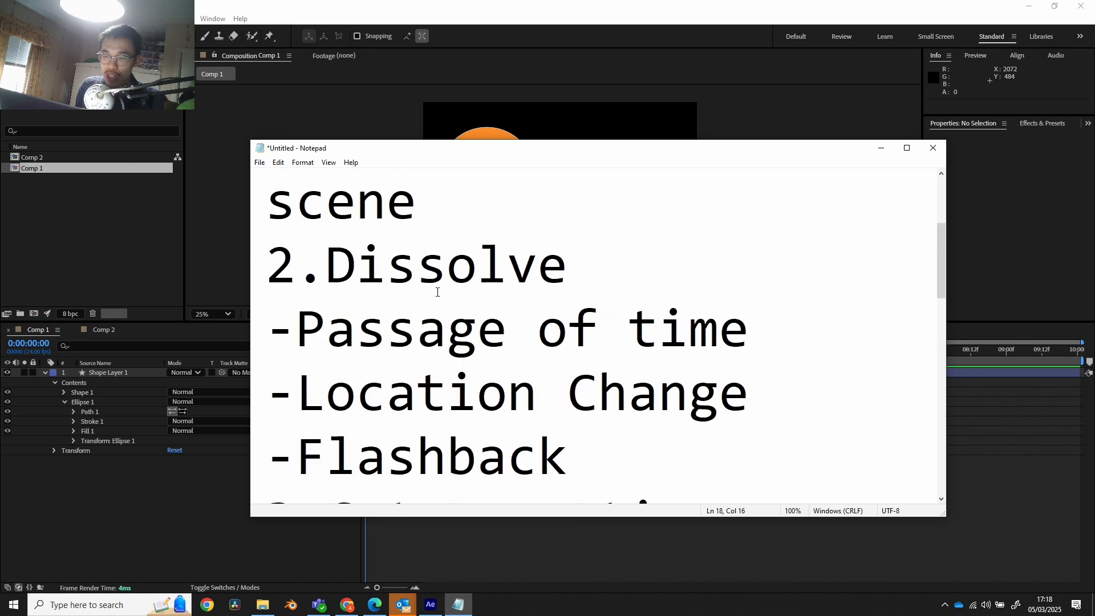
scroll(437, 291, down, 2)
scroll(442, 289, up, 1)
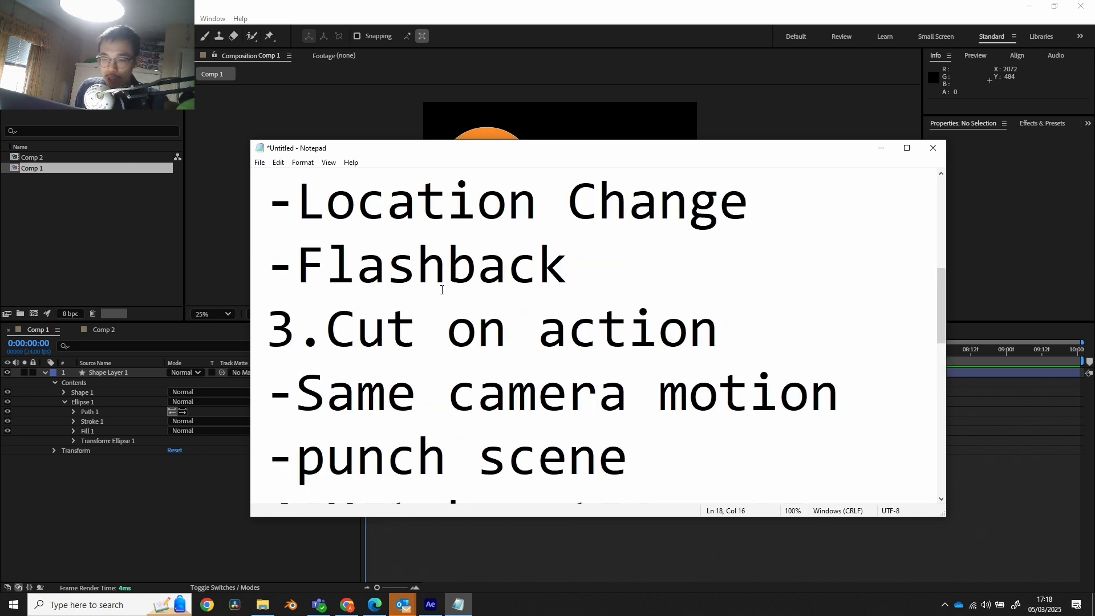
drag(939, 306, 942, 320)
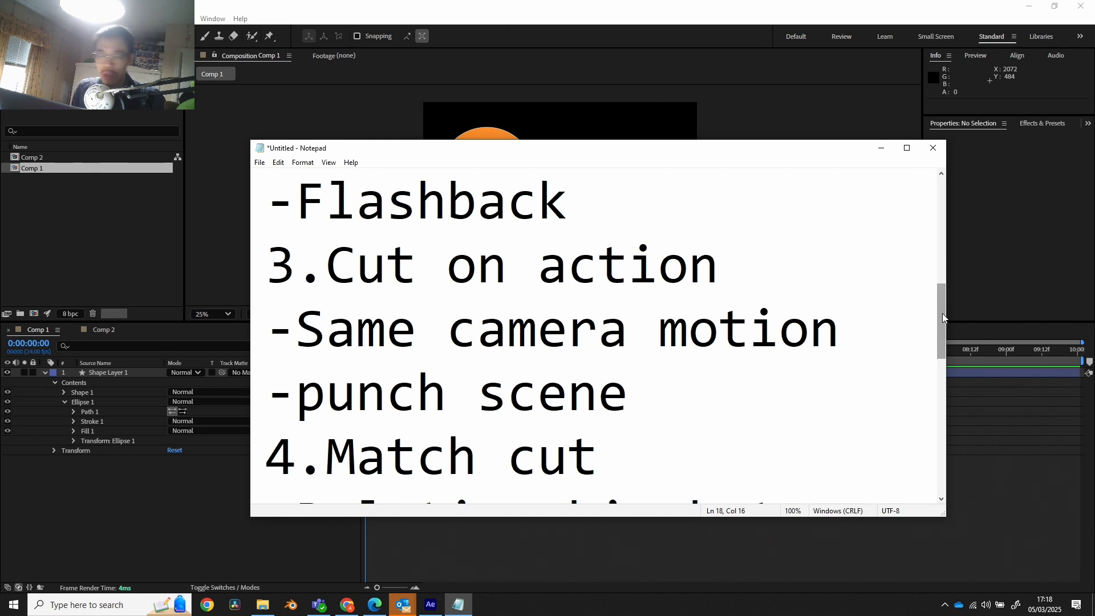
drag(941, 323, 943, 350)
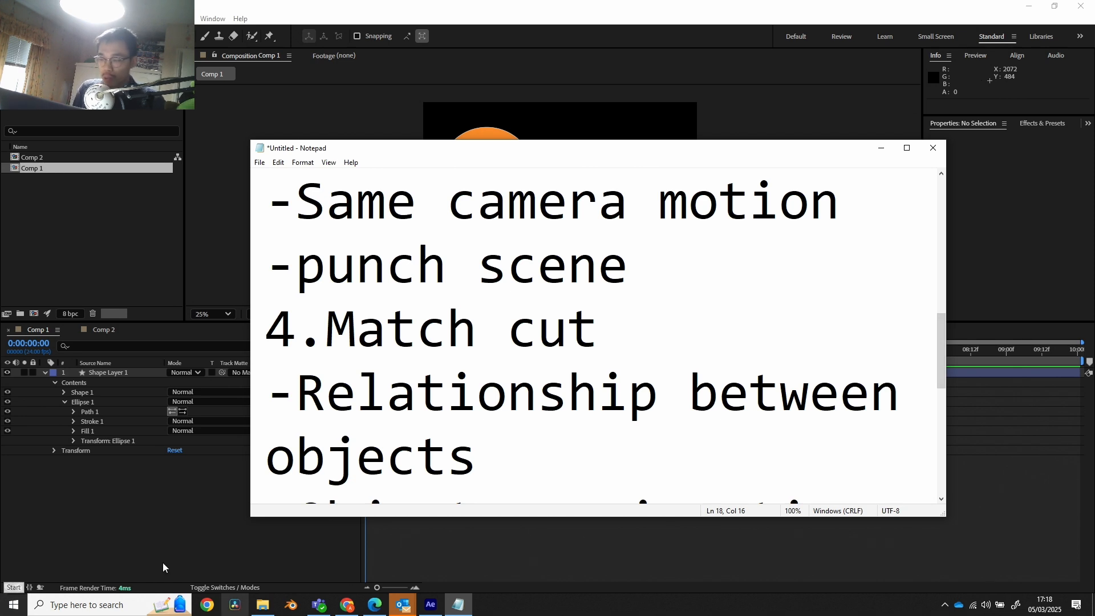
drag(942, 359, 944, 389)
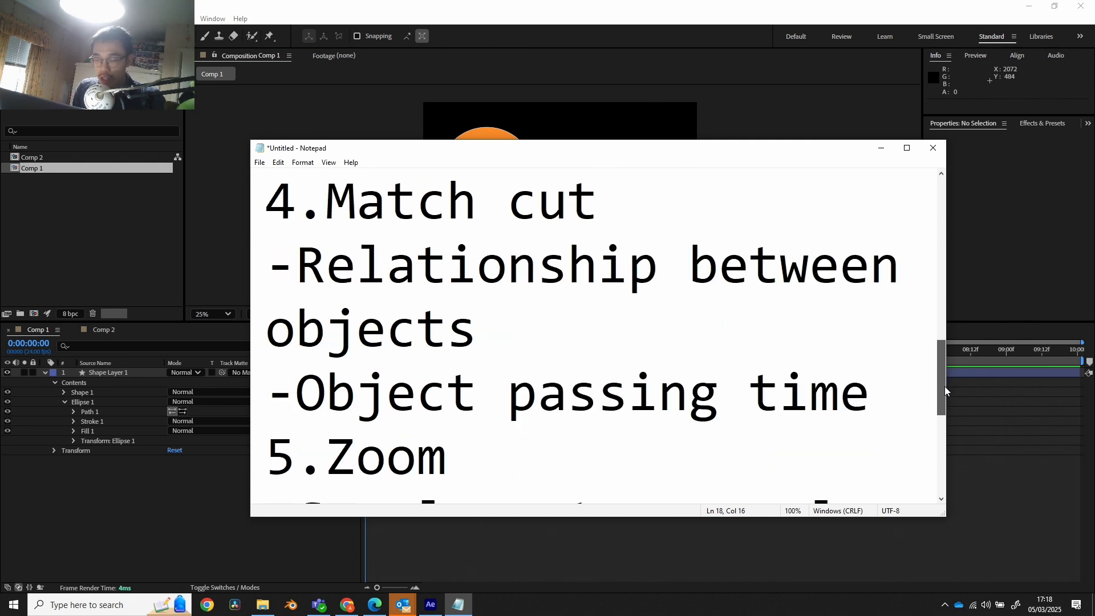
drag(944, 385, 940, 413)
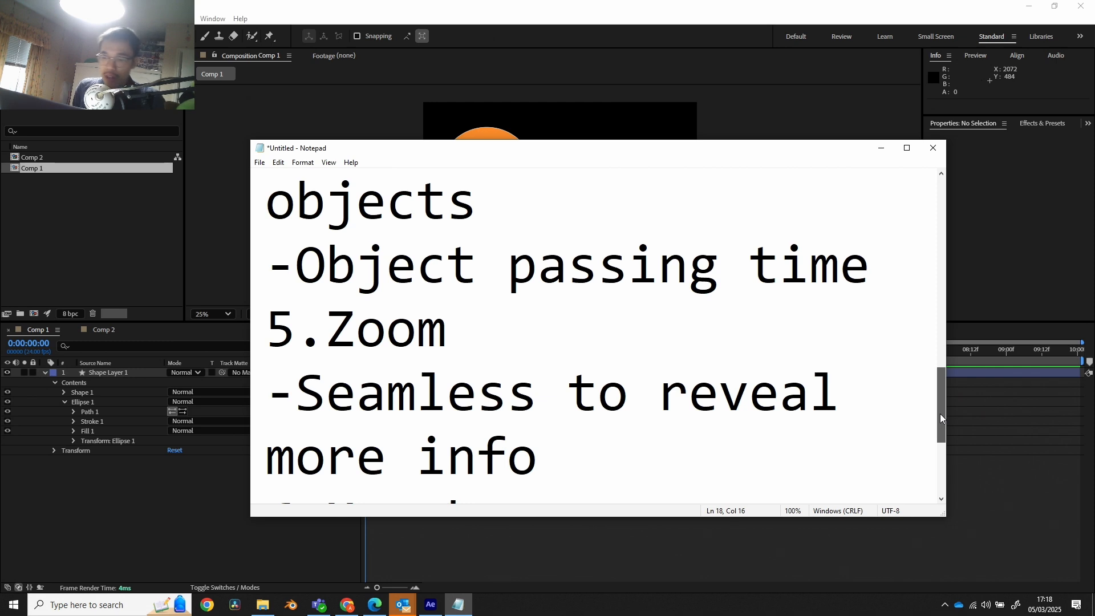
drag(940, 412, 939, 414)
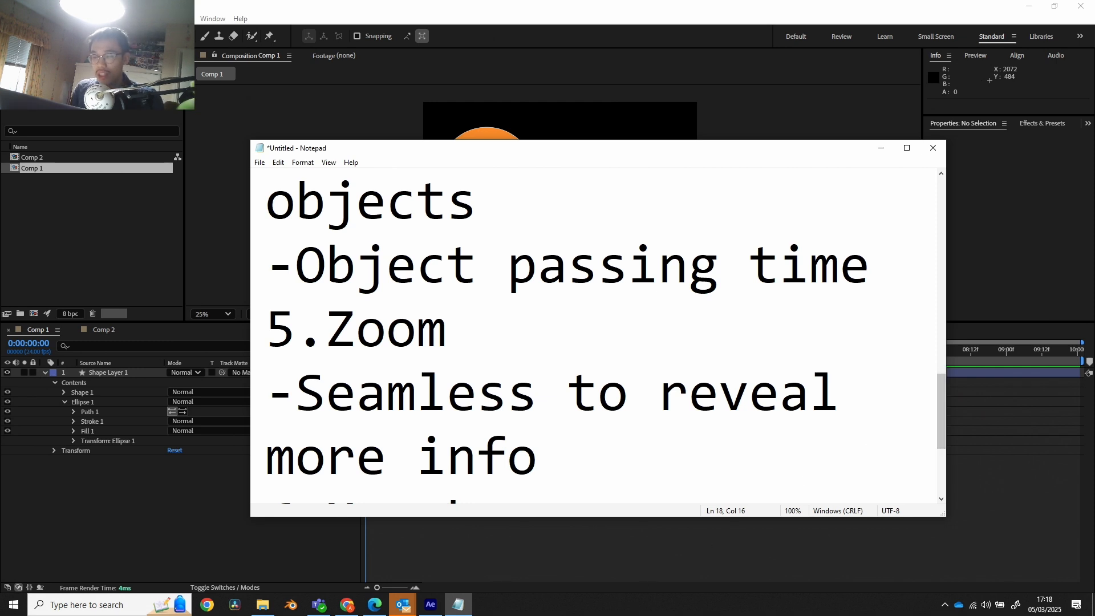
mouse_move(450, 613)
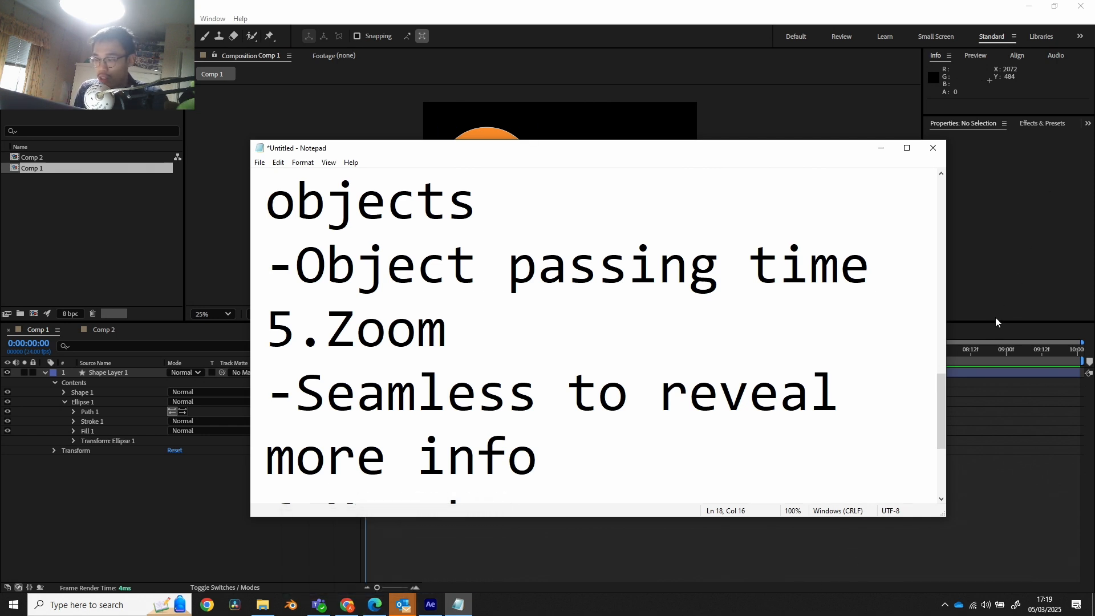
drag(942, 410, 939, 458)
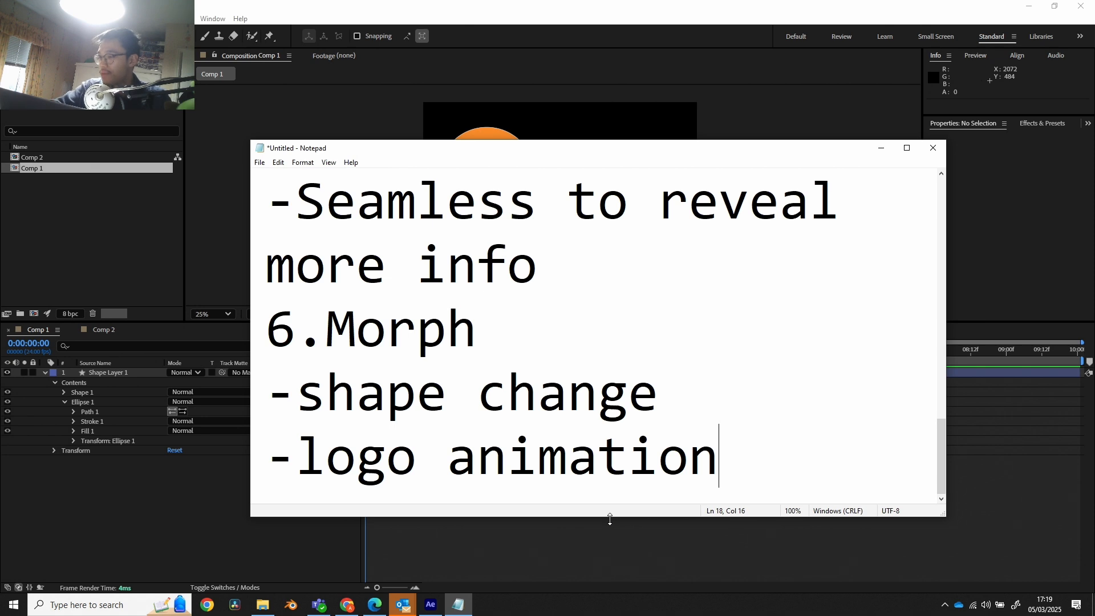
Switch to the After Effects project with Comp 1 open.
key(alt+Tab)
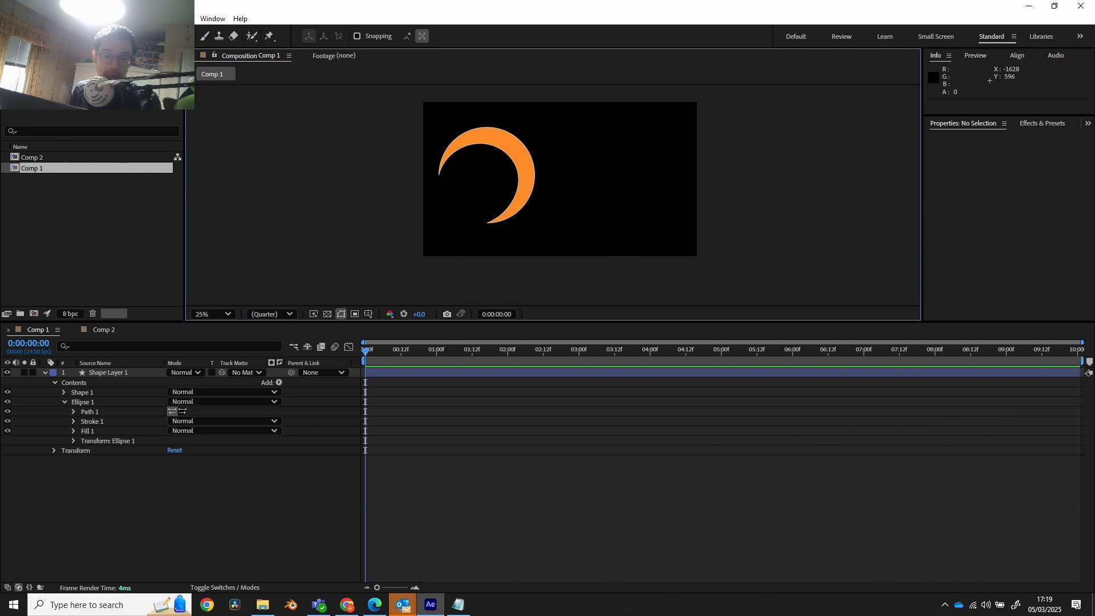
key(alt+f)
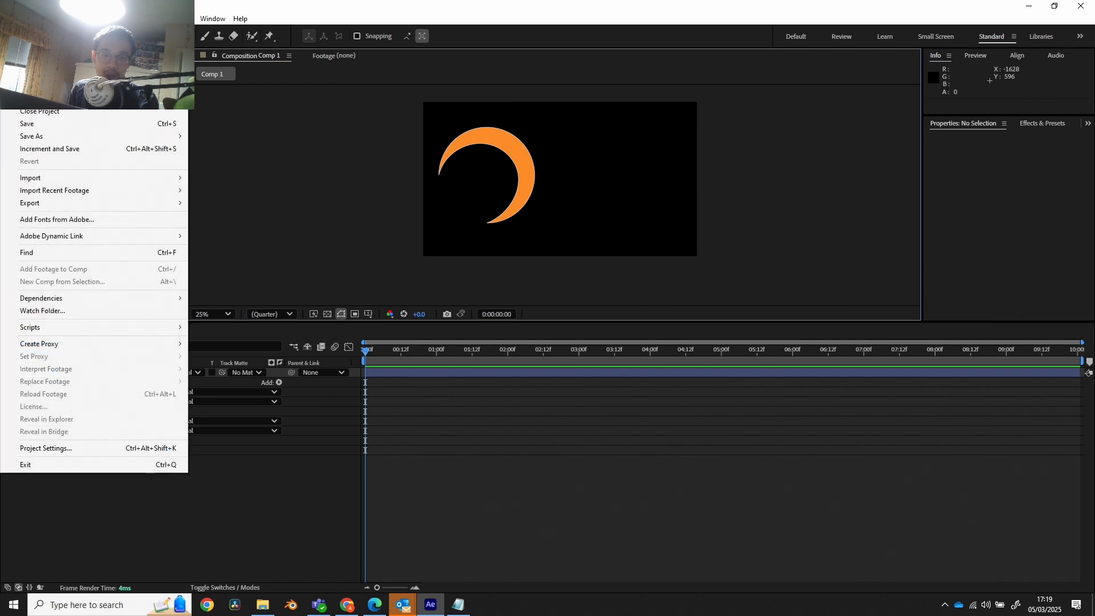
key(Right)
key(Right)
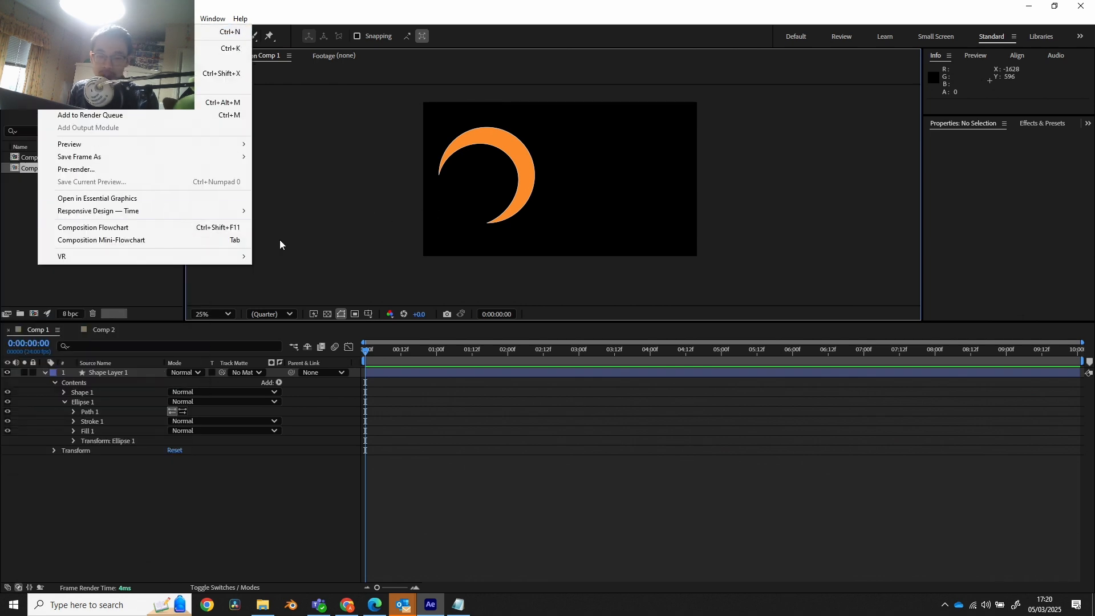
click(127, 293)
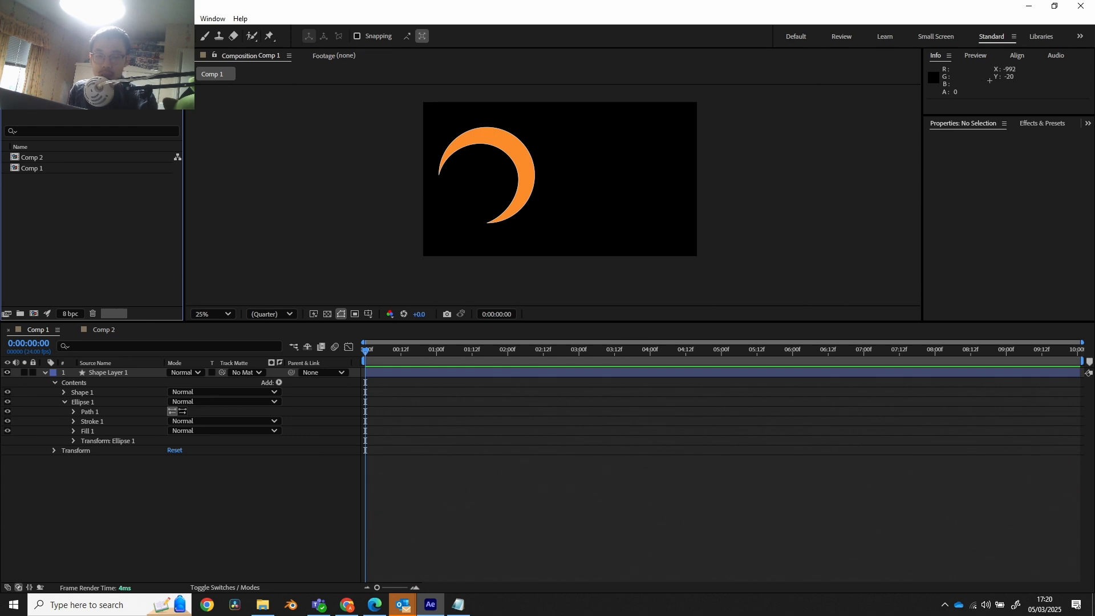
right_click(90, 411)
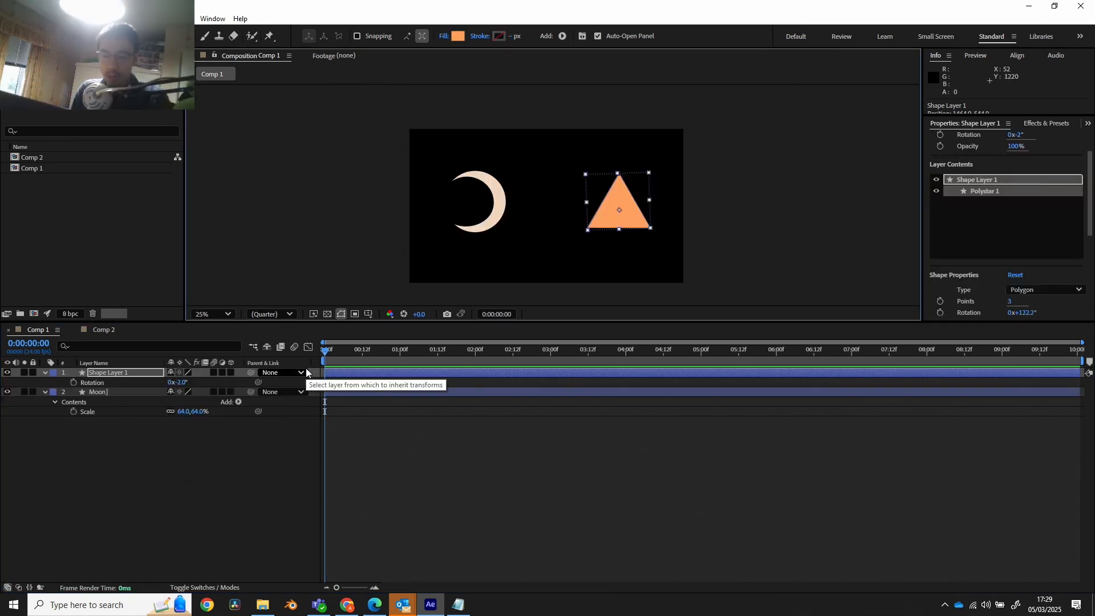
Rename the orange triangle's shape layer as Triangle.
click(115, 375)
key(Return)
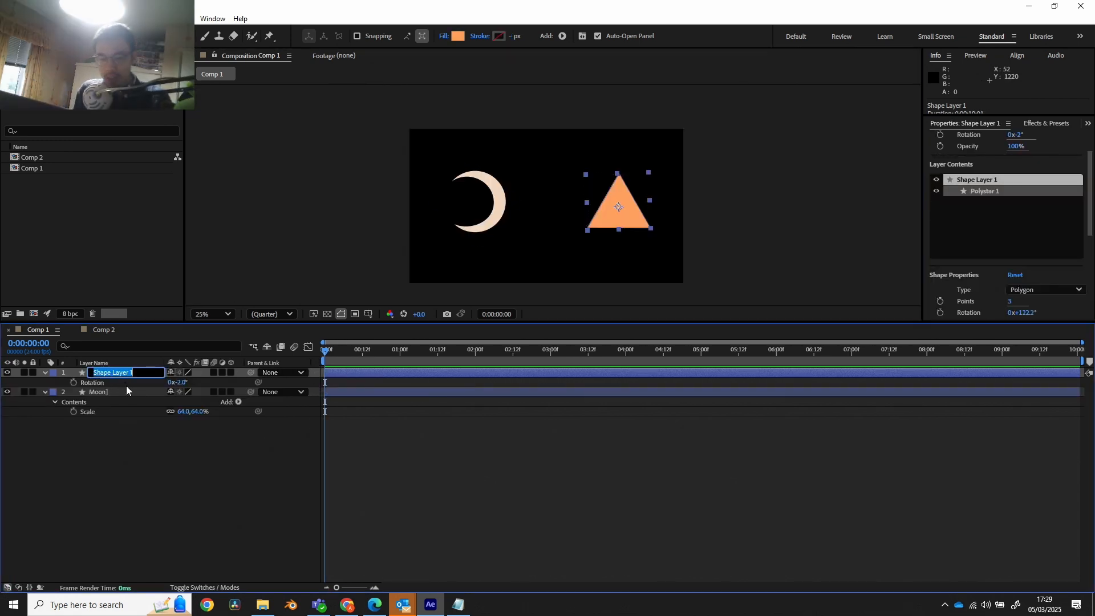
text(Triangle)
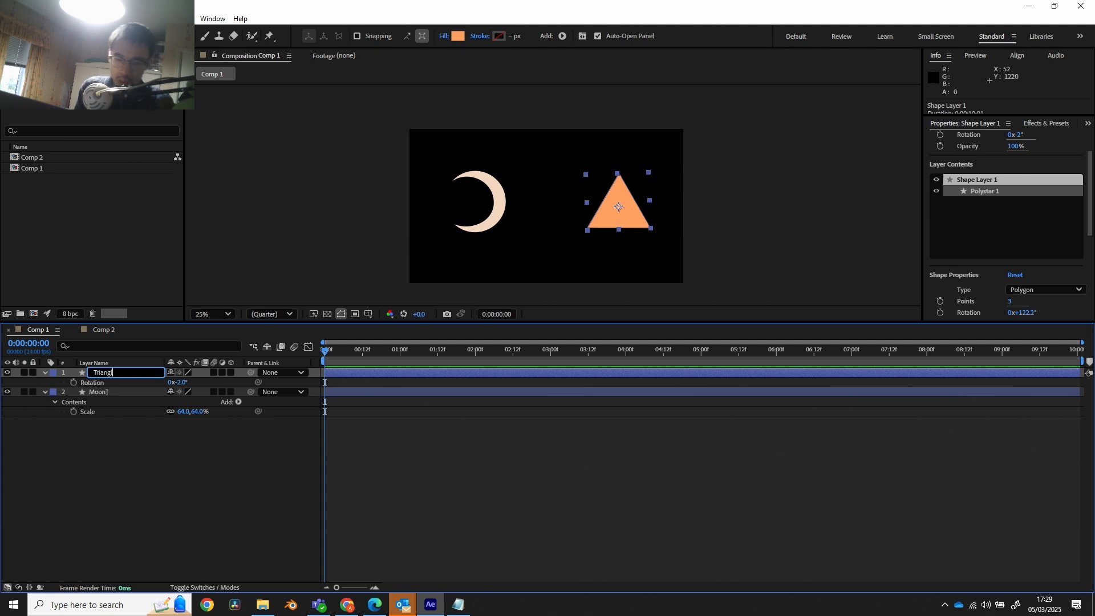
key(Return)
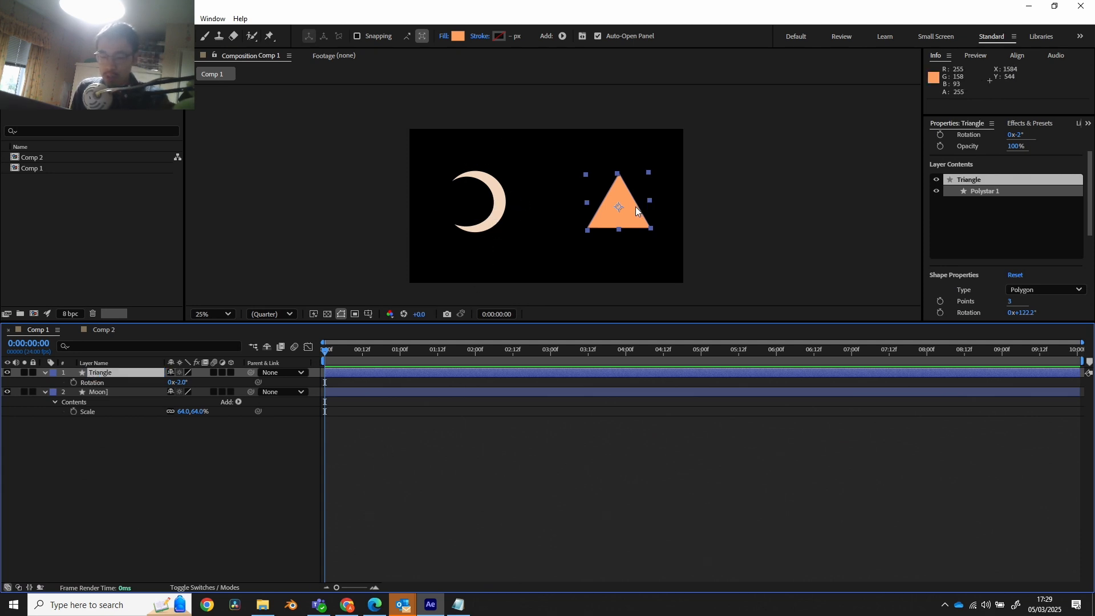
Reveal only the Moon layer's Position property and start animating it with a keyframe at 0:00:01:00.
click(45, 392)
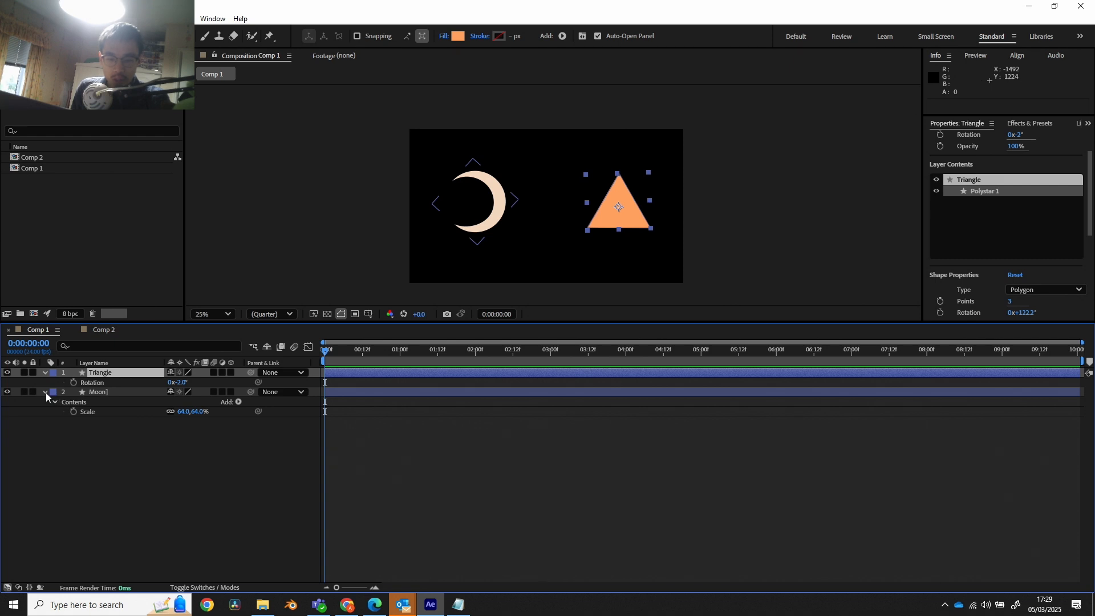
click(104, 392)
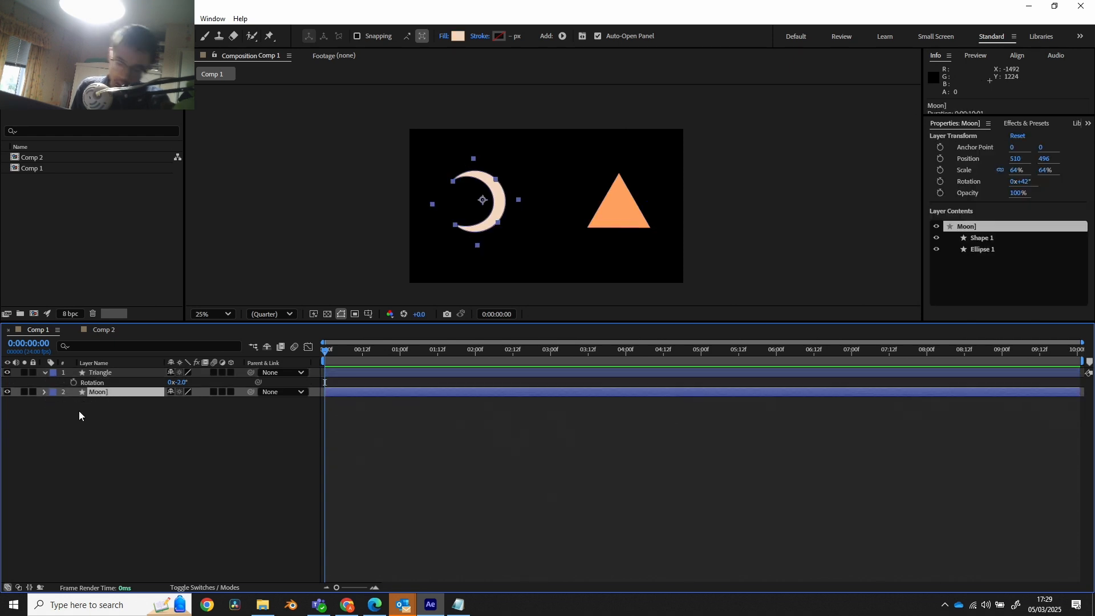
key(p)
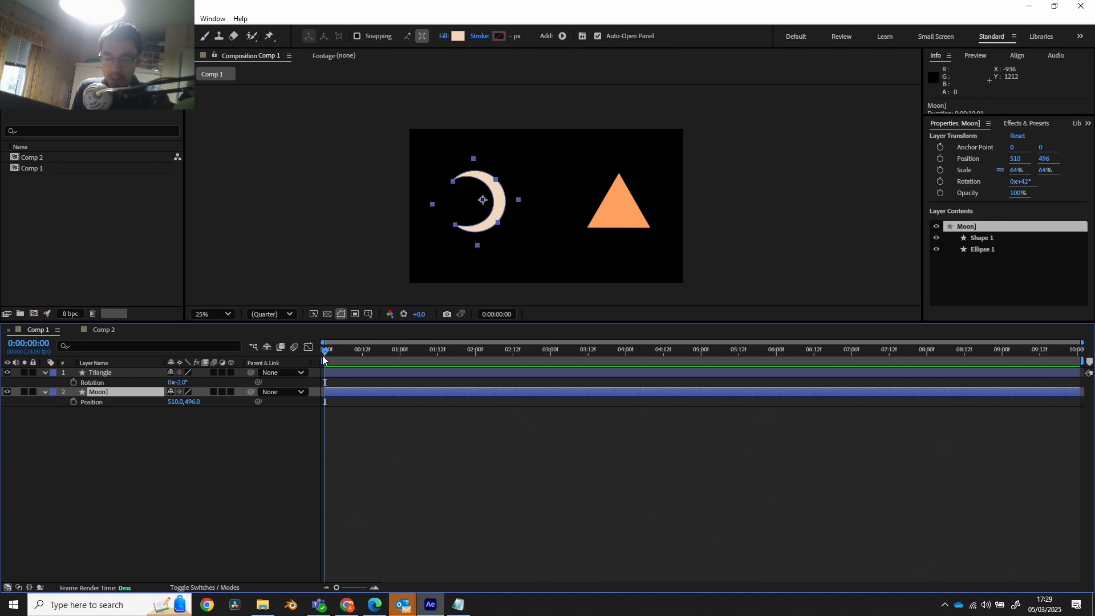
alt+scroll(365, 357, up, 4)
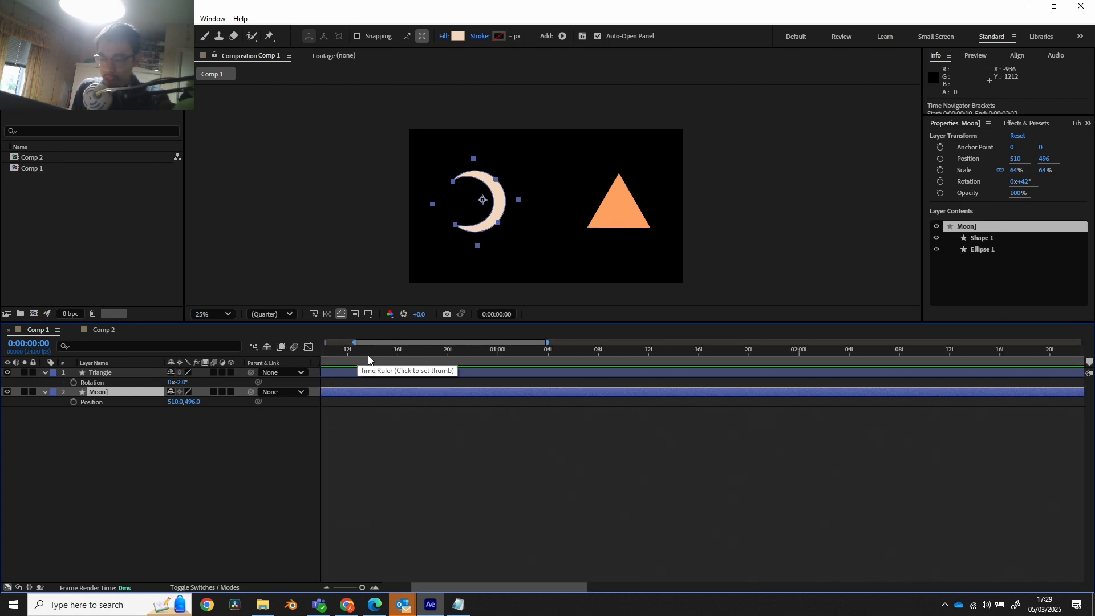
drag(445, 583, 411, 580)
alt+scroll(394, 419, up, 3)
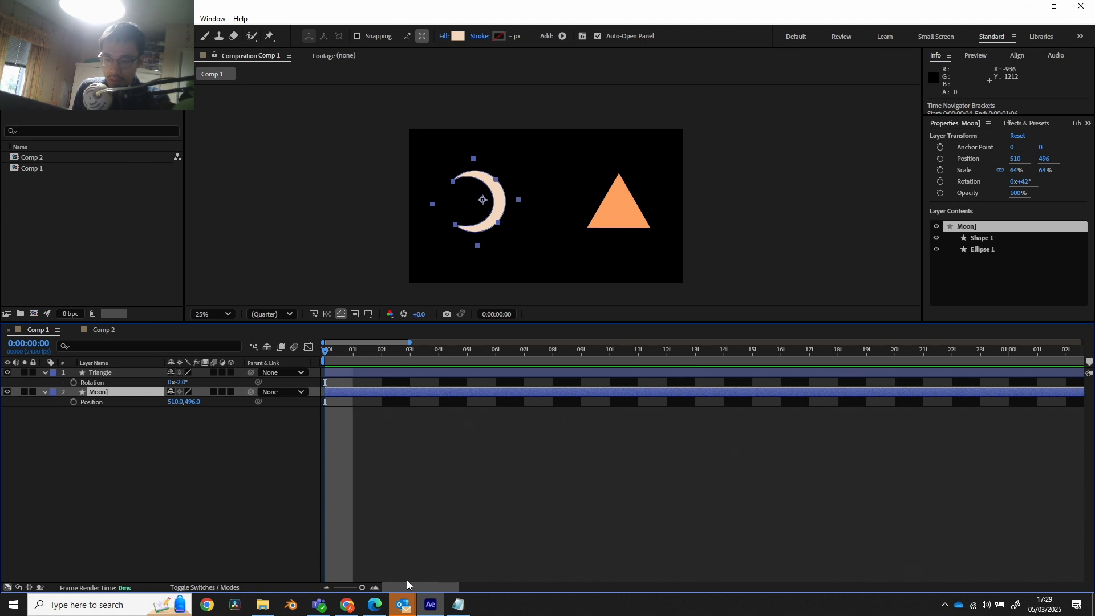
alt+scroll(461, 464, down, 2)
alt+scroll(461, 464, down, 5)
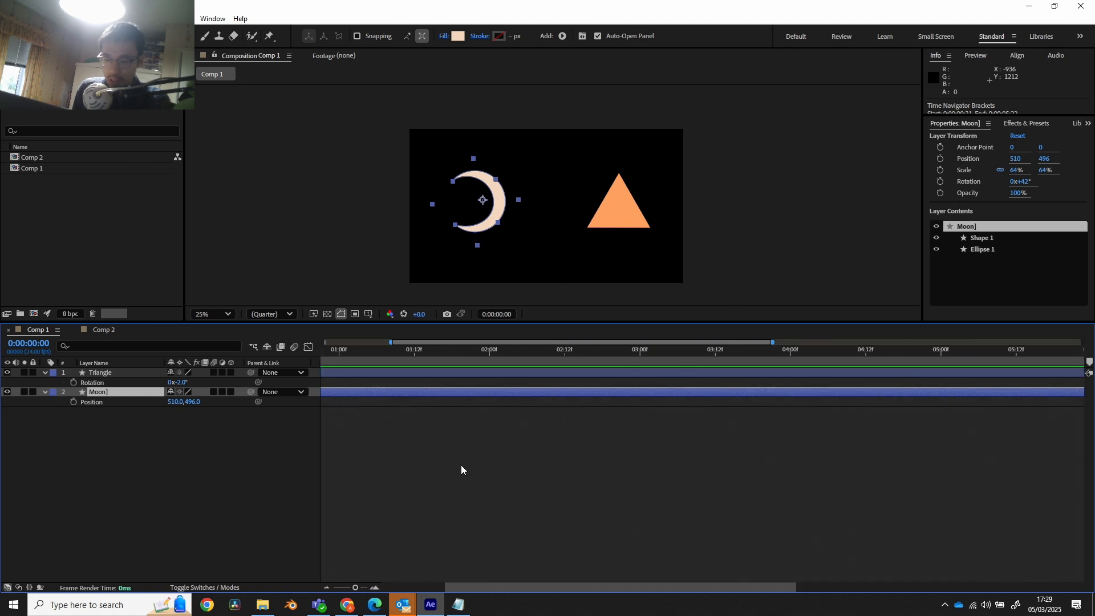
drag(332, 361, 399, 362)
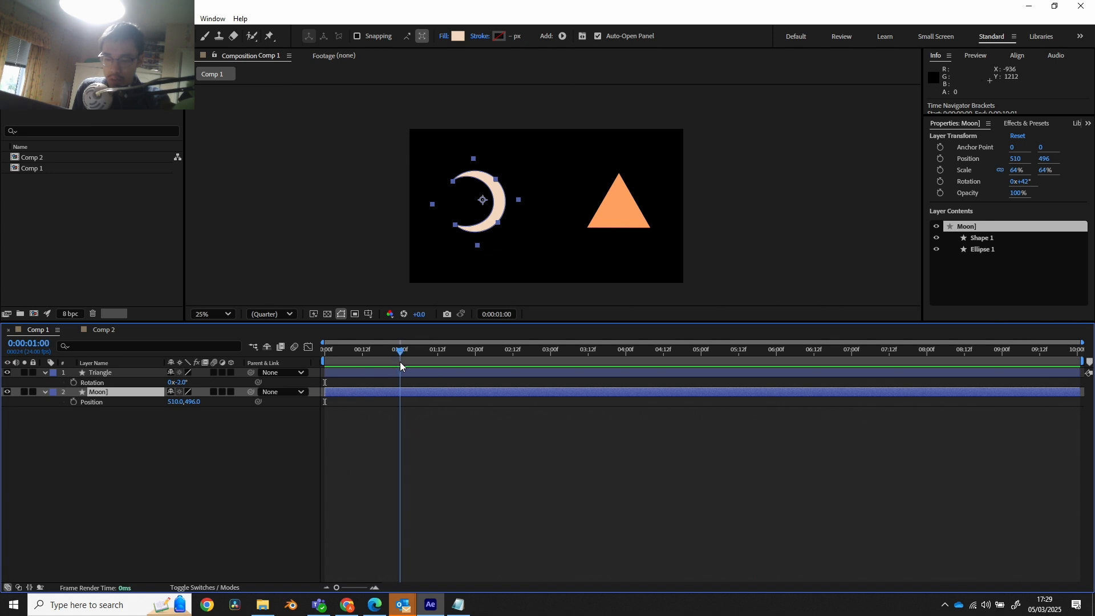
click(73, 401)
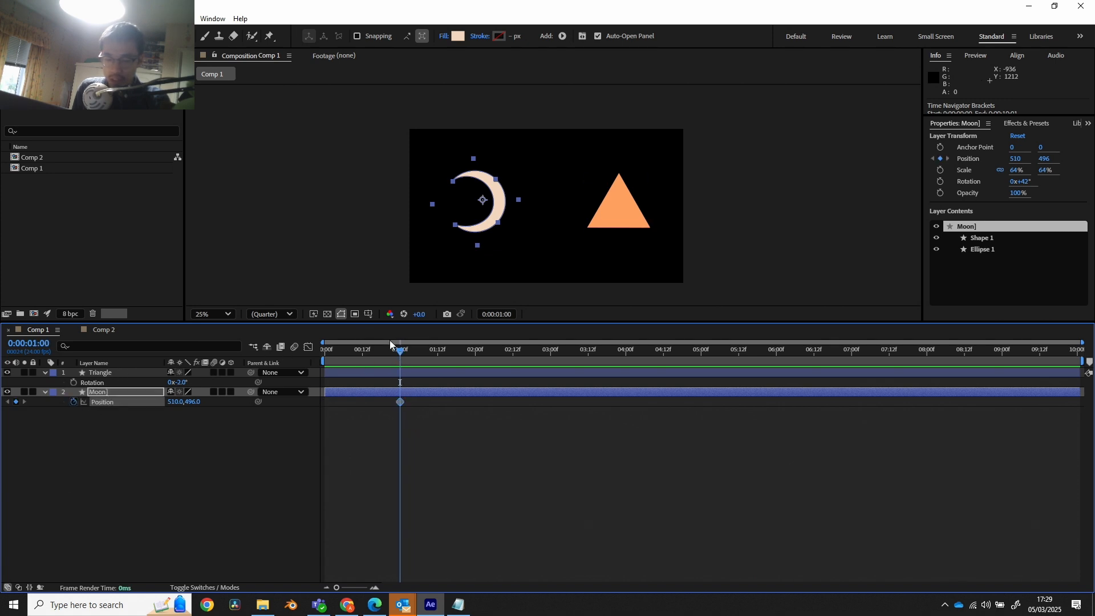
At 0:00:01:12, move the Moon horizontally onto the triangle, to position 1506, 496.
drag(402, 353, 439, 351)
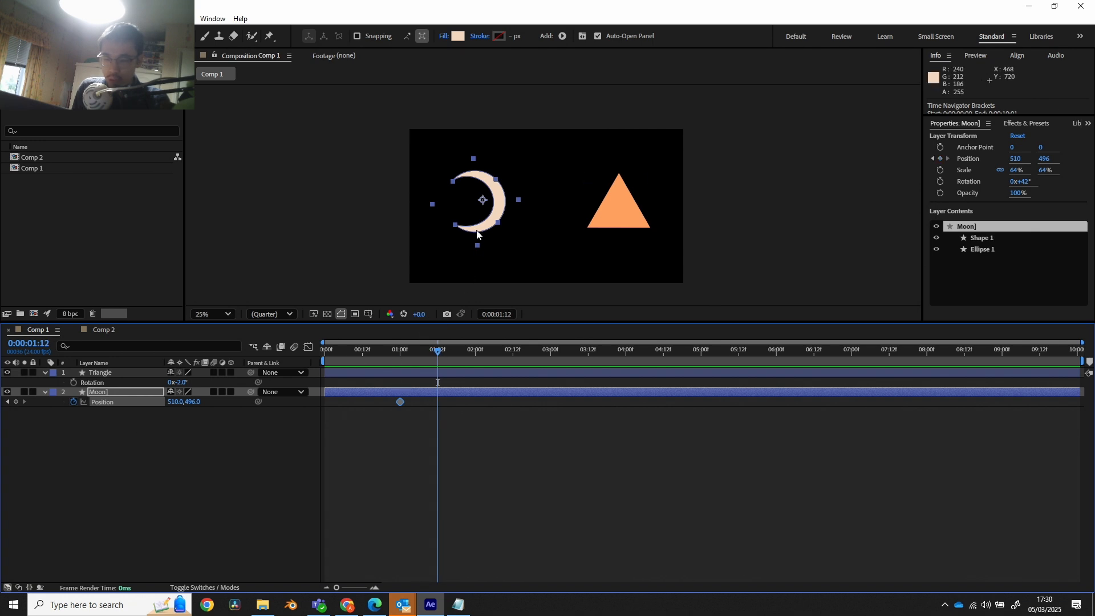
drag(491, 220, 625, 223)
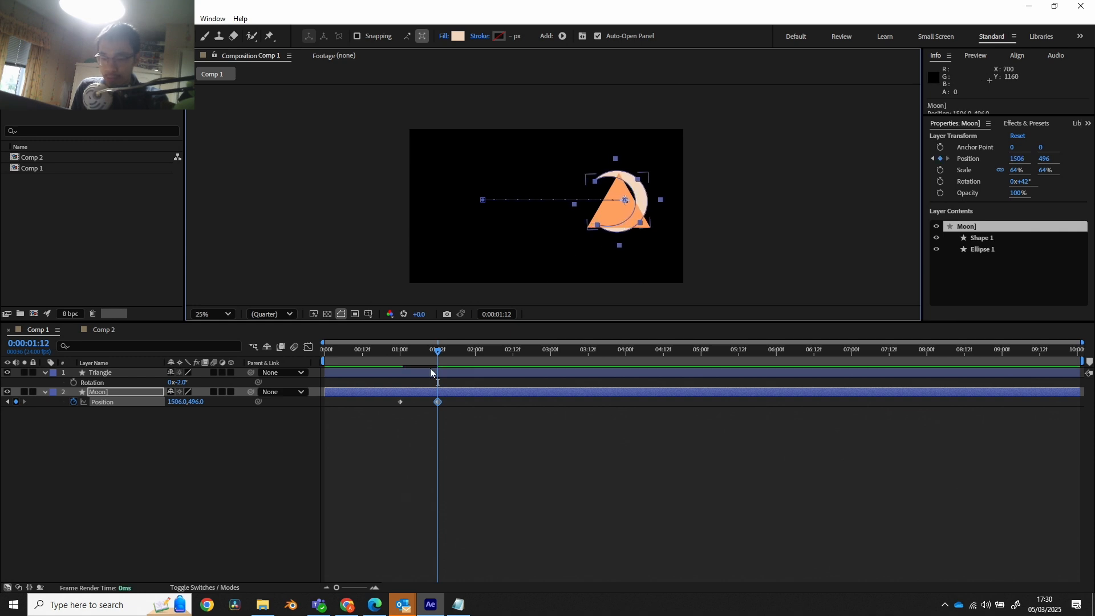
Add holding Position keyframes for the Moon at 0:00:00:00 and 0:00:02:08, keeping the current positions.
drag(425, 350, 322, 359)
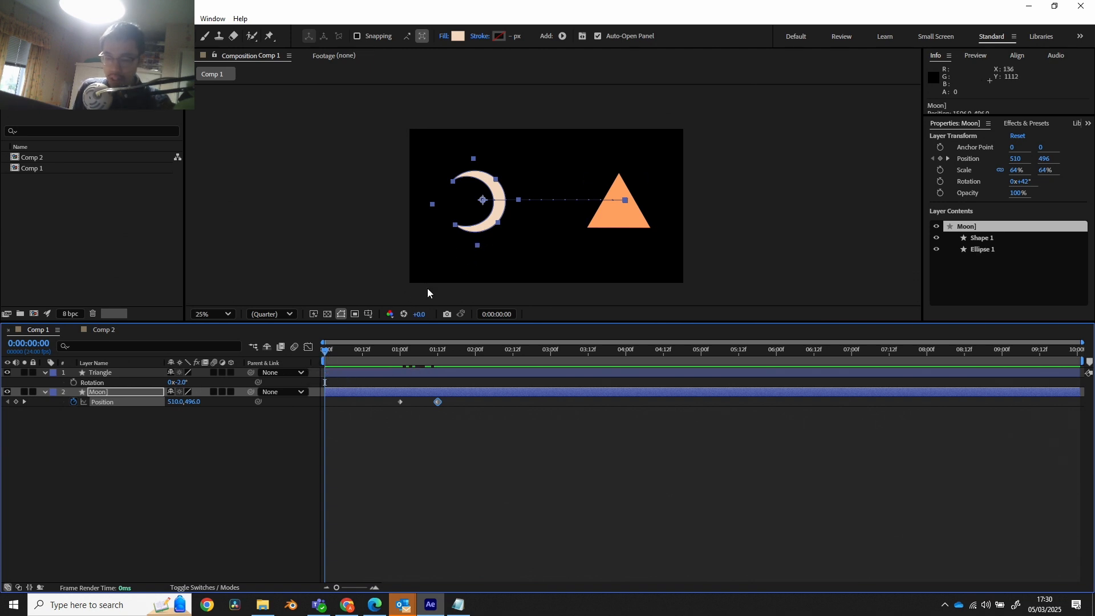
click(16, 401)
drag(412, 357, 500, 381)
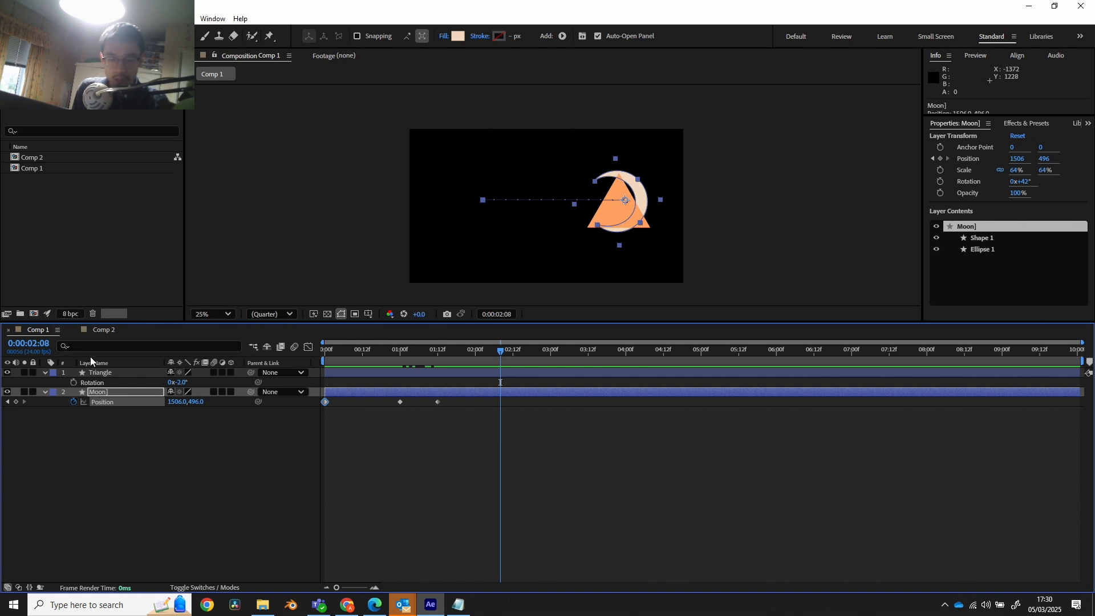
Nudge the Moon's 0:00:01:12 Position keyframe to the right, to X 1522, so it overshoots the final position.
drag(444, 350, 440, 351)
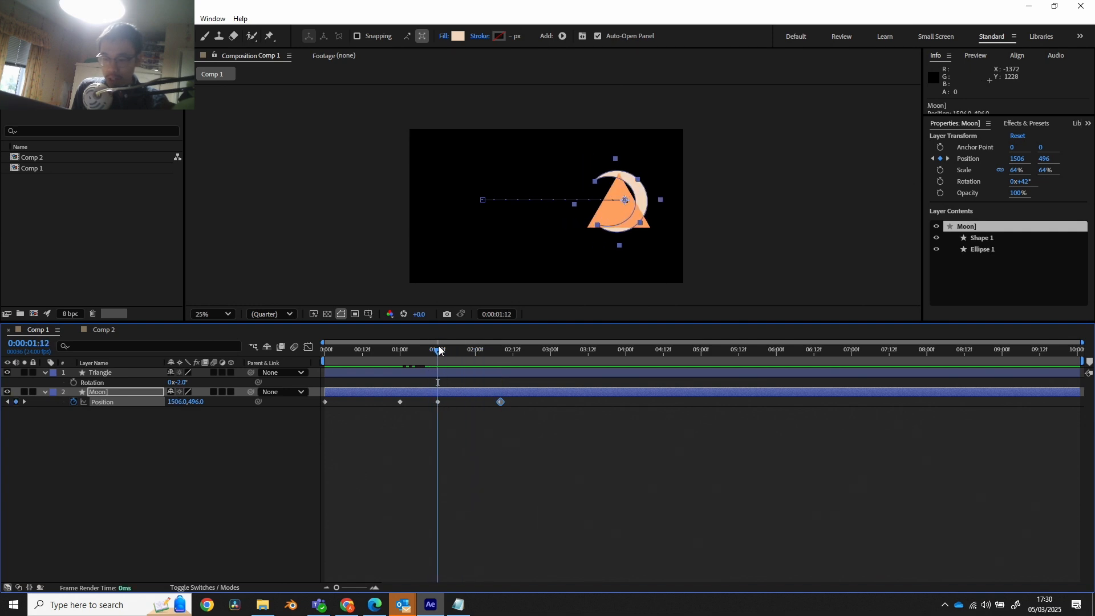
click(439, 402)
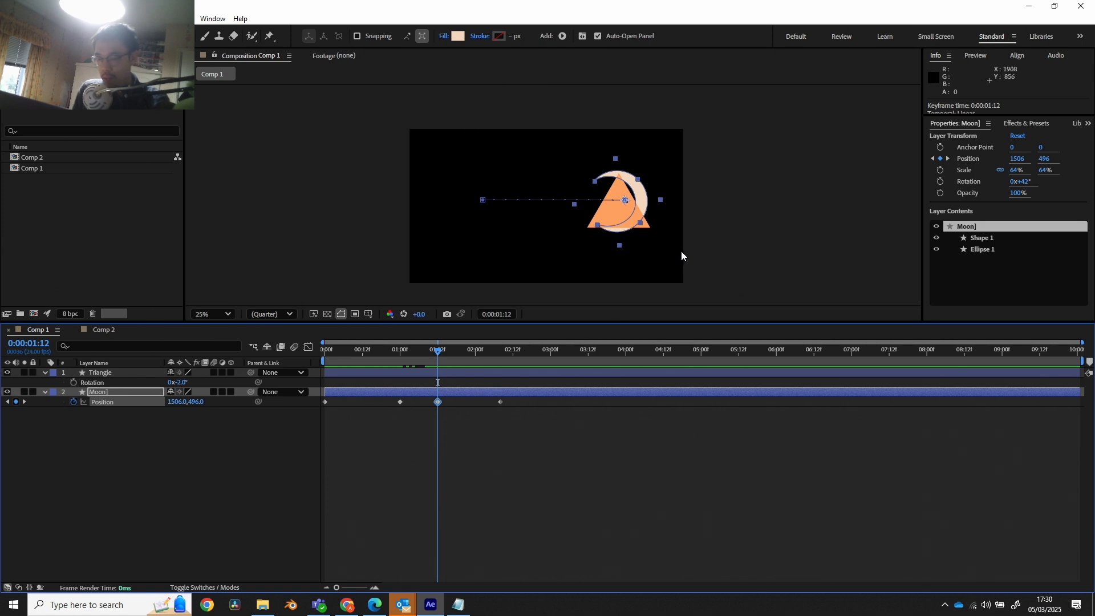
key(Right)
key(Right)
key(Right)
key(Right)
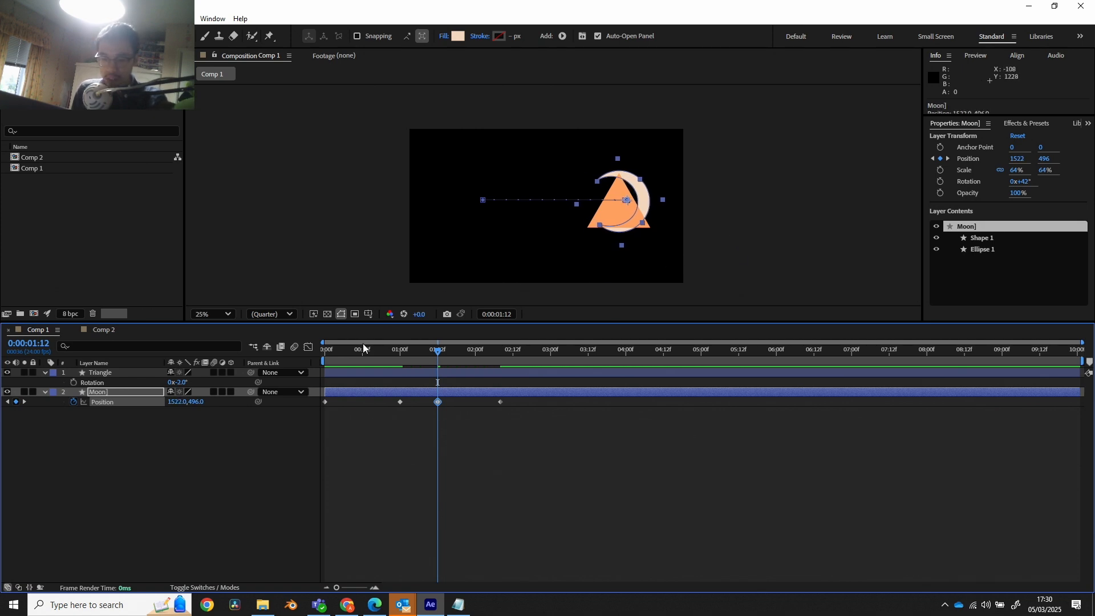
Nudge the Moon's 0:00:01:00 Position keyframe slightly left, to about X 498, as anticipation before the move.
drag(363, 346, 400, 350)
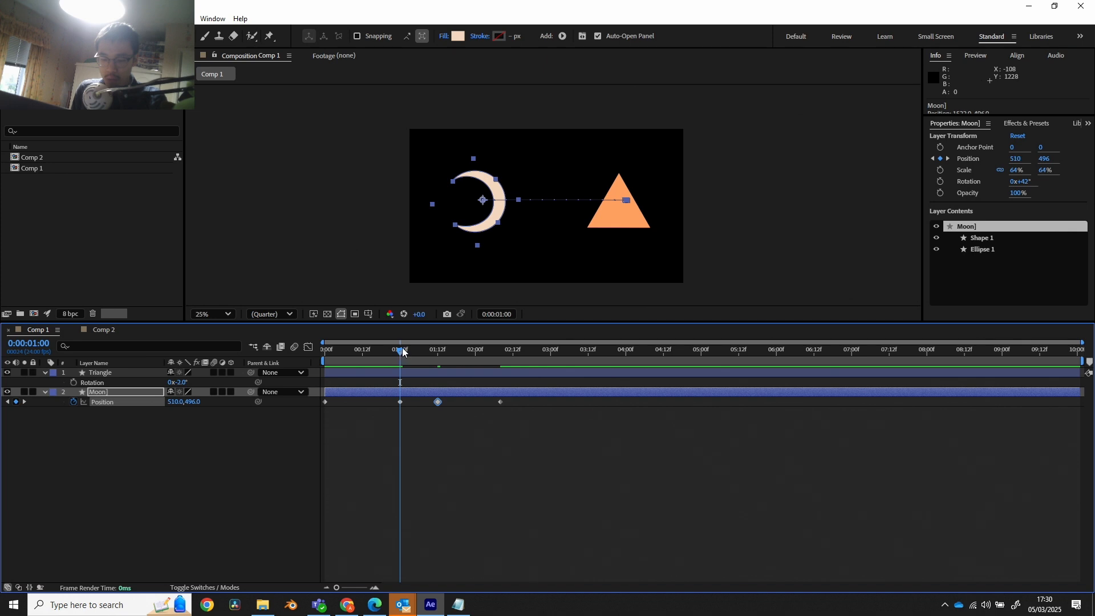
key(Left)
key(Left)
key(Left)
key(Left)
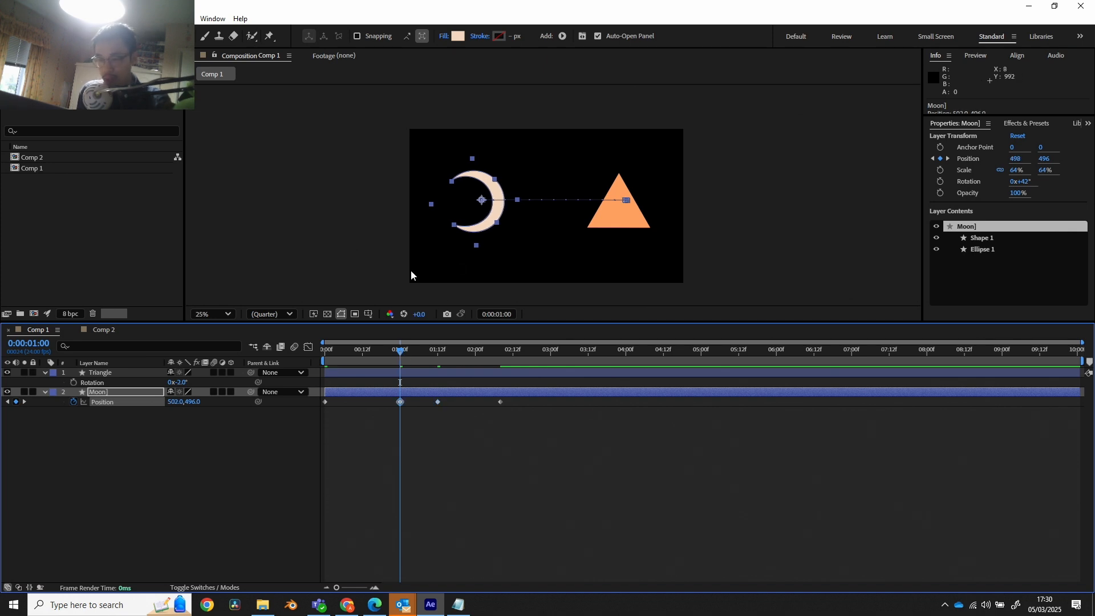
Nudge the Moon's 0:00:01:00 Position keyframe further left to X 478 for stronger anticipation.
key(Left)
key(Left)
key(Left)
key(Left)
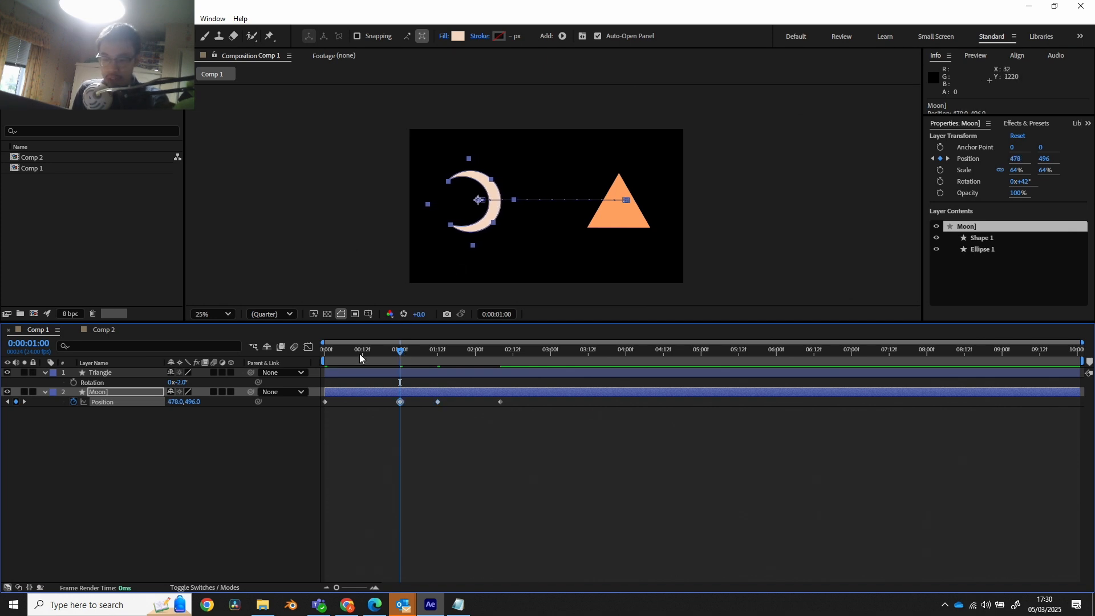
End the work area at 0:00:03:00 and preview the Moon's movement from the start.
drag(359, 358, 327, 358)
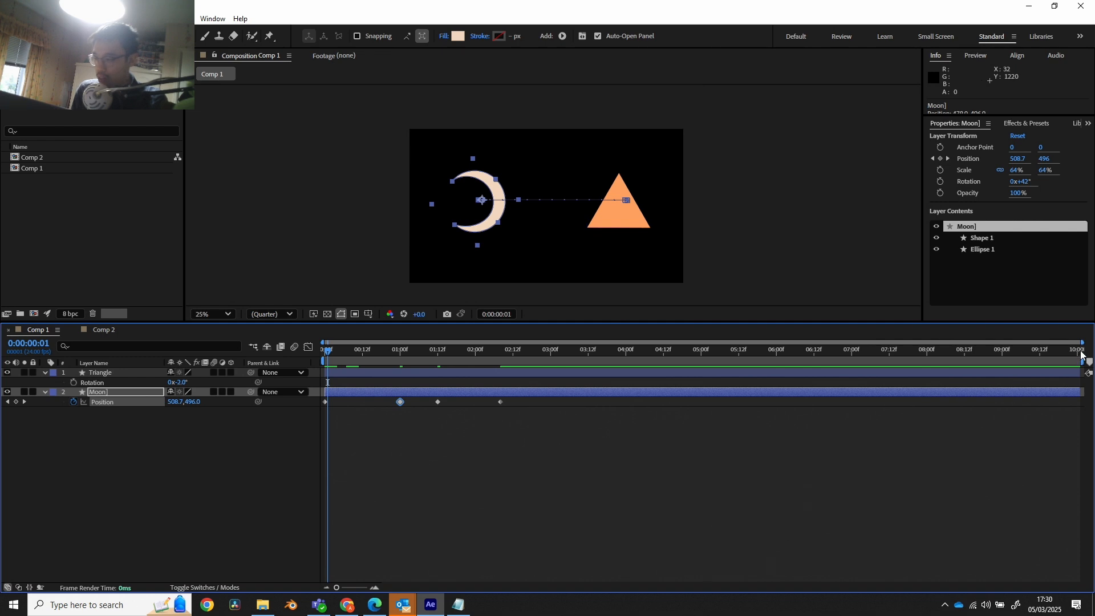
drag(1081, 352, 721, 345)
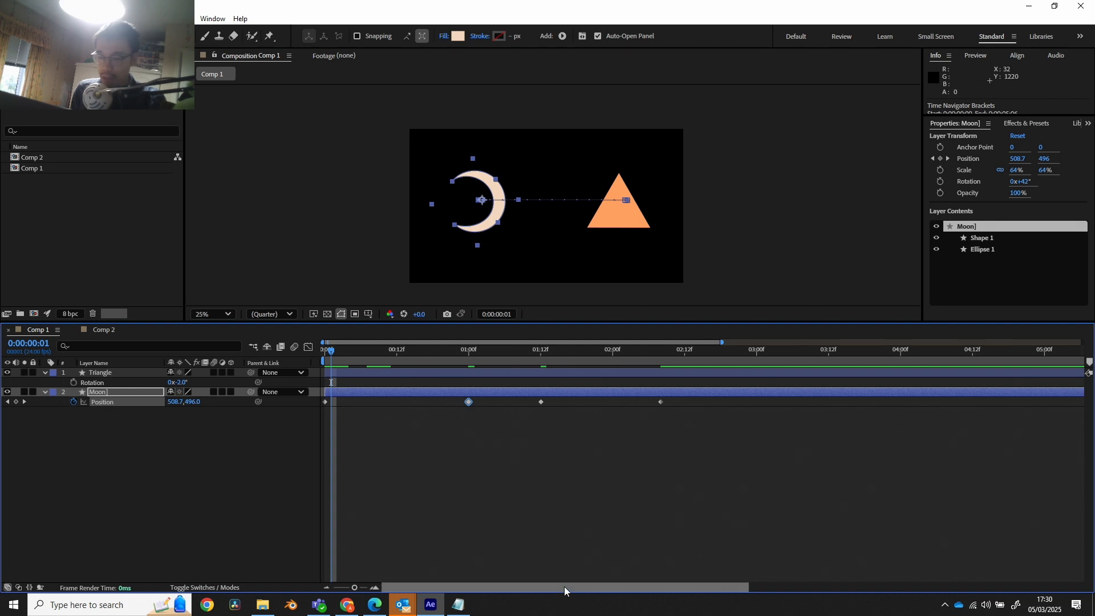
drag(563, 586, 898, 567)
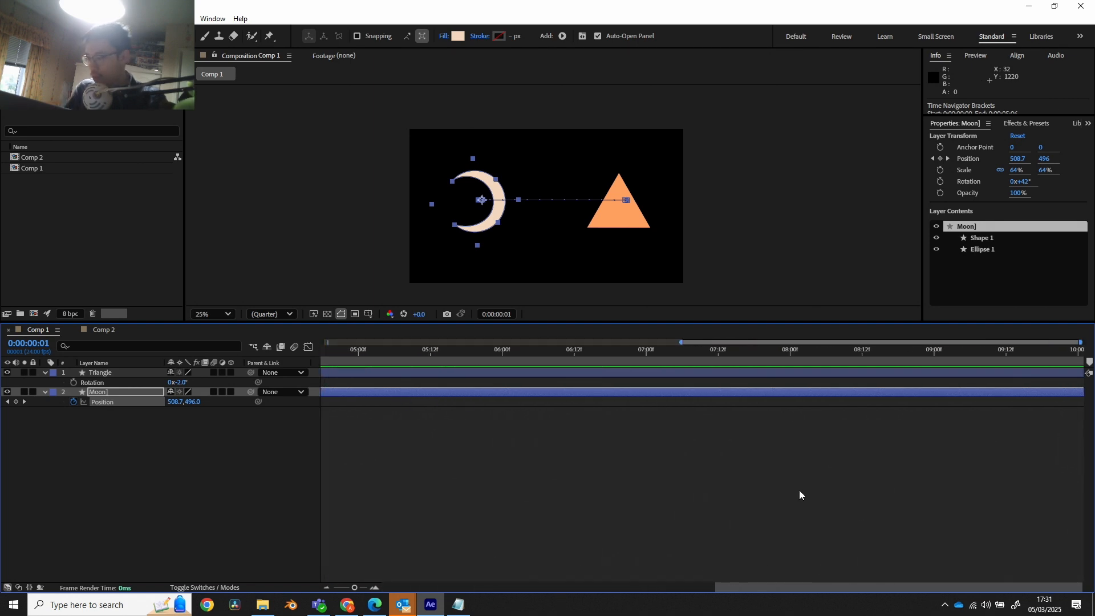
key(Home)
key(space)
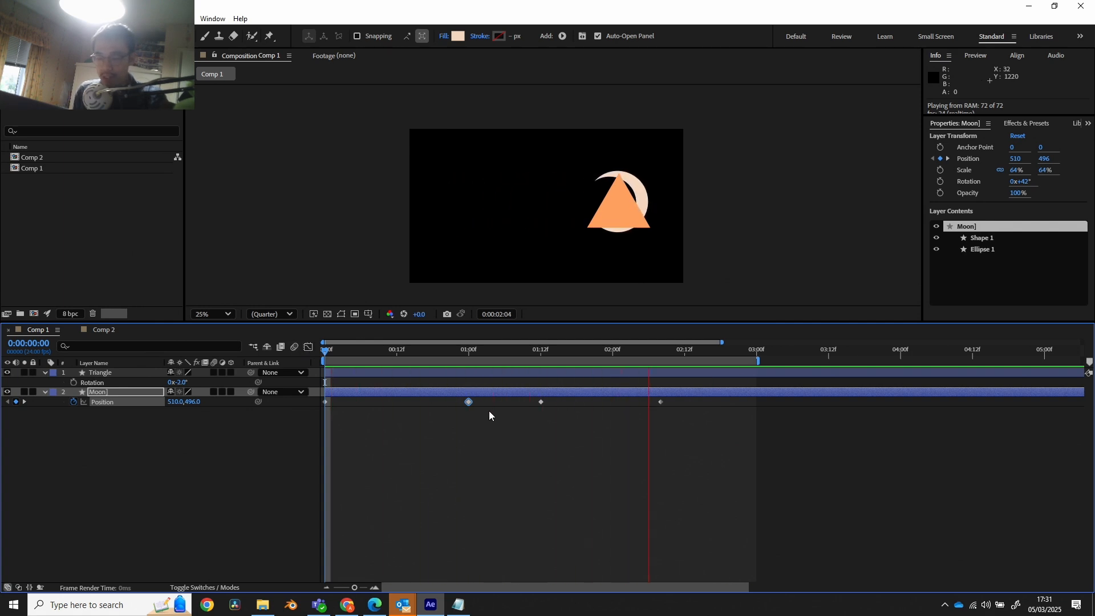
key(space)
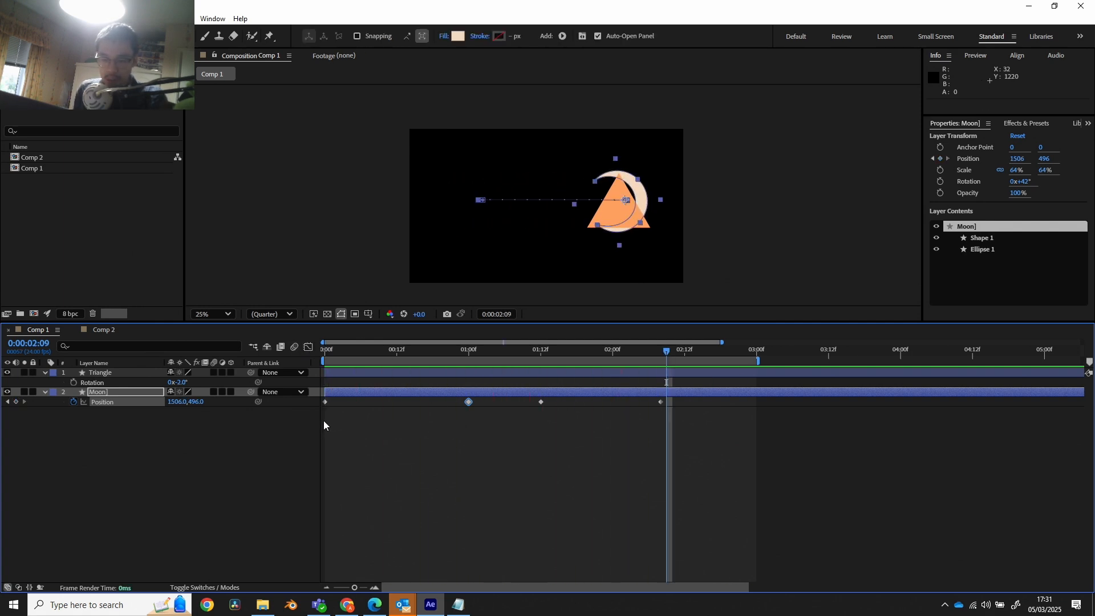
Apply Easy Ease to all four of the Moon's Position keyframes and preview the eased movement.
drag(323, 415, 689, 397)
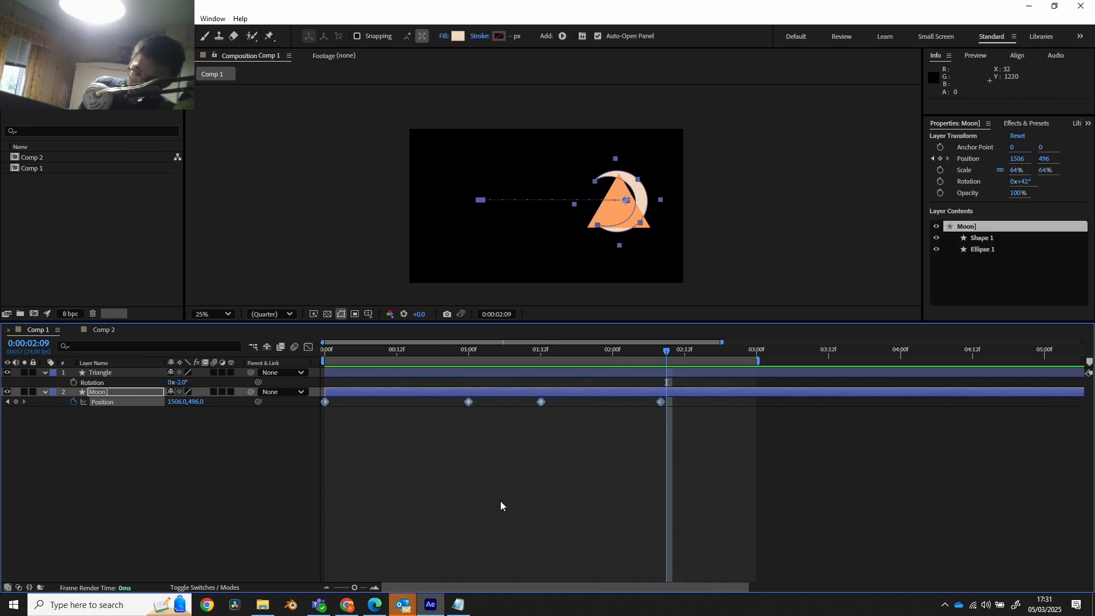
key(F9)
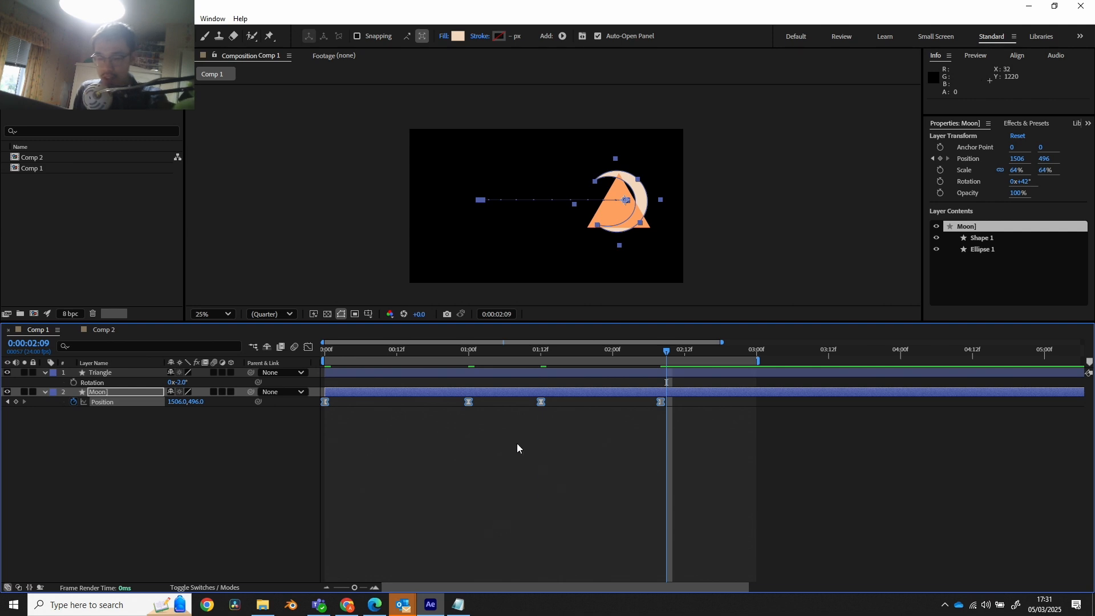
drag(418, 357, 361, 371)
key(space)
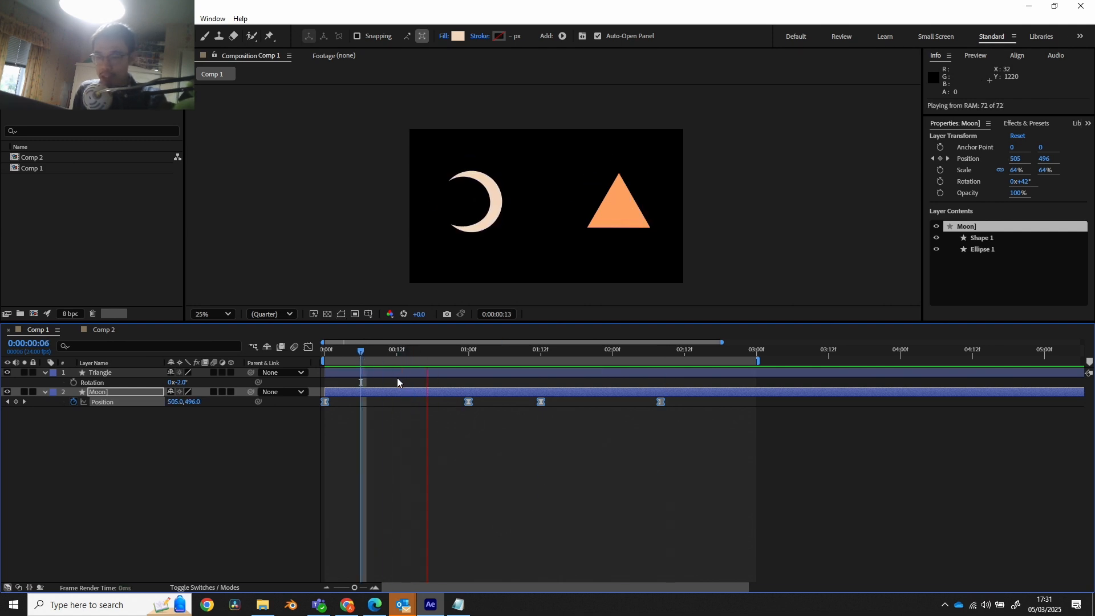
key(space)
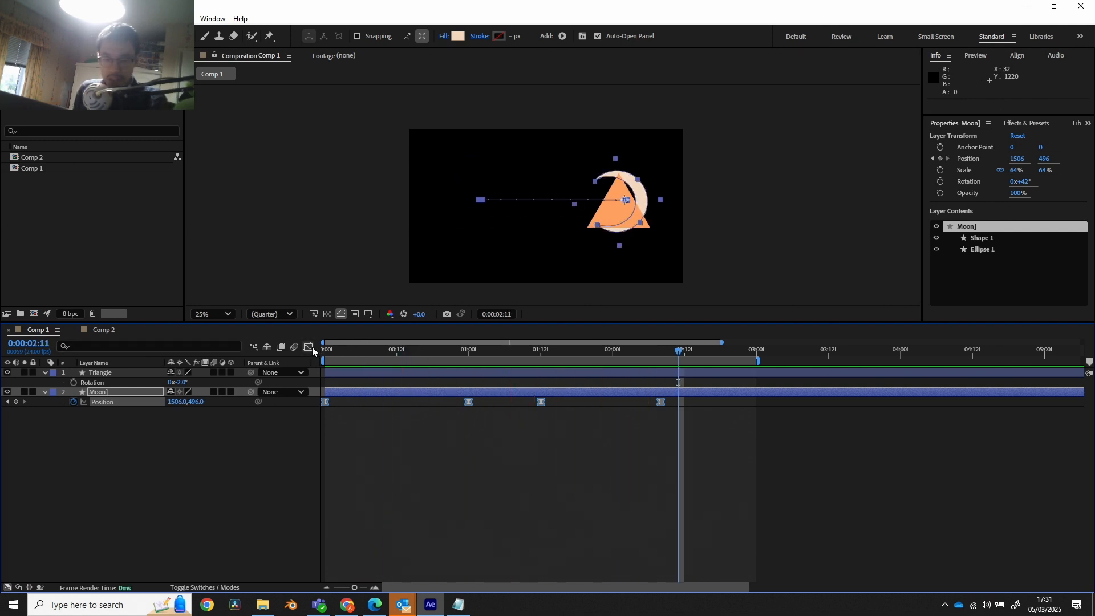
In the Position speed graph, stretch the 0:00:01:00 and 0:00:01:12 ease handles toward each other into a sharp peak, and preview it.
click(308, 347)
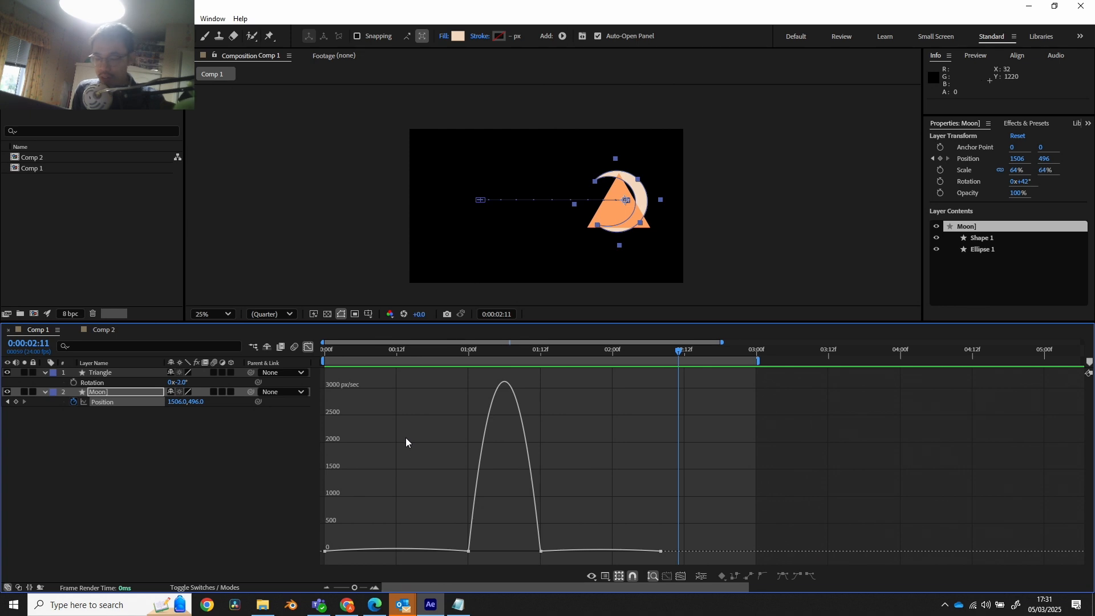
click(606, 576)
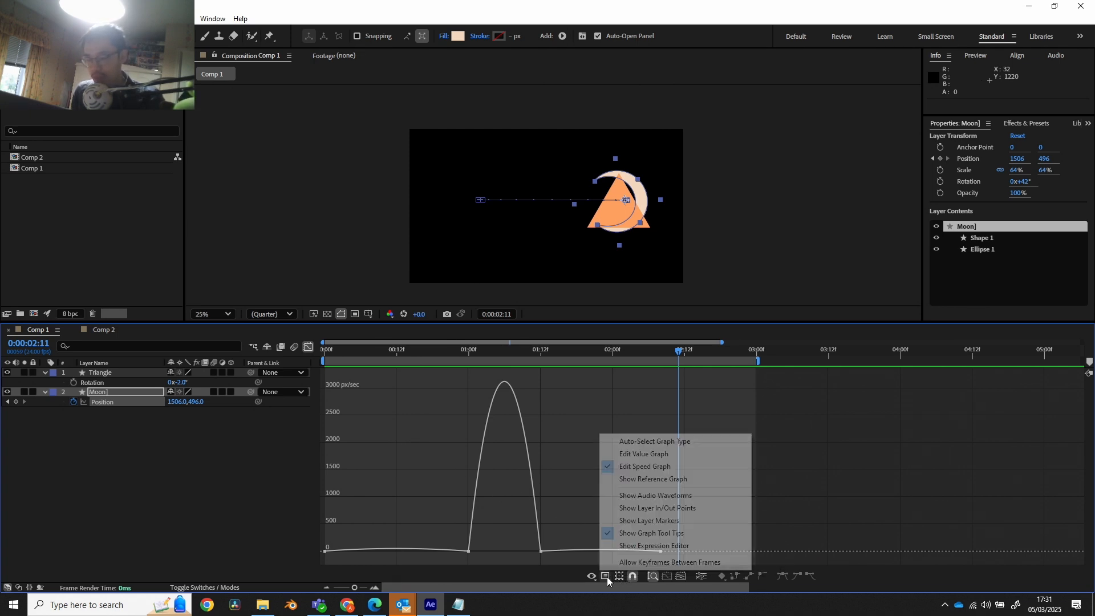
click(627, 453)
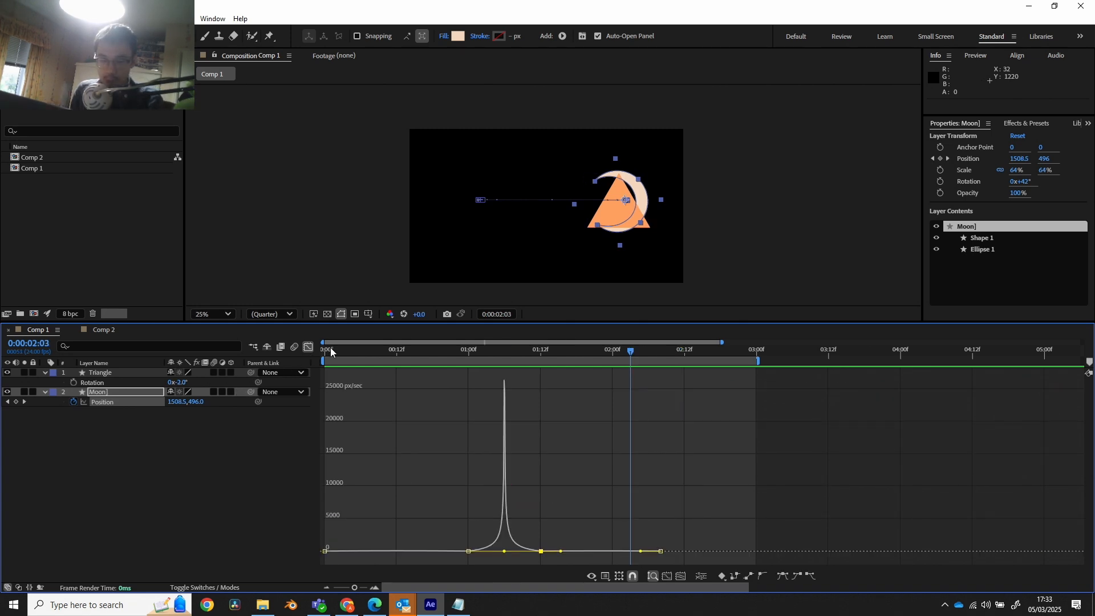
key(space)
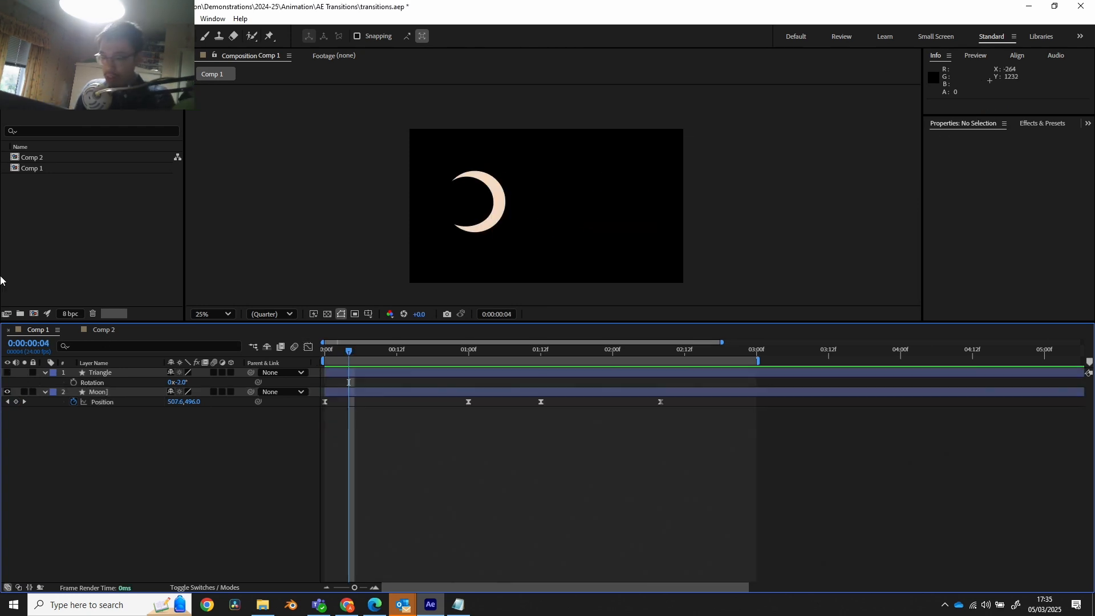
Add Moon Rotation keyframes at 0:00:00:00, 0:00:01:00, 0:00:01:12 and 0:00:02:08, matching the Position keyframes.
click(121, 392)
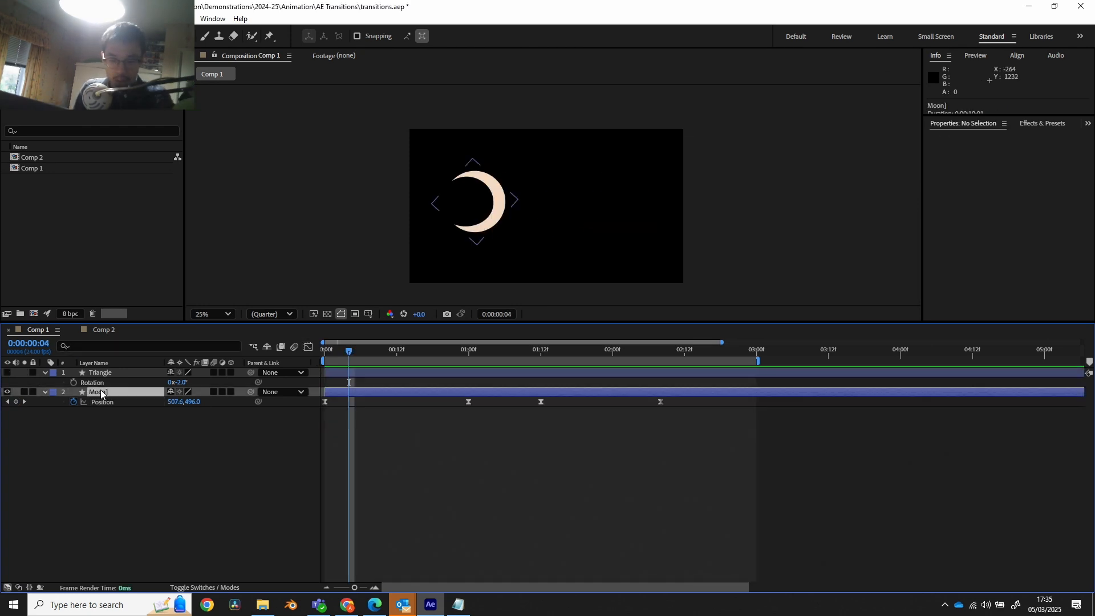
key(shift+r)
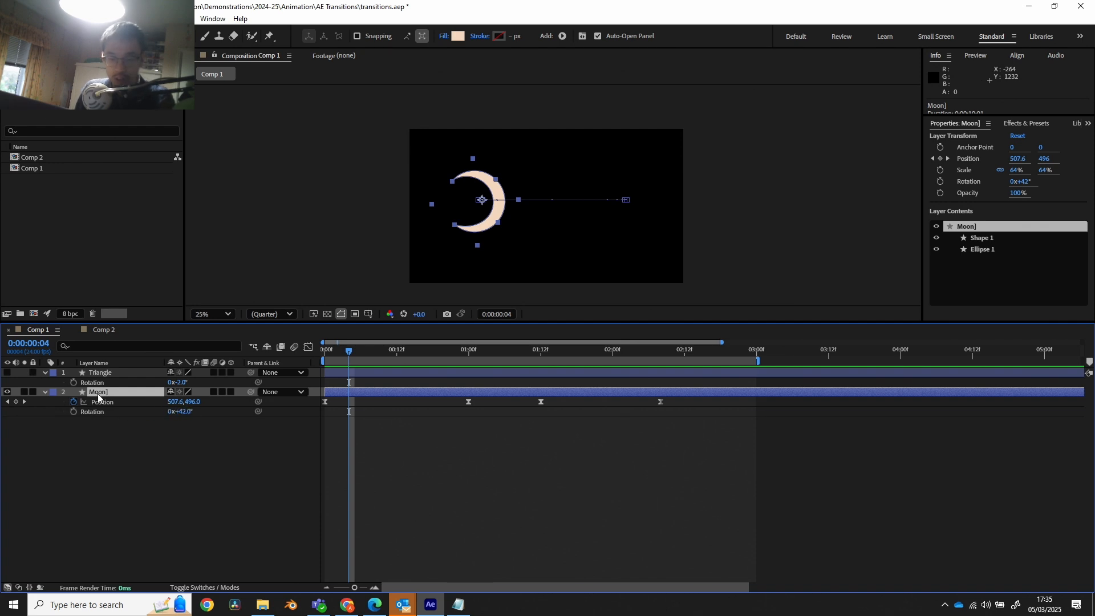
drag(352, 349, 661, 350)
click(73, 411)
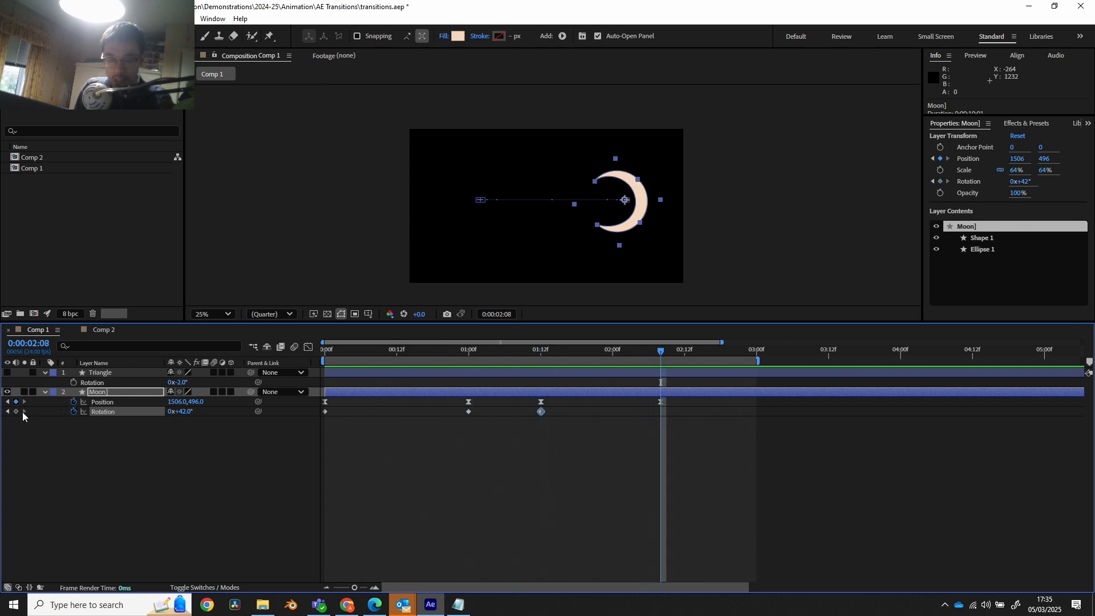
Set the Moon's Rotation to 34° at 0:00:01:00 and 58° at 0:00:01:12.
click(471, 358)
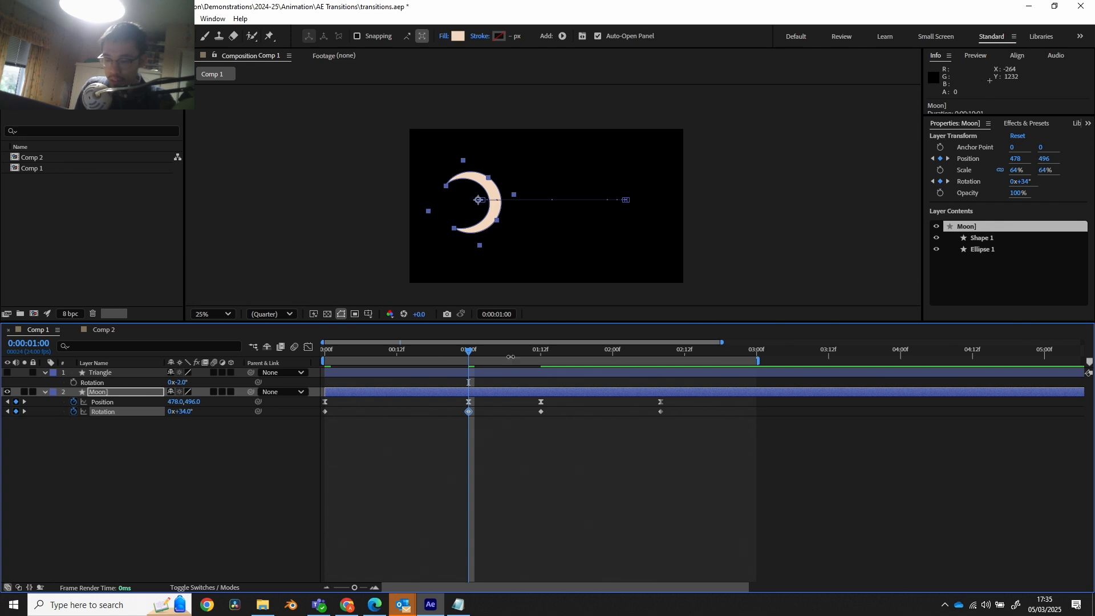
click(540, 350)
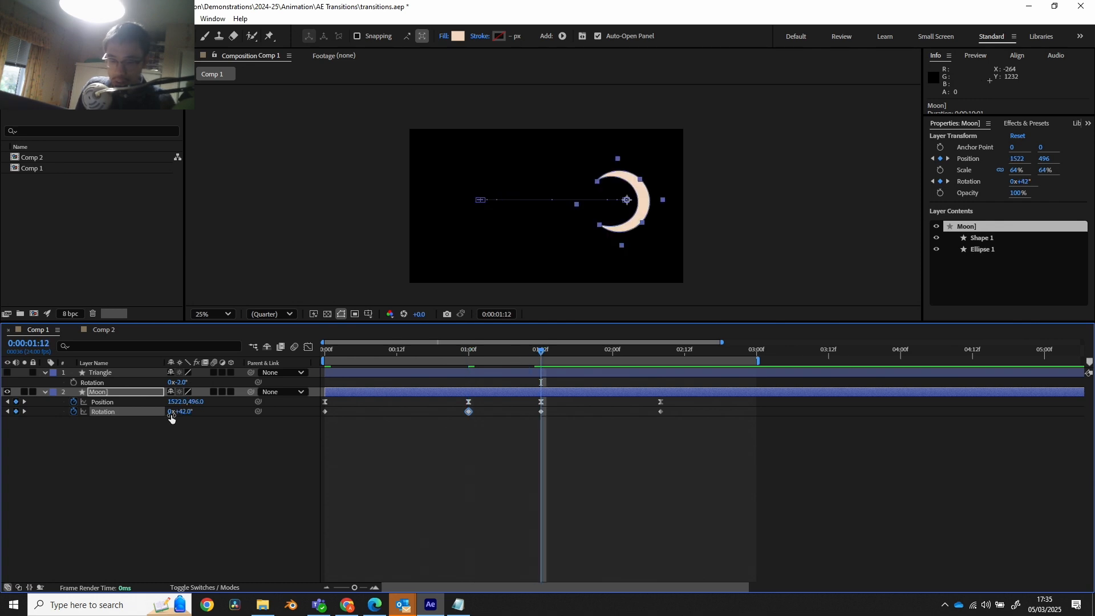
drag(187, 412, 195, 418)
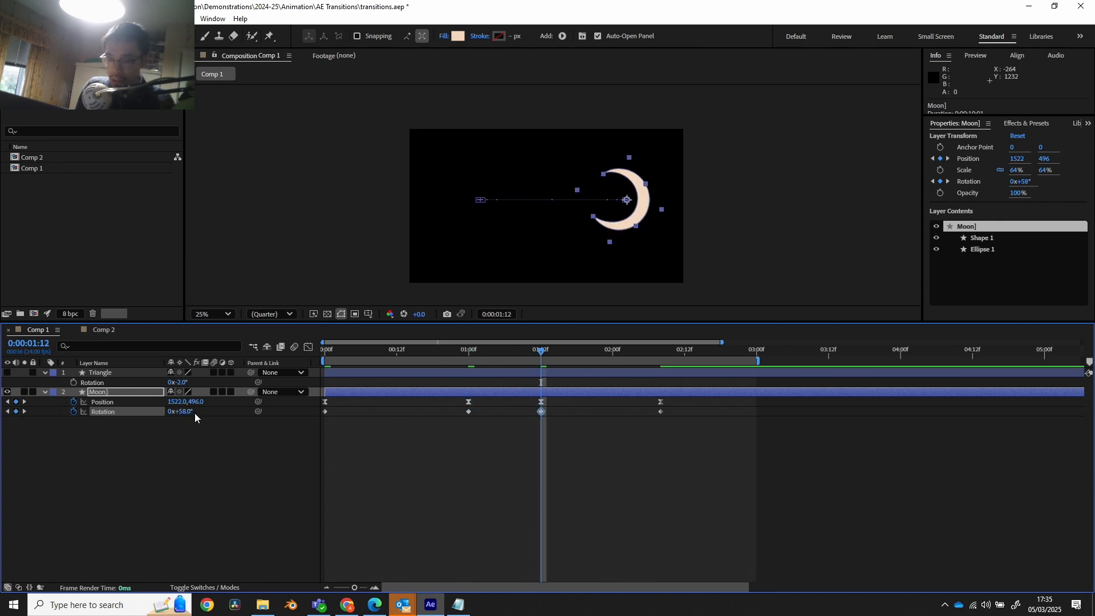
Apply Easy Ease to all four of the Moon's Rotation keyframes and preview the rotation.
drag(325, 427, 678, 412)
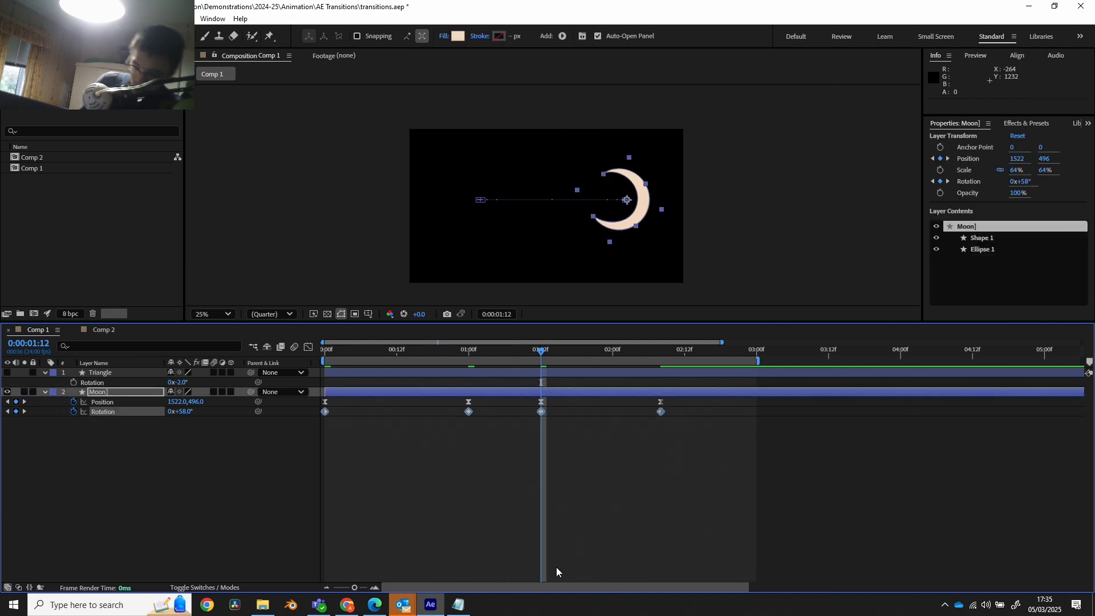
key(F9)
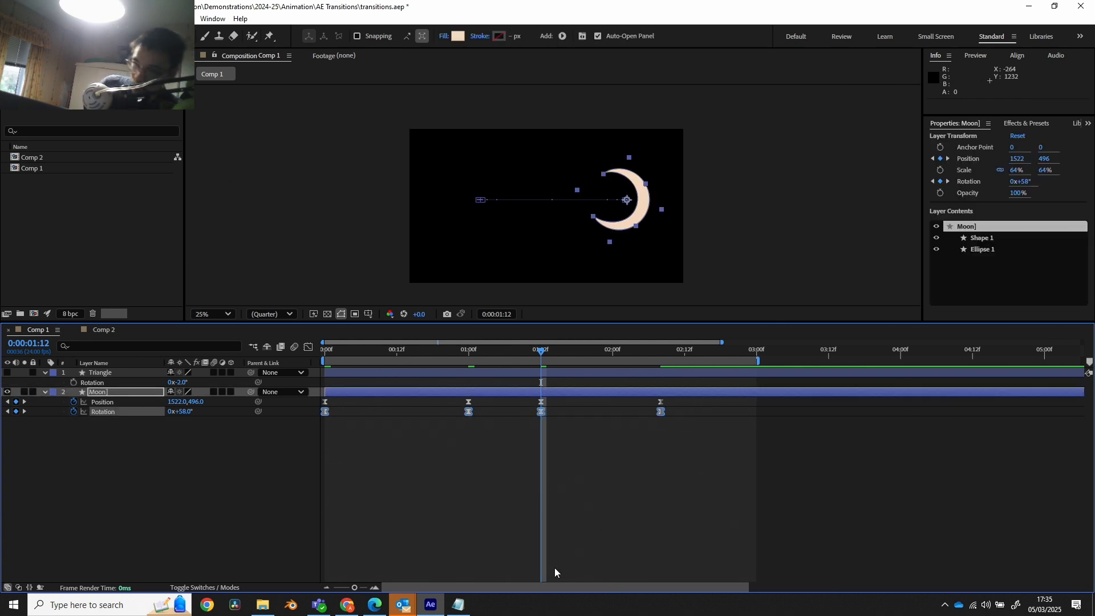
key(space)
drag(350, 350, 330, 350)
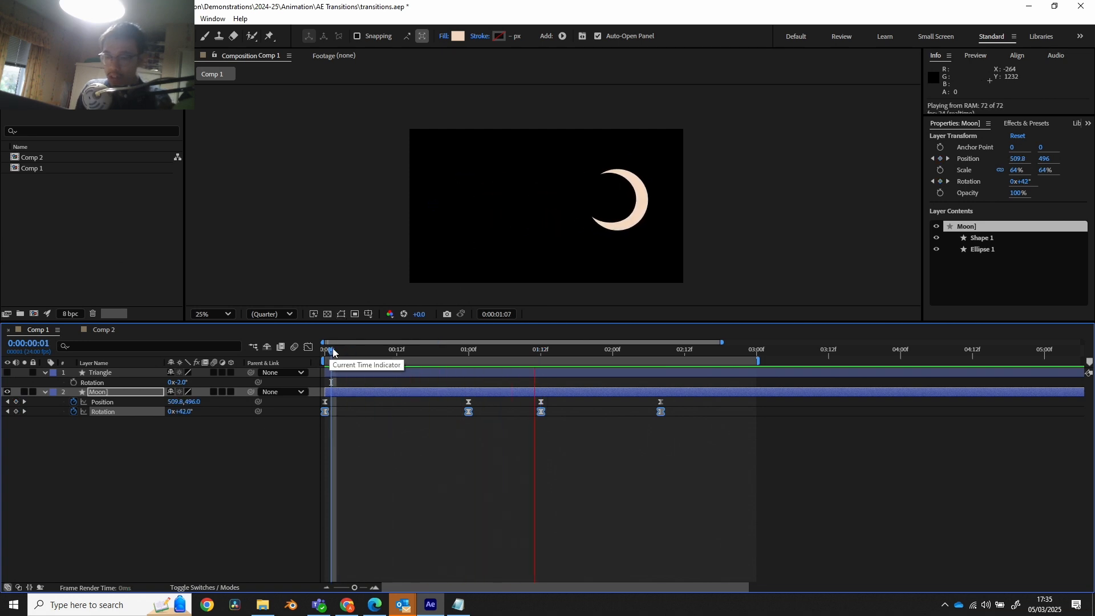
key(space)
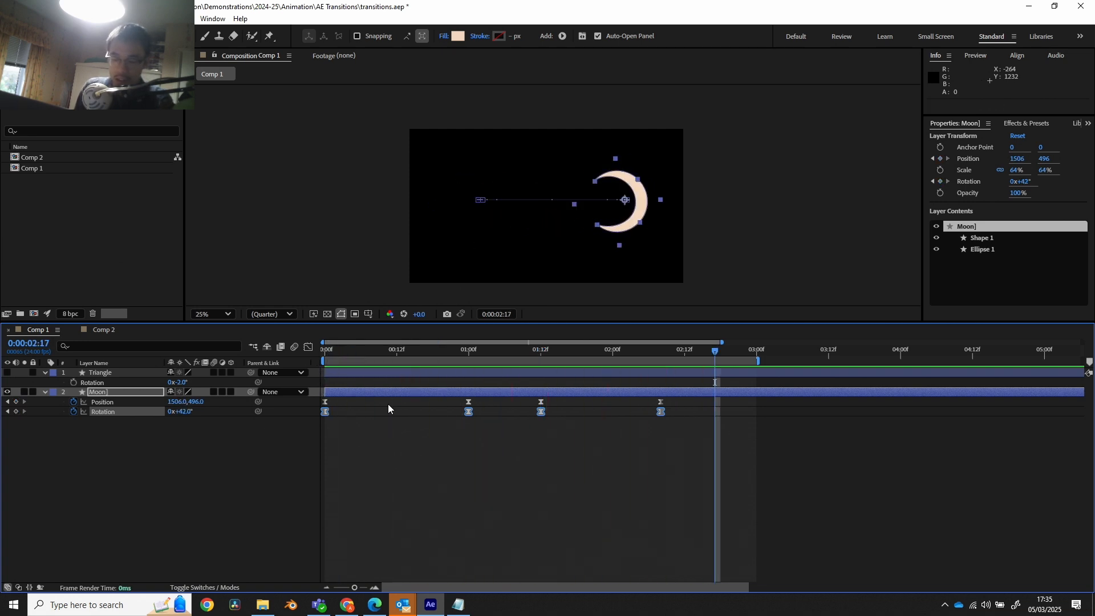
In the Rotation speed graph, stretch the 0:00:01:00 and 0:00:01:12 ease handles toward each other into a sharp peak, and preview it.
click(309, 347)
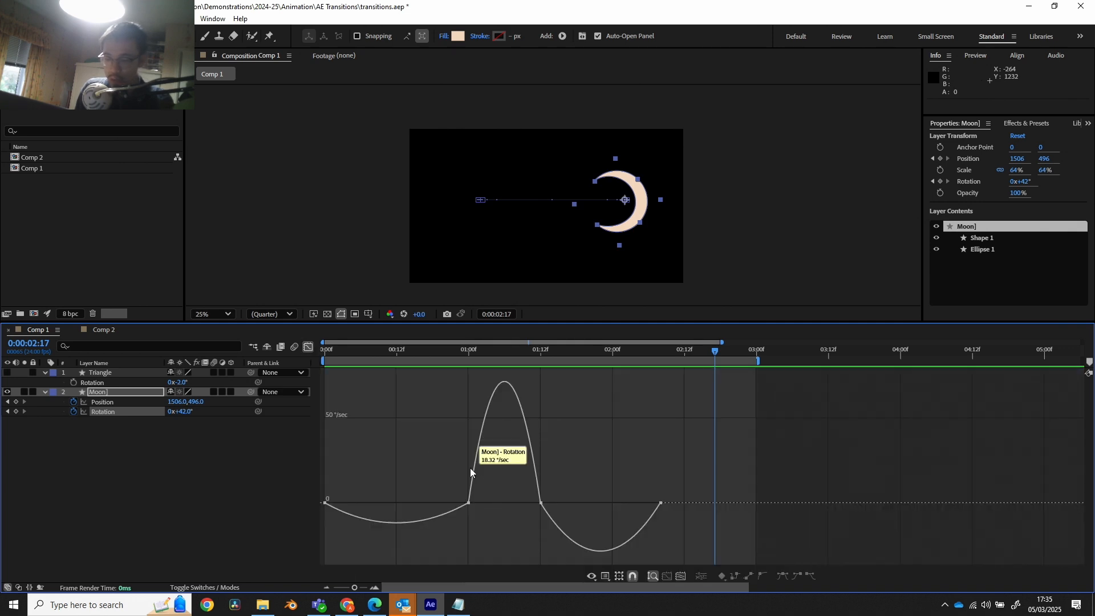
click(113, 412)
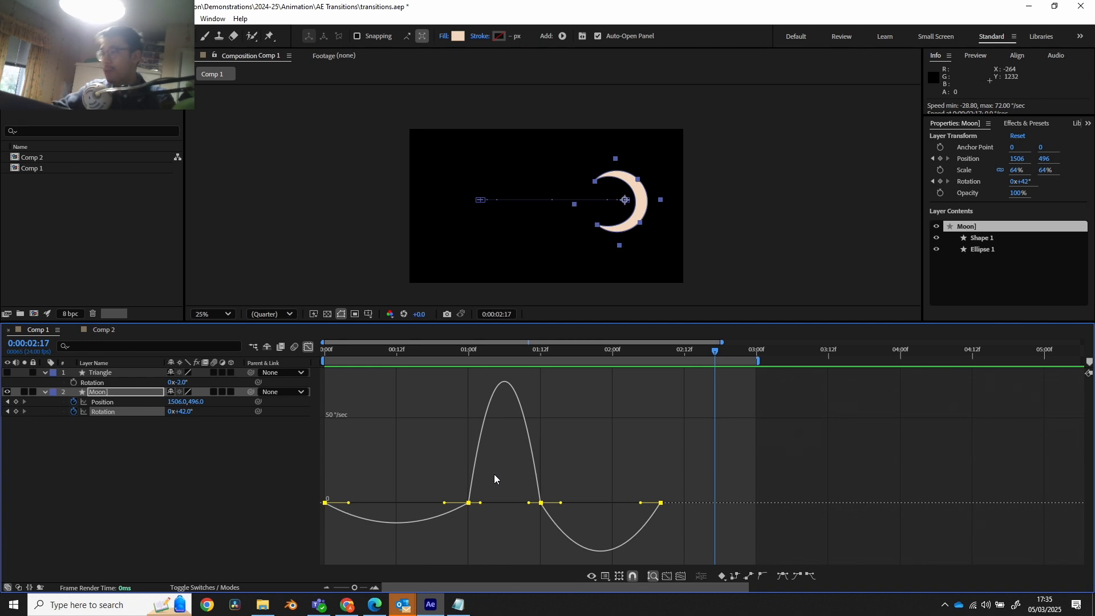
key(ctrl+z)
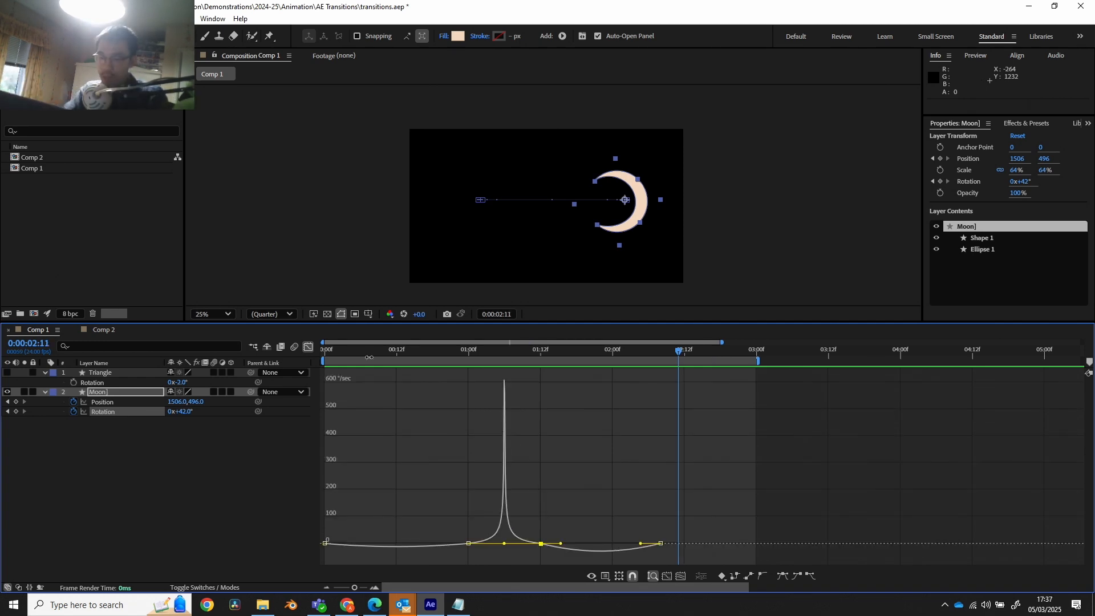
key(space)
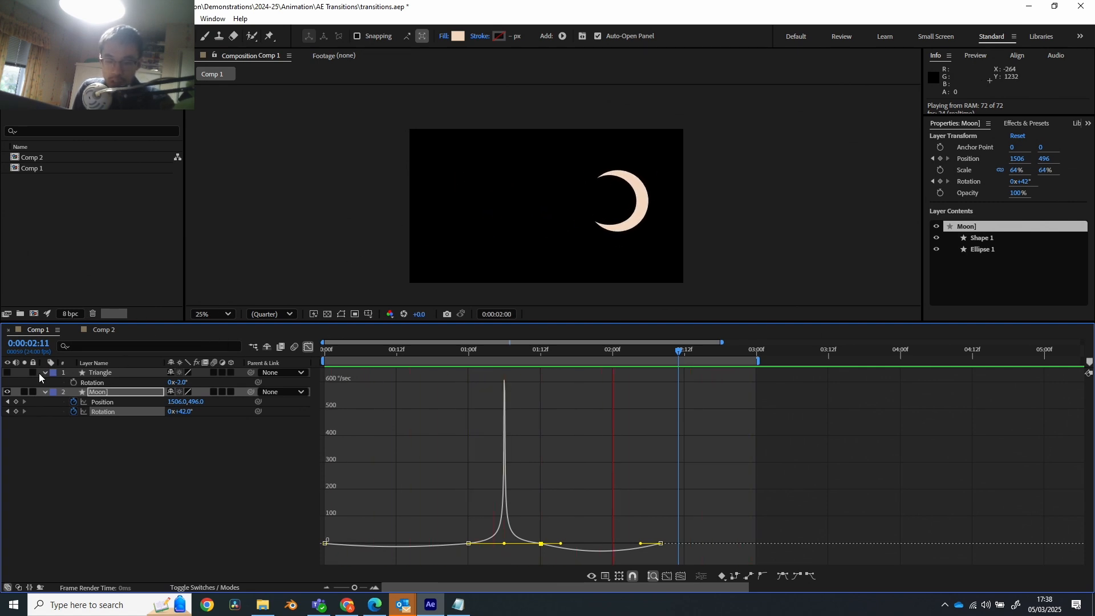
Close the graph view, unhide the Triangle layer and parent it to the Moon layer.
click(308, 347)
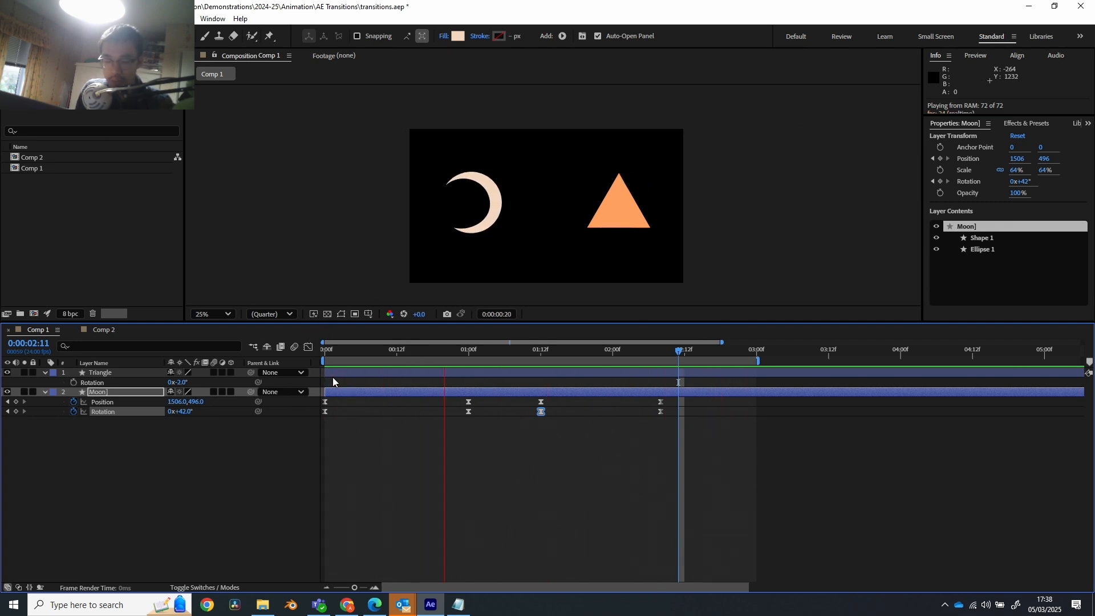
drag(250, 372, 132, 392)
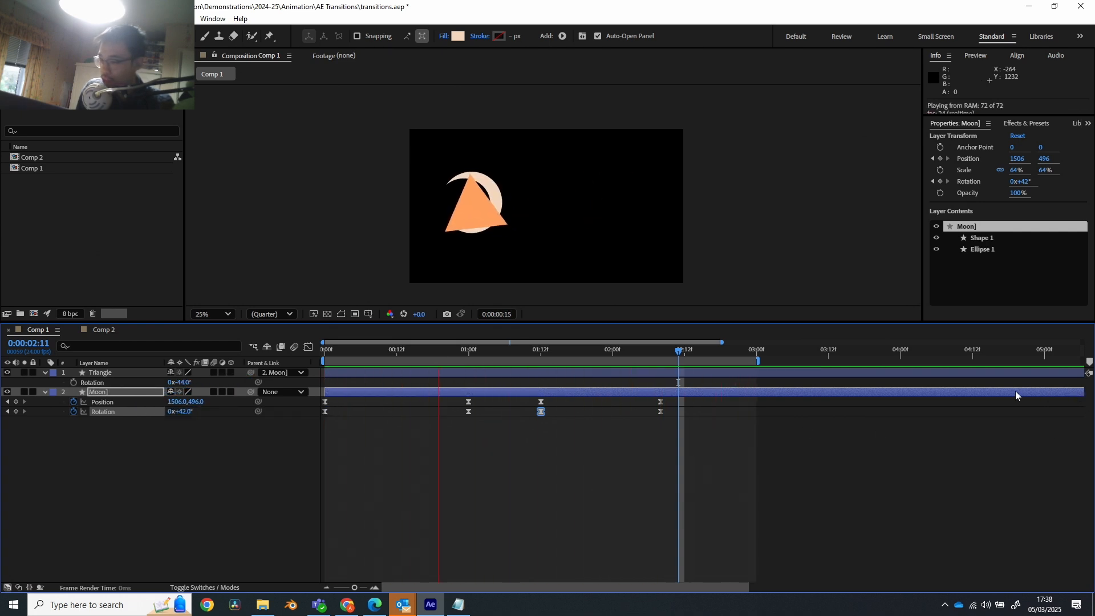
Trim the Moon's end and the Triangle's start to midway between the 0:00:01:00 and 0:00:01:12 keyframes, and collapse both layers' properties.
key(minus)
key(minus)
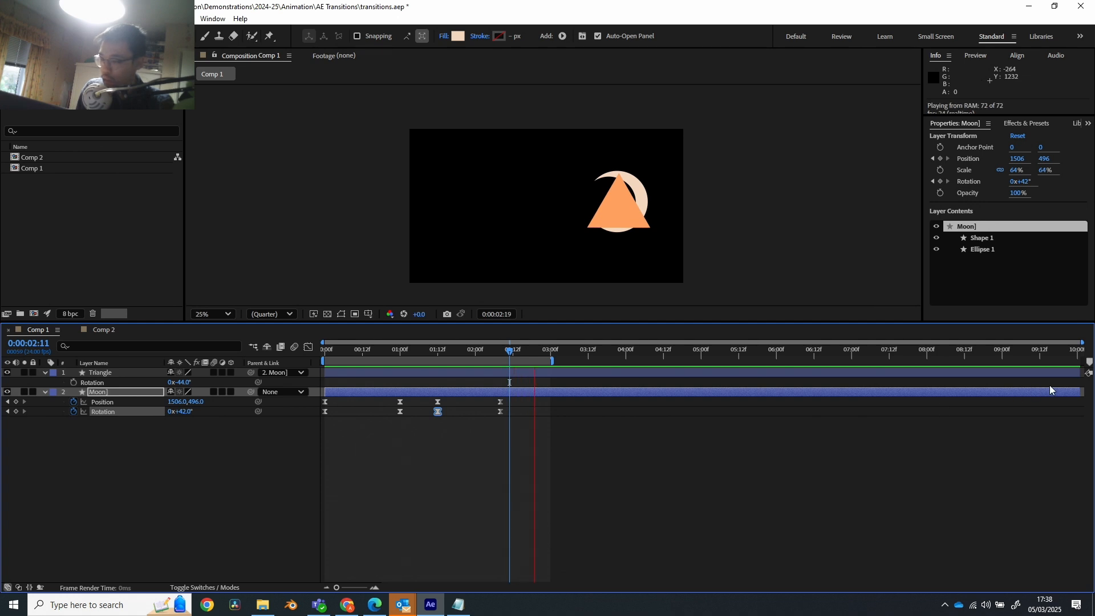
click(1073, 391)
drag(1074, 392, 420, 404)
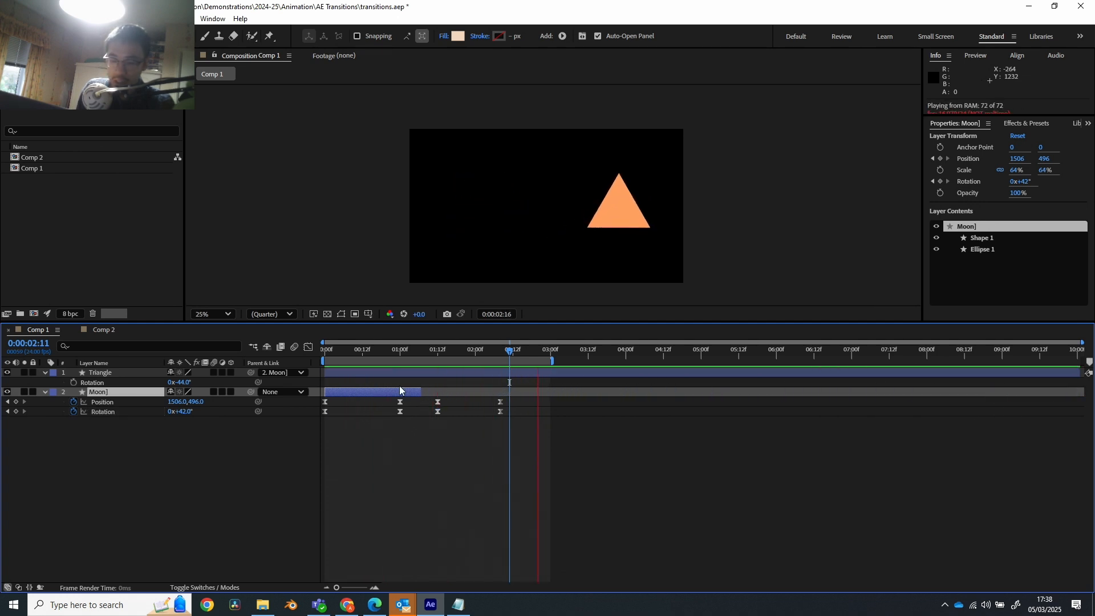
drag(327, 374, 422, 380)
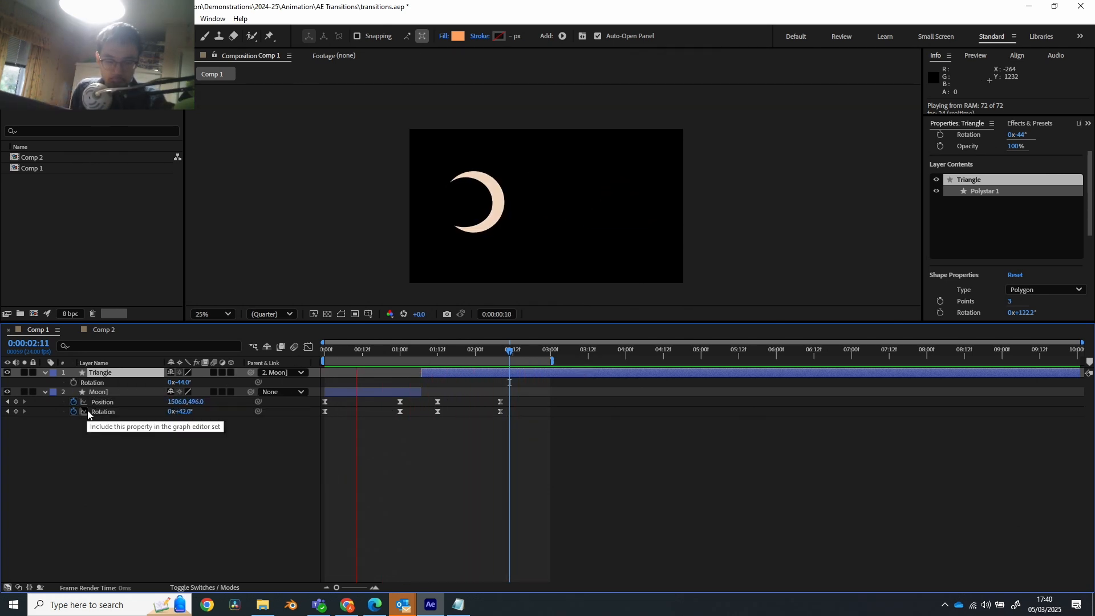
click(45, 391)
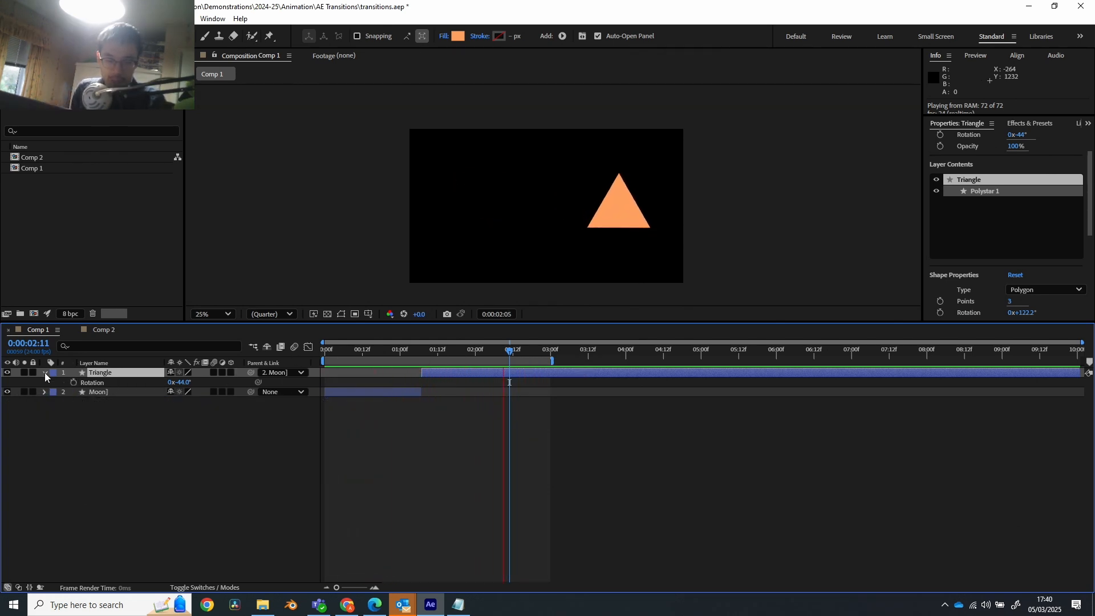
click(45, 372)
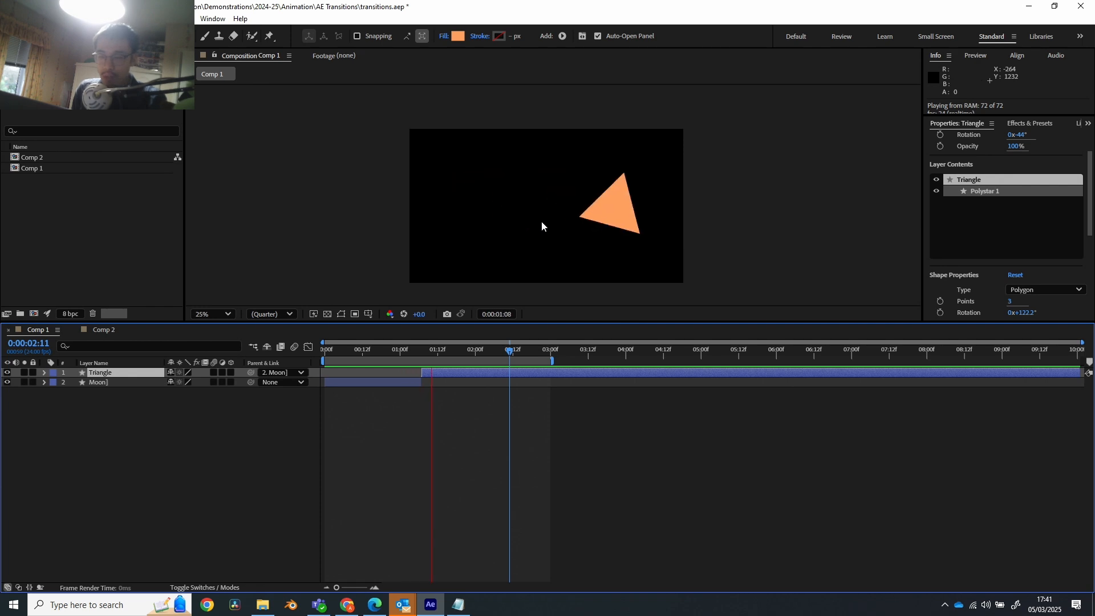
Filter the timeline properties by "path" and reveal the path properties of both the Triangle and Moon layers.
click(126, 346)
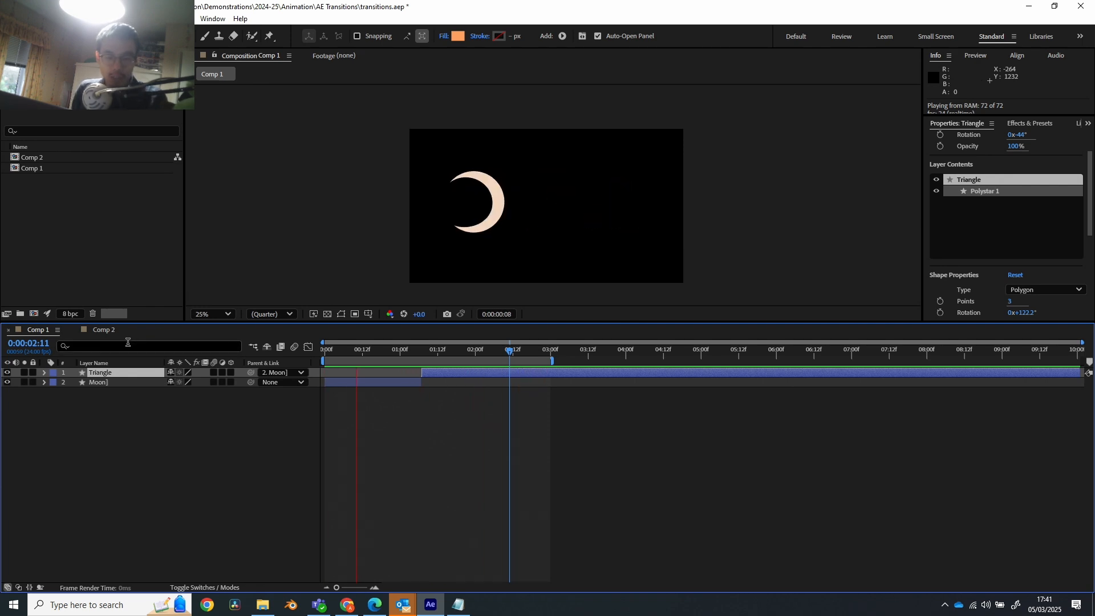
text(path)
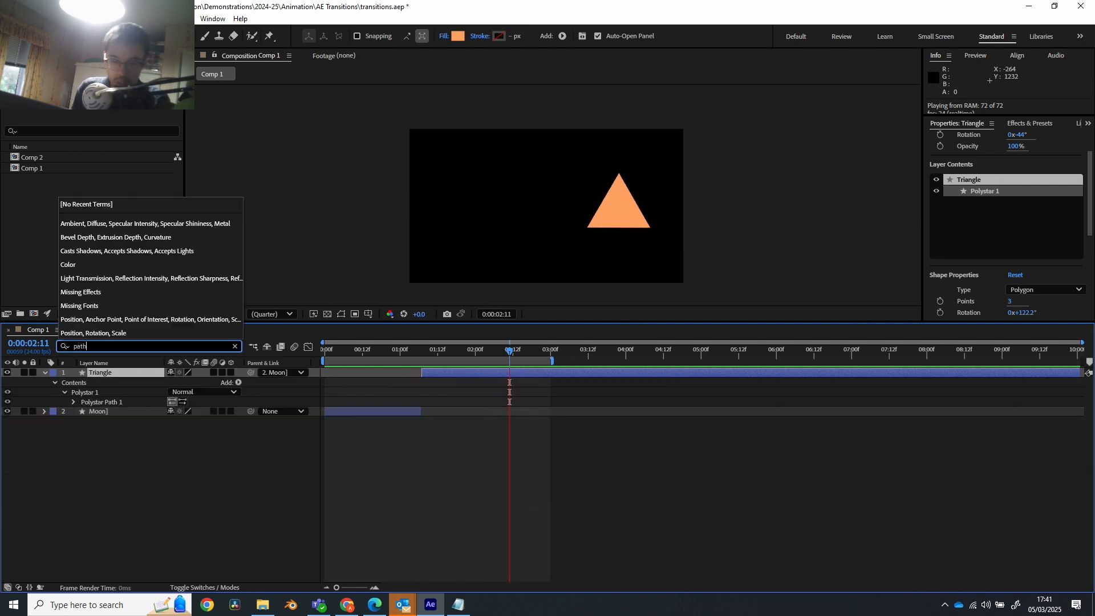
click(112, 410)
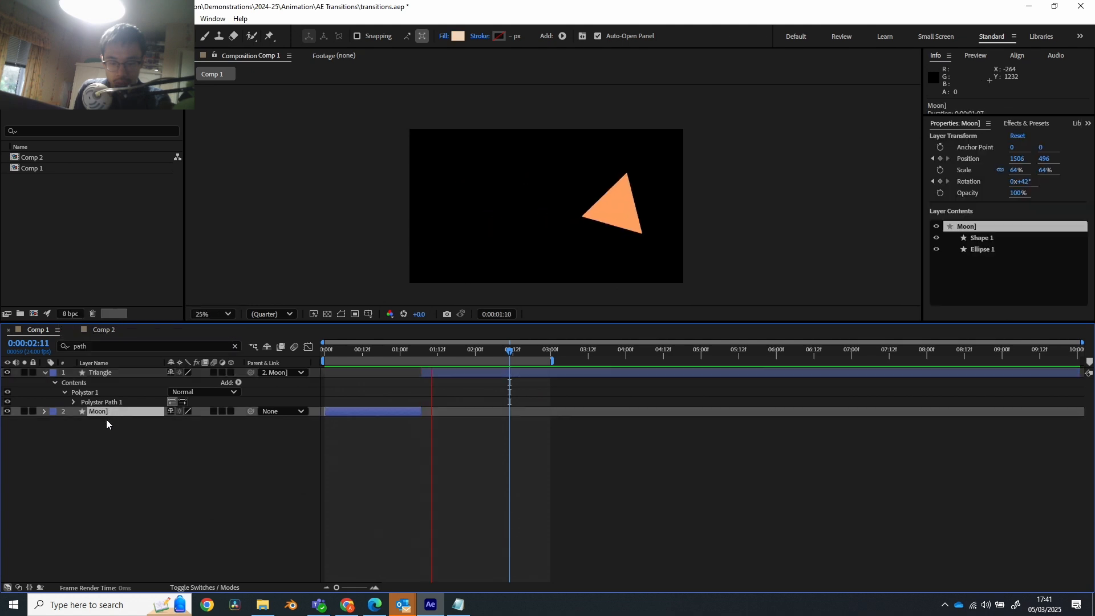
shift+click(108, 372)
click(111, 349)
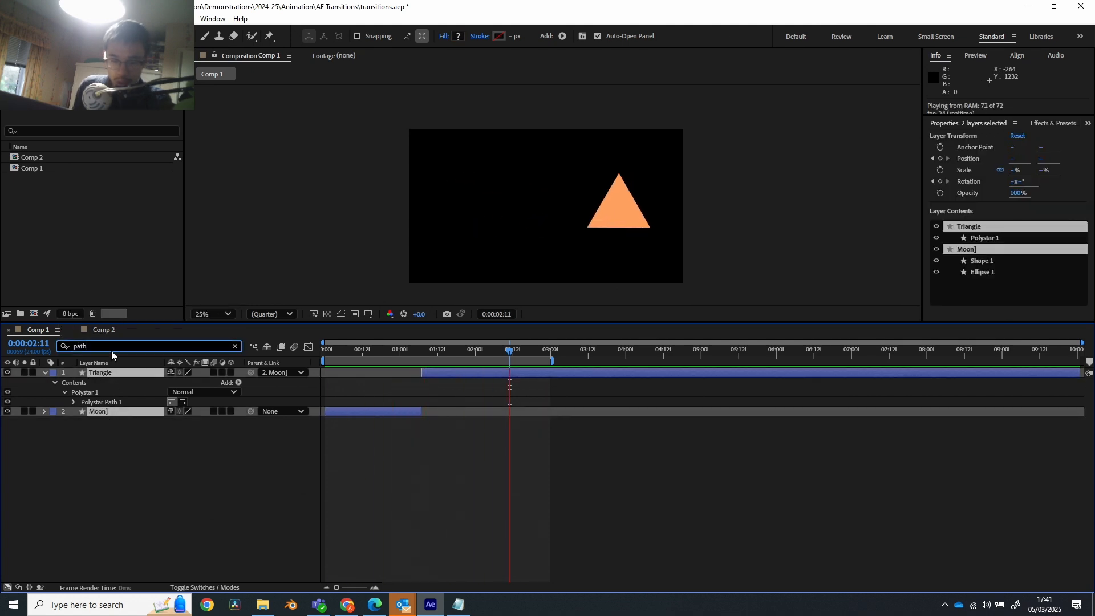
click(111, 349)
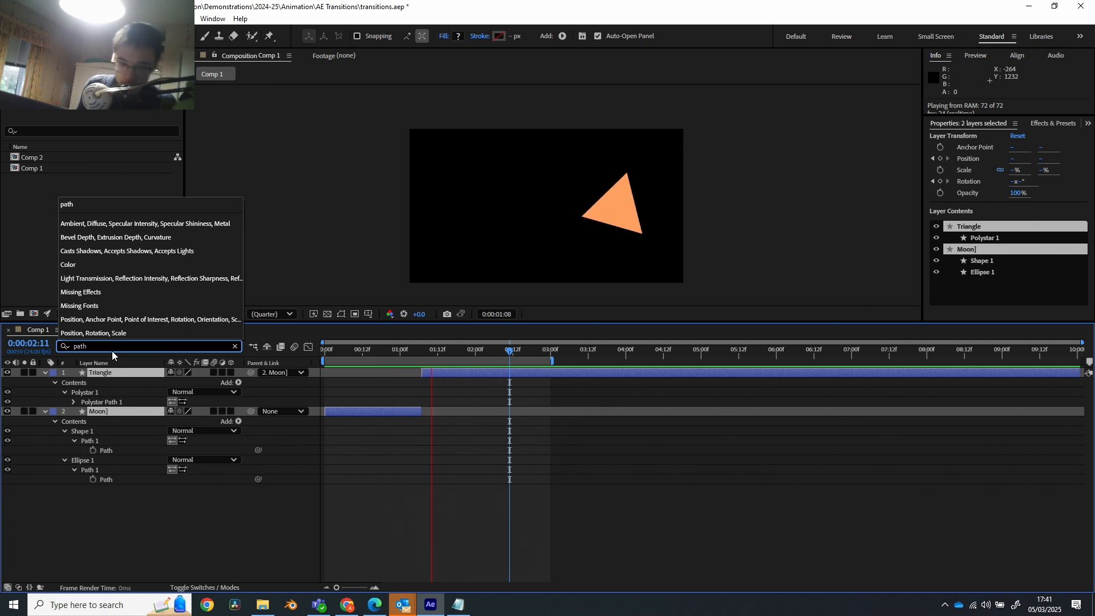
click(186, 473)
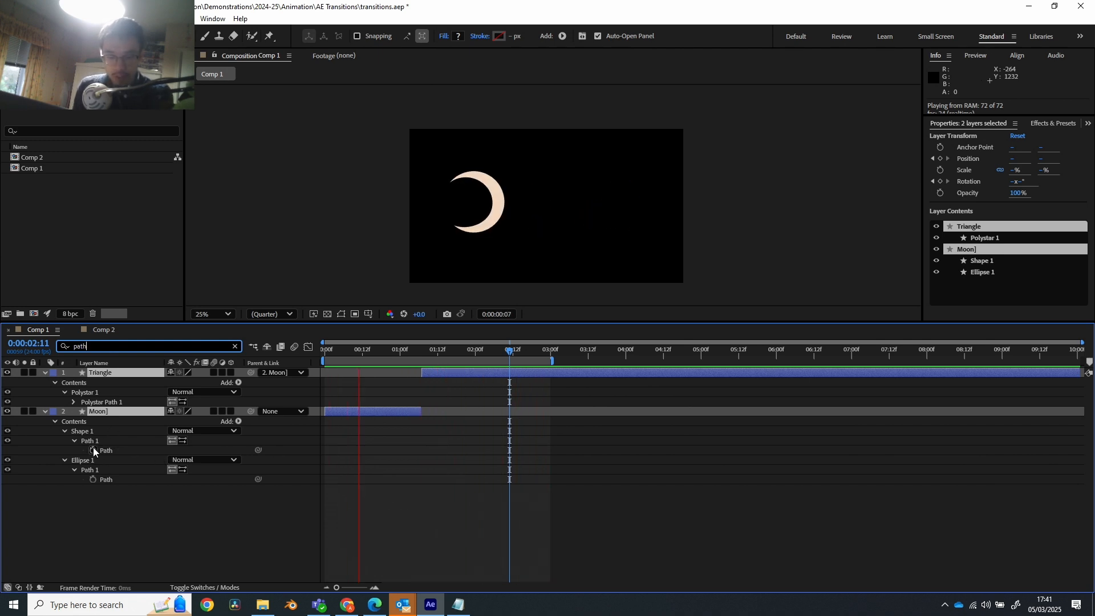
Convert the Triangle's Polystar Path 1 to a Bezier path.
click(103, 402)
right_click(102, 402)
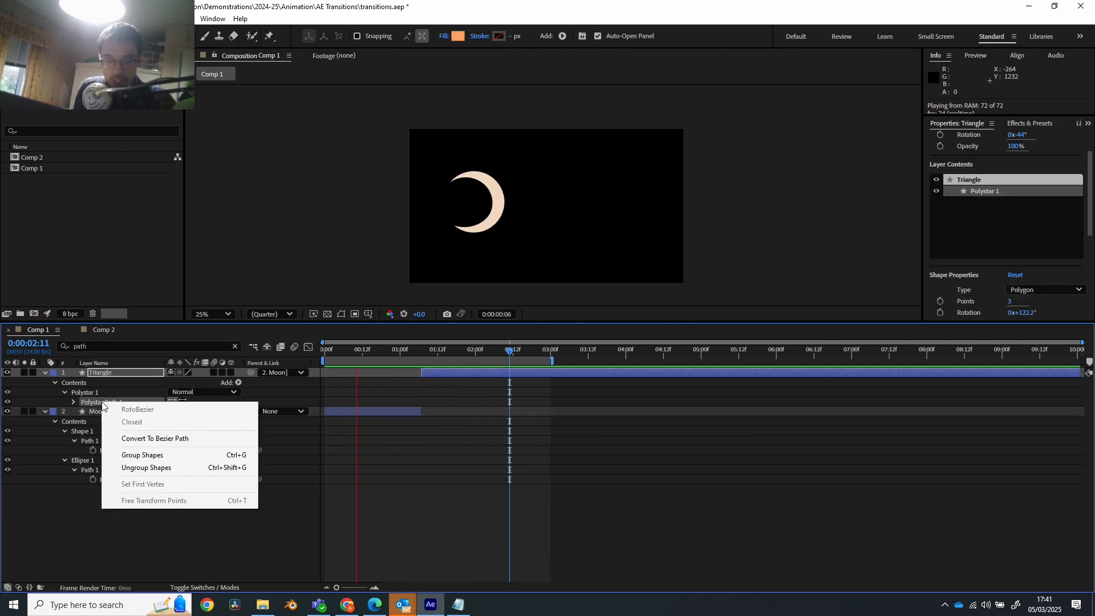
click(131, 438)
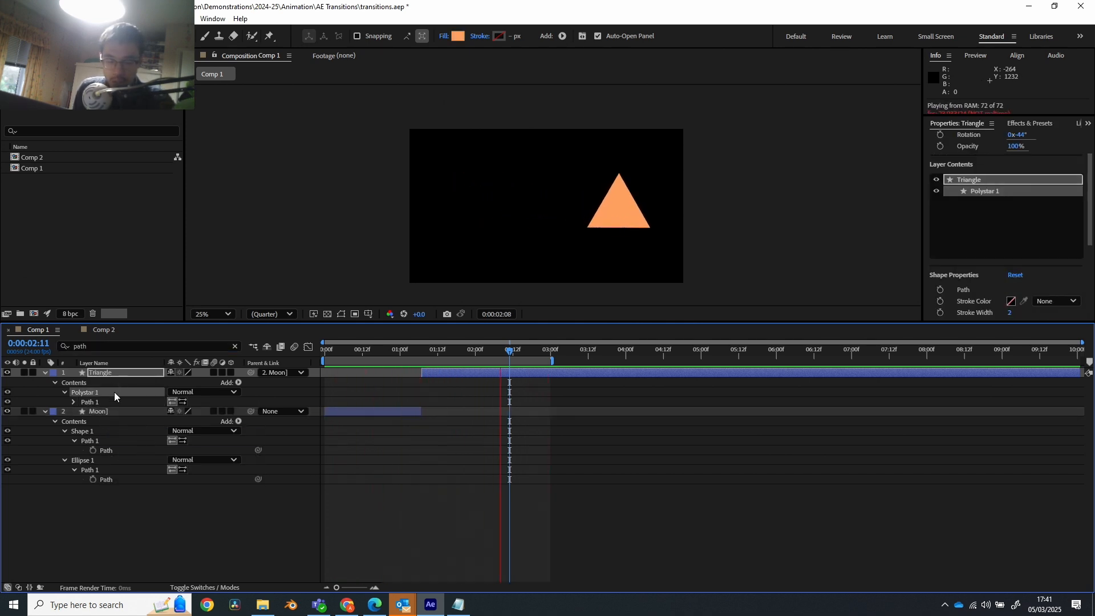
Select the Moon's Shape 1 group and check the available options for its Path 1.
click(85, 431)
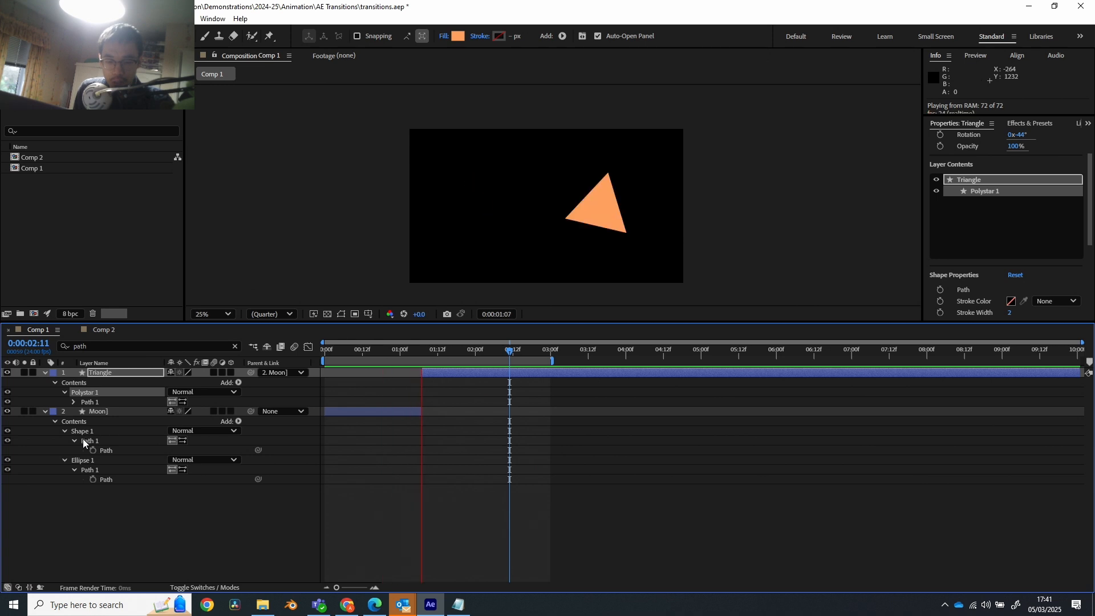
right_click(86, 433)
right_click(74, 446)
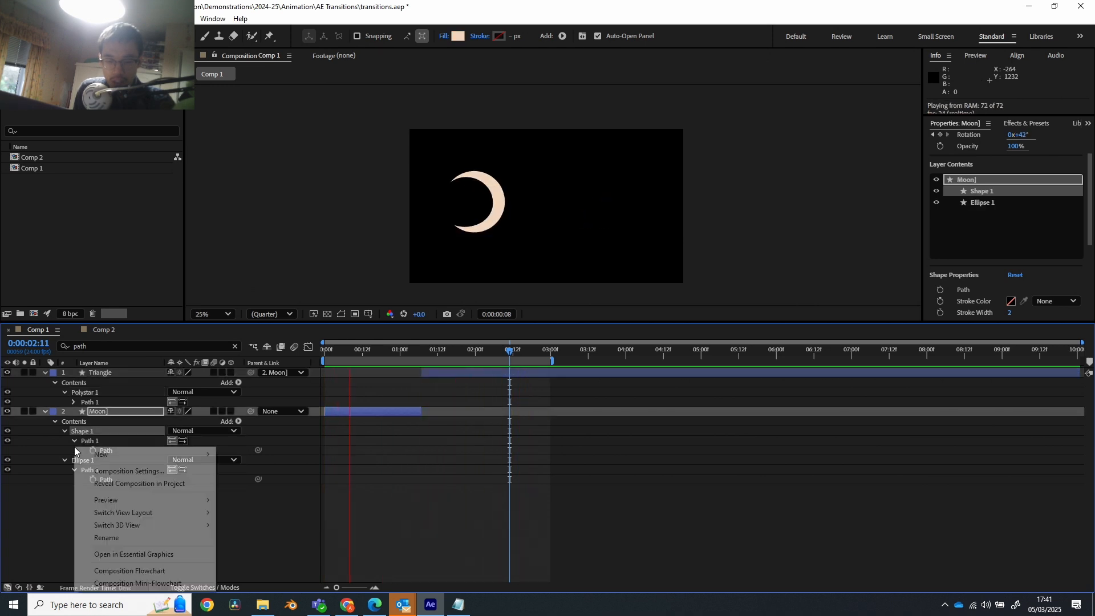
right_click(89, 442)
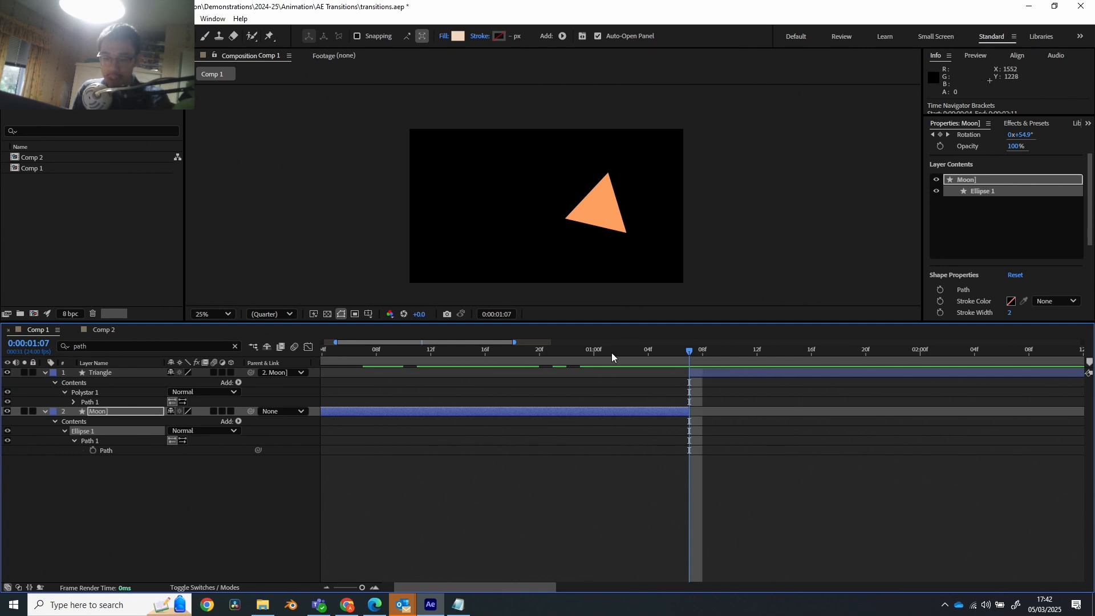
Keyframe the Moon's Ellipse 1 Path at 0:00:01:07, add an earlier Path keyframe, and place that one at 0:00:01:06.
click(93, 451)
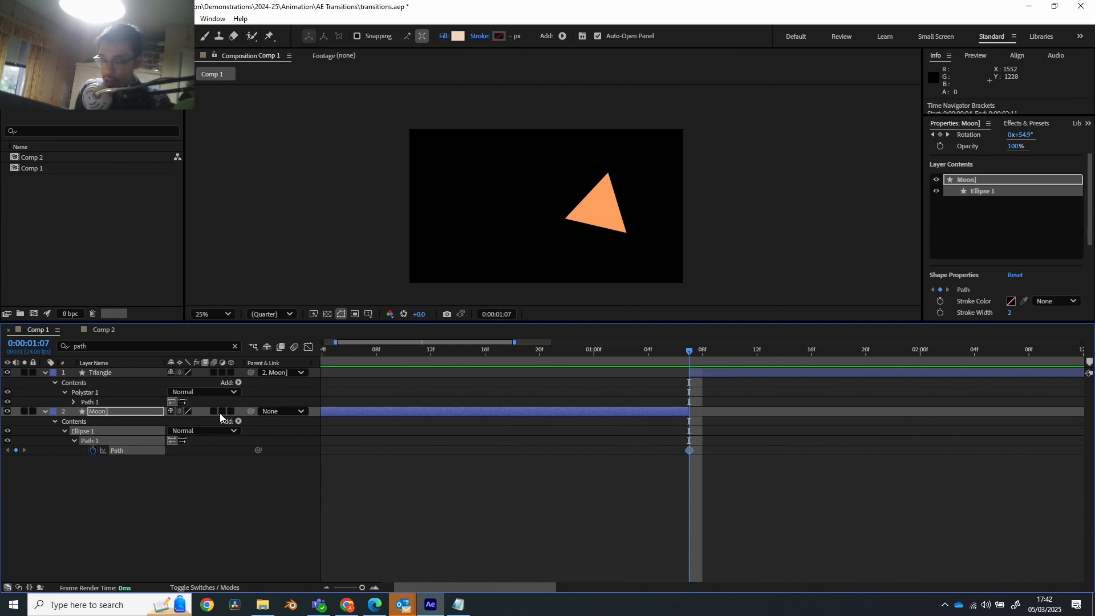
mouse_move(647, 356)
mouse_down()
mouse_move(594, 356)
mouse_move(666, 353)
mouse_move(653, 354)
mouse_up()
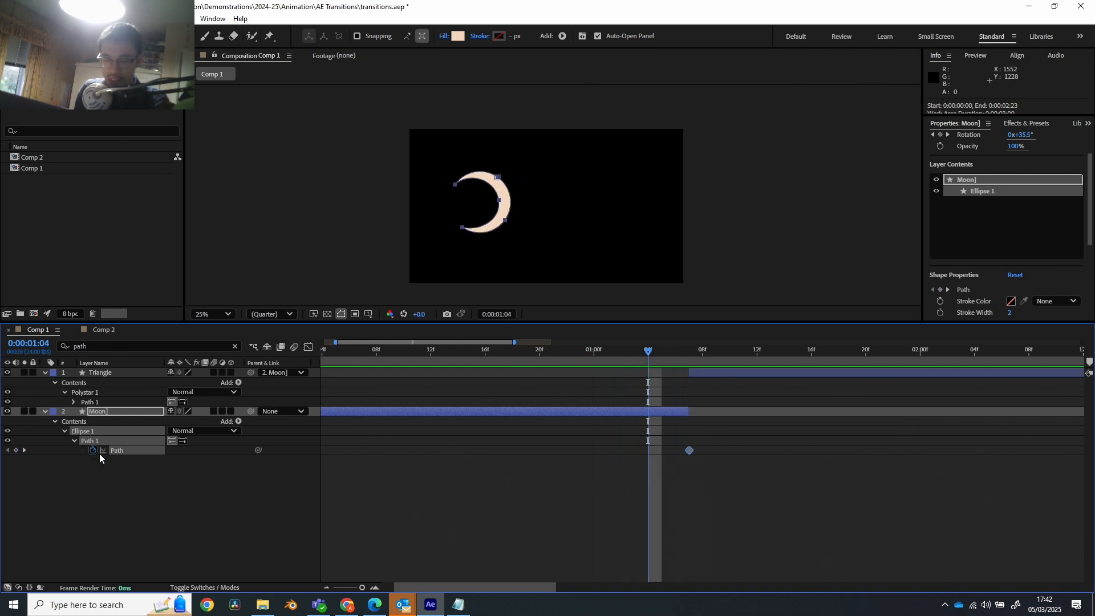
click(16, 451)
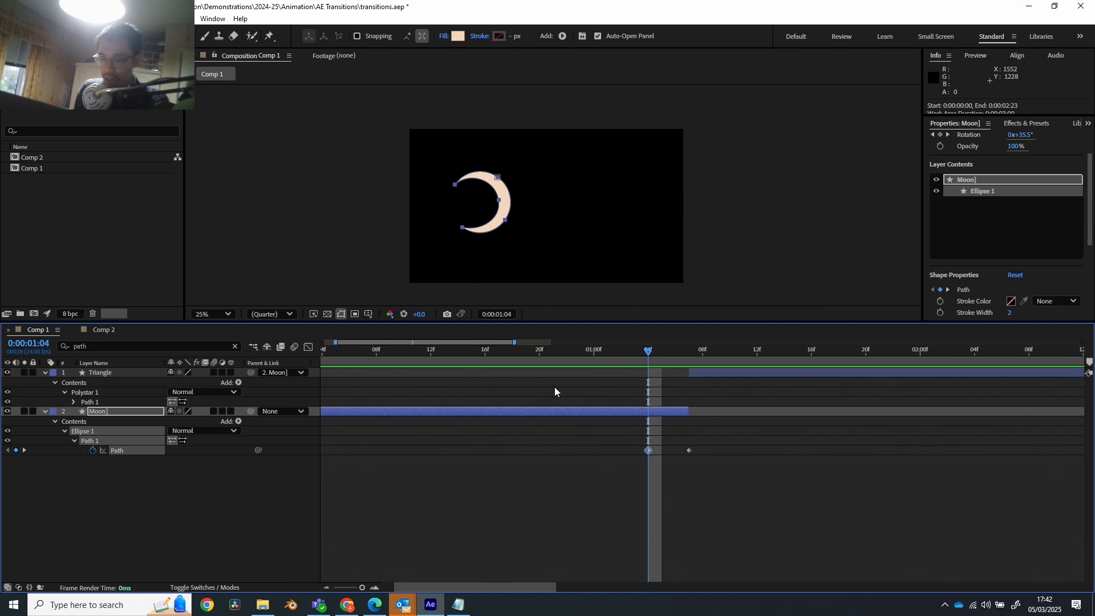
click(649, 450)
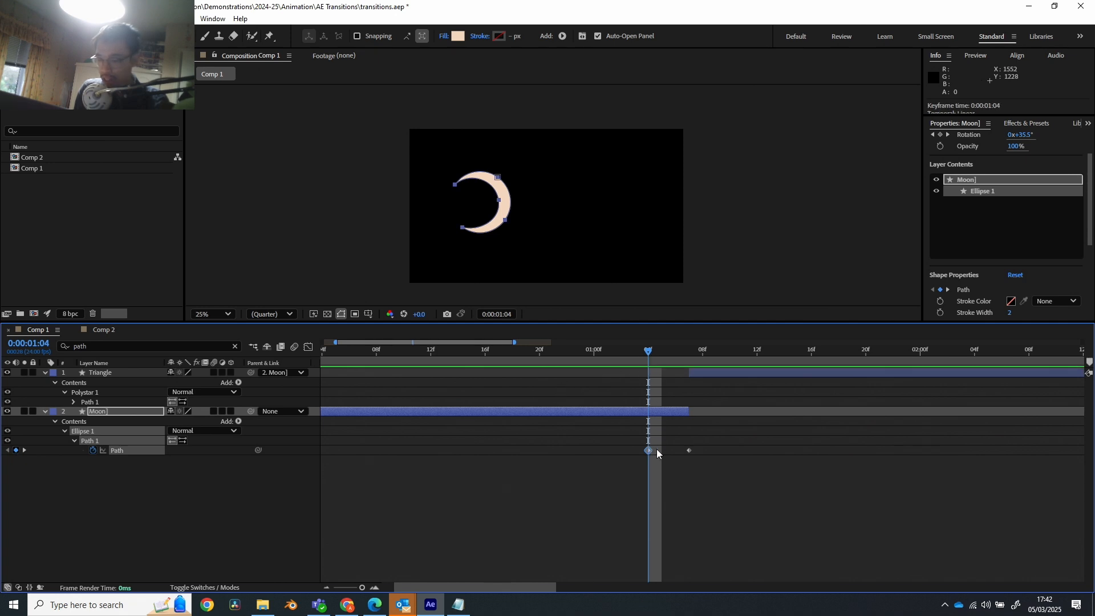
drag(665, 452, 676, 449)
Expand the Triangle's Path 1 and set Path keyframes at 0:00:01:07 and 0:00:01:08.
click(677, 350)
mouse_move(678, 350)
mouse_down()
mouse_move(690, 351)
mouse_move(651, 356)
mouse_move(688, 358)
mouse_up()
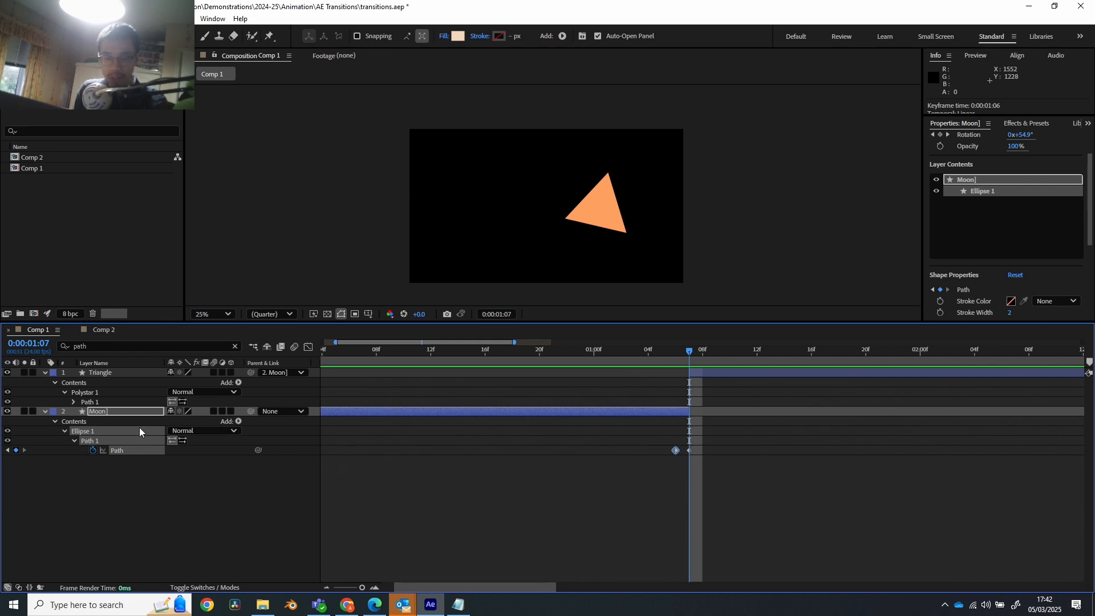
click(101, 401)
click(74, 402)
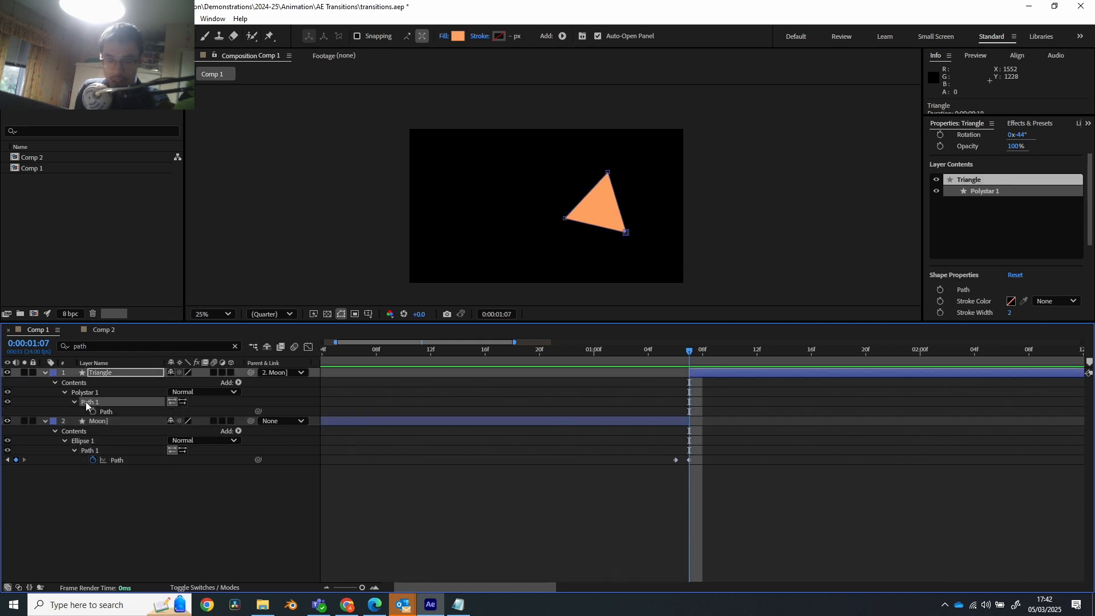
click(94, 410)
key(Page_Down)
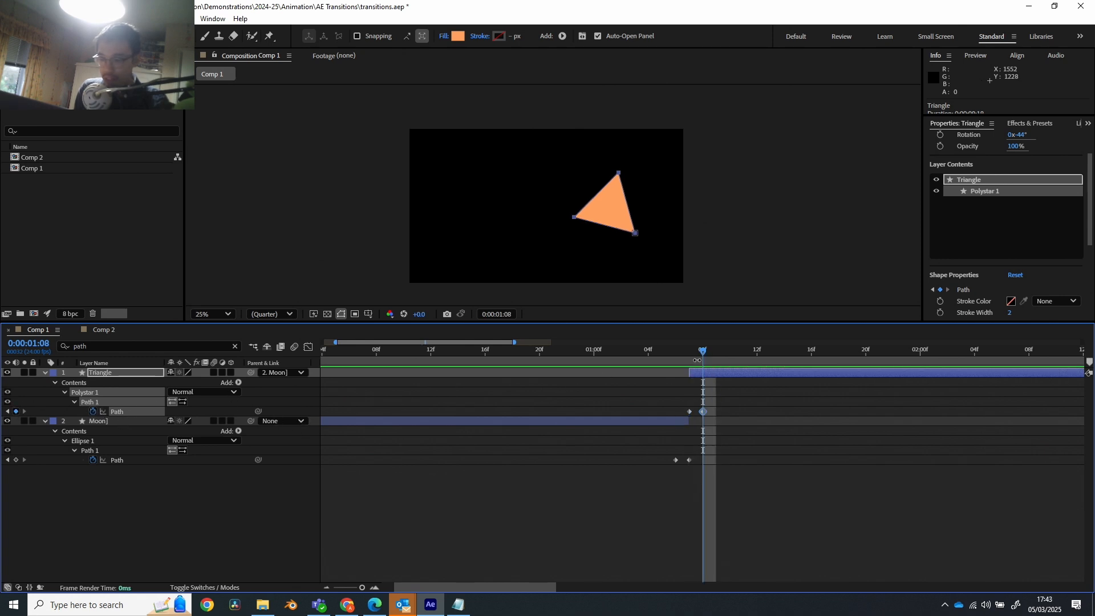
Move the Moon's two Path keyframes one frame earlier, to 0:00:01:05 and 0:00:01:06, and undo the last edit to its path.
mouse_move(695, 354)
mouse_down()
mouse_move(665, 351)
mouse_move(684, 352)
mouse_move(676, 357)
mouse_up()
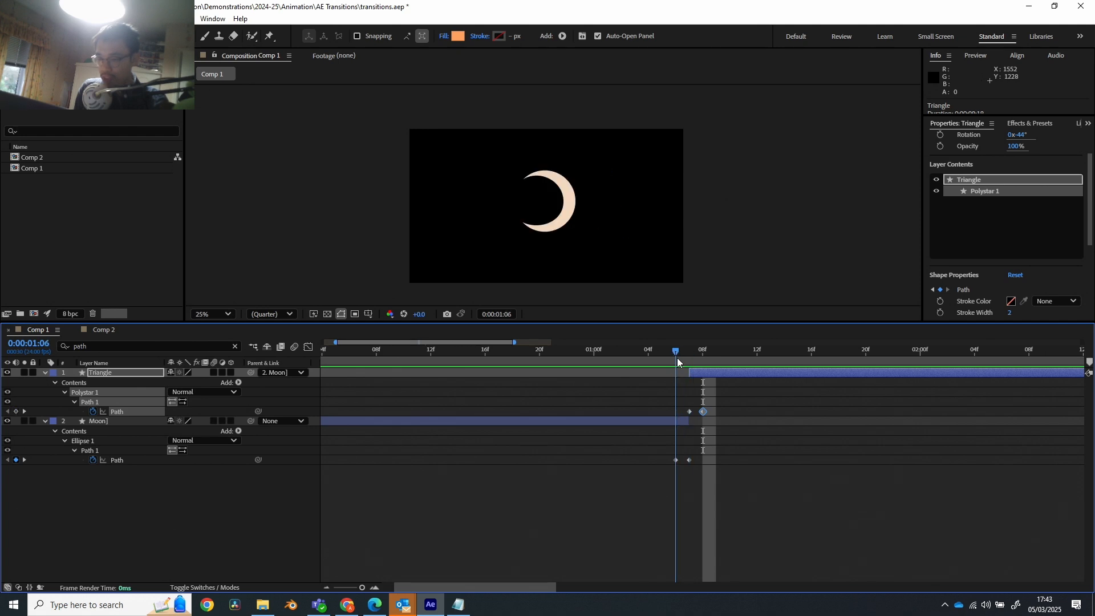
drag(696, 456, 661, 460)
drag(690, 351, 675, 368)
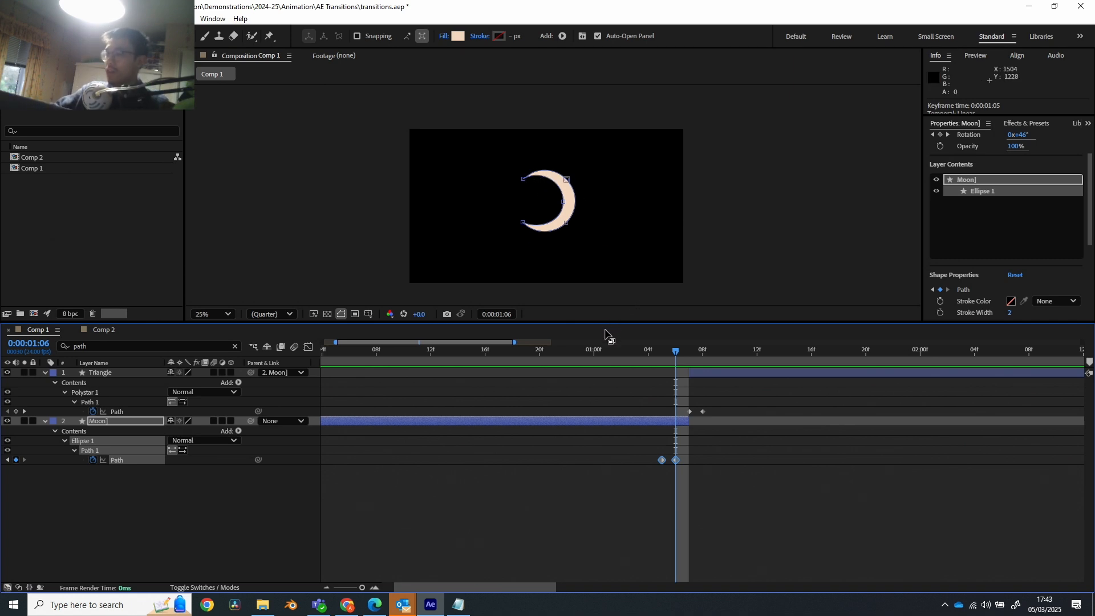
key(ctrl+z)
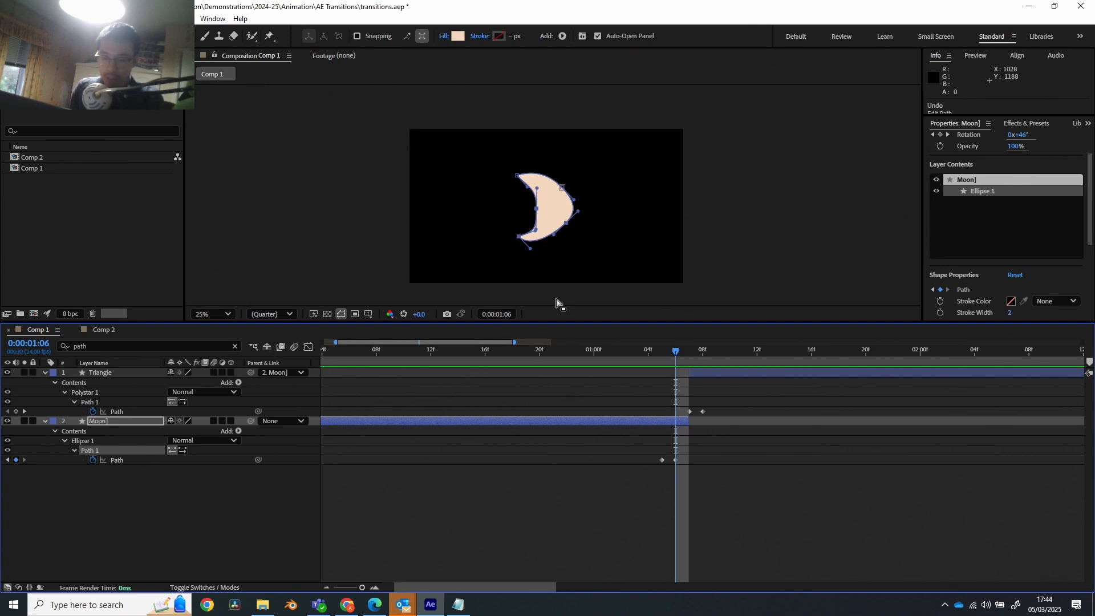
Select the Triangle's Path keyframe at 0:00:01:07 and inspect the moon's shape at 0:00:01:06.
mouse_move(684, 355)
mouse_down()
mouse_move(665, 354)
mouse_move(690, 353)
mouse_up()
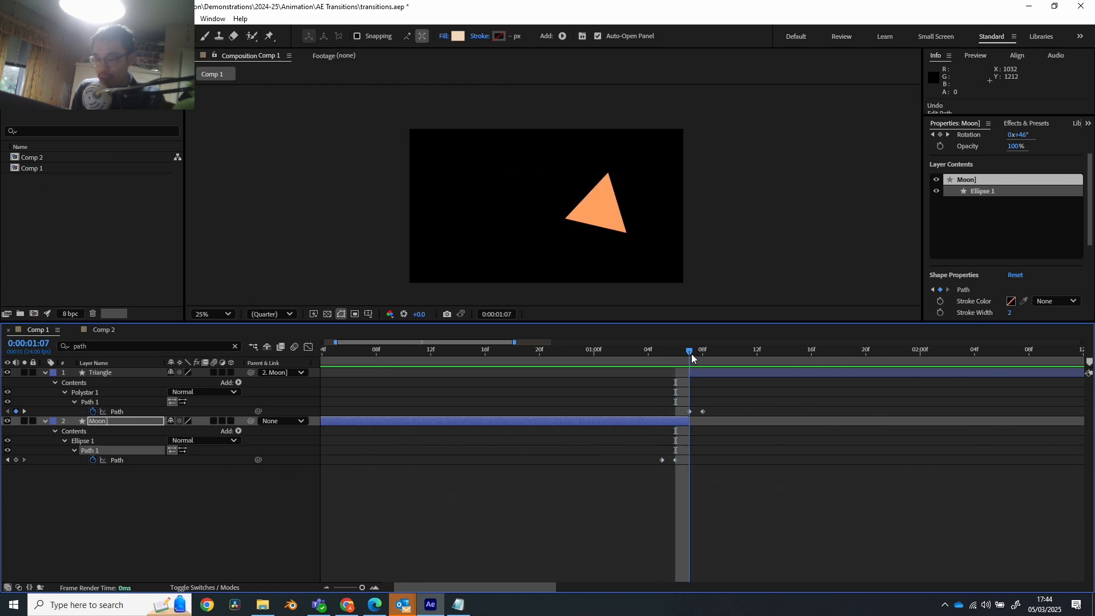
click(690, 411)
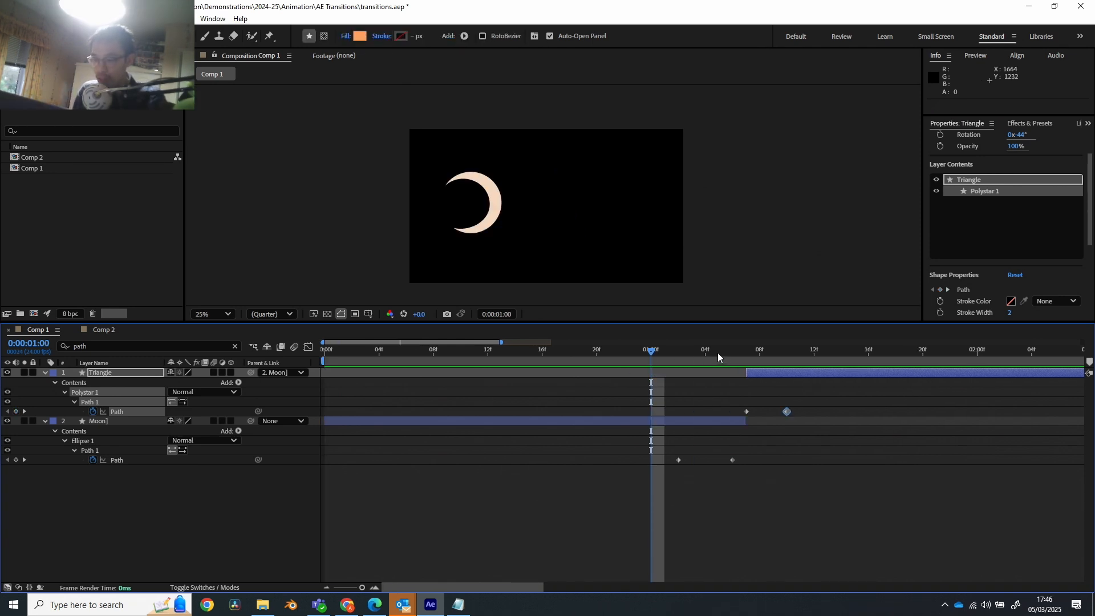
click(729, 355)
mouse_move(733, 358)
mouse_down()
mouse_move(784, 357)
mouse_move(657, 372)
mouse_move(762, 372)
mouse_move(726, 378)
mouse_up()
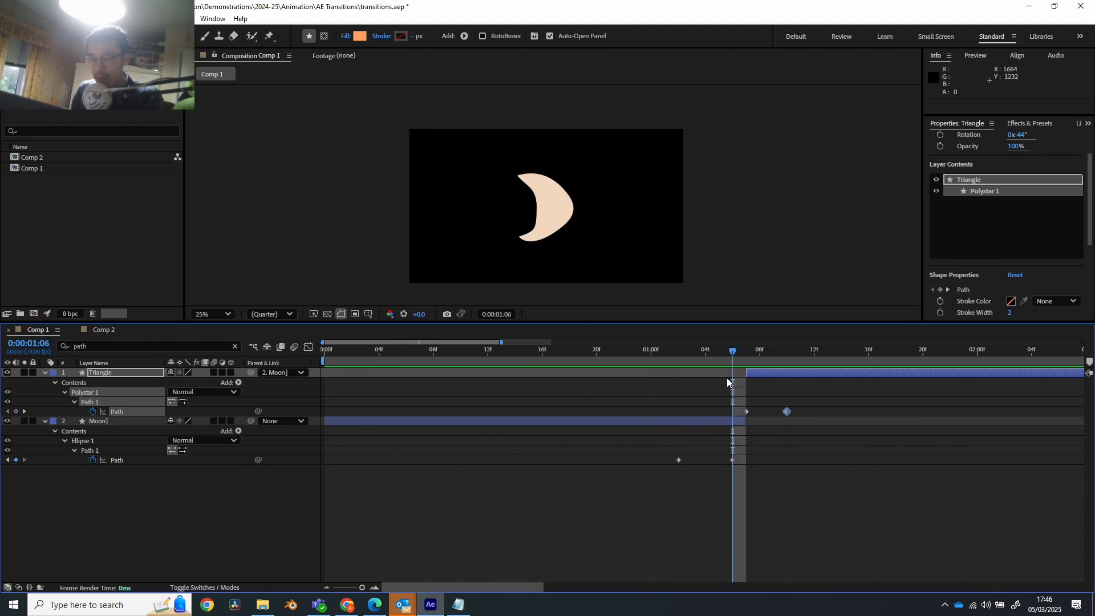
Apply Easy Ease to the Moon's first and the Triangle's last Path keyframes, and preview the morph from 0:00:01:00.
click(678, 459)
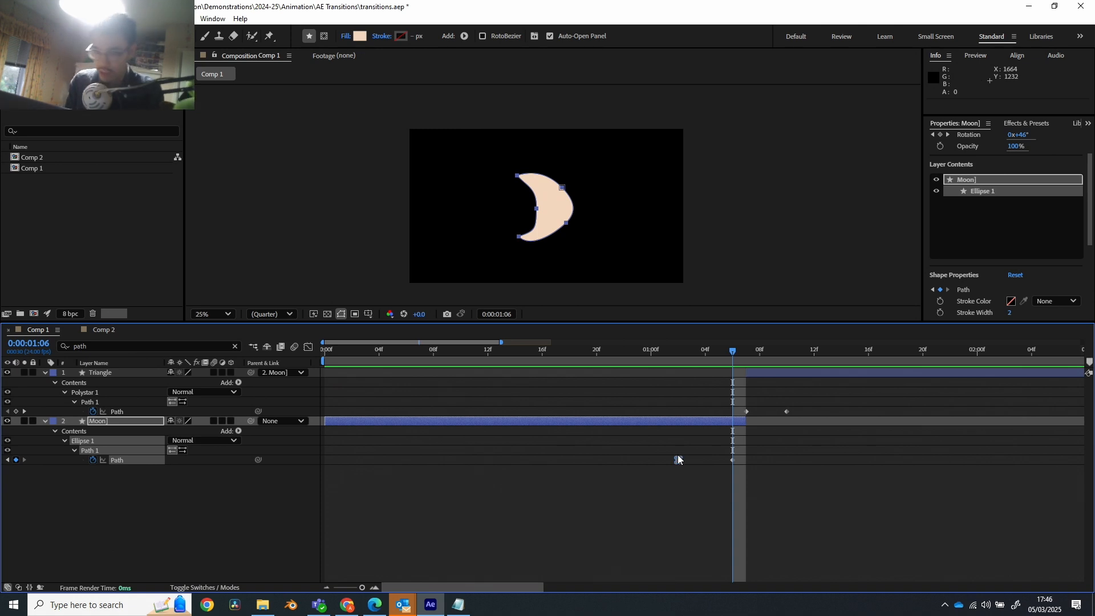
click(789, 411)
click(788, 411)
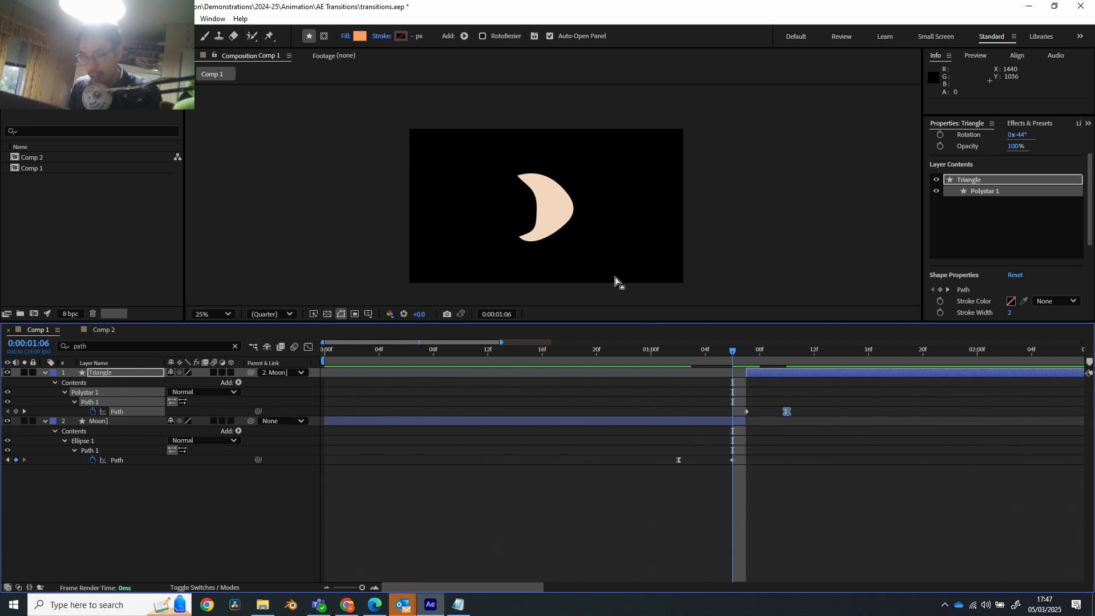
click(652, 351)
key(space)
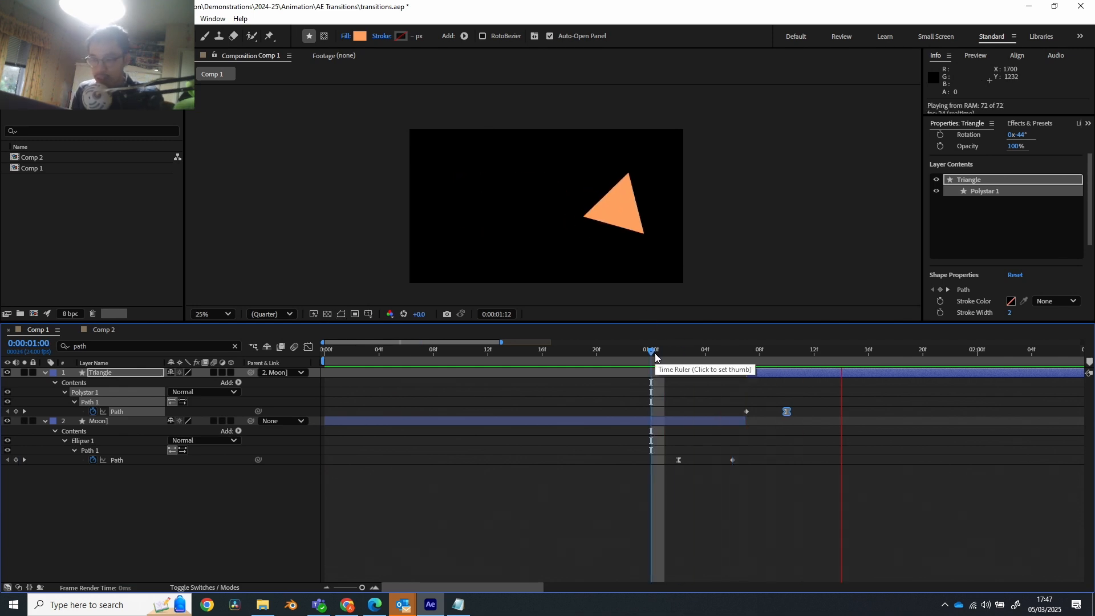
key(space)
Move the Triangle's last Path keyframe to 0:00:01:09 and preview the transition from 0:00:01:01.
drag(652, 350, 733, 351)
click(795, 419)
click(786, 411)
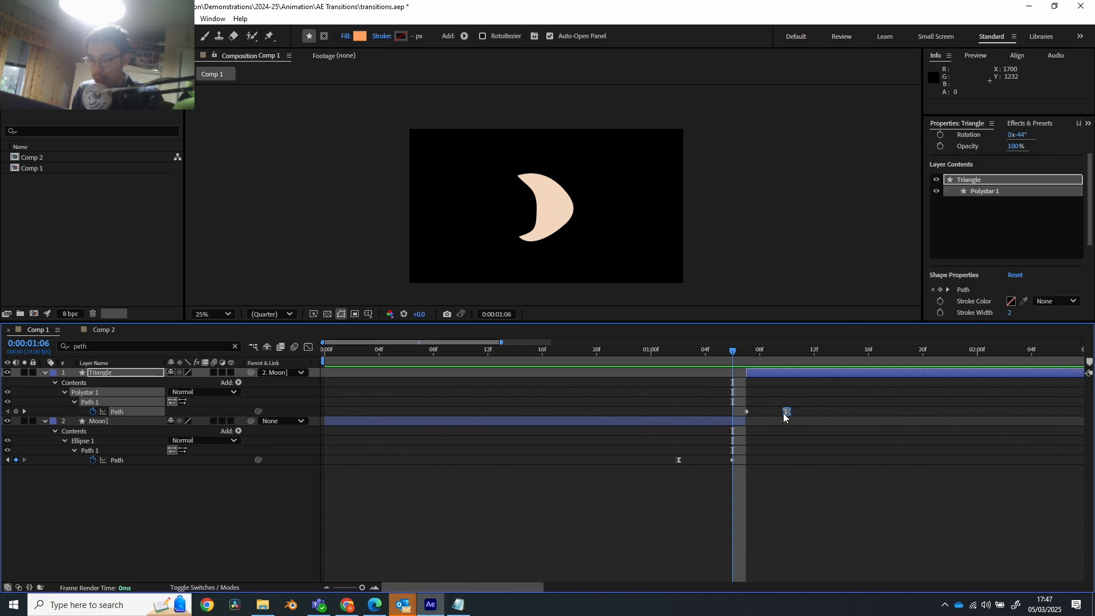
click(773, 414)
drag(786, 411, 772, 412)
click(692, 350)
key(Page_Up)
key(Page_Up)
key(space)
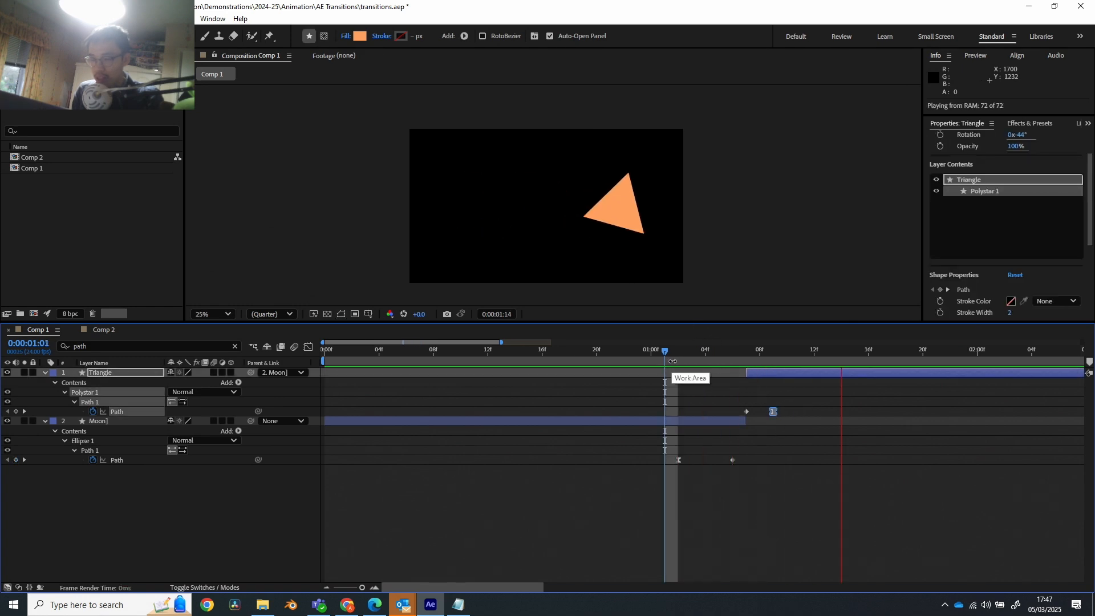
drag(681, 361, 706, 370)
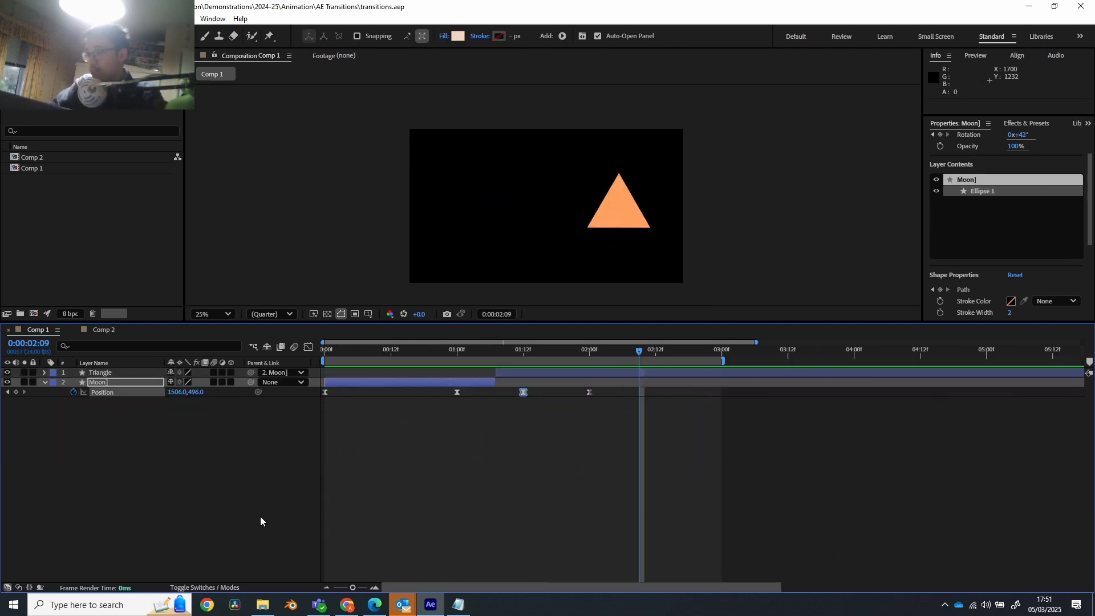
Preview the complete moon-to-triangle transition from the start of the timeline.
click(326, 356)
key(space)
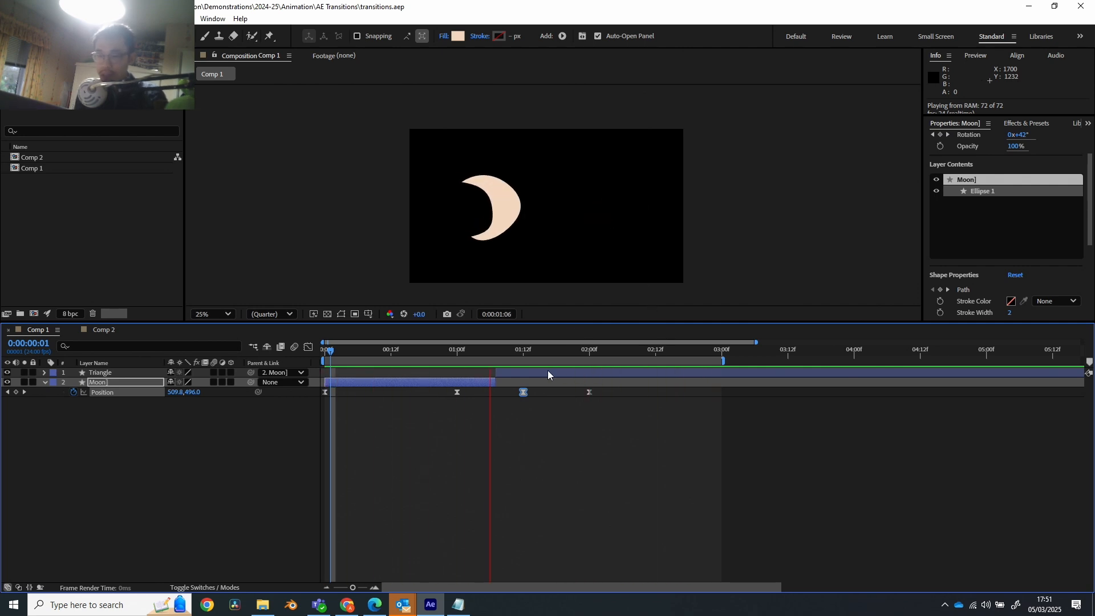
drag(445, 352, 534, 348)
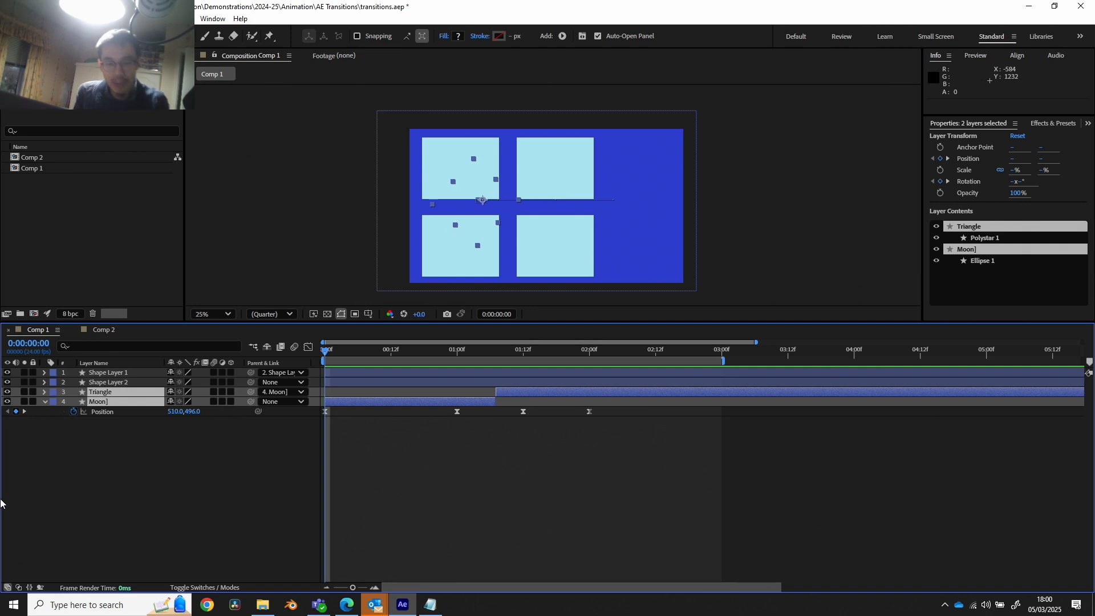
Select Shape Layer 1 and Shape Layer 2 in turn to identify the light blue rectangles and the blue background.
click(107, 372)
click(110, 381)
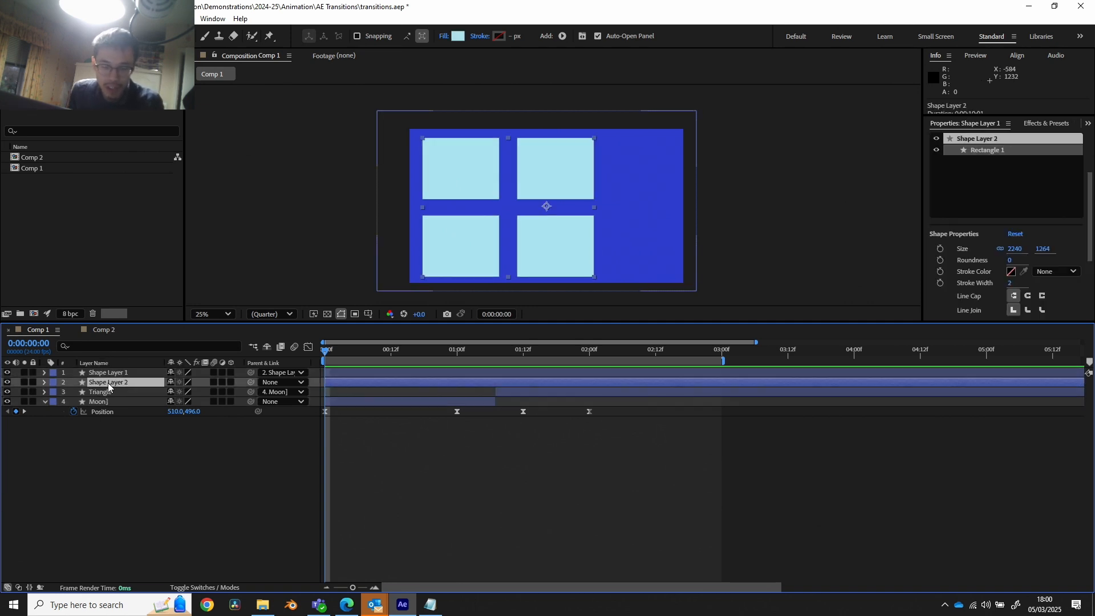
click(110, 373)
click(111, 382)
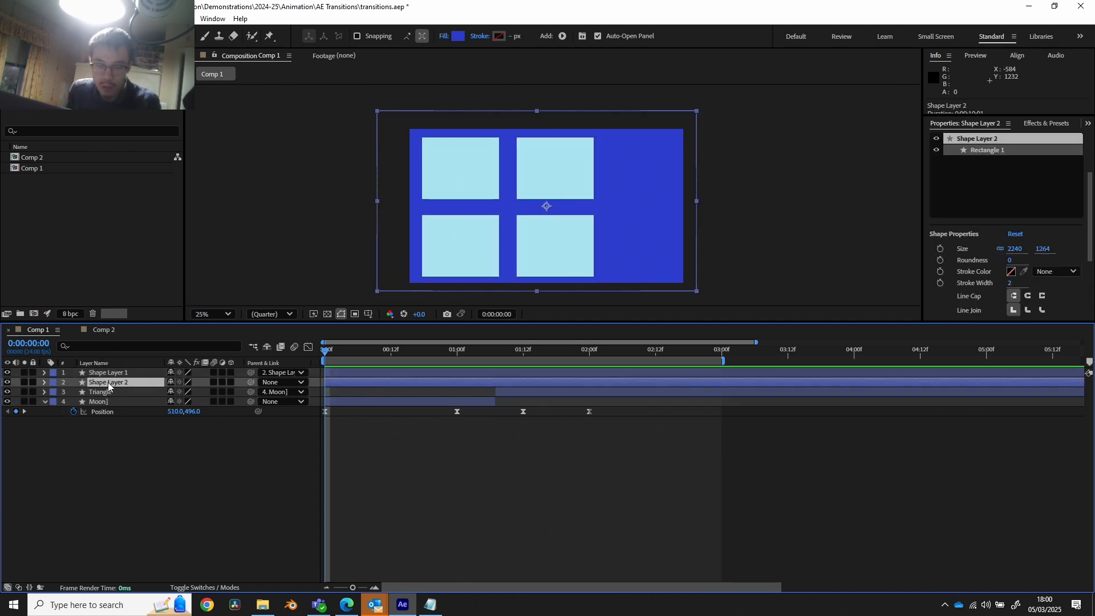
click(111, 373)
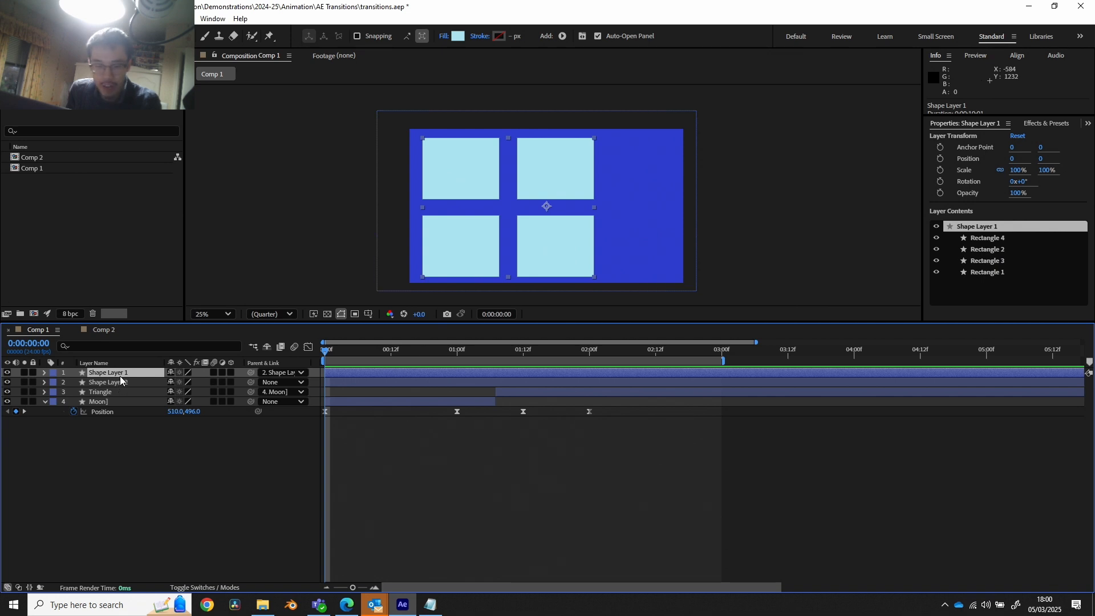
click(121, 382)
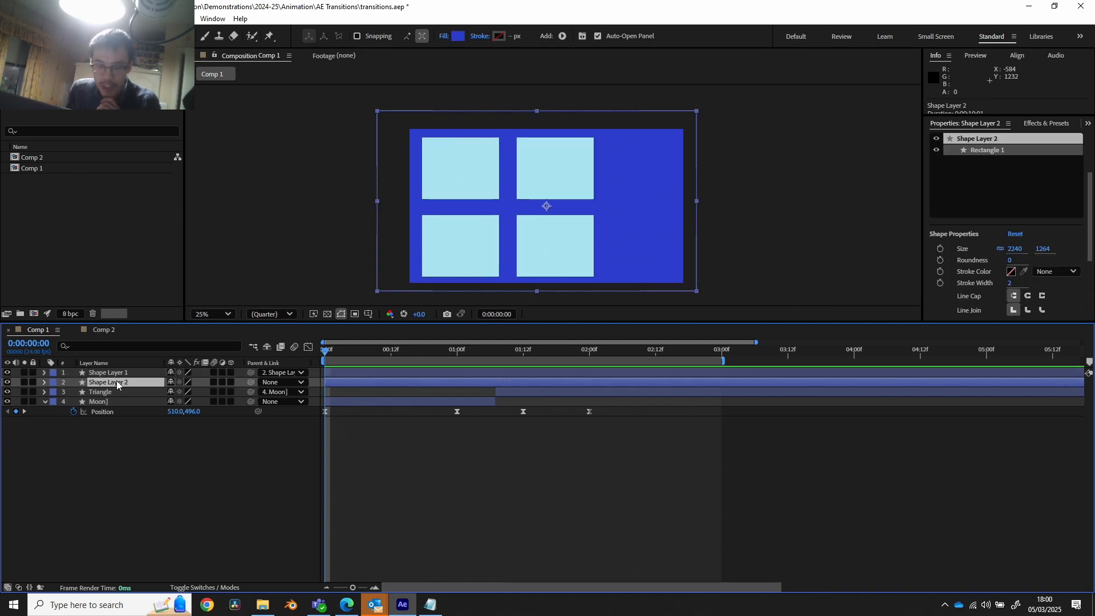
key(Return)
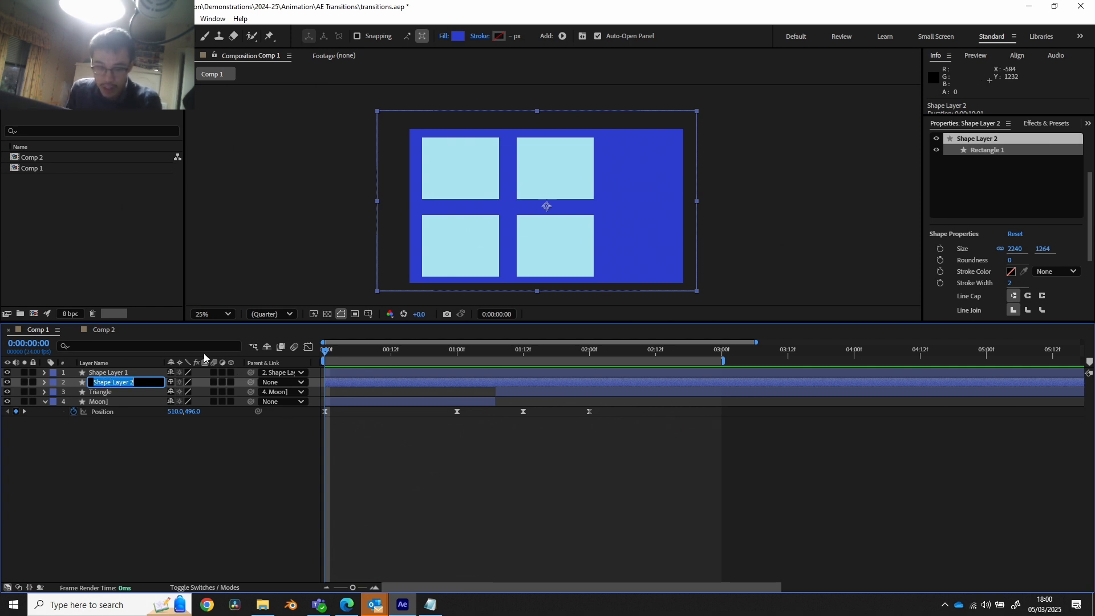
click(126, 381)
click(122, 372)
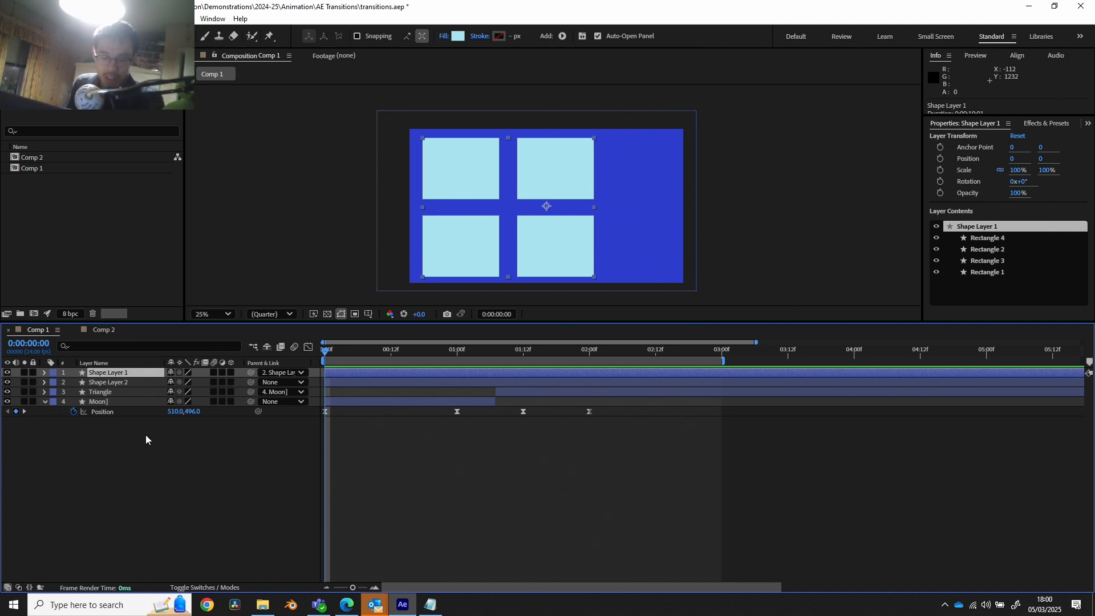
Pre-compose the Triangle and Moon layers together into a new composition named Moon to Sun.
click(118, 394)
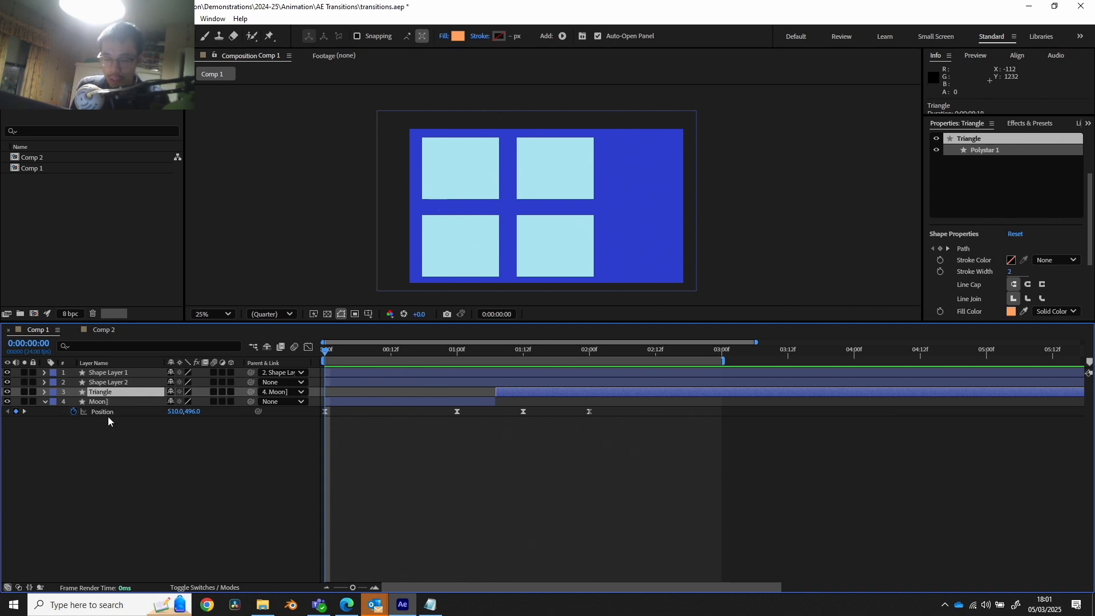
shift+click(114, 401)
right_click(112, 399)
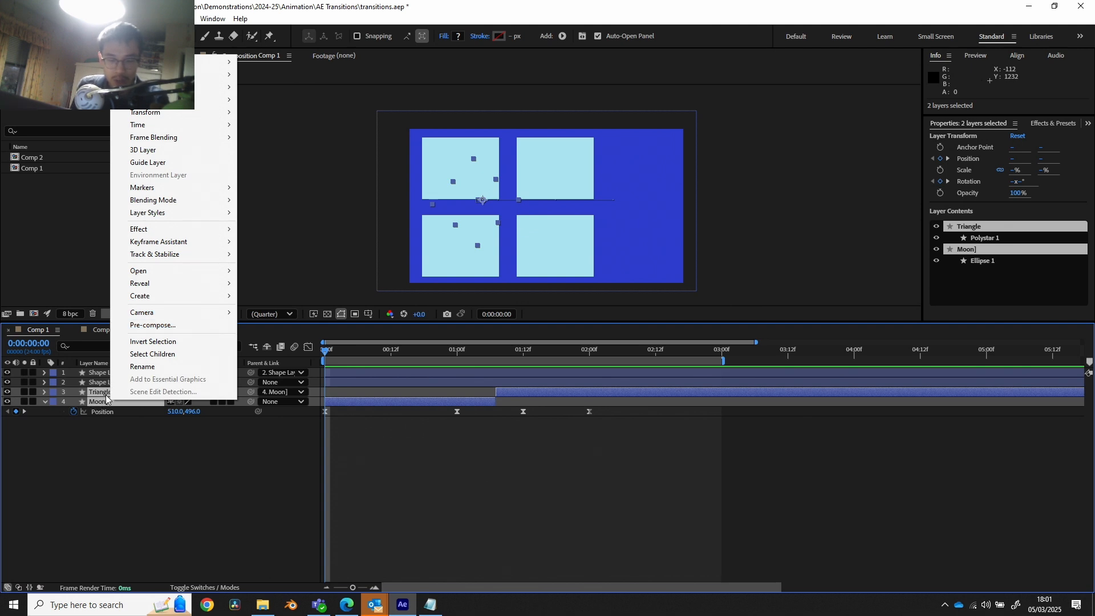
click(158, 326)
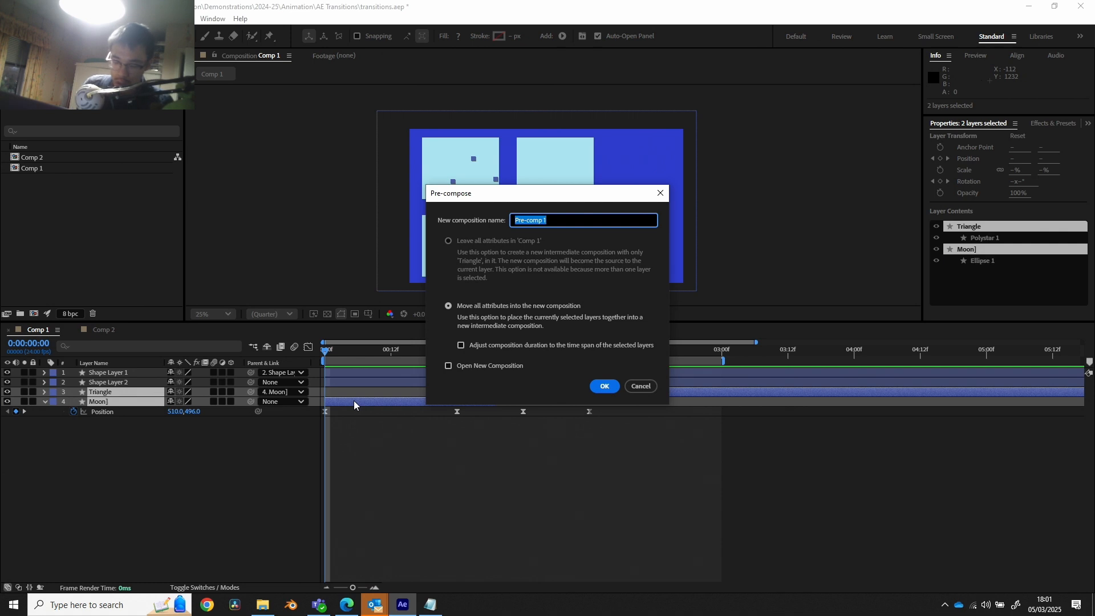
text(Moon)
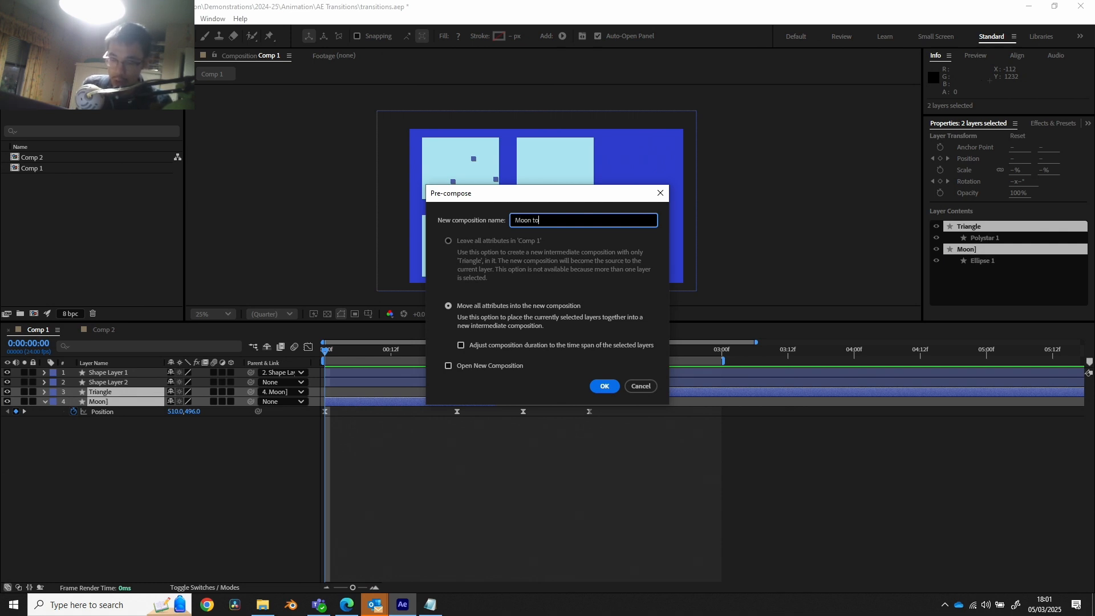
text( to Sun)
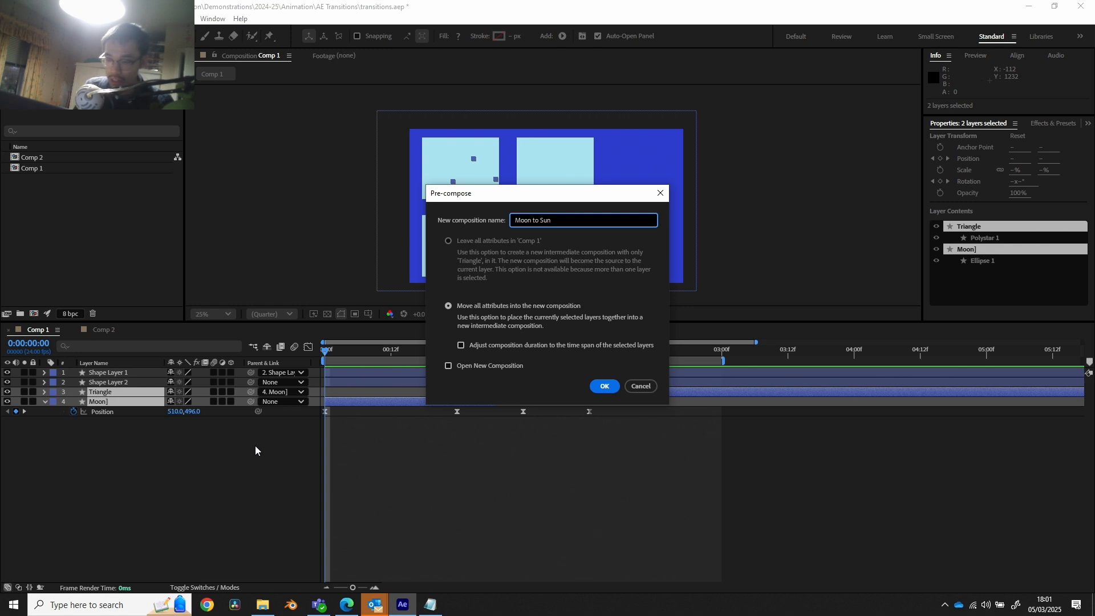
click(603, 385)
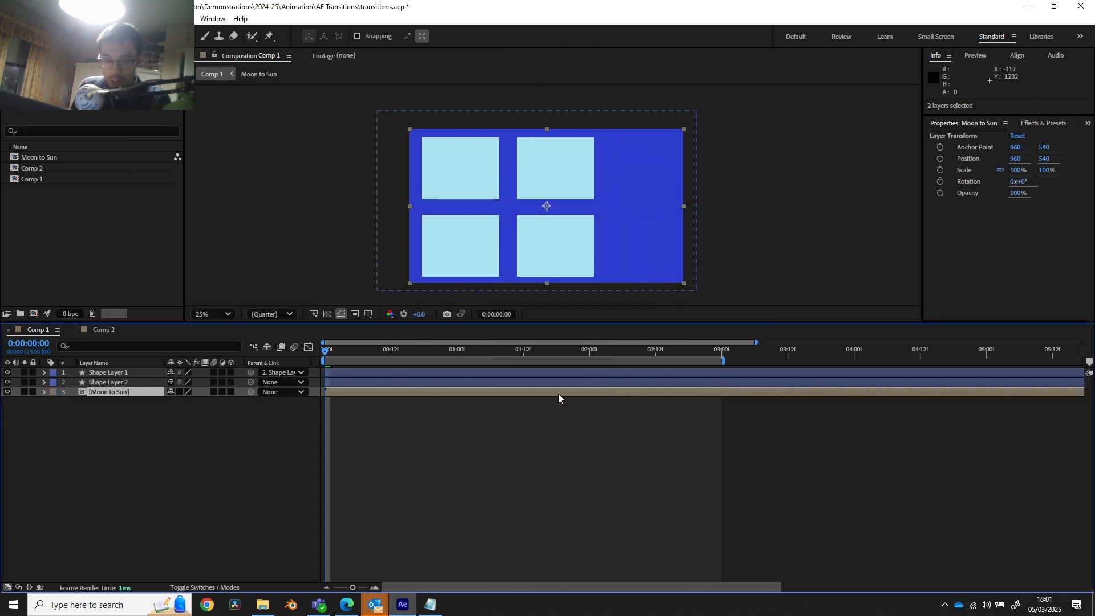
Try moving Shape Layer 2 above Shape Layer 1 in the layer order, and undo the reordering.
mouse_move(340, 351)
mouse_down()
mouse_move(331, 349)
mouse_move(463, 348)
mouse_move(331, 349)
mouse_up()
click(104, 382)
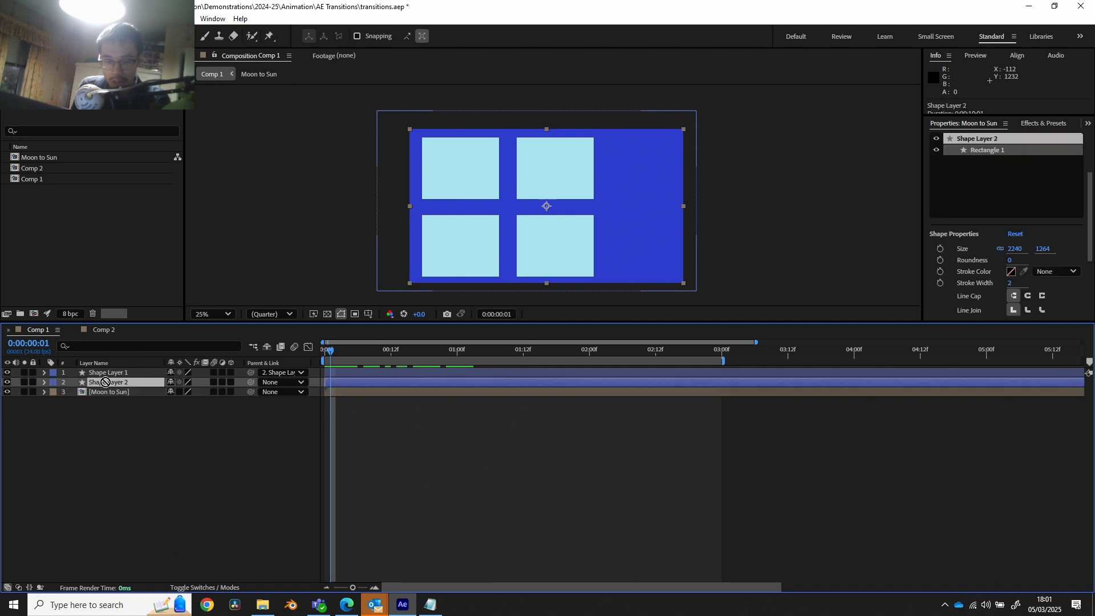
key(ctrl+bracketright)
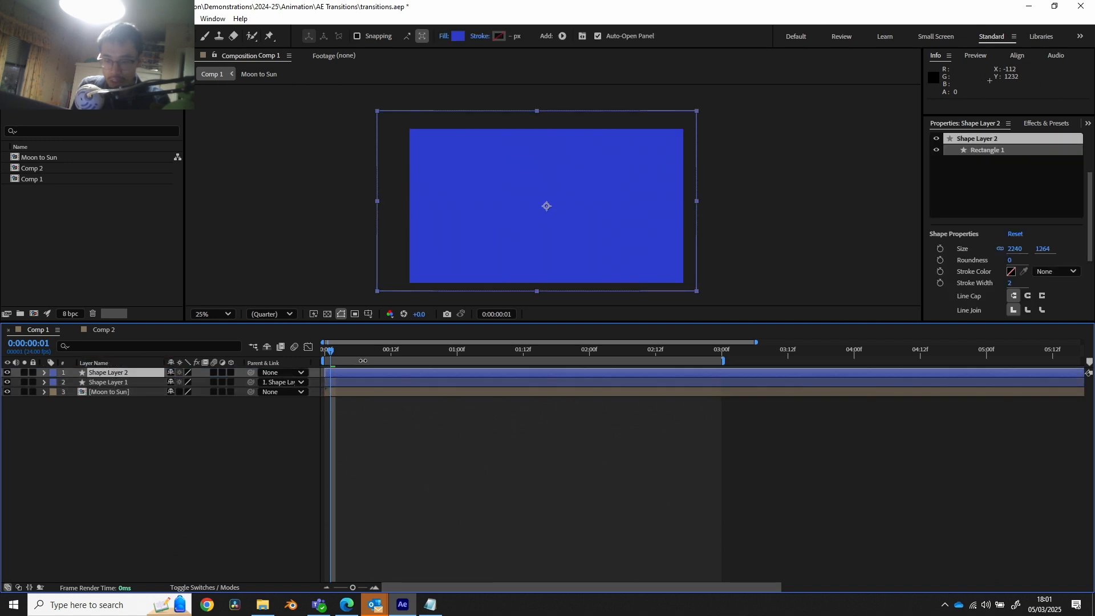
key(ctrl+z)
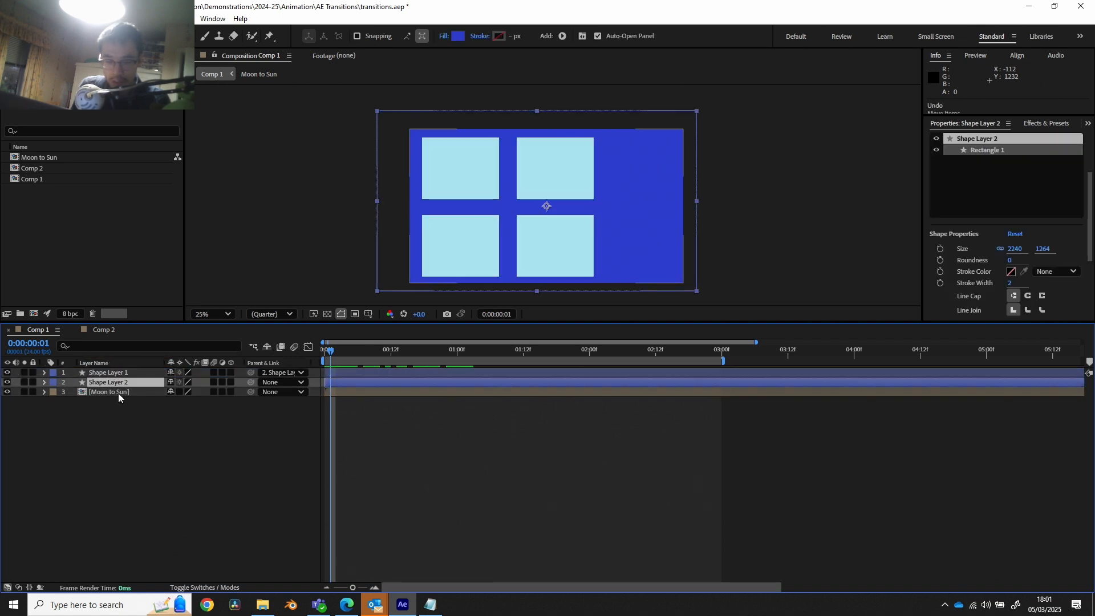
Move the Moon to Sun pre-comp above both shape layers and scrub through its transition to 0:00:01:23.
click(118, 392)
drag(118, 392, 122, 368)
drag(357, 354, 580, 362)
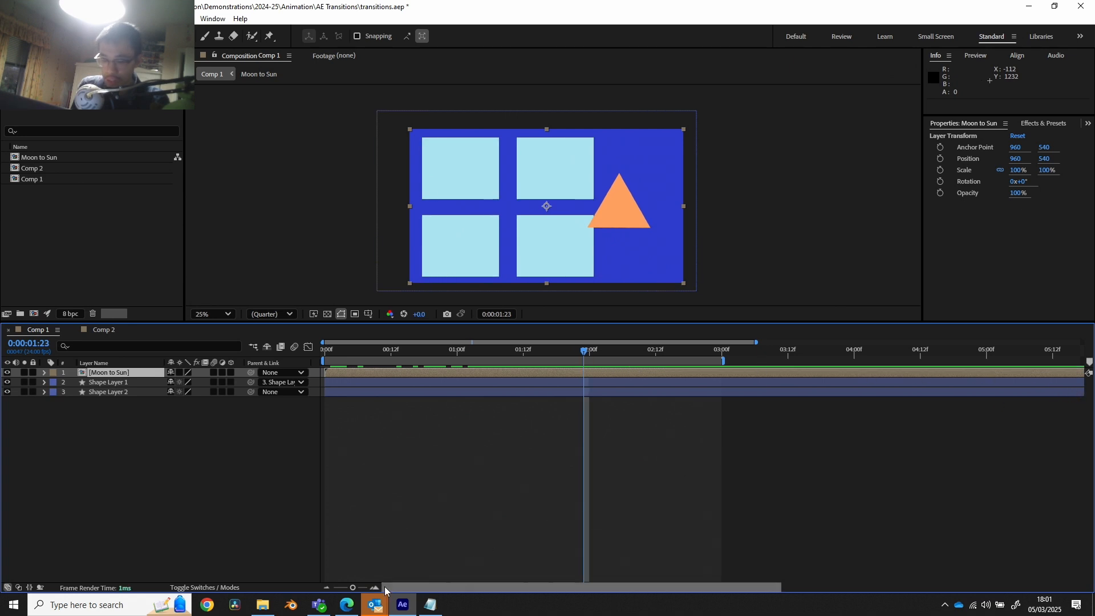
drag(353, 588, 352, 590)
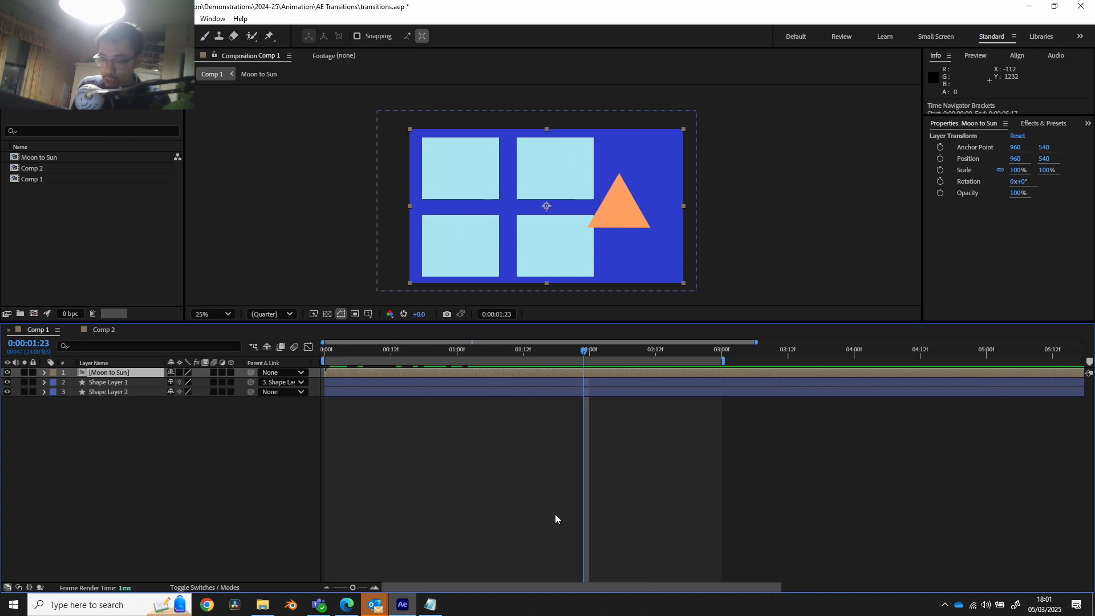
click(1071, 392)
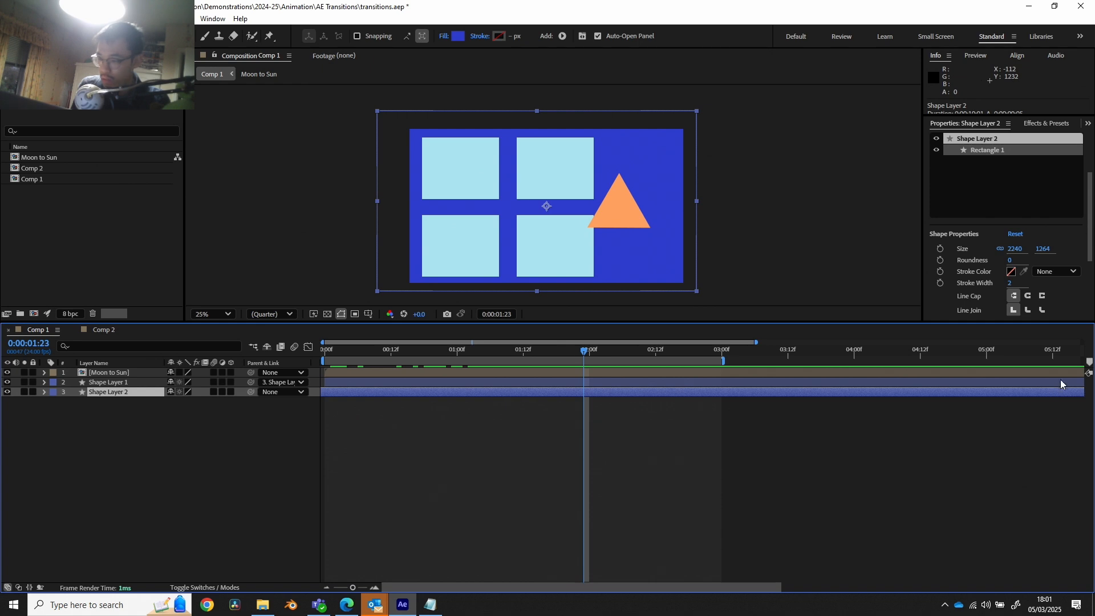
click(1063, 373)
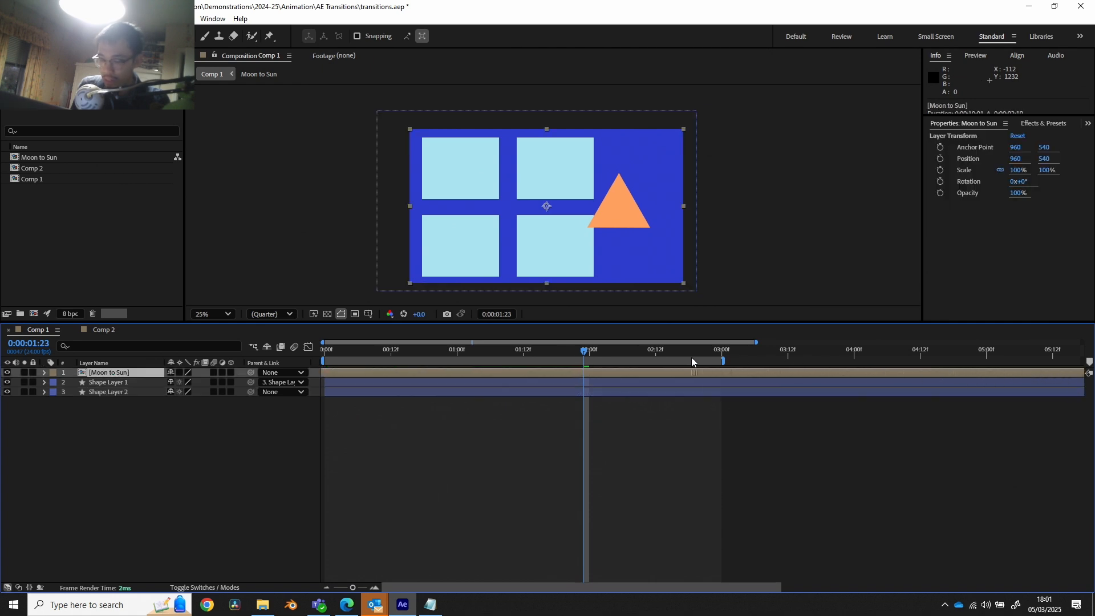
key(ctrl+z)
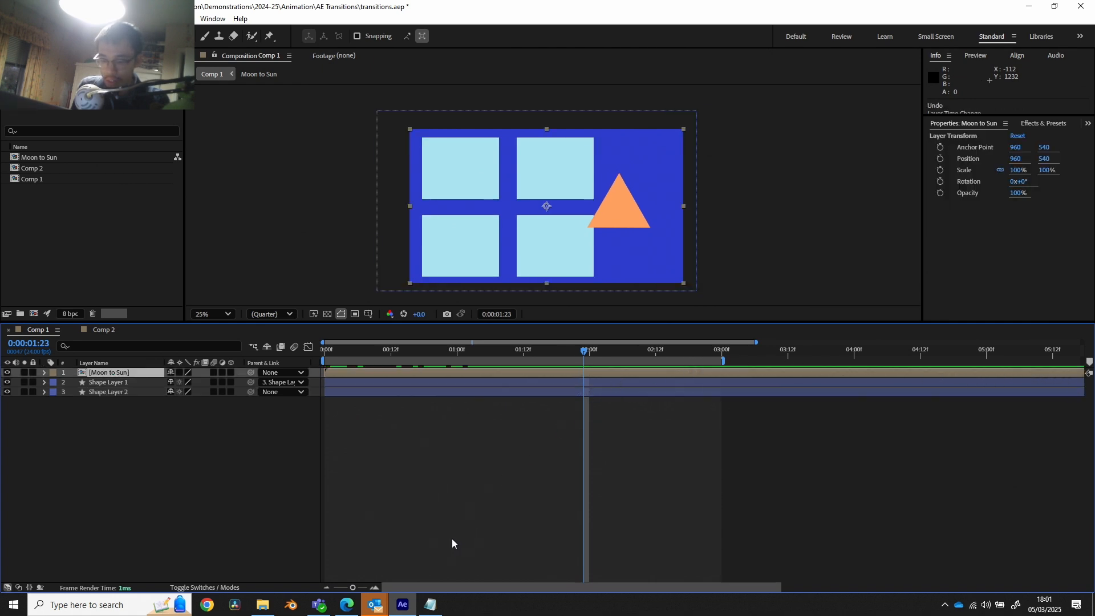
Trim the end of the Moon to Sun layer in Comp 1 to about 0:00:02:07.
drag(353, 588, 293, 593)
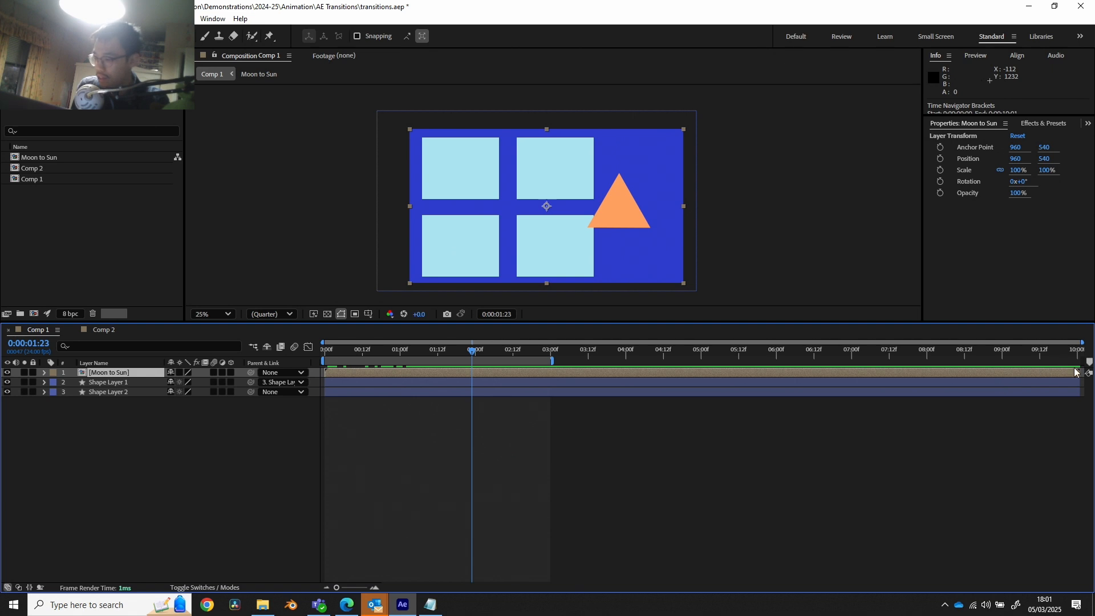
drag(1075, 372, 466, 403)
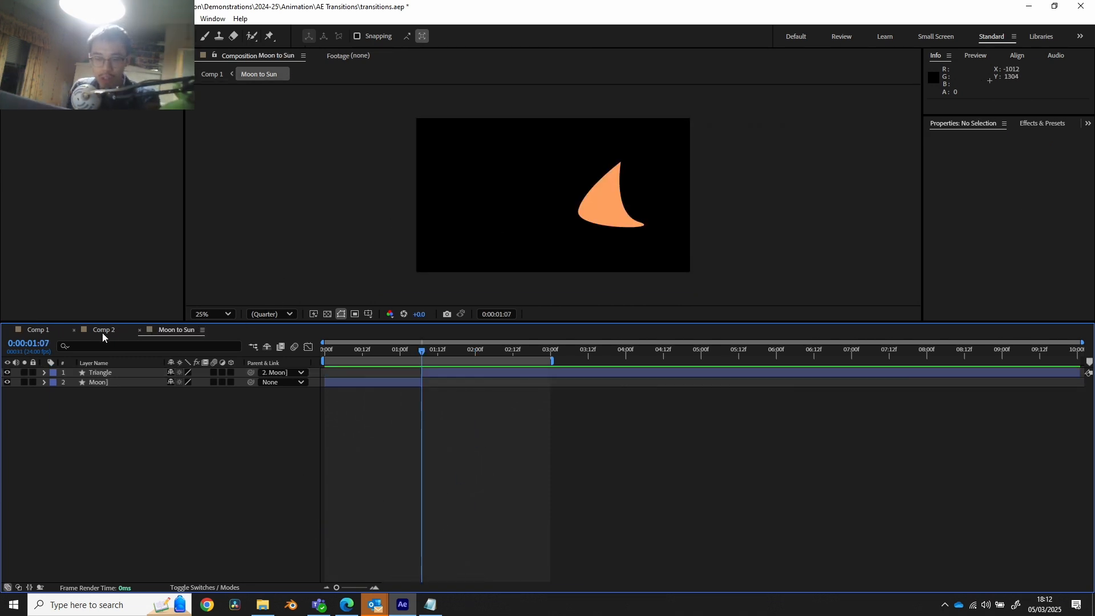
In the Moon to Sun composition, draw a light blue rectangle about 2232 by 1240 px covering the whole frame.
click(36, 329)
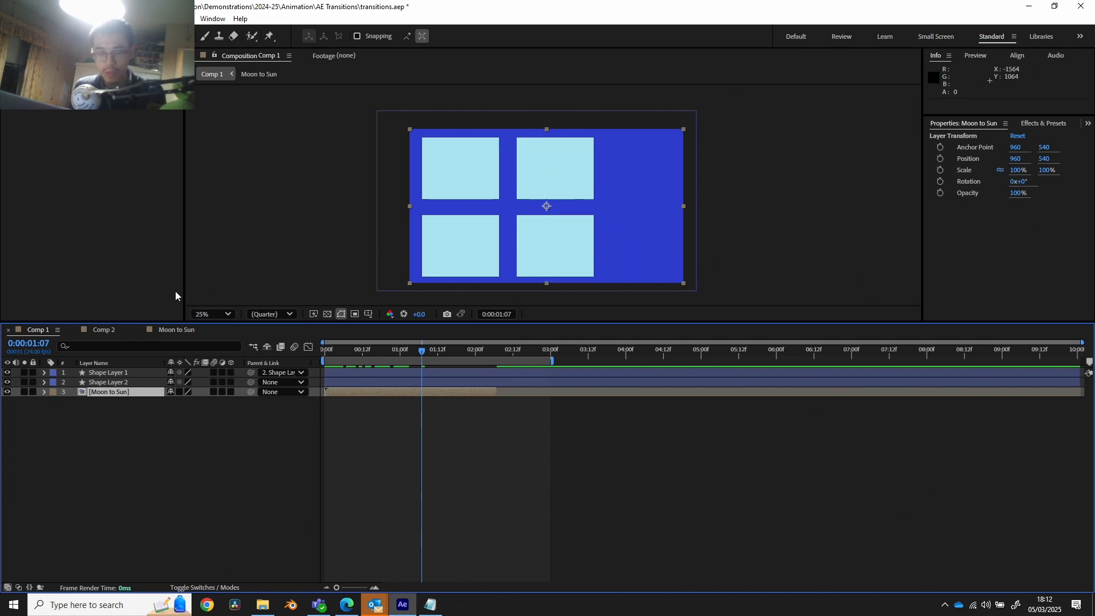
click(185, 329)
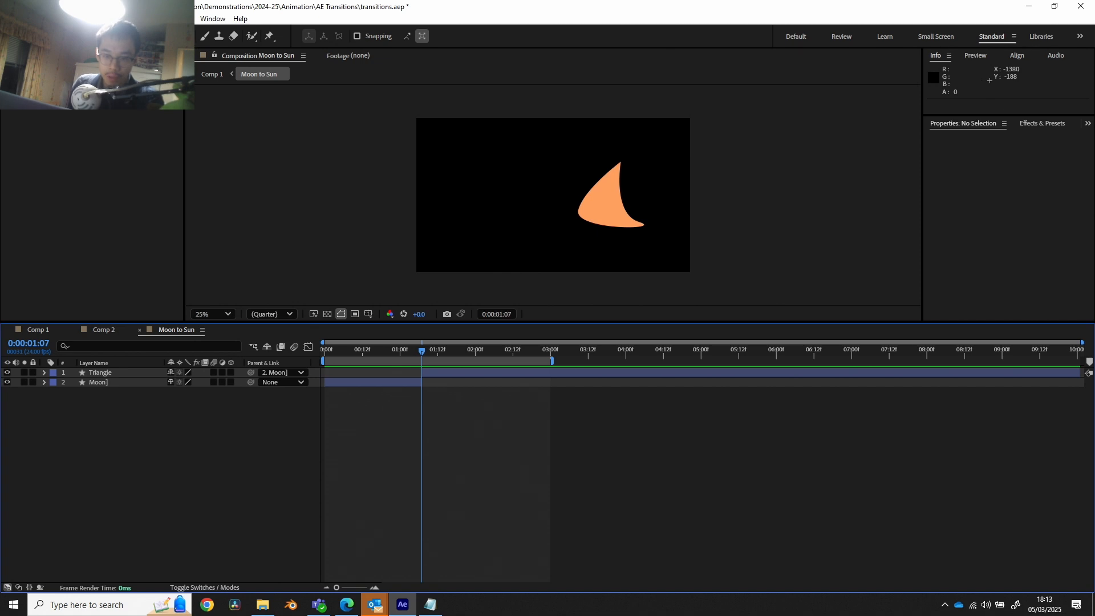
key(q)
mouse_move(400, 114)
mouse_down()
mouse_move(721, 258)
mouse_move(718, 290)
mouse_up()
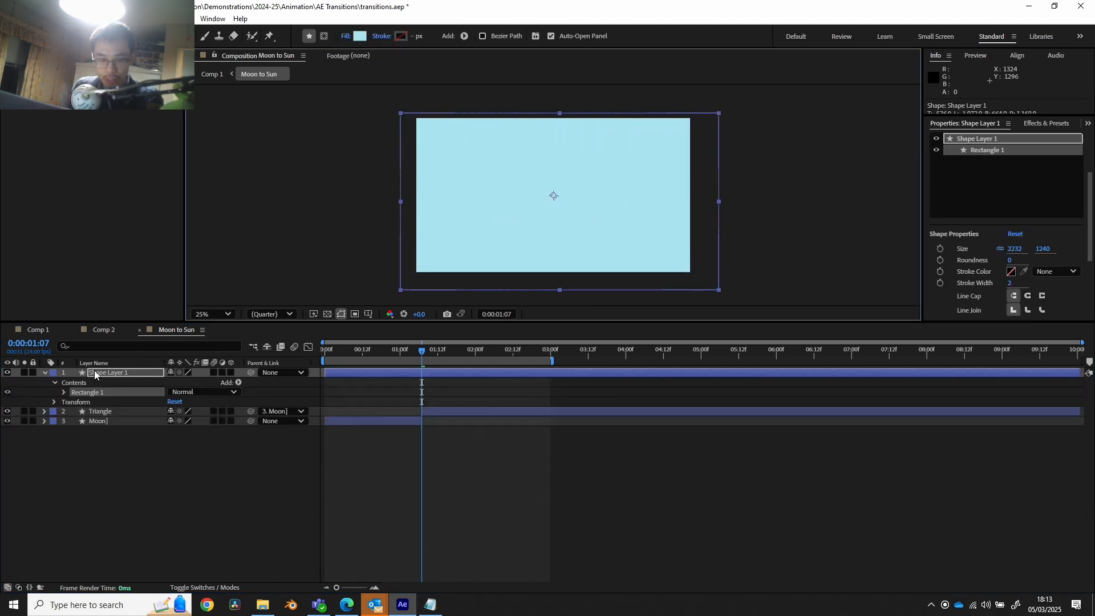
Add a Color keyframe to the new rectangle's fill and move it to 0:00:02:03.
click(63, 393)
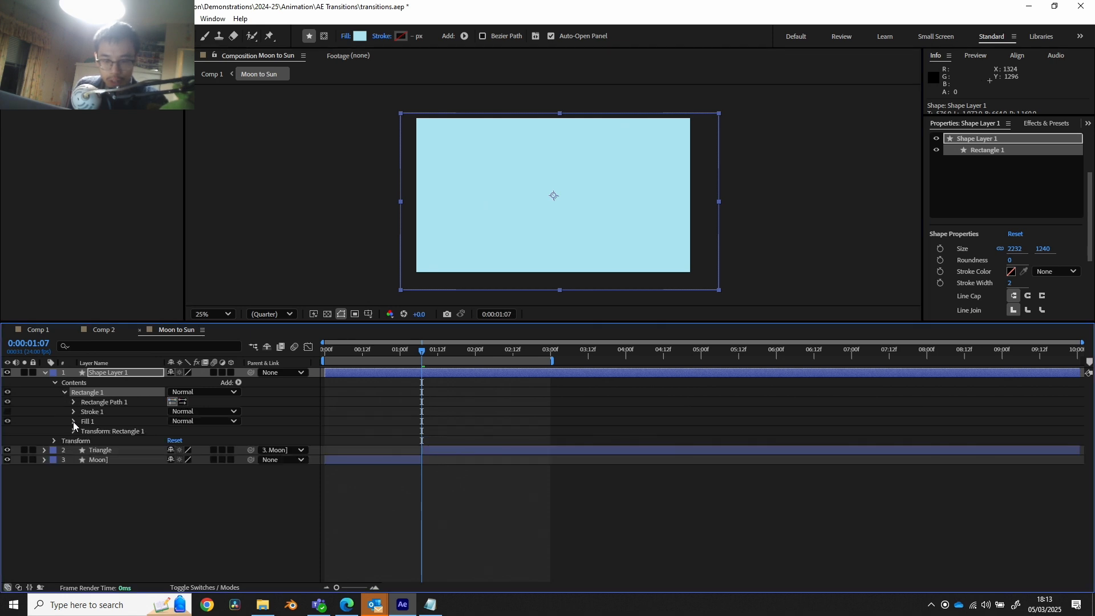
click(73, 422)
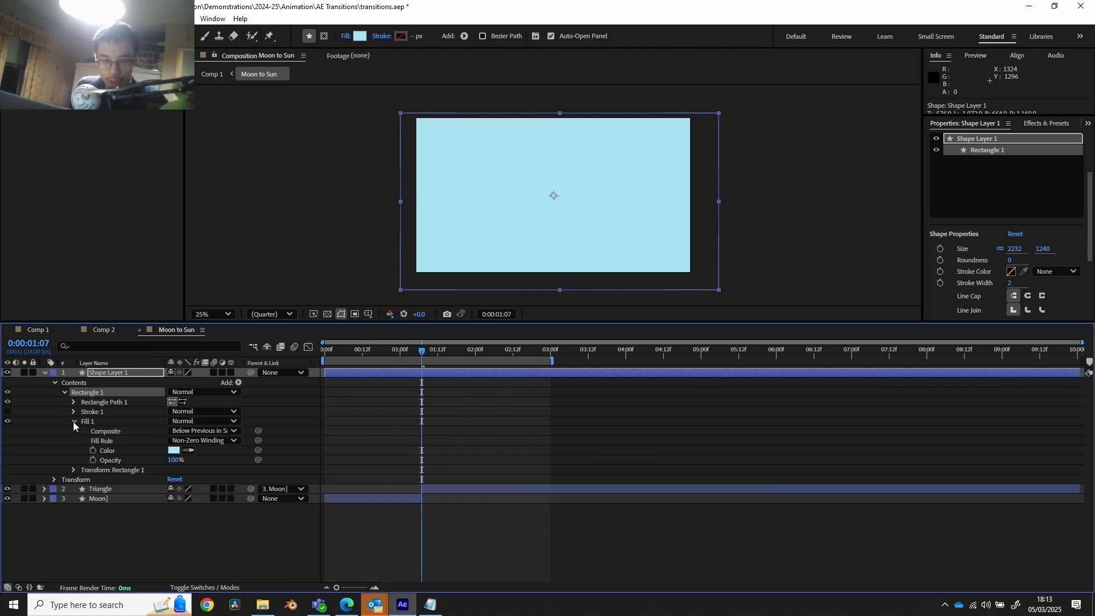
click(92, 451)
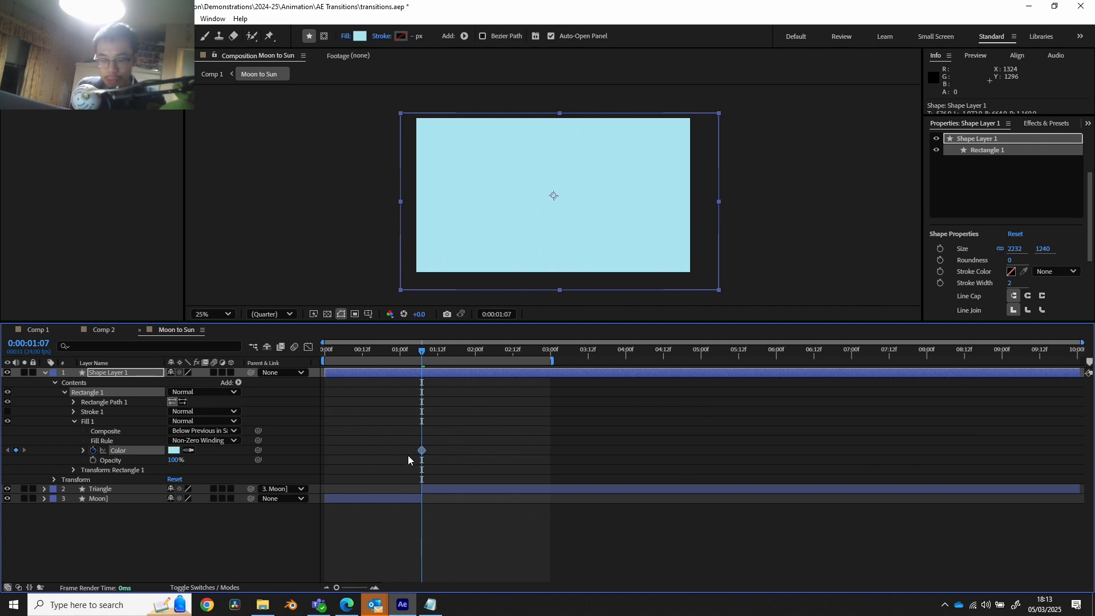
drag(421, 451, 459, 451)
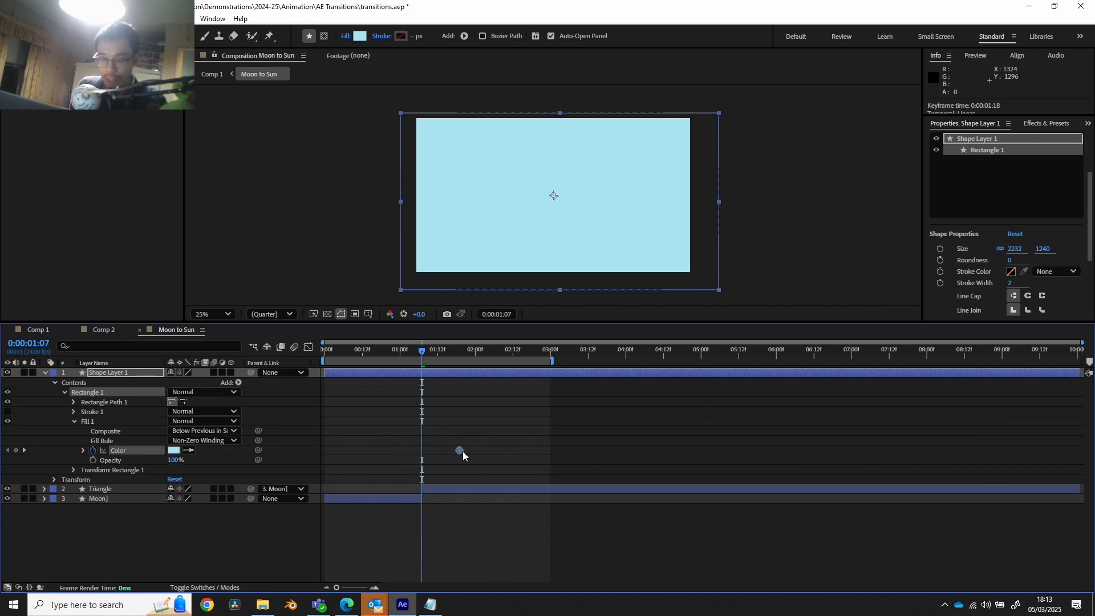
Set the rectangle's fill Color to dark grey 1E1E1E at 0:00:01:07.
click(173, 450)
mouse_move(448, 318)
mouse_down()
mouse_move(418, 343)
mouse_move(418, 360)
mouse_up()
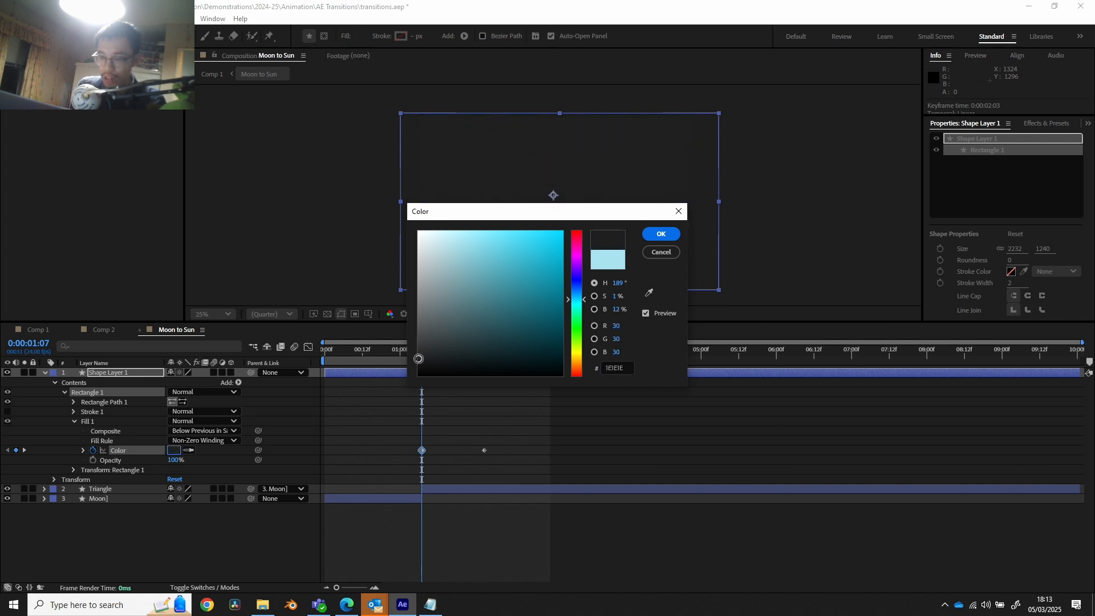
click(661, 233)
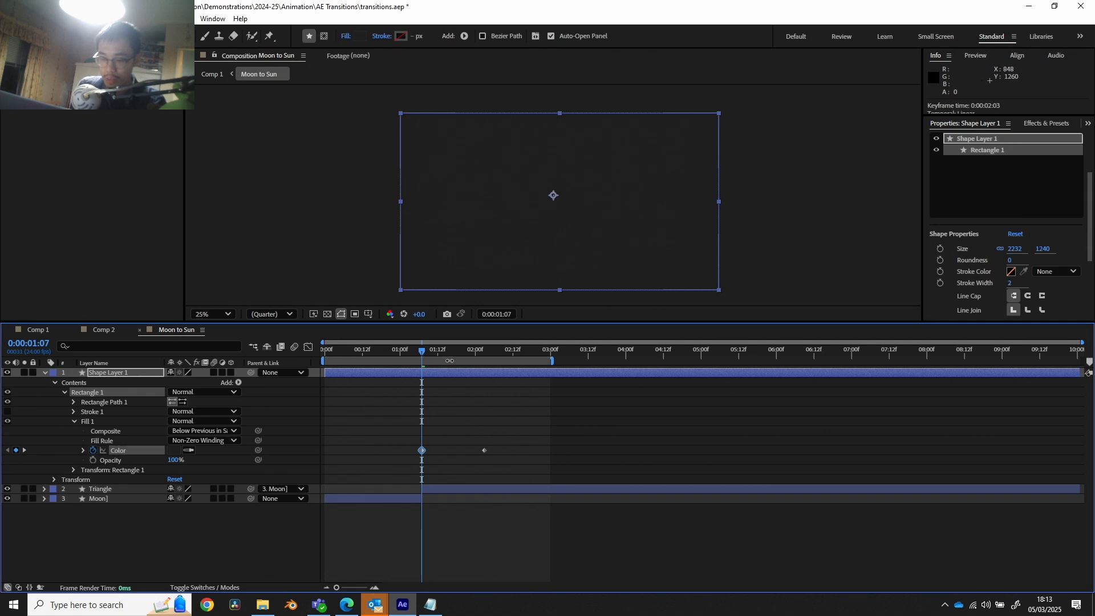
Move Shape Layer 1 below the Triangle and Moon layers and scrub through the color change.
click(428, 352)
drag(428, 351, 463, 377)
drag(111, 378, 110, 514)
drag(438, 355, 419, 354)
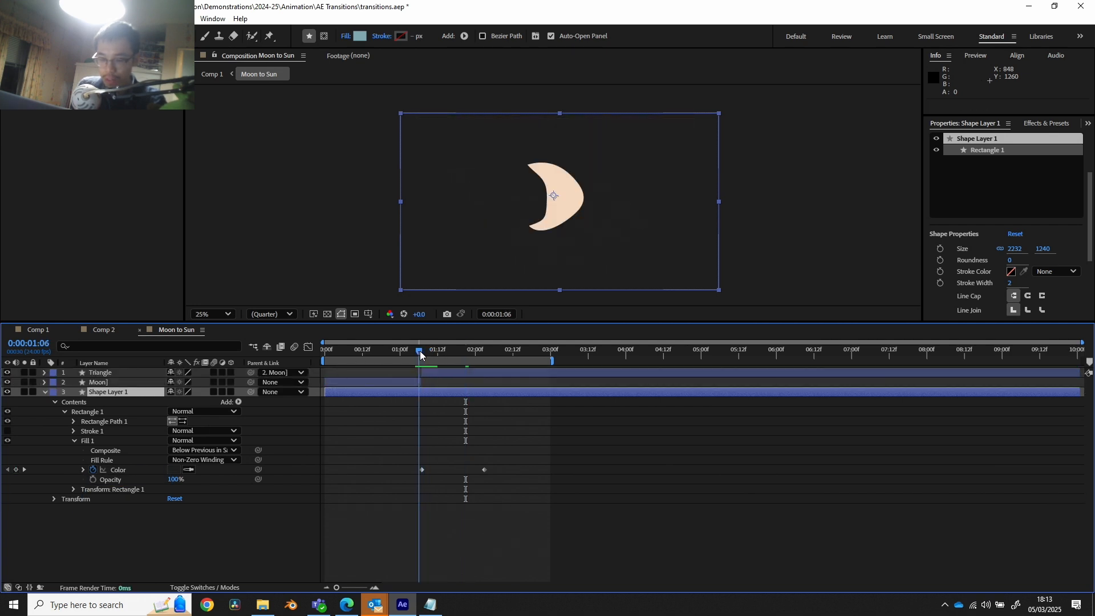
Shorten the background's color change by moving its last Color keyframe to 0:00:01:12.
click(486, 470)
drag(483, 470, 448, 471)
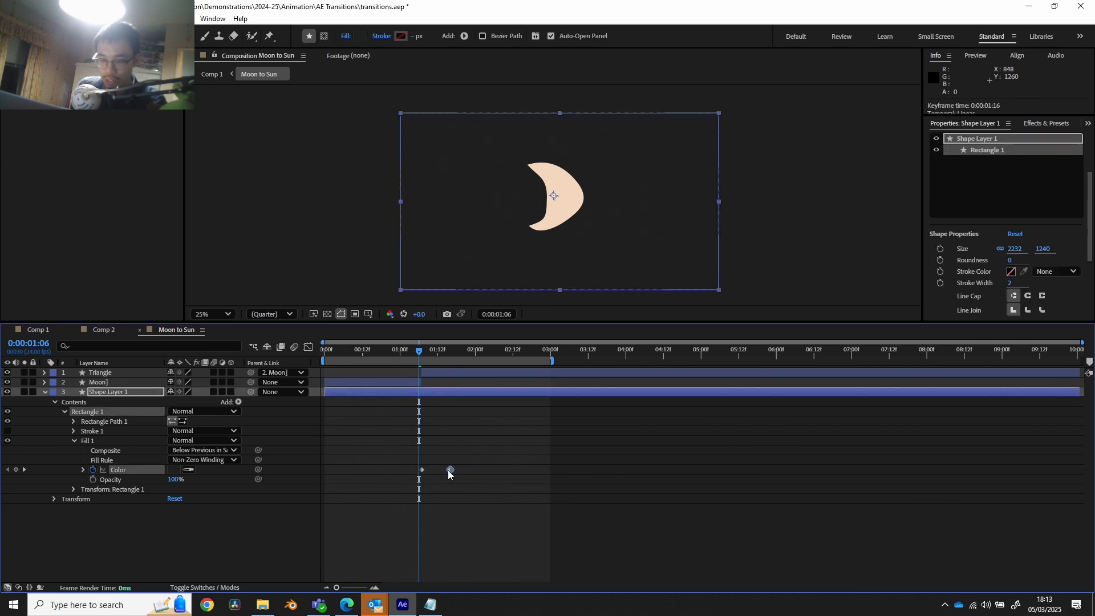
mouse_move(416, 352)
mouse_down()
mouse_move(439, 356)
mouse_move(400, 355)
mouse_move(487, 356)
mouse_move(423, 353)
mouse_move(446, 355)
mouse_move(438, 354)
mouse_up()
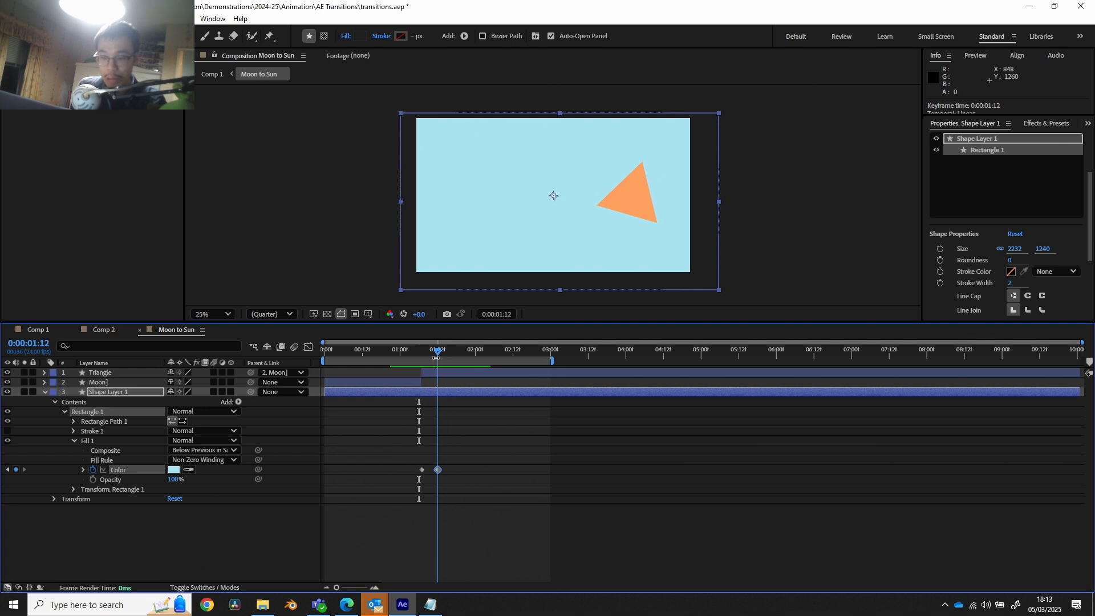
Apply Easy Ease to both of the background's Color keyframes and preview the transition.
drag(453, 460, 382, 479)
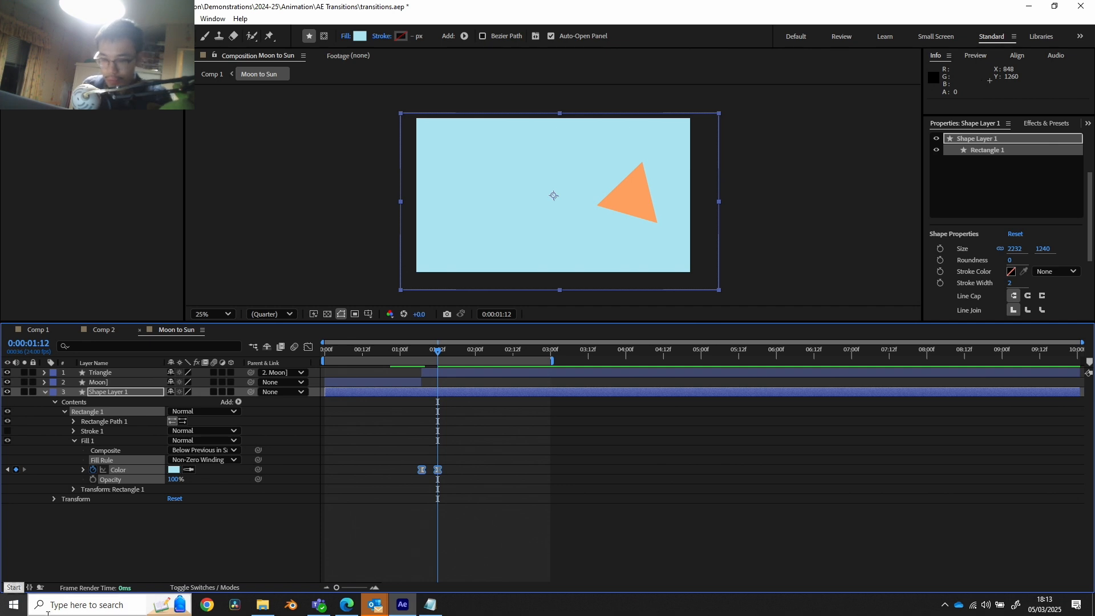
key(F9)
drag(372, 354, 435, 359)
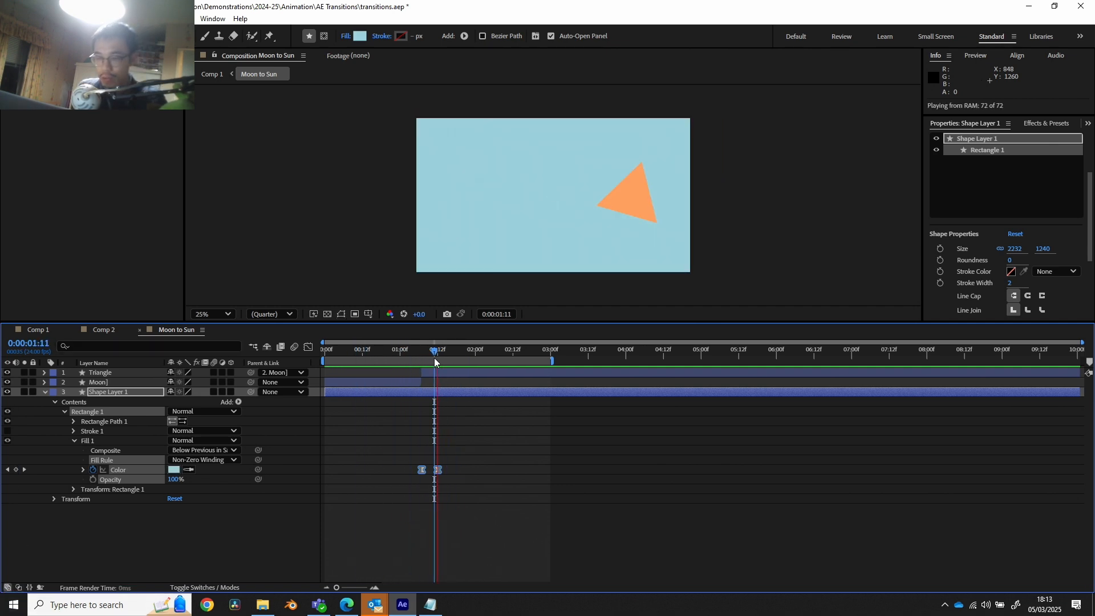
key(space)
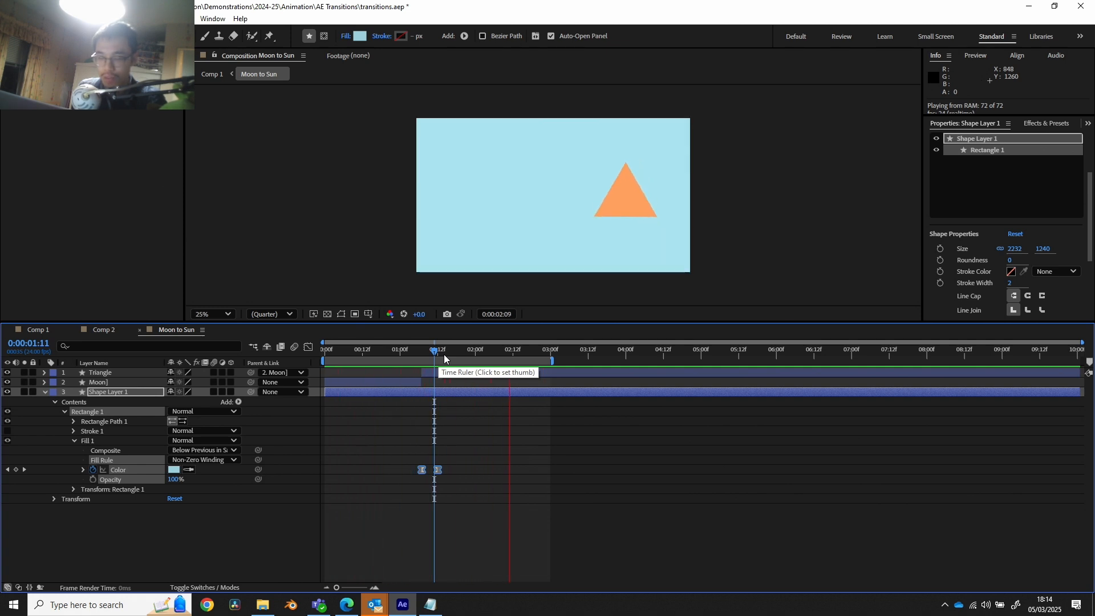
mouse_move(438, 358)
mouse_down()
mouse_move(403, 352)
mouse_move(447, 352)
mouse_up()
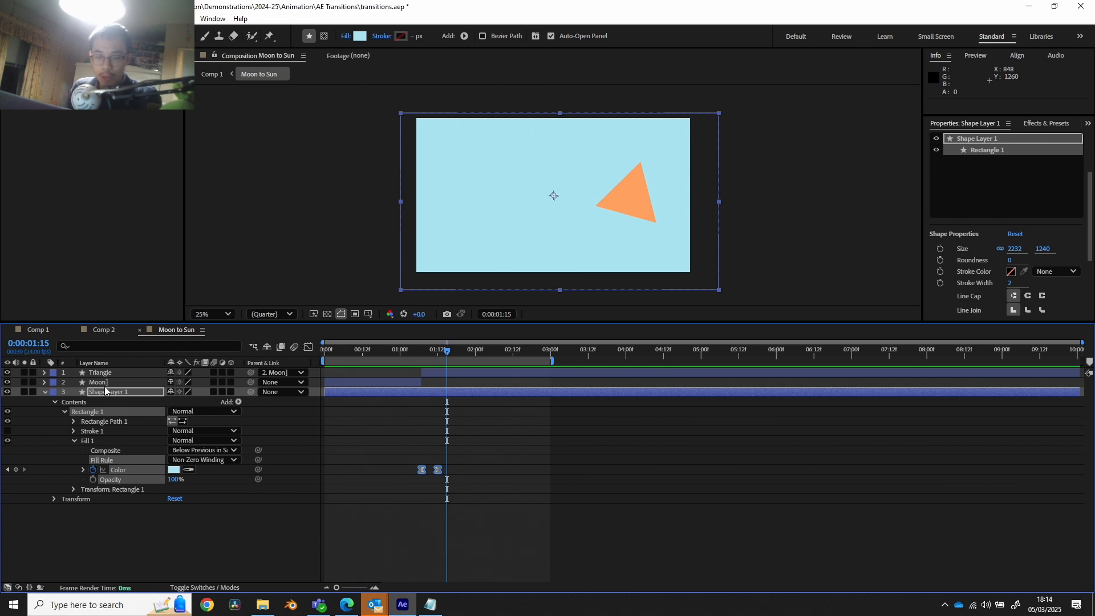
Pre-compose Shape Layer 1 and Shape Layer 2 of Comp 1 into a new composition named Window.
click(45, 330)
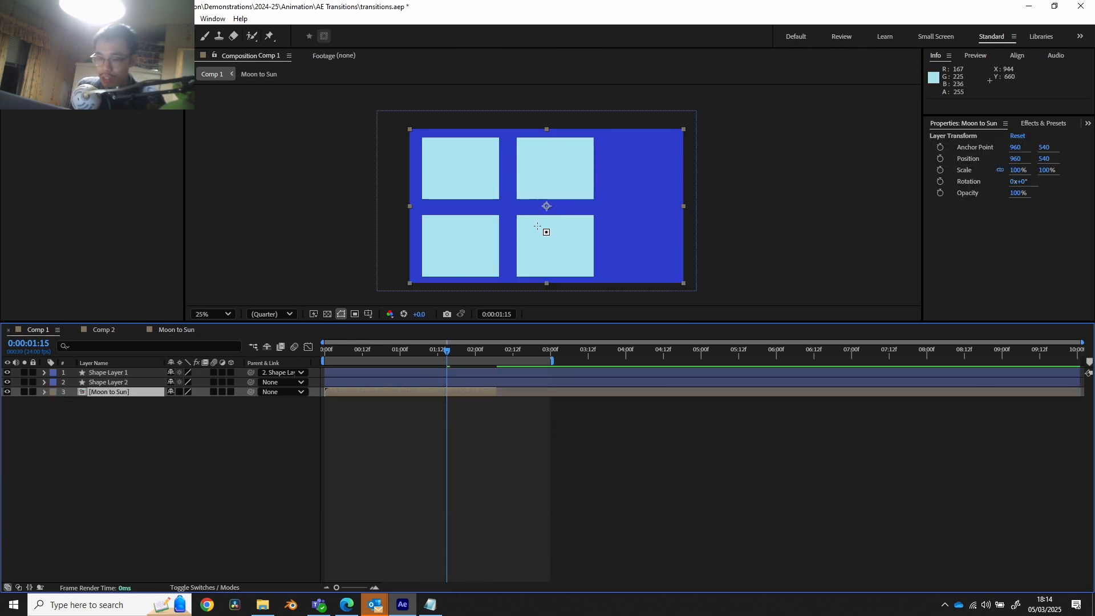
key(v)
click(136, 382)
shift+click(135, 372)
key(ctrl+shift+c)
text(Window)
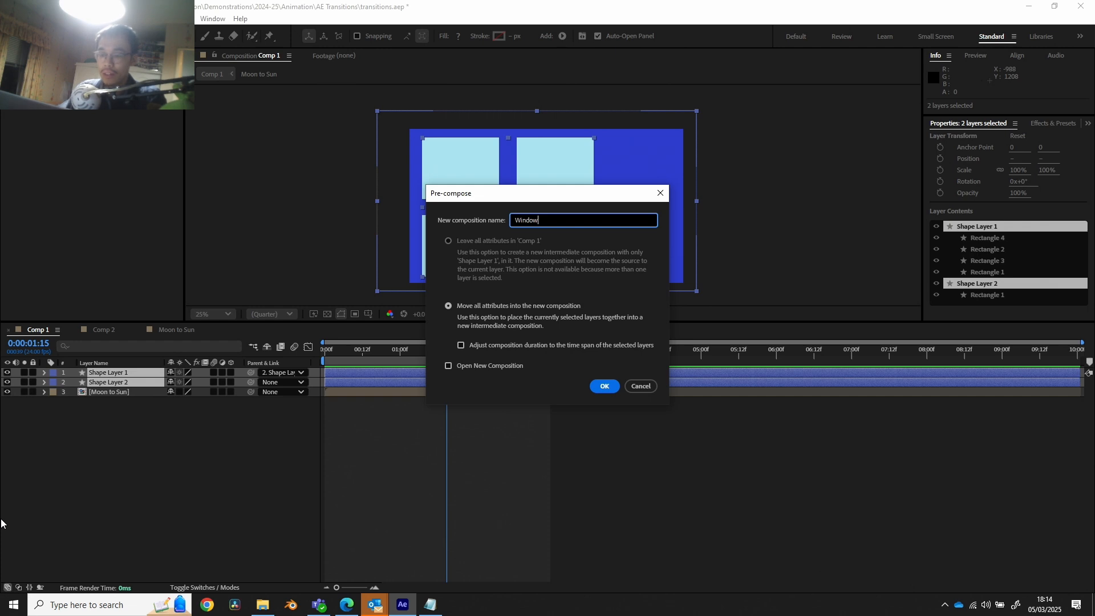
click(602, 386)
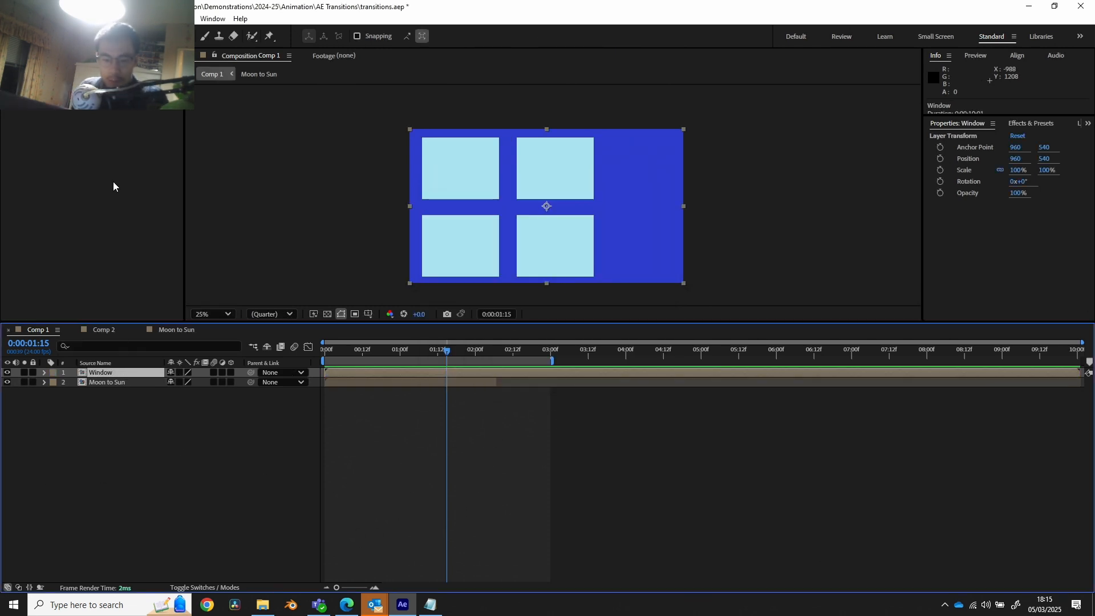
Lower the Window layer's Opacity to 71% so the Moon to Sun layer shows through.
key(t)
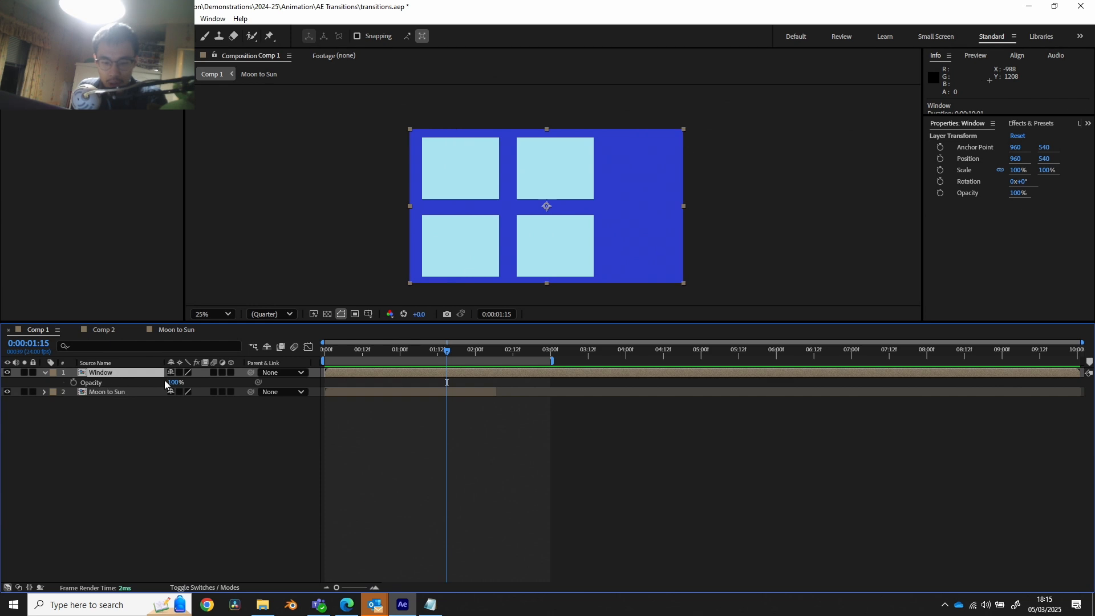
drag(171, 381, 156, 382)
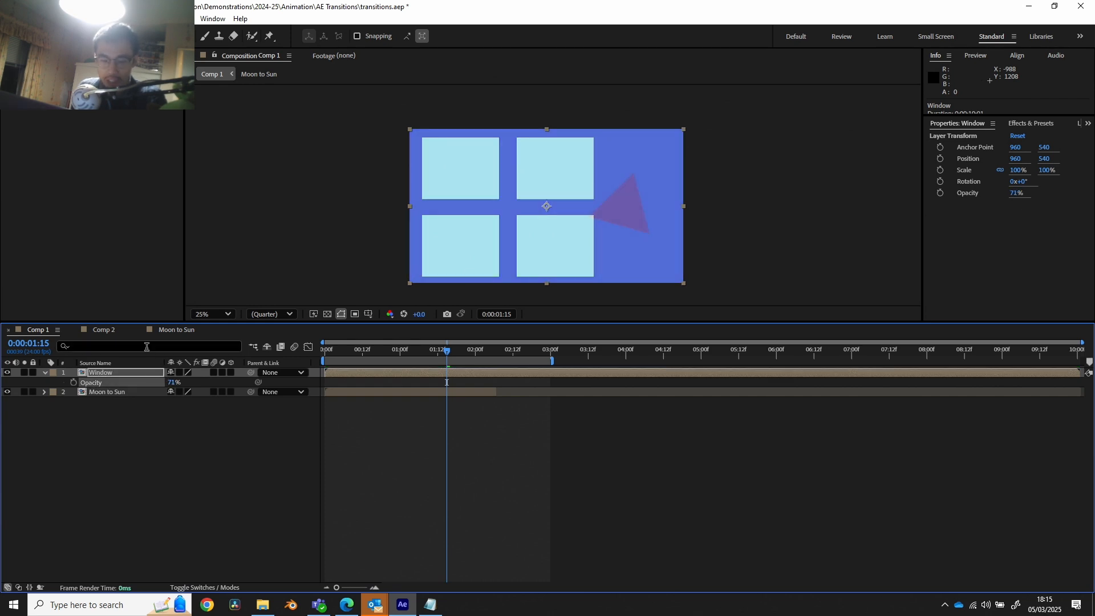
click(119, 371)
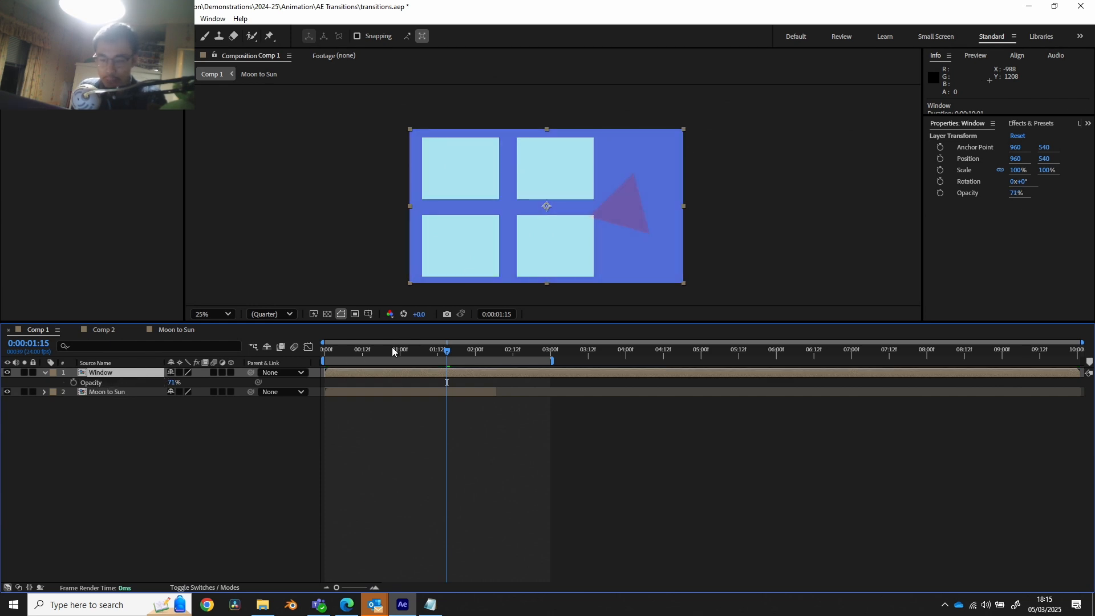
Scale the Window layer to 184% and place it at position 944, 1028, with its upper-right pane over the frame's centre.
key(s)
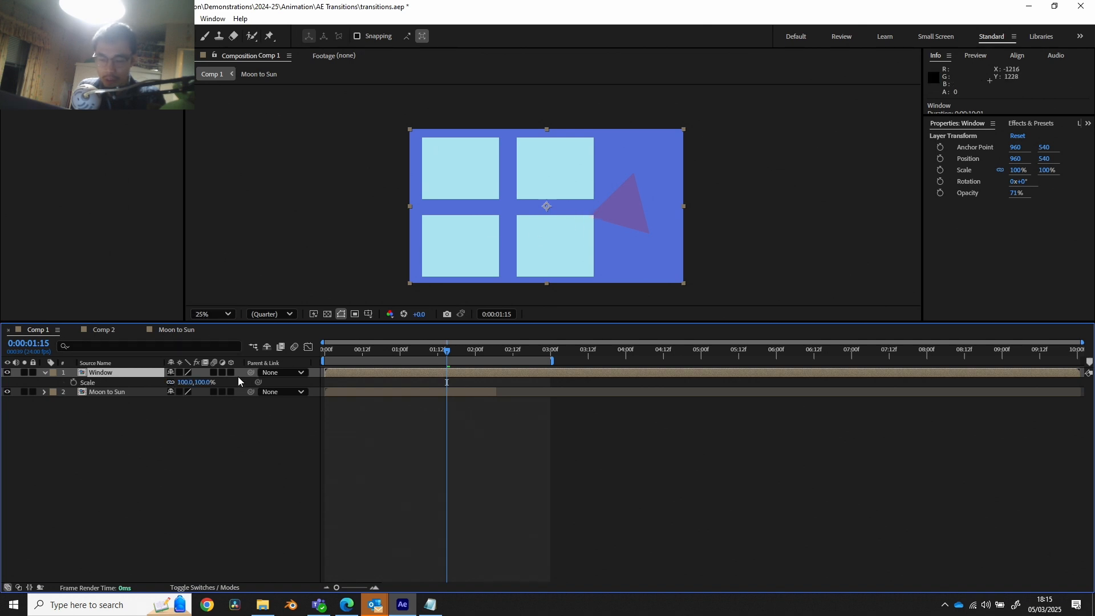
drag(186, 382, 331, 372)
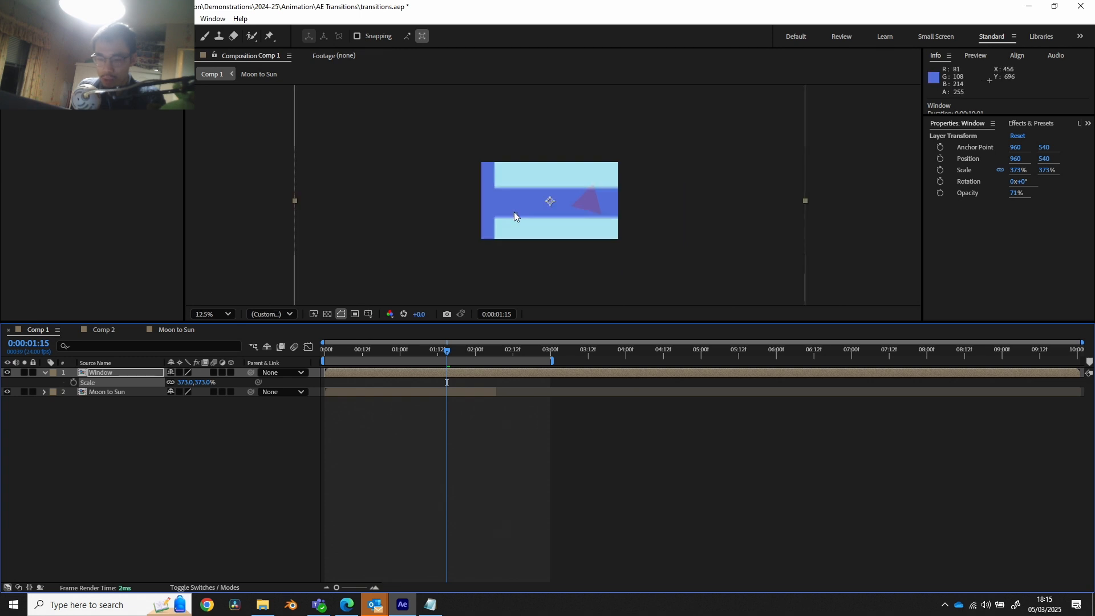
drag(537, 207, 523, 236)
mouse_move(511, 270)
mouse_down()
mouse_move(530, 288)
mouse_move(527, 257)
mouse_up()
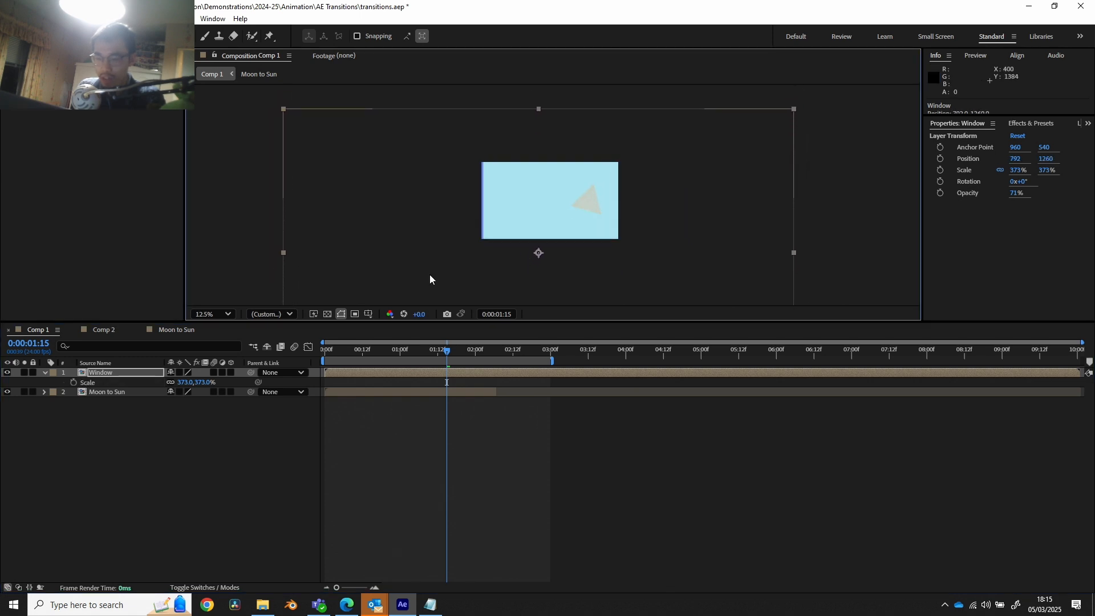
drag(190, 382, 102, 398)
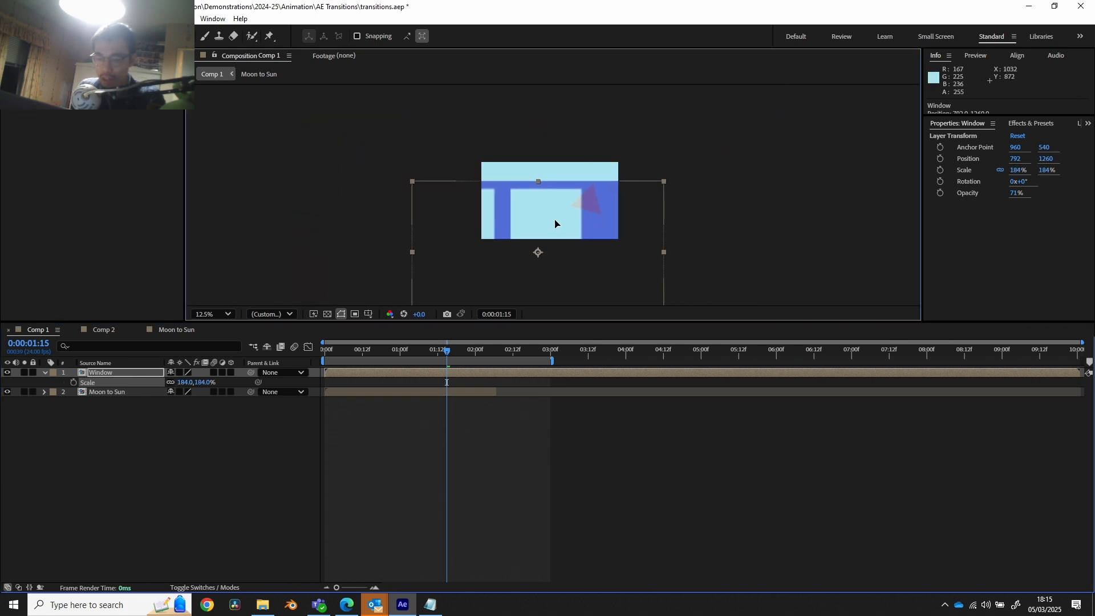
drag(555, 222, 566, 211)
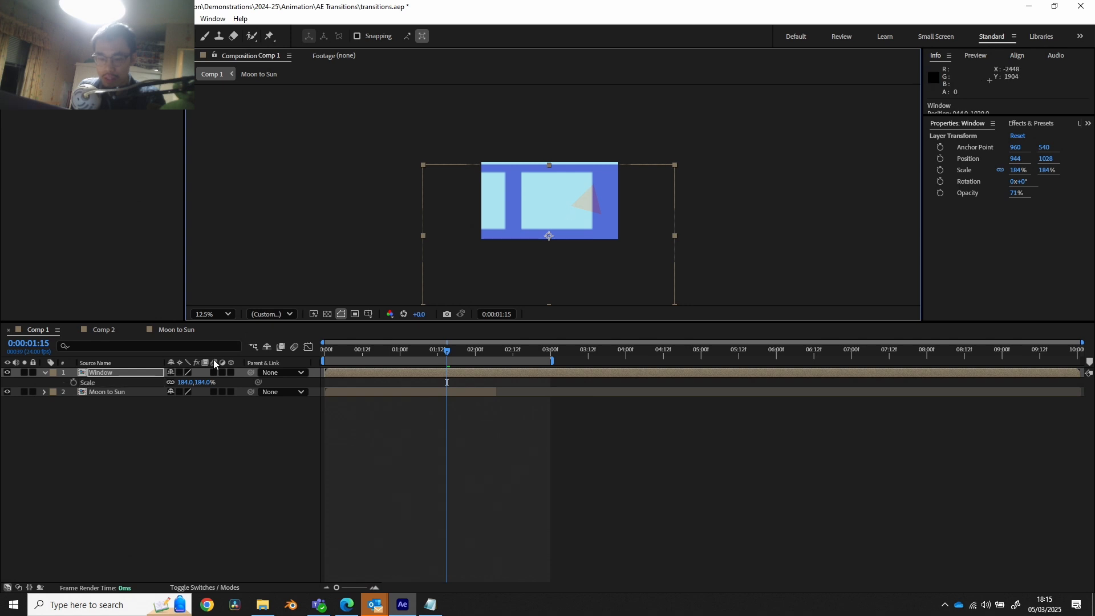
drag(186, 385, 229, 381)
key(ctrl+z)
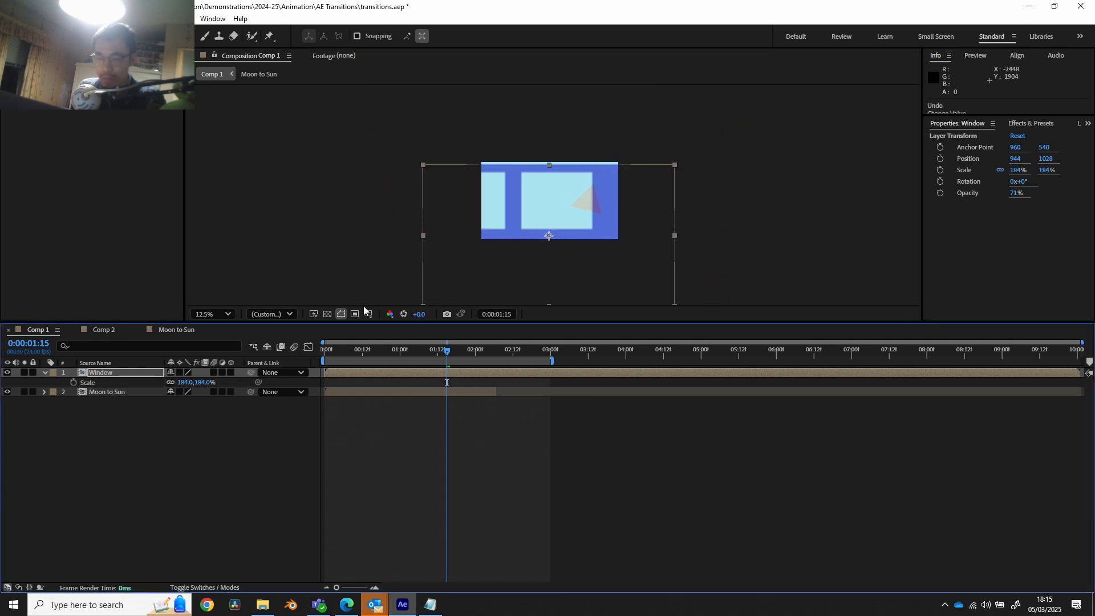
Move the Window layer's anchor point to the centre of its upper-right pane and scale the layer to 410%.
key(y)
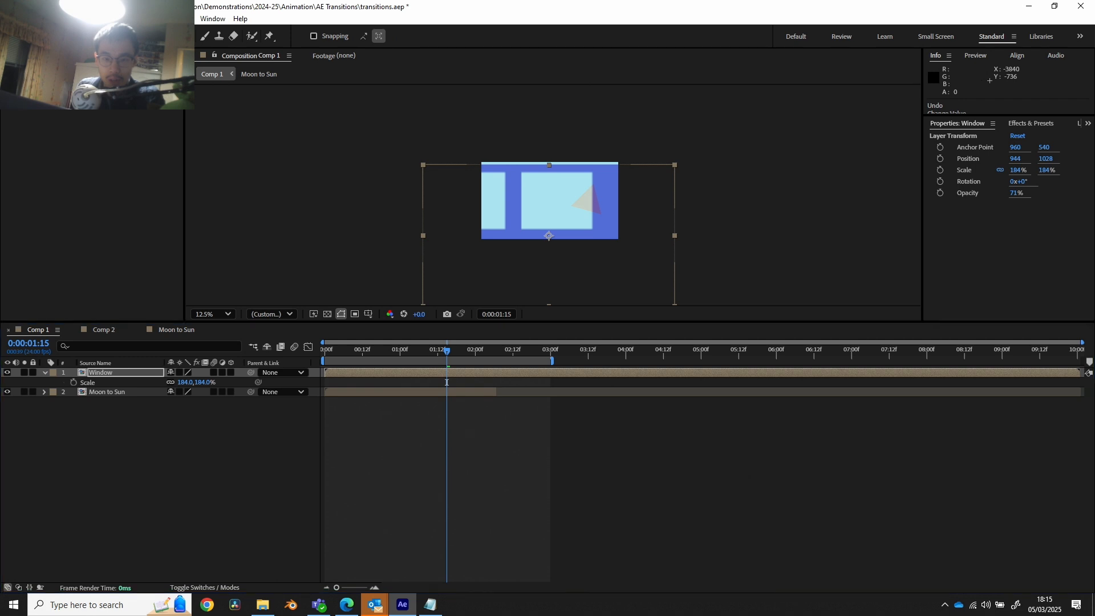
drag(554, 238, 561, 205)
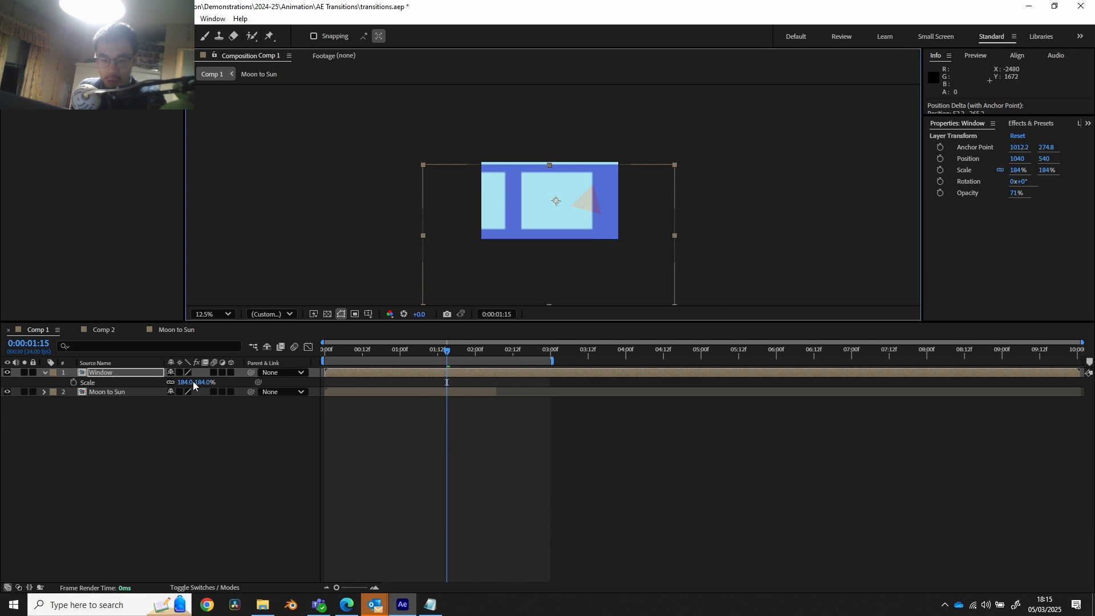
drag(192, 380, 429, 282)
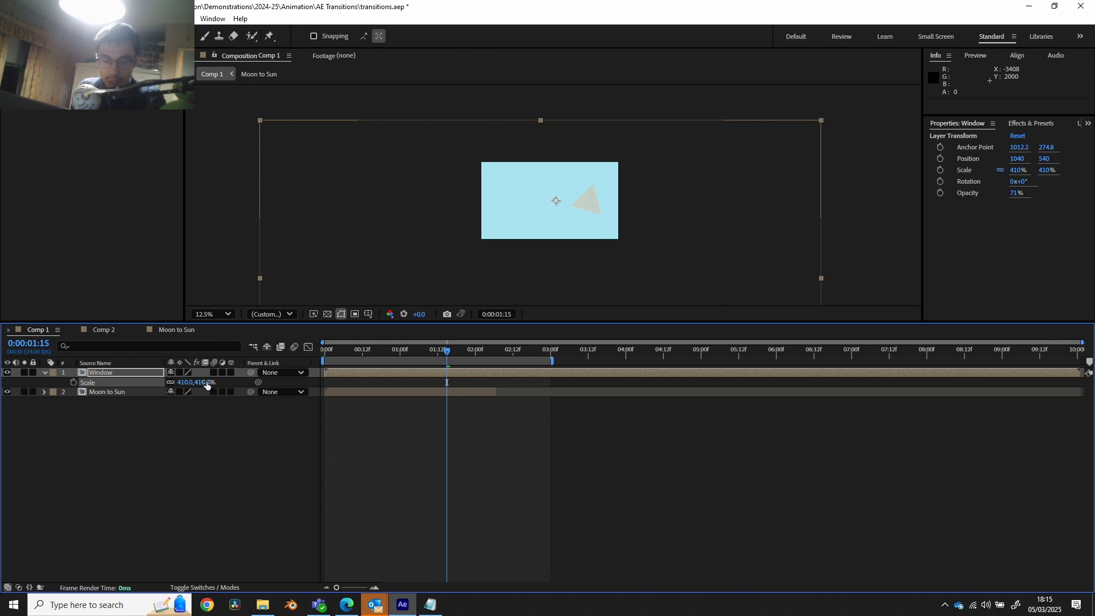
drag(201, 388, 336, 375)
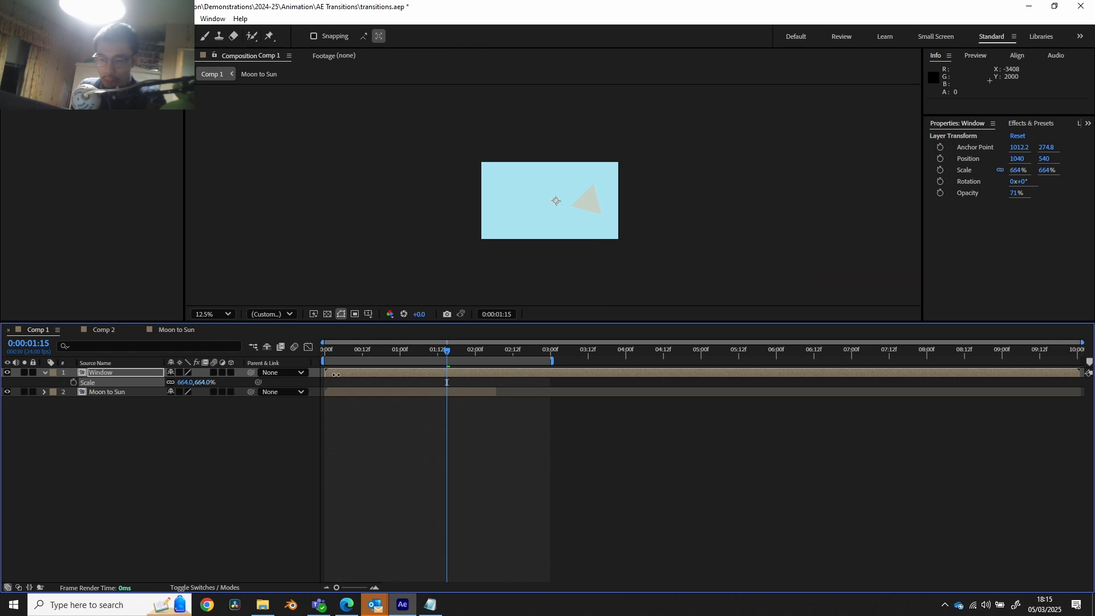
key(ctrl+z)
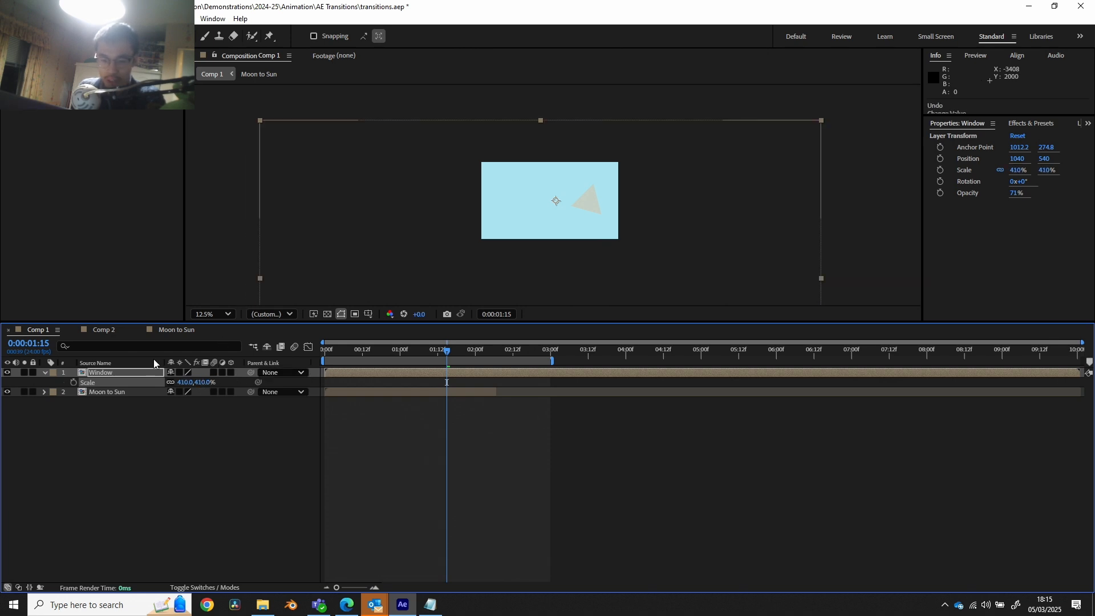
Restore the Window layer's Opacity to 100%, move the Moon to Sun layer above it and scrub through the transition.
key(t)
key(ctrl+z)
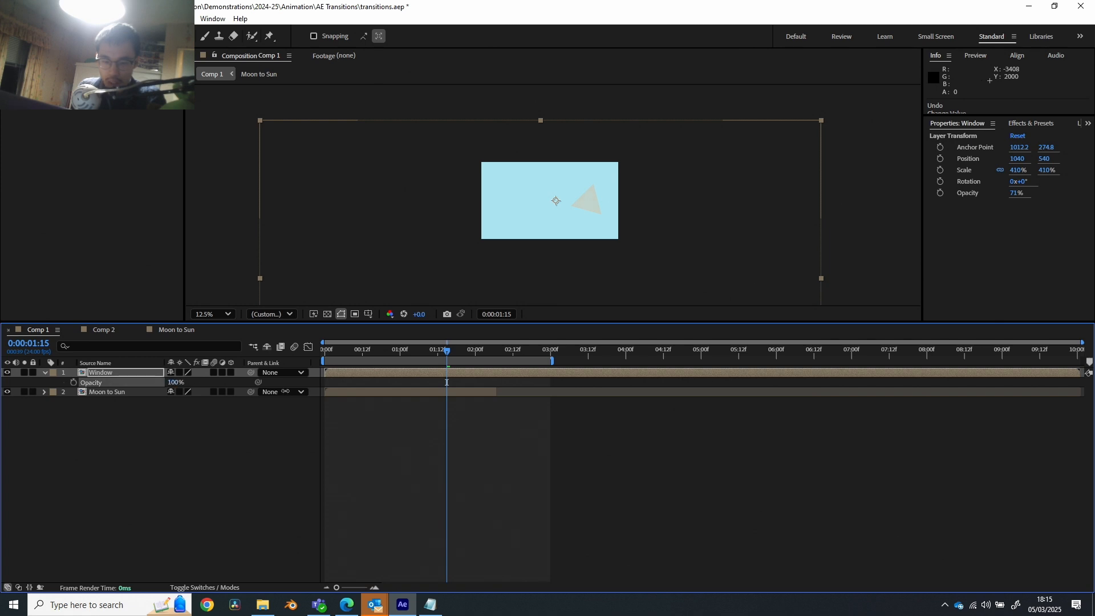
drag(101, 390, 111, 369)
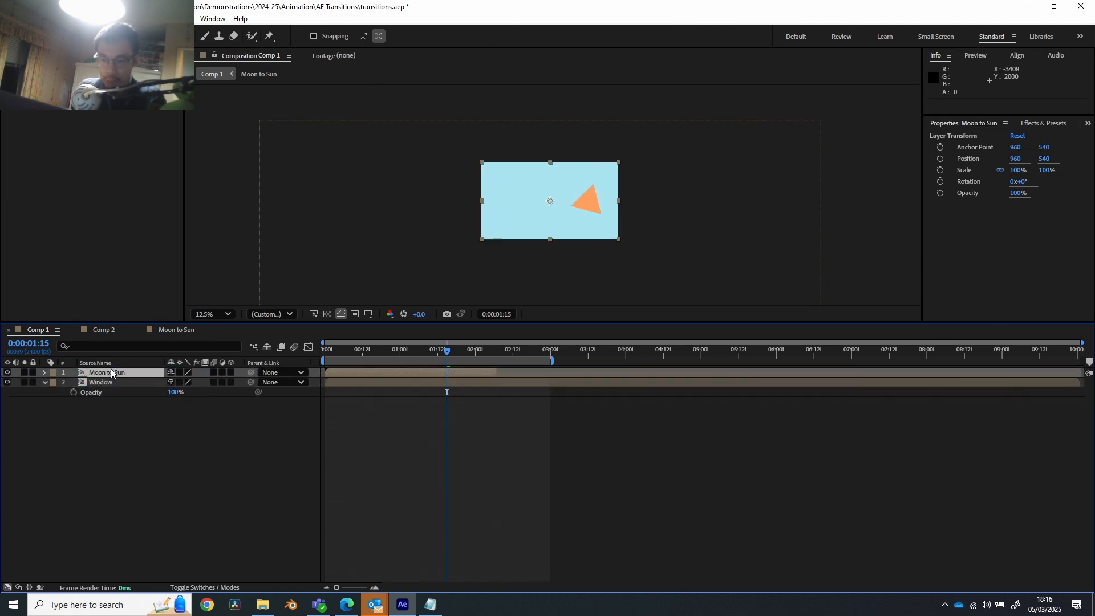
drag(343, 358, 455, 357)
Create a null object named Zoom and parent the Moon to Sun and Window layers to it.
right_click(110, 436)
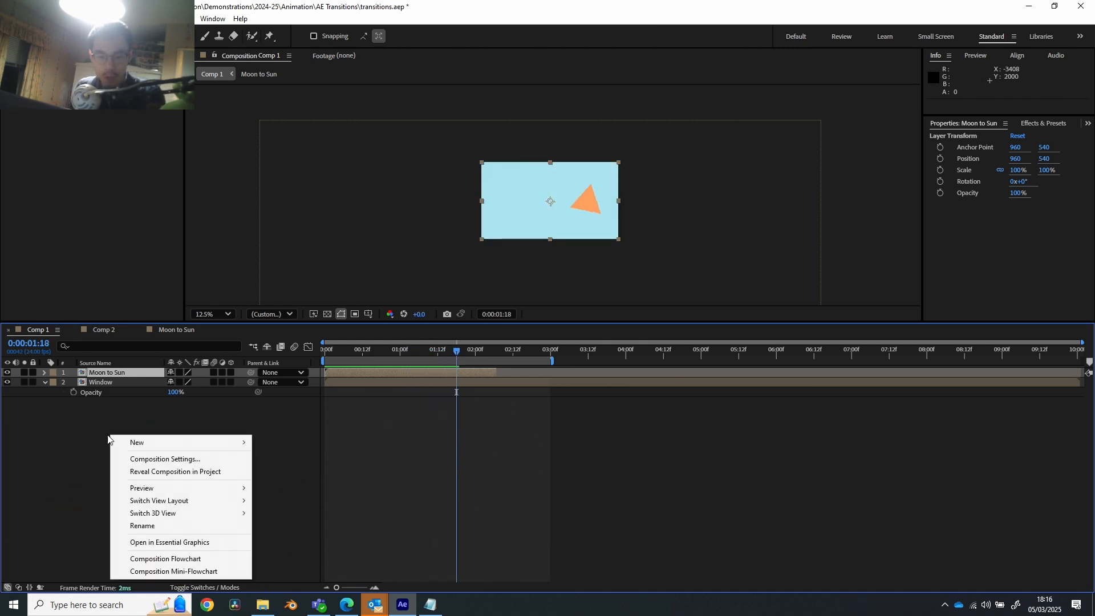
mouse_move(145, 443)
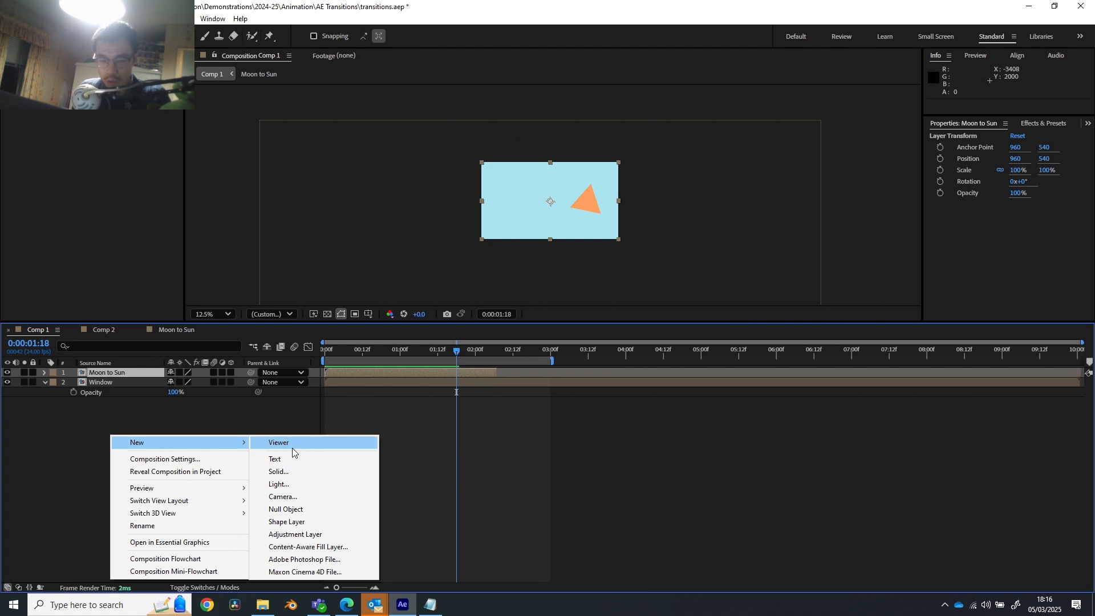
click(297, 509)
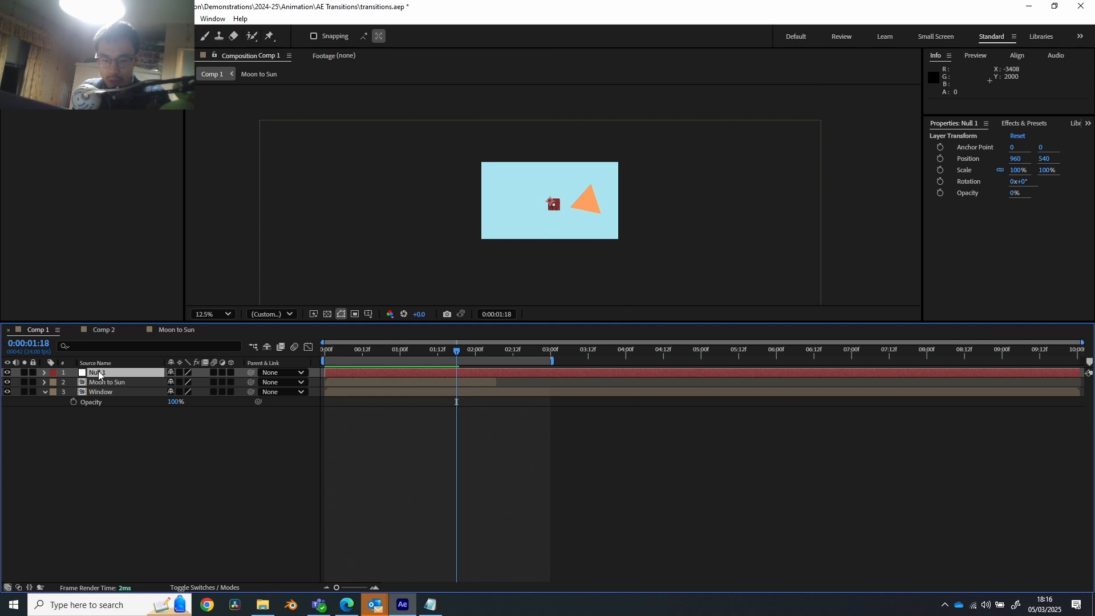
key(Return)
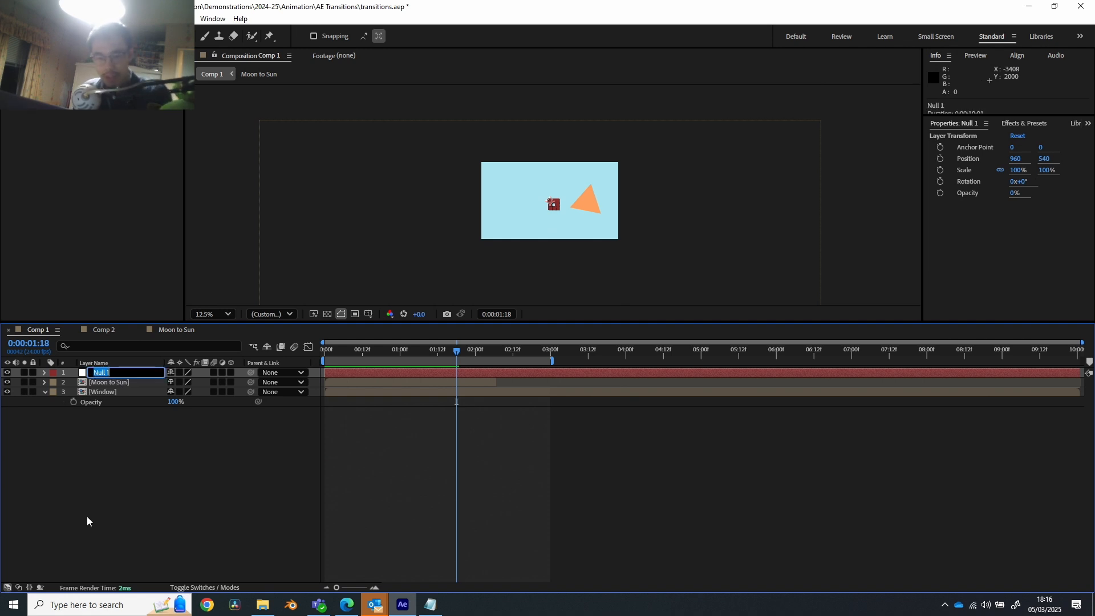
text(Zoom)
key(Return)
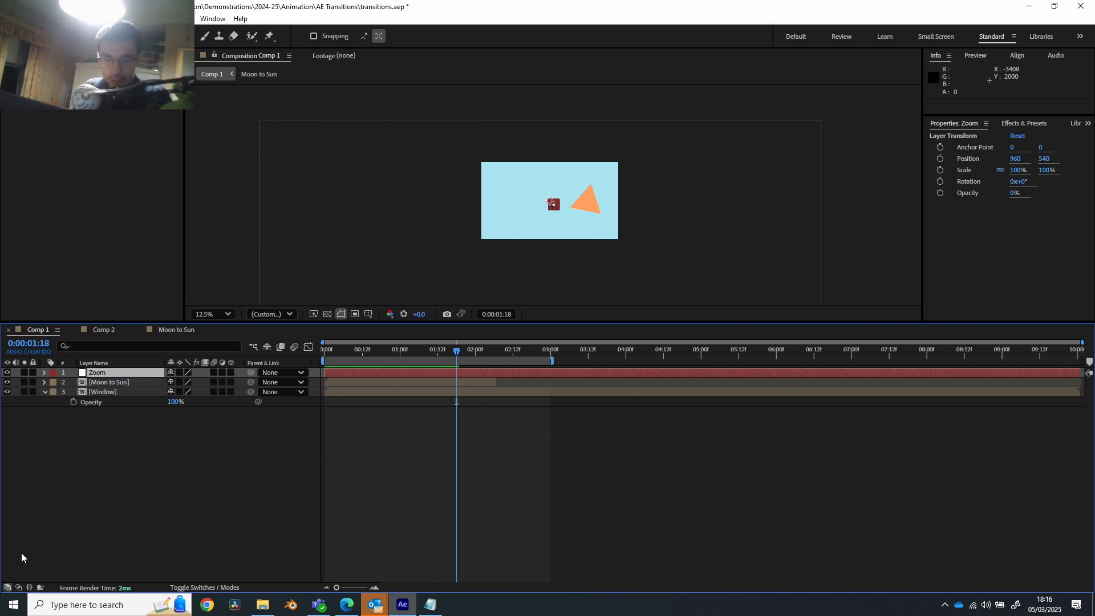
drag(251, 382, 162, 374)
drag(254, 395, 153, 374)
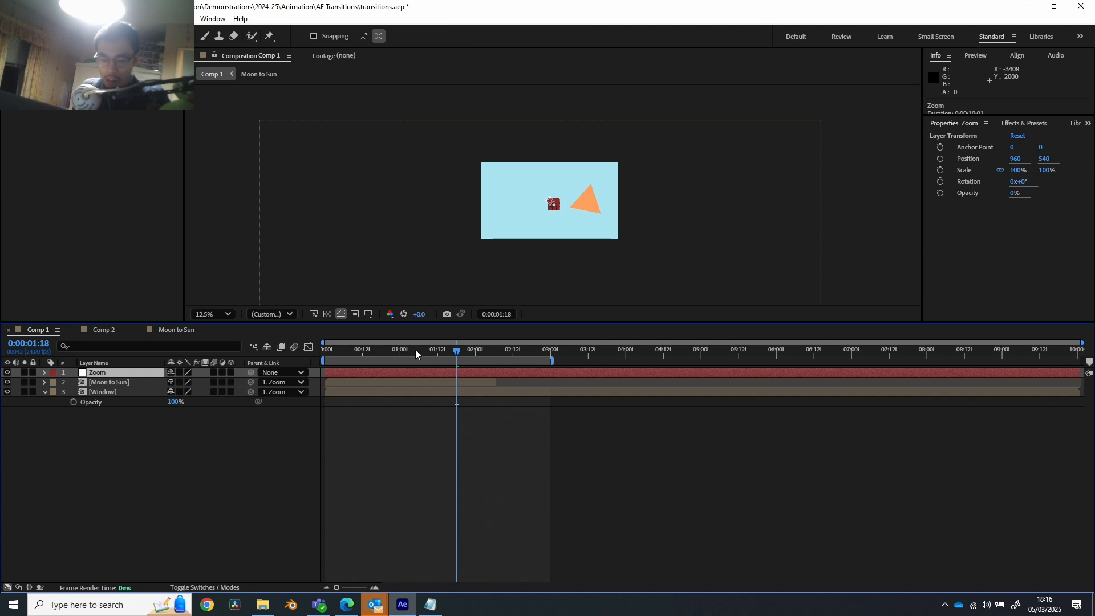
Trim the start of the Zoom layer to 0:00:01:19 and add a 100% Scale keyframe there.
key(s)
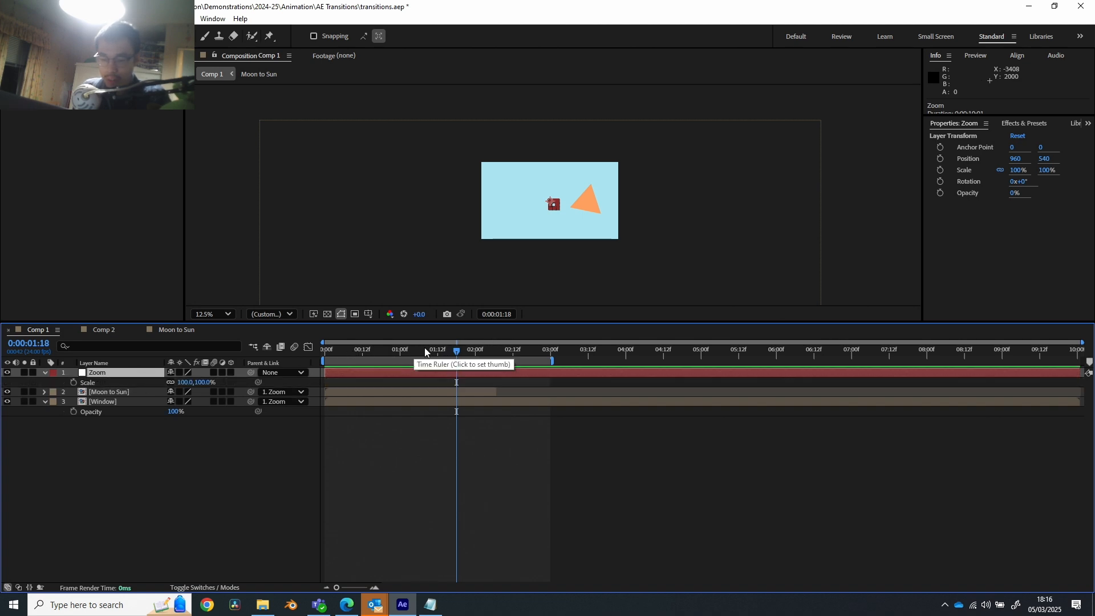
mouse_move(450, 348)
mouse_down()
mouse_move(409, 353)
mouse_move(458, 351)
mouse_up()
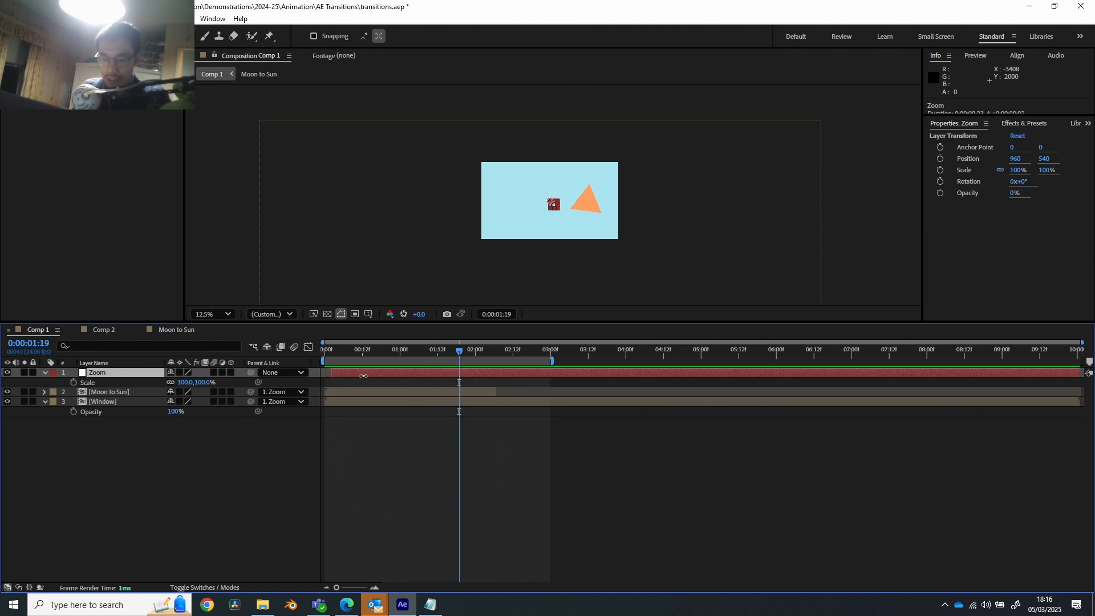
drag(363, 376, 459, 382)
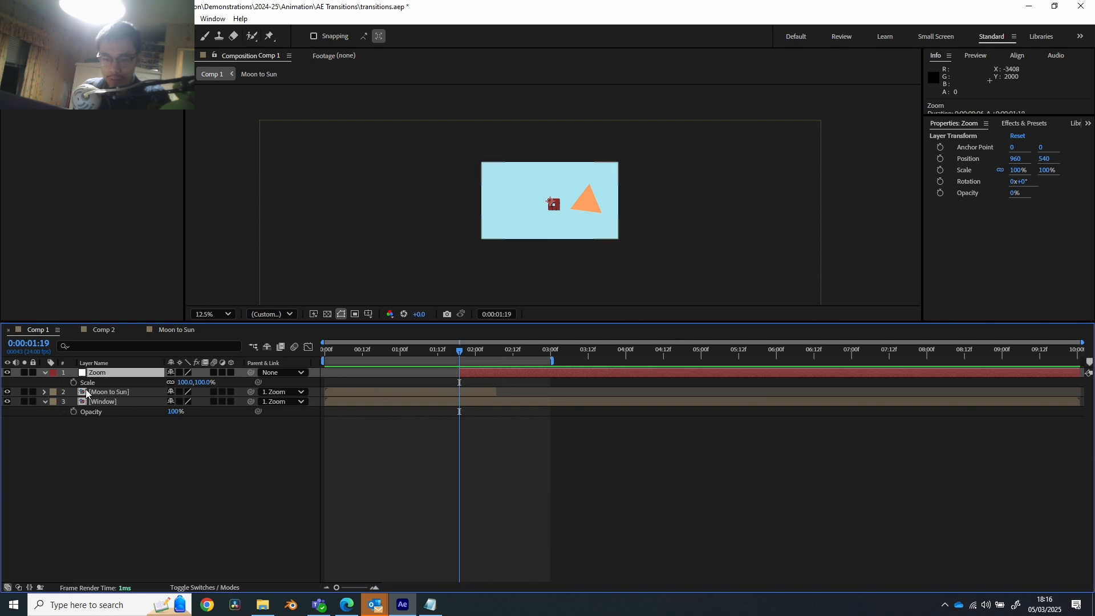
click(74, 382)
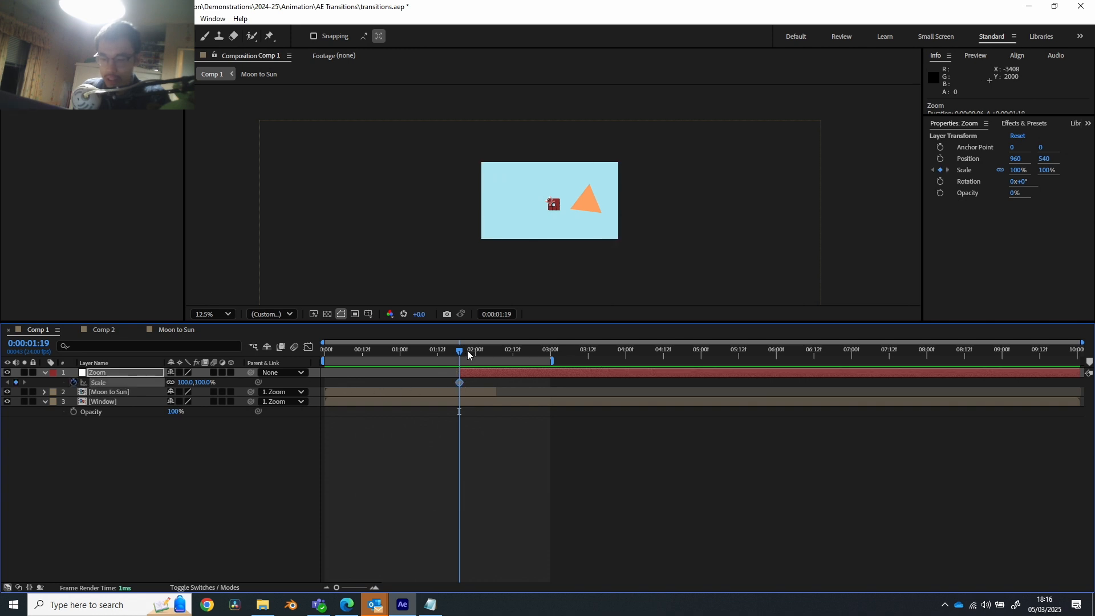
Extend the end of the Moon to Sun layer to about 0:00:03:00.
drag(468, 350, 490, 355)
click(496, 391)
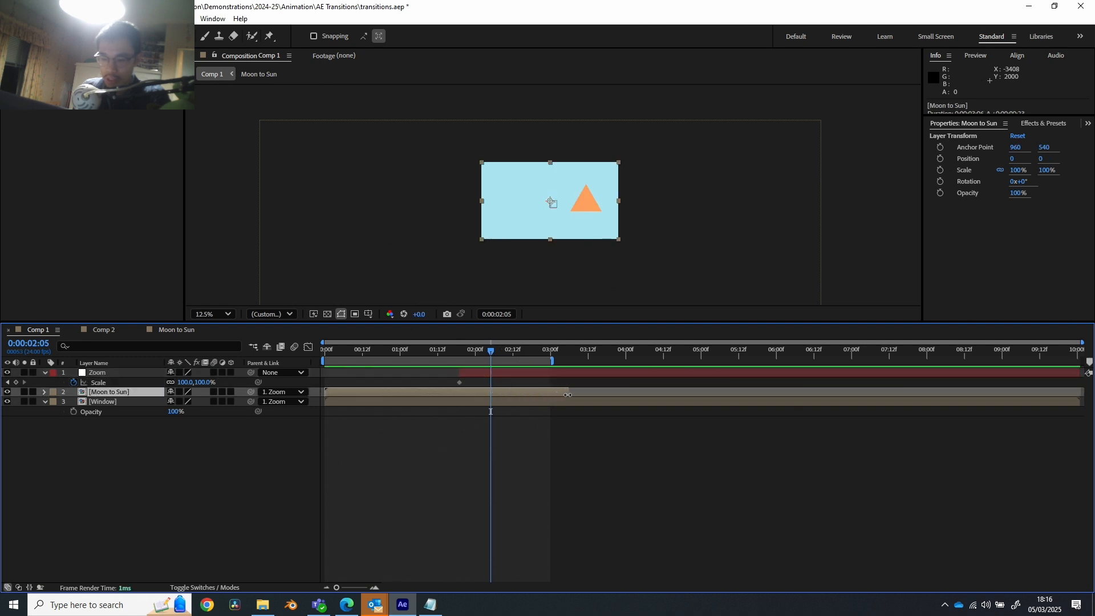
drag(568, 394, 553, 395)
Keyframe the Zoom layer's Scale at 10% at 0:00:03:00 and scrub through the zoom-out.
drag(498, 350, 551, 357)
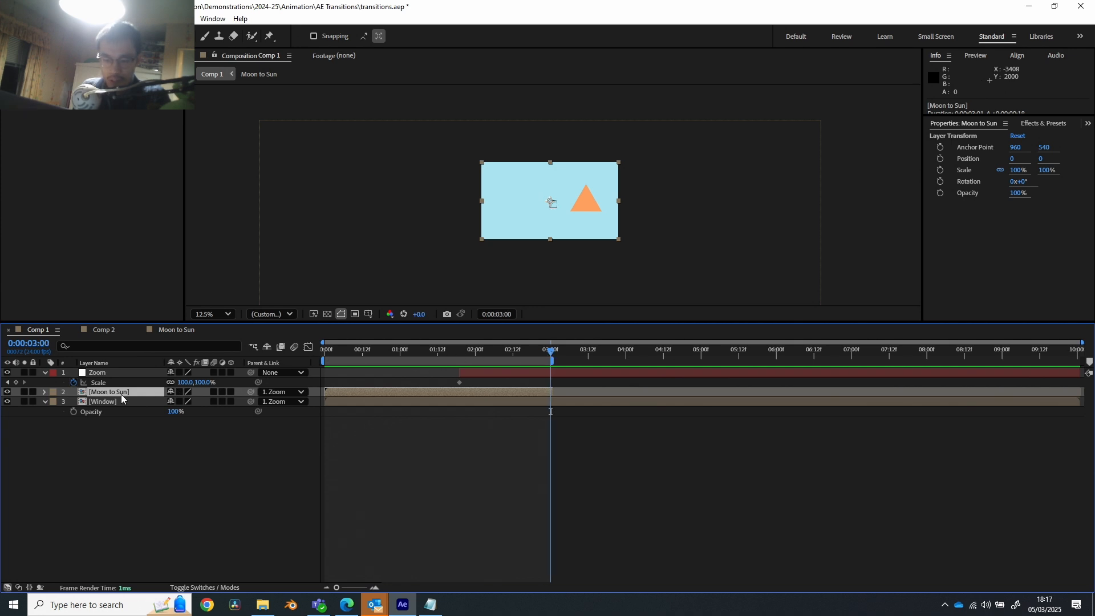
drag(191, 384, 149, 391)
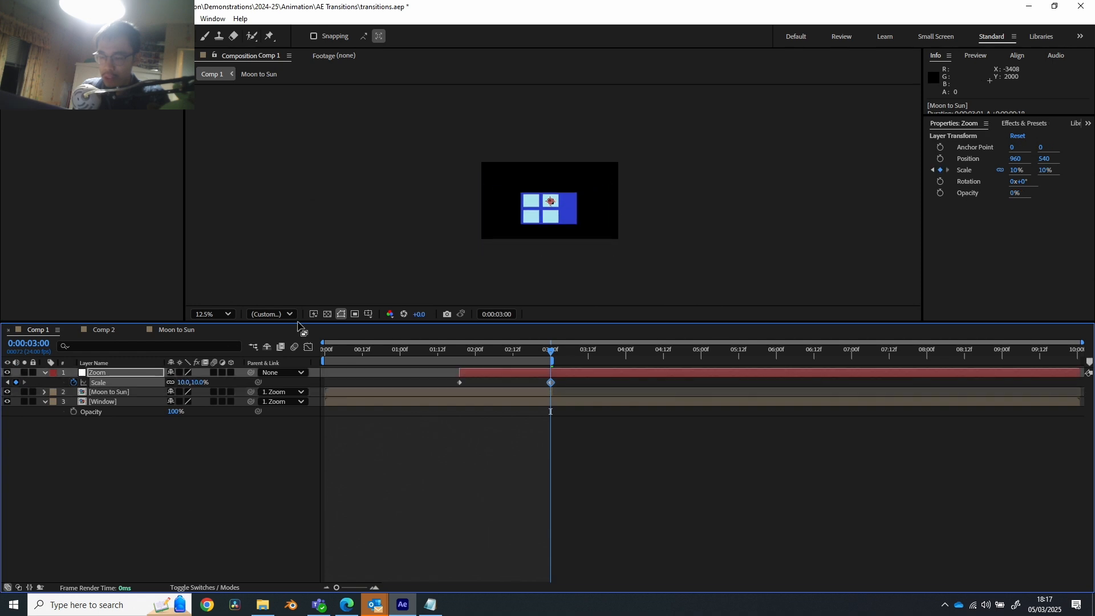
scroll(435, 262, up, 4)
scroll(440, 259, down, 2)
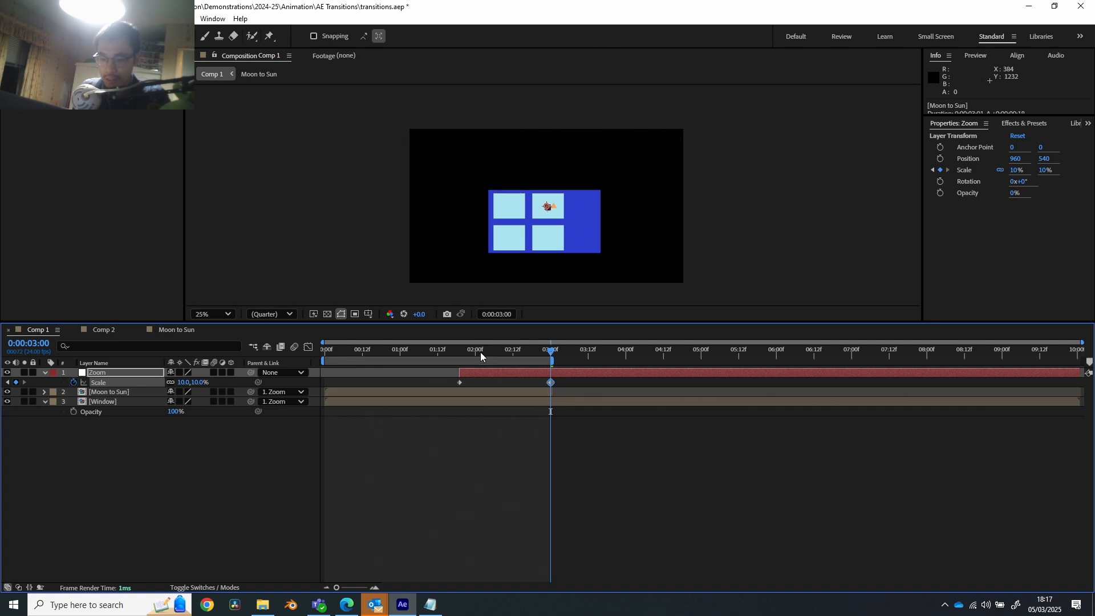
drag(480, 350, 544, 339)
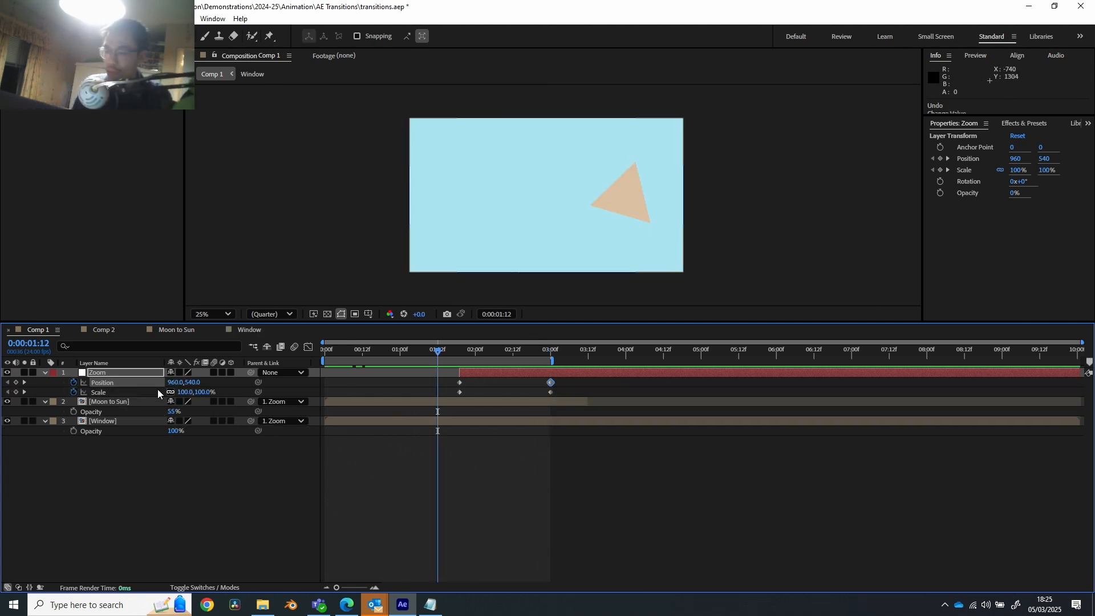
Apply Easy Ease to the Zoom layer's Position and Scale keyframes and preview the zoom-out.
drag(438, 350, 488, 342)
drag(577, 391, 446, 398)
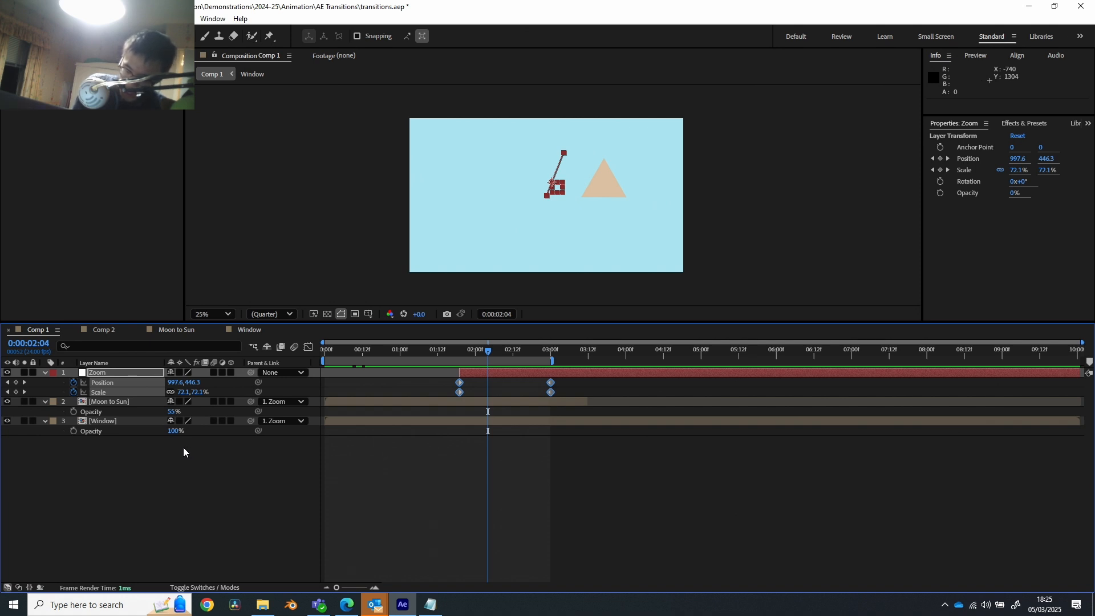
key(F9)
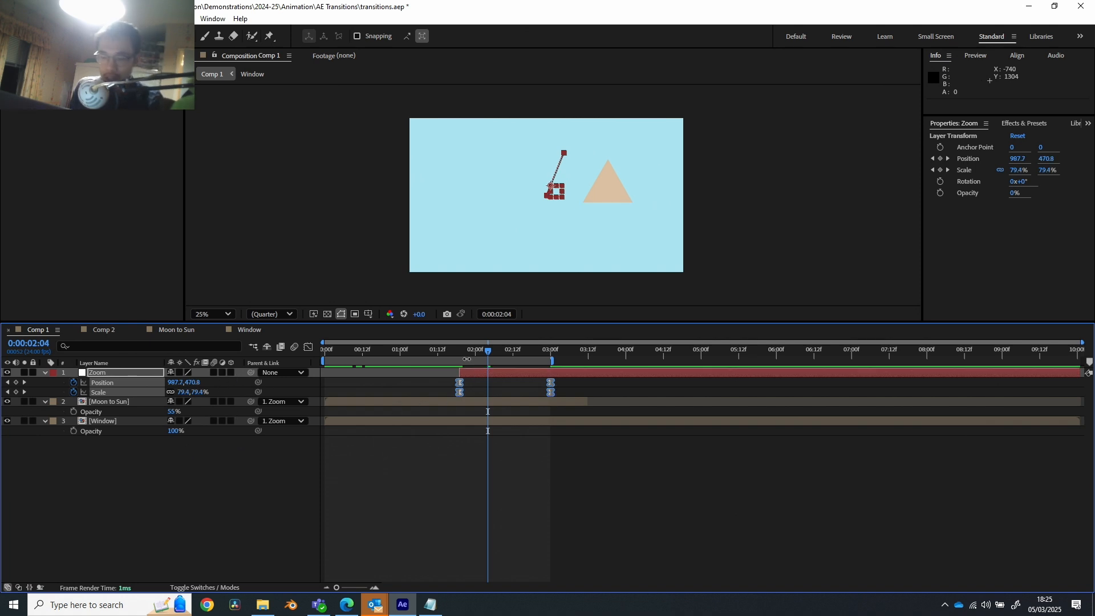
drag(460, 352, 454, 351)
key(space)
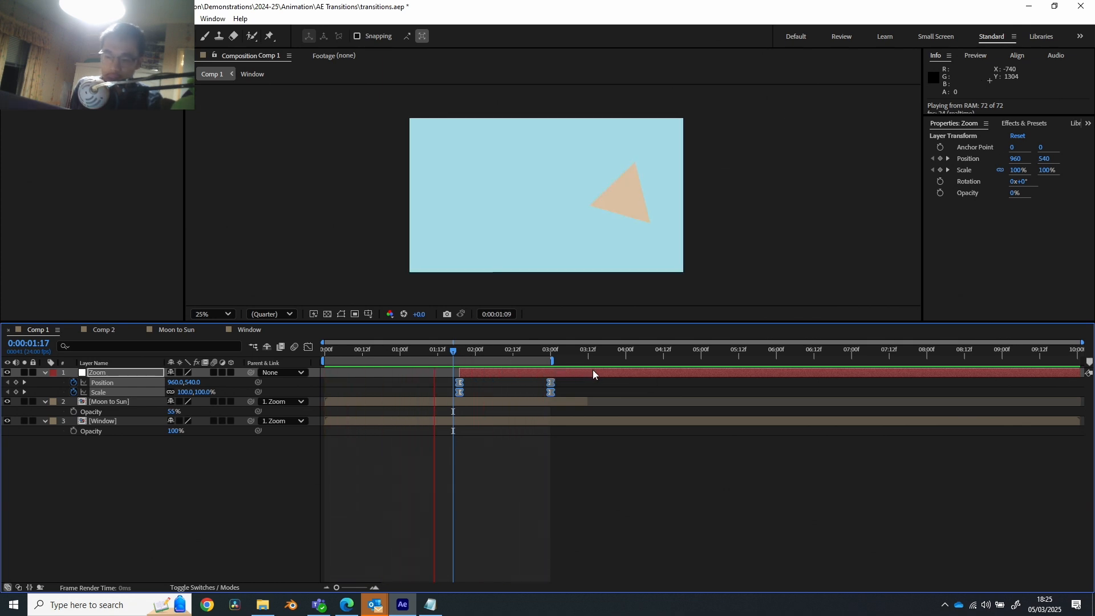
Extend the work area end to 0:00:04:11 and lengthen the Moon to Sun layer to match it.
click(553, 354)
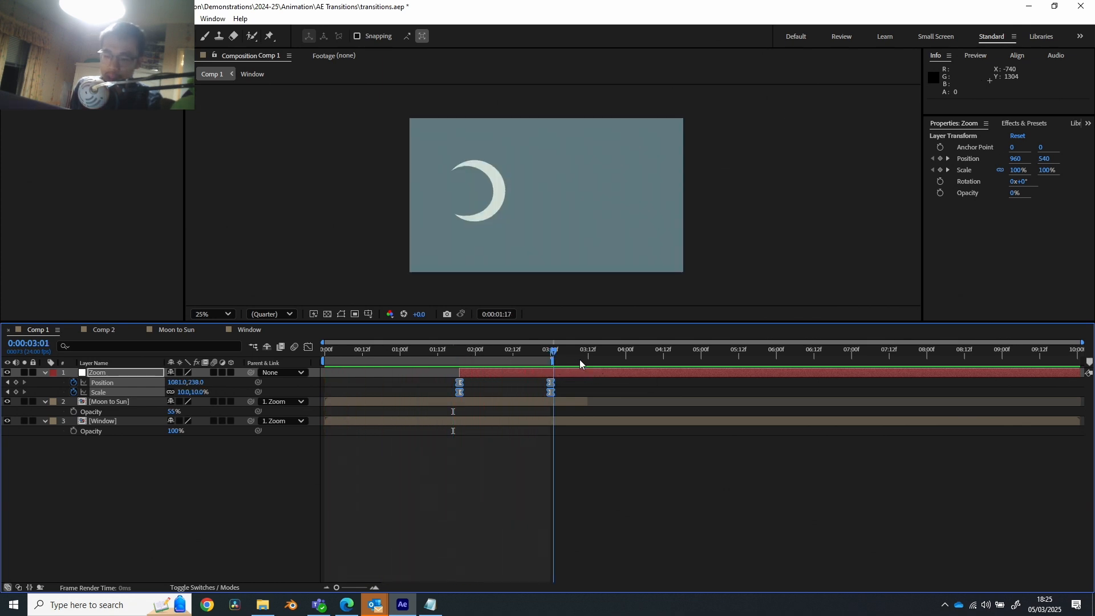
click(579, 360)
drag(554, 362, 661, 363)
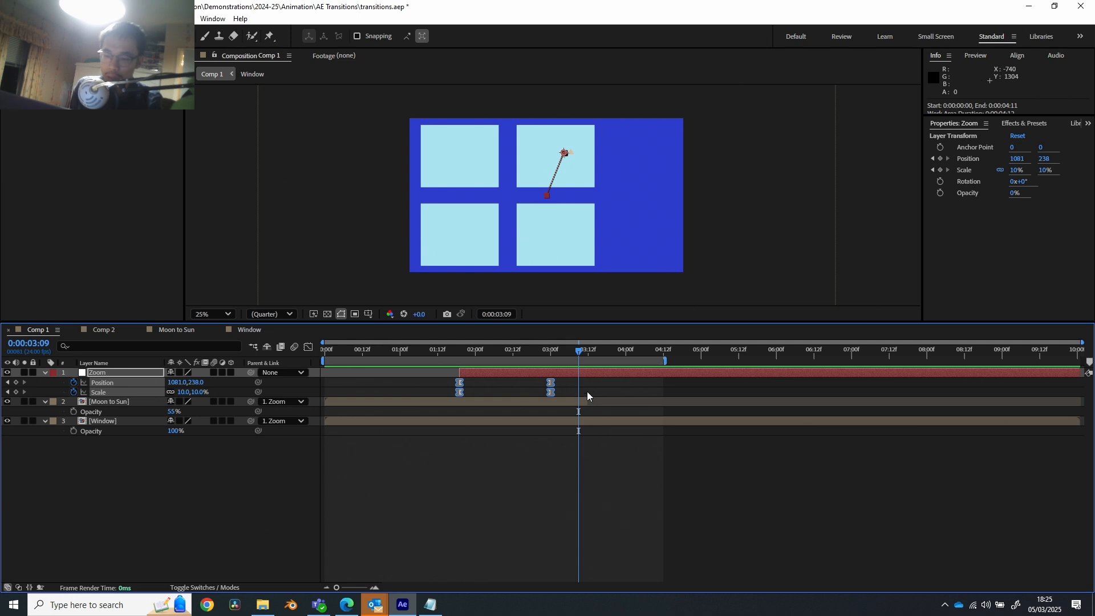
drag(587, 400, 664, 399)
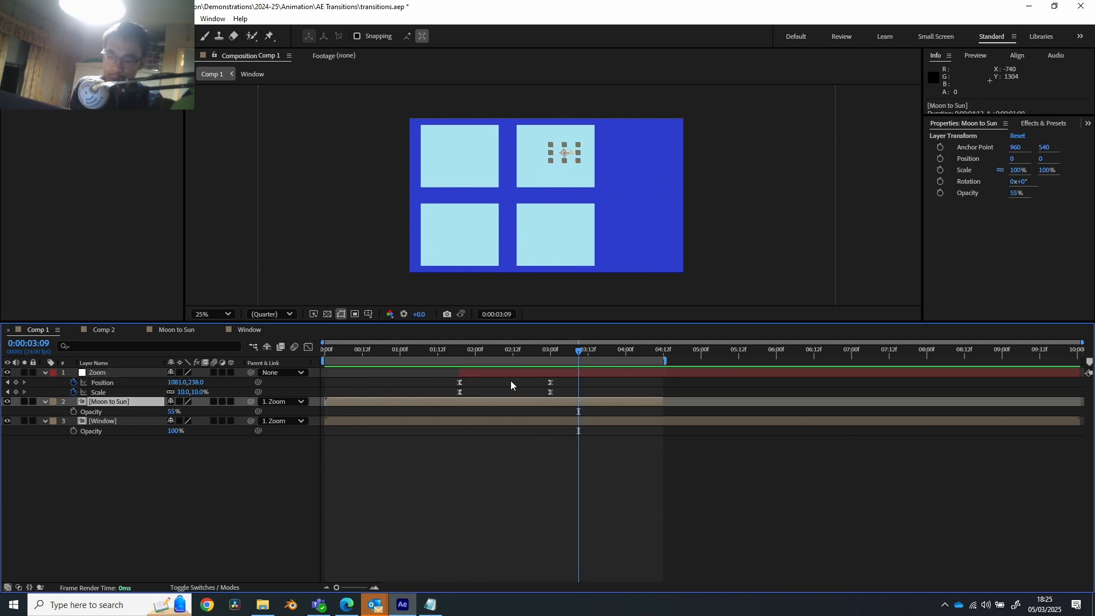
Play back the transition from the start of Comp 1 and scrub through the zoom-out.
drag(407, 348, 331, 349)
key(space)
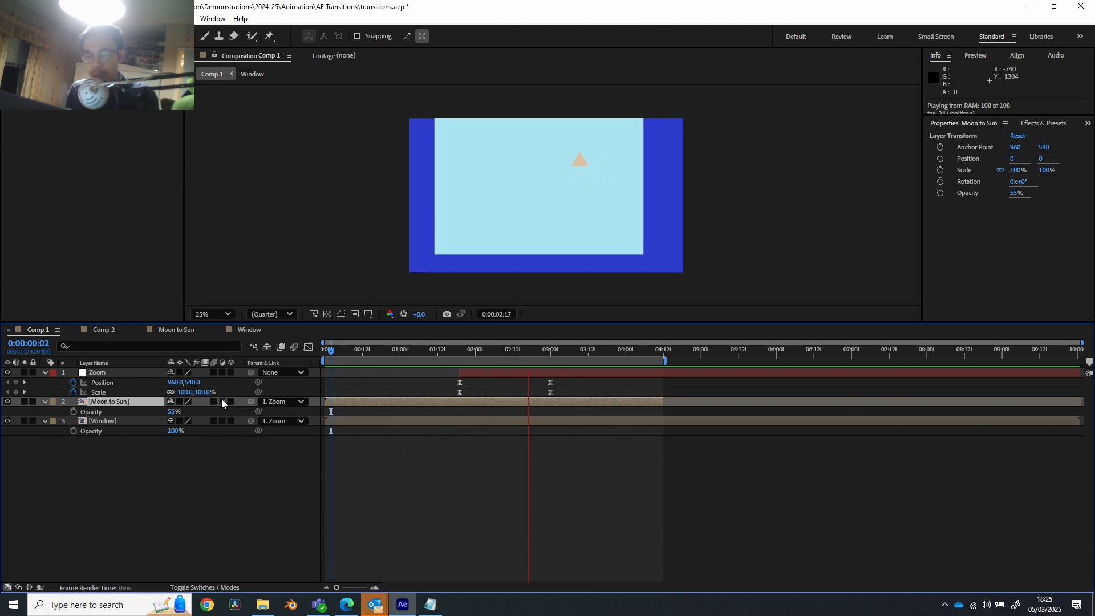
key(space)
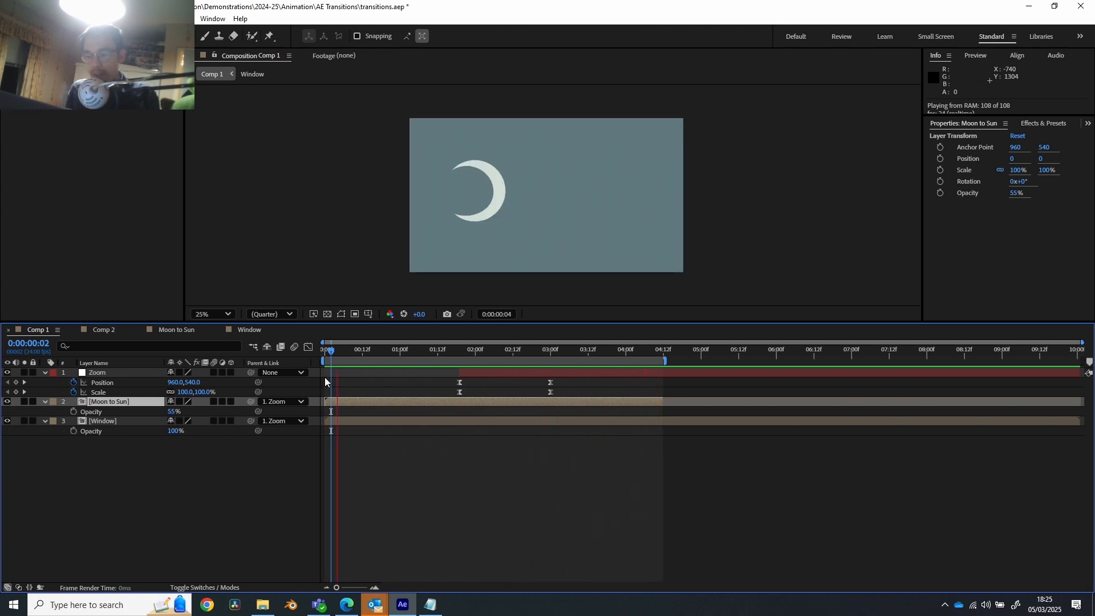
click(350, 349)
drag(331, 349, 521, 381)
key(Page_Down)
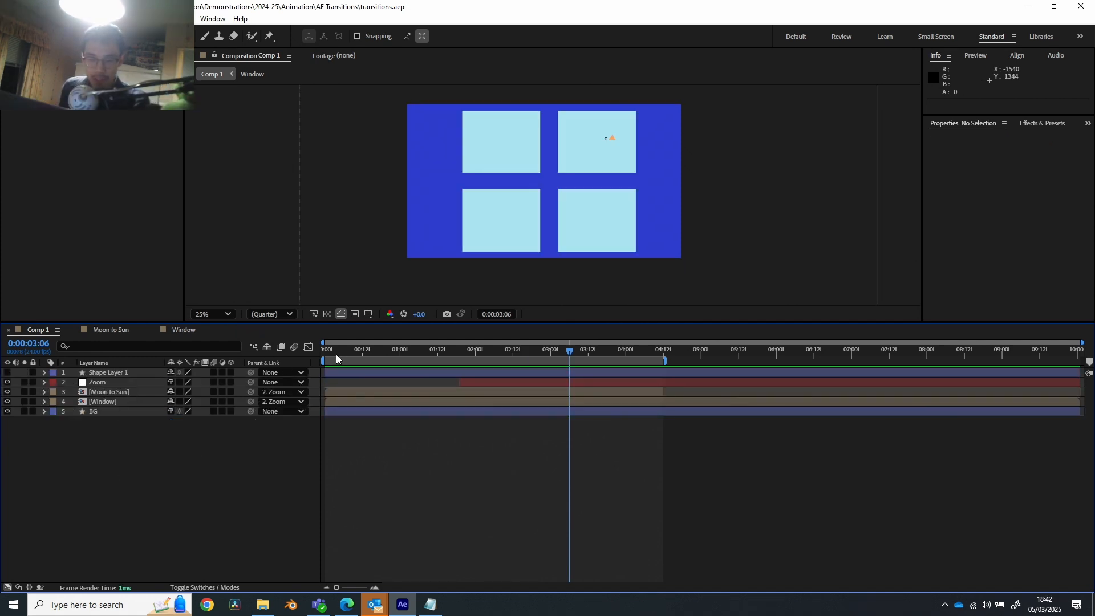
At 0:00:03:13, compare Shape Layer 1 with the window by toggling its visibility, and check the BG layer against the Window composition's background.
drag(337, 354, 593, 354)
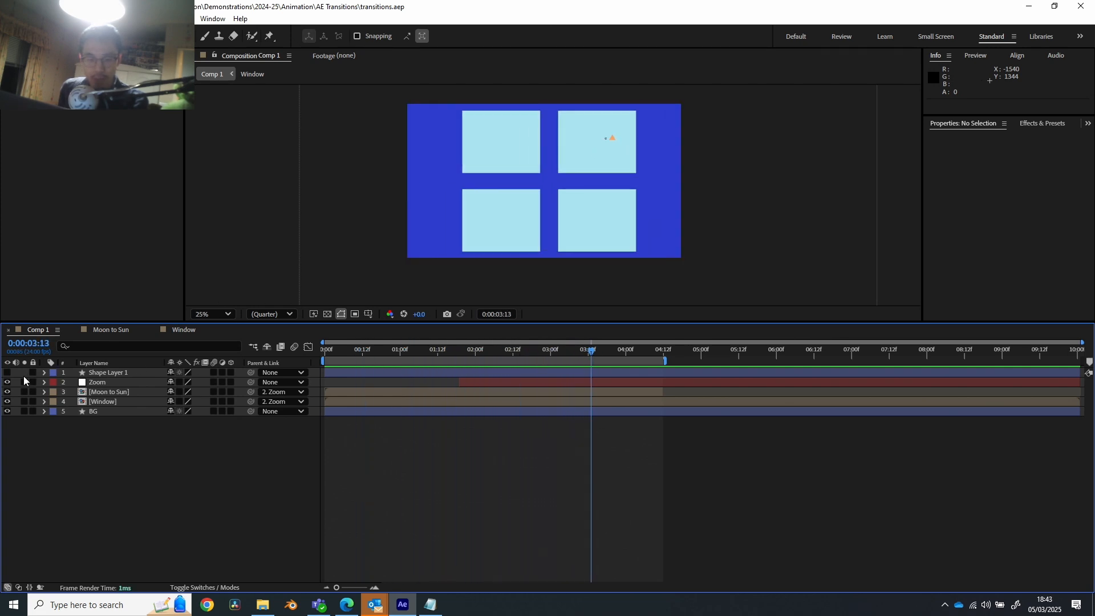
click(8, 372)
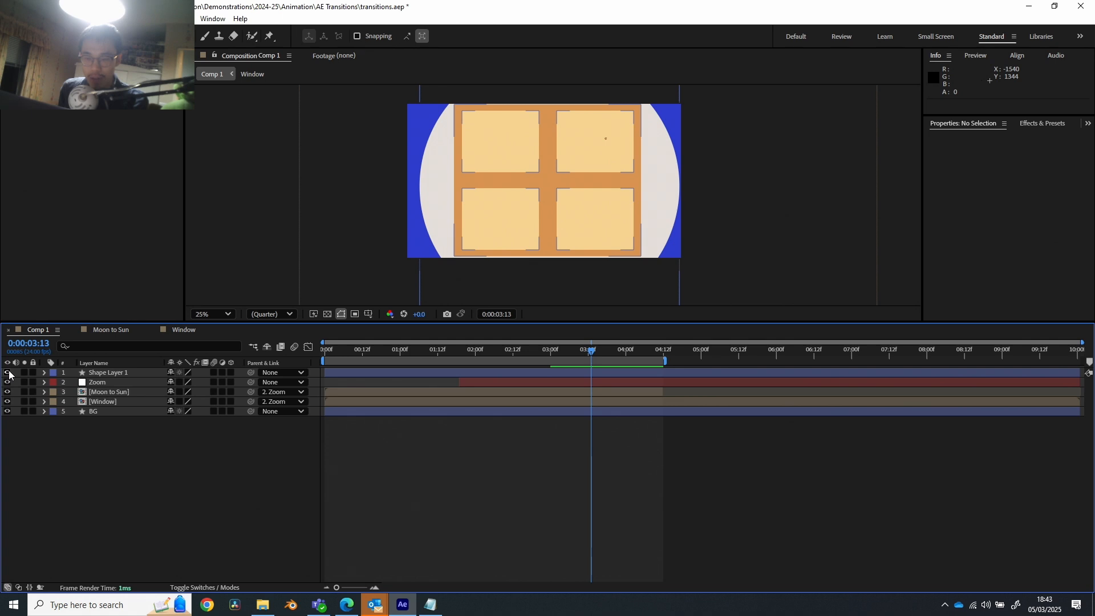
click(8, 372)
click(8, 372)
click(9, 373)
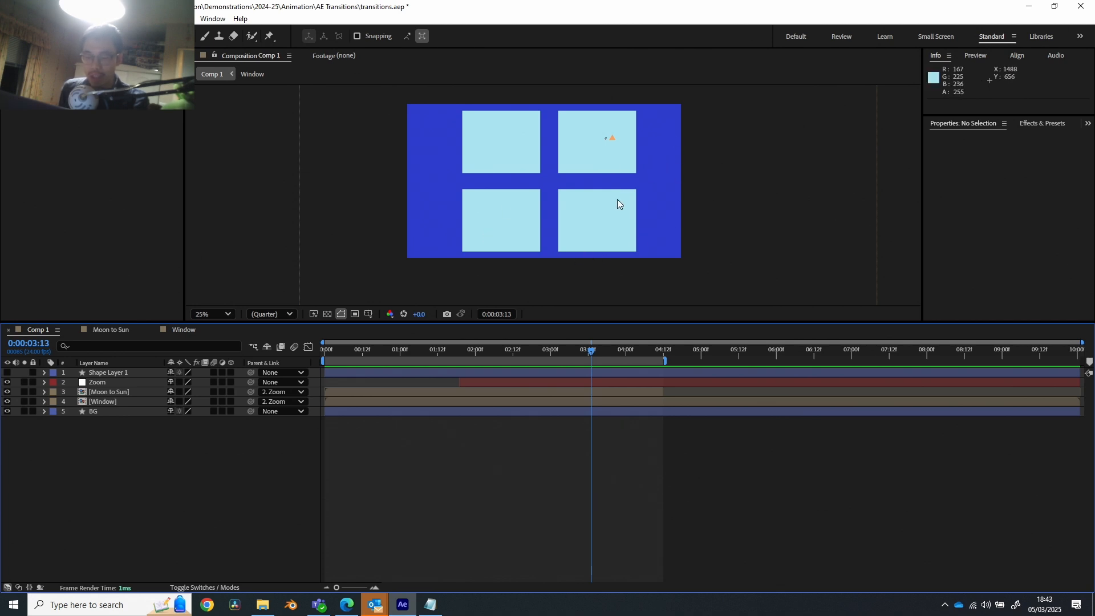
click(90, 412)
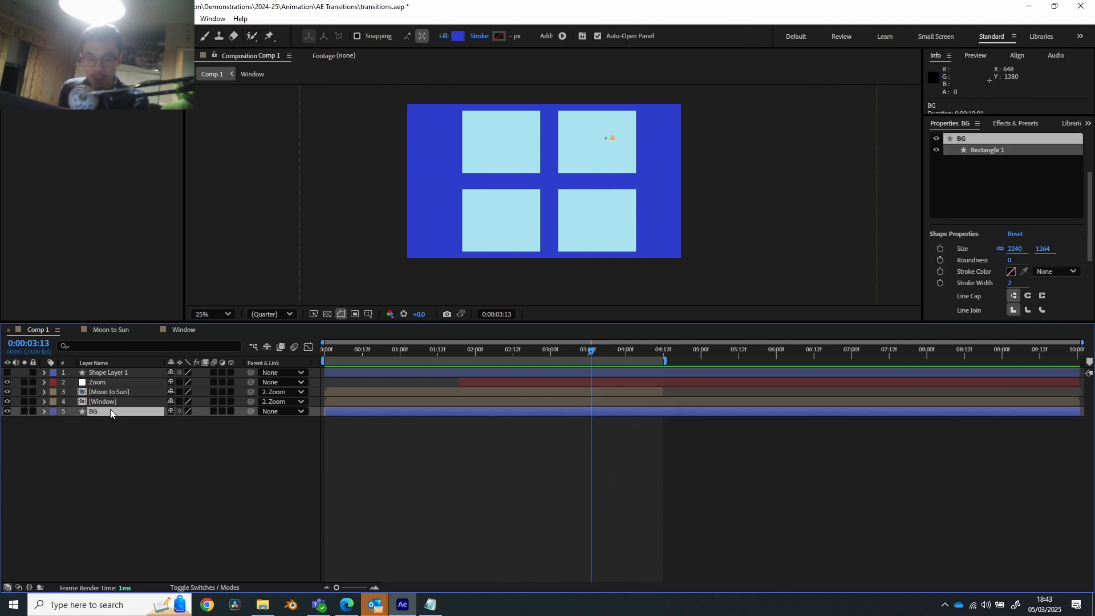
click(176, 330)
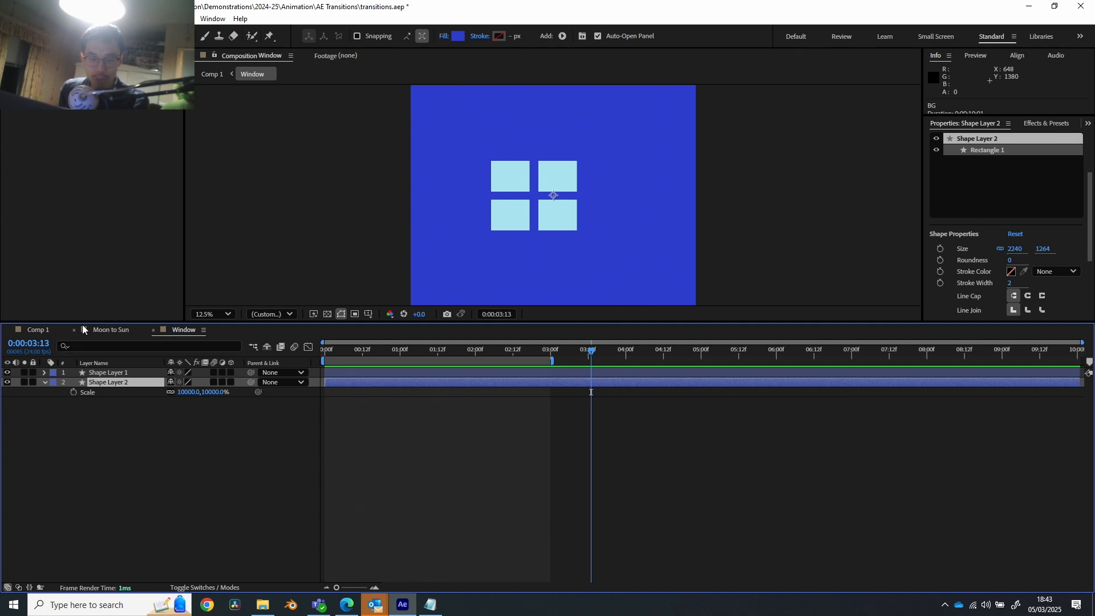
click(40, 330)
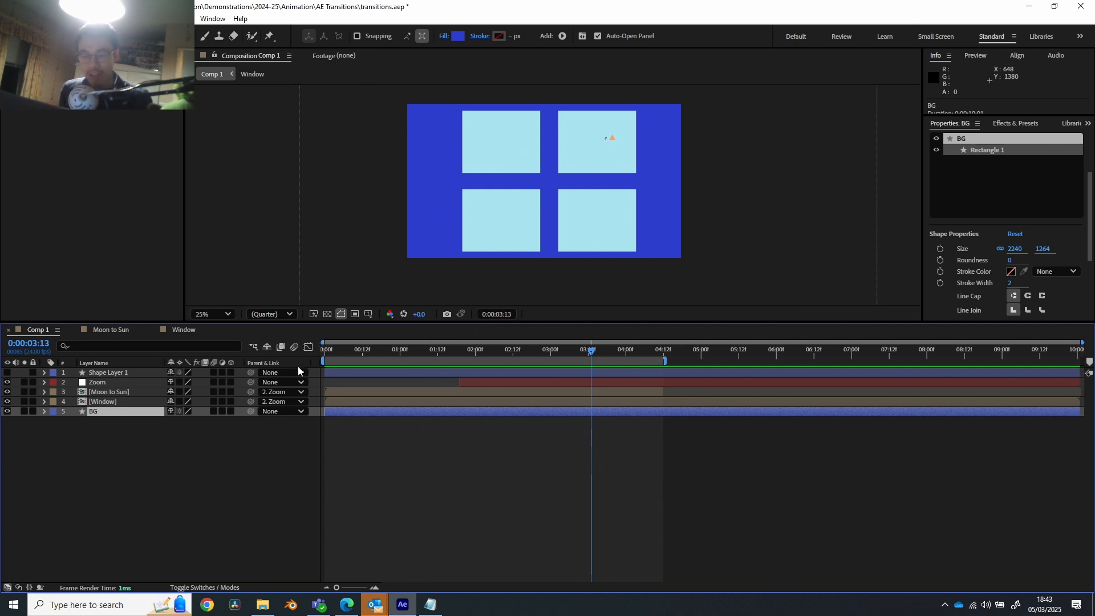
Set the label colour of the Moon to Sun and Window layers to Red and of Shape Layer 1 to Yellow.
click(51, 391)
click(77, 200)
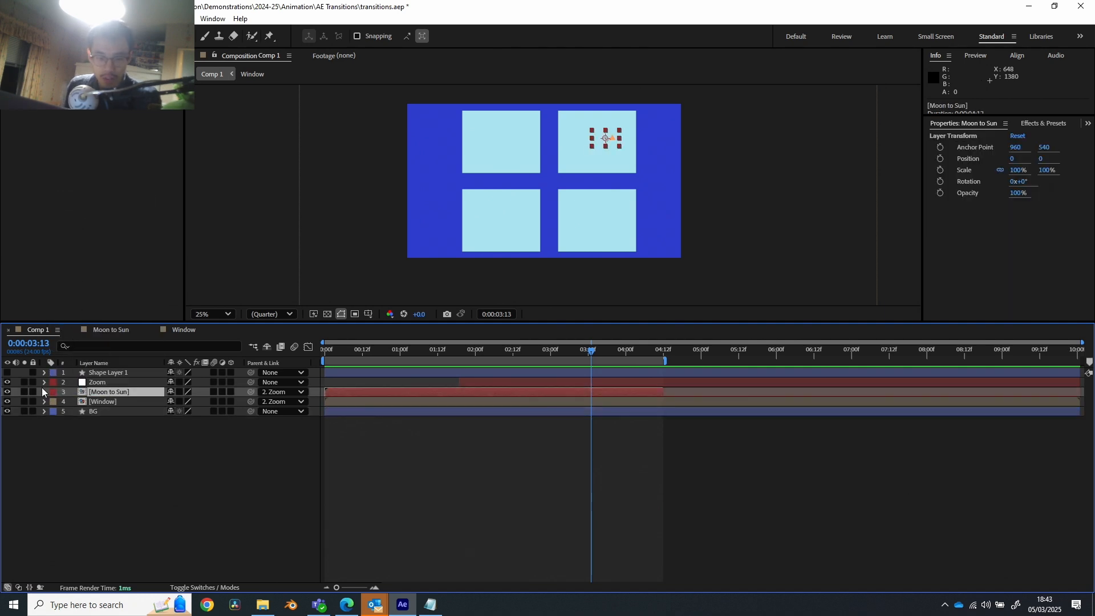
click(52, 402)
click(91, 211)
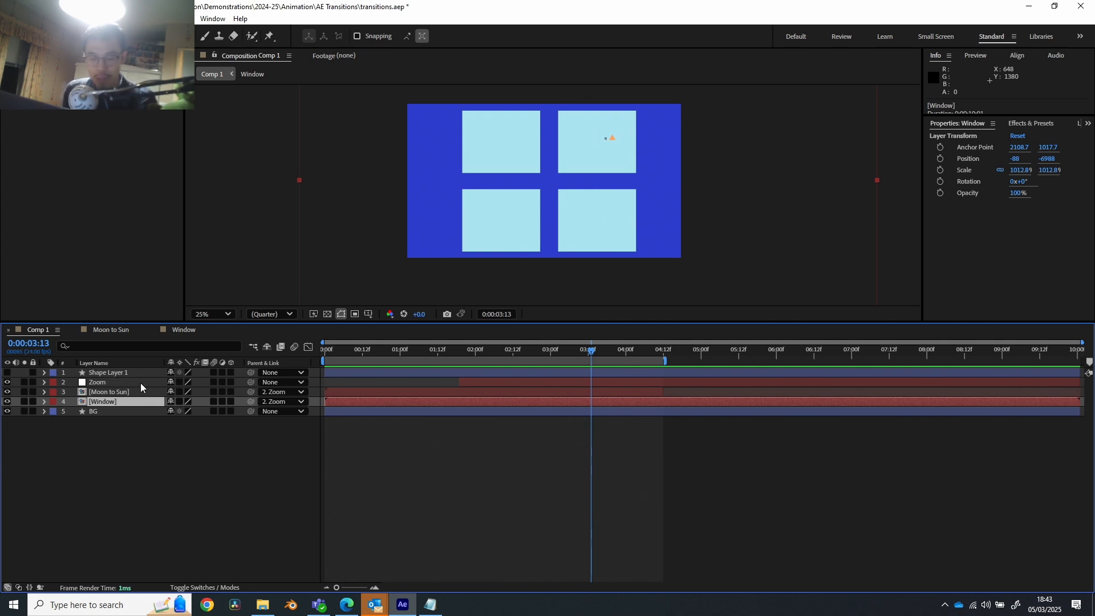
click(126, 373)
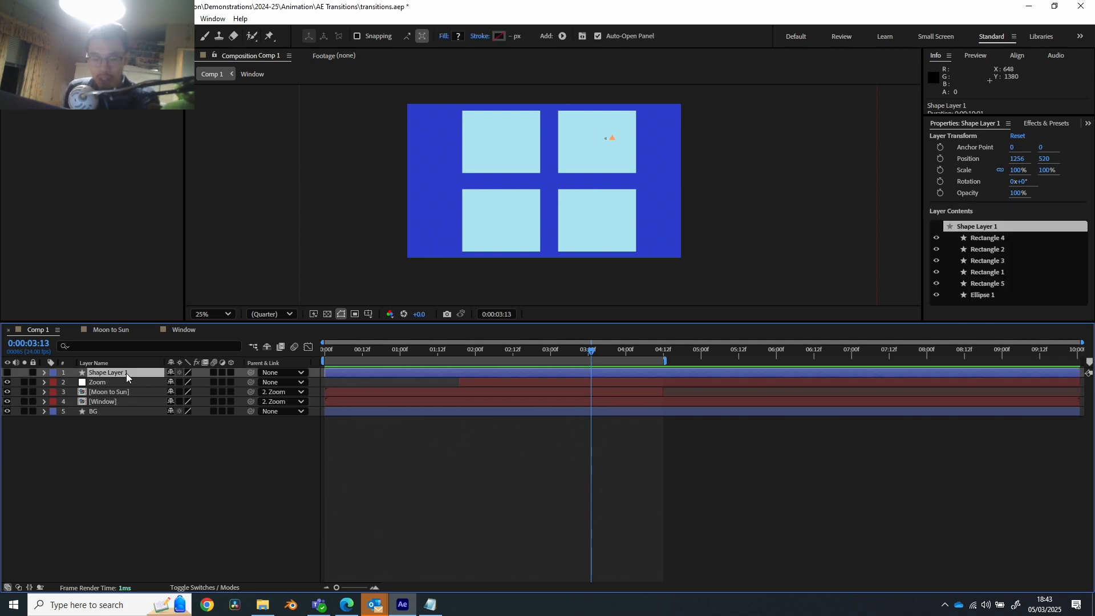
click(55, 374)
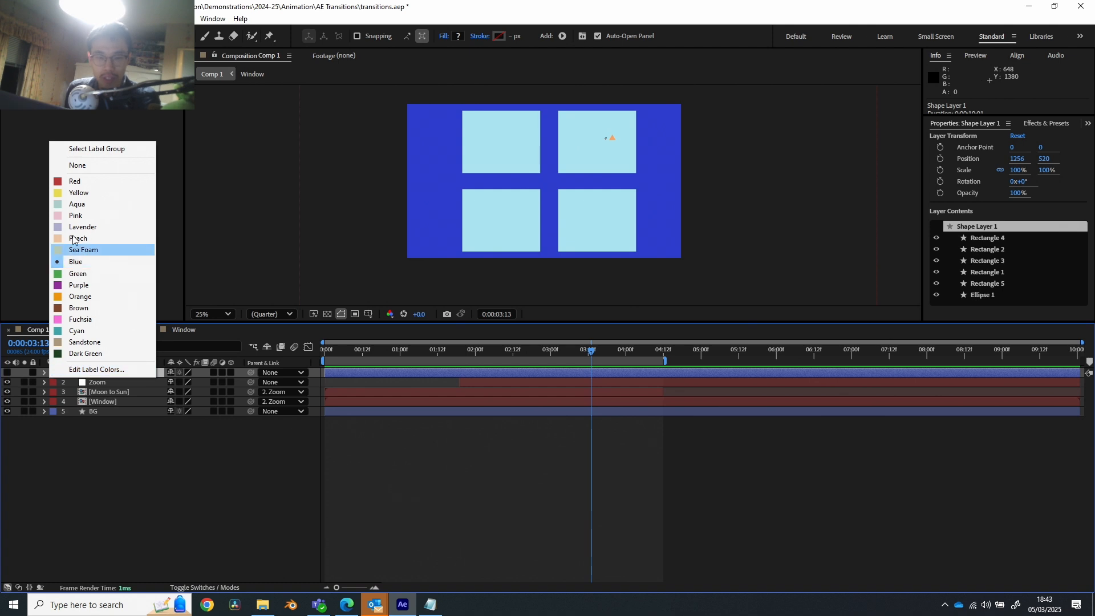
click(83, 193)
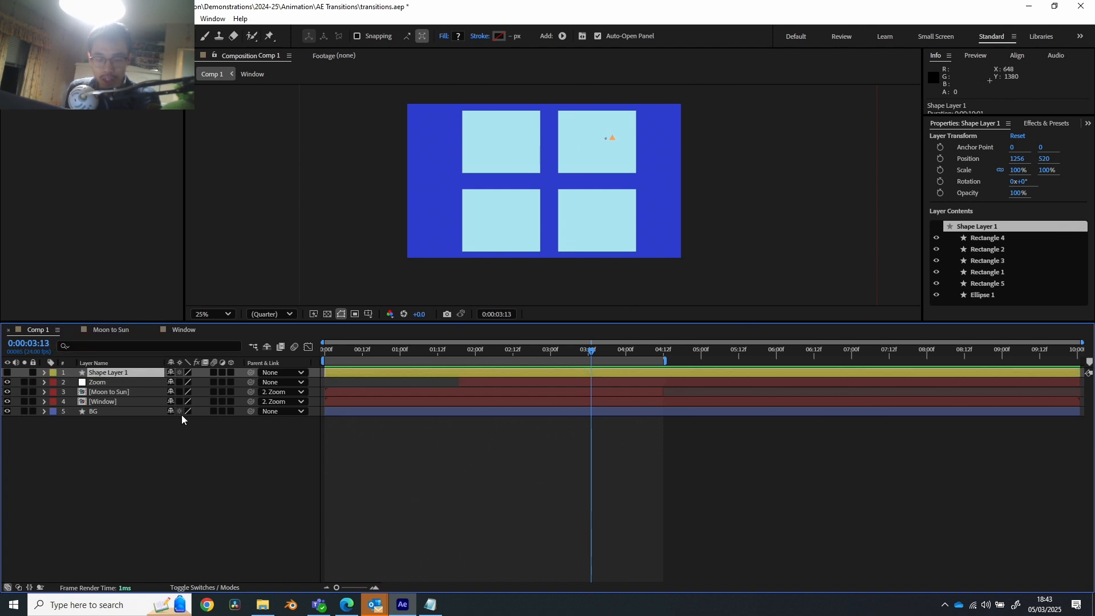
Create a null object in Comp 1, give it a Yellow label and name it Match cut.
right_click(159, 439)
mouse_move(264, 449)
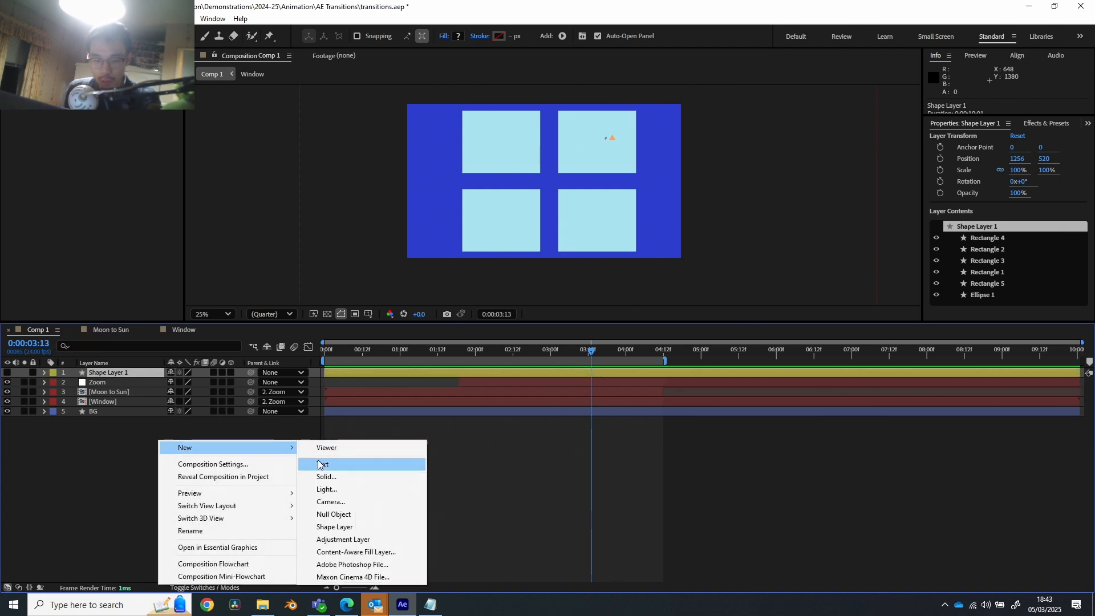
click(341, 514)
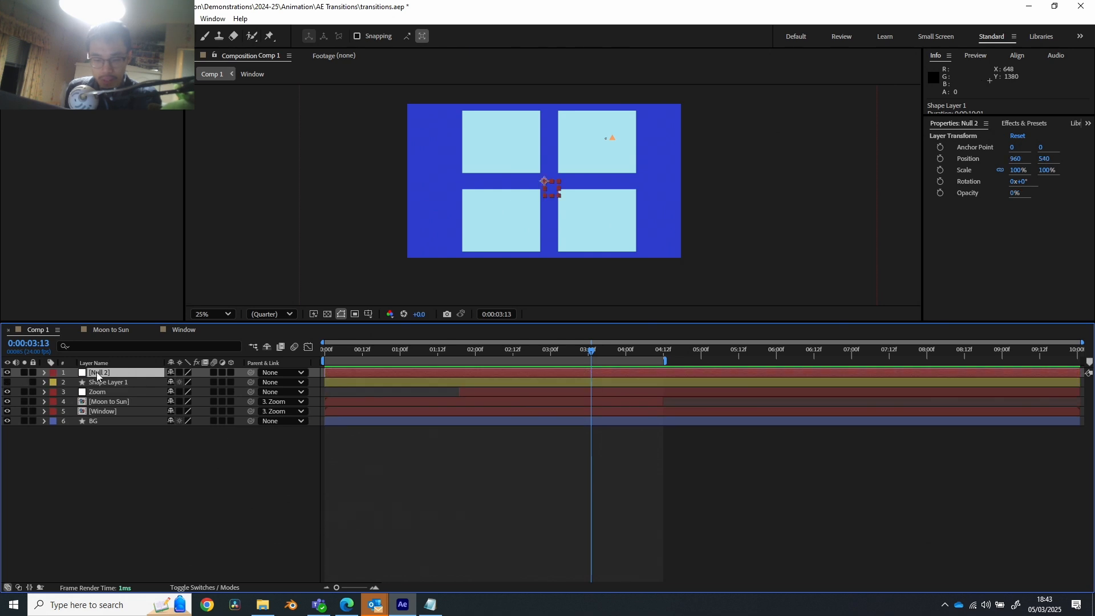
click(55, 371)
click(68, 194)
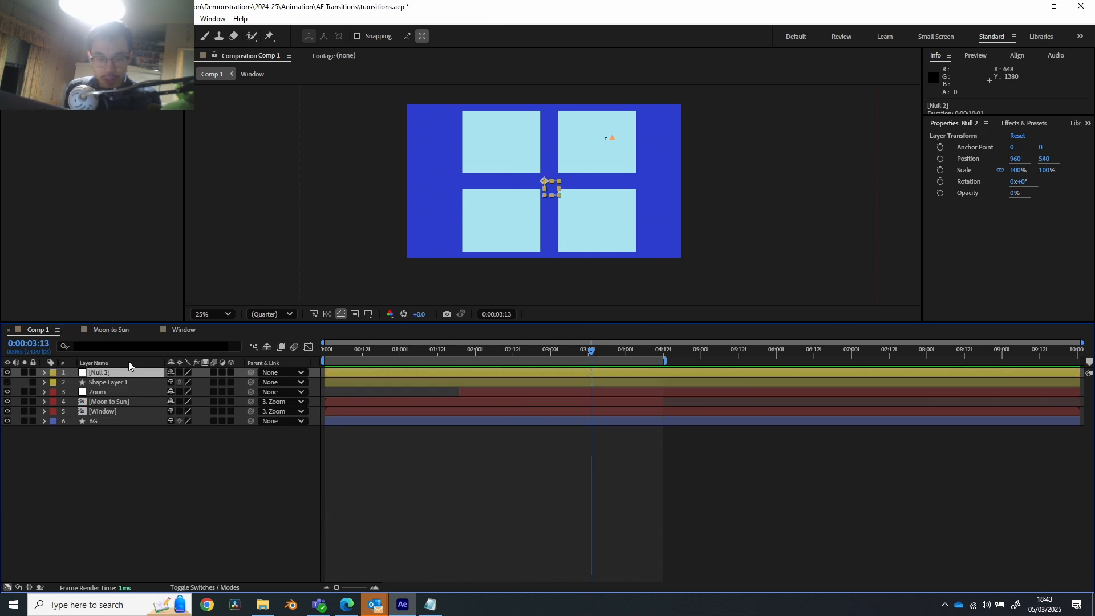
key(Return)
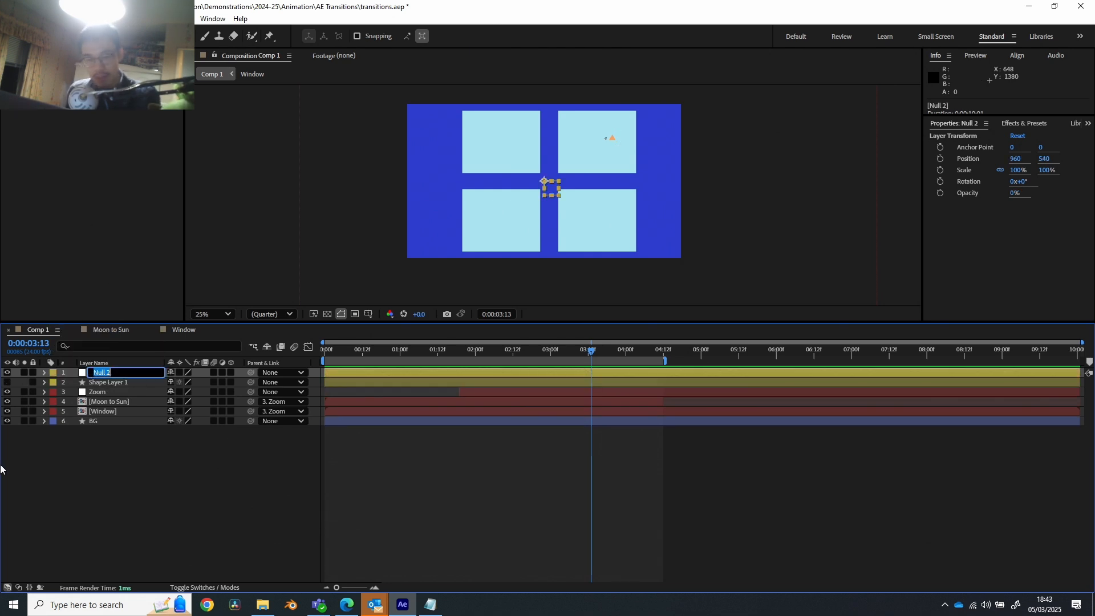
text(Mat)
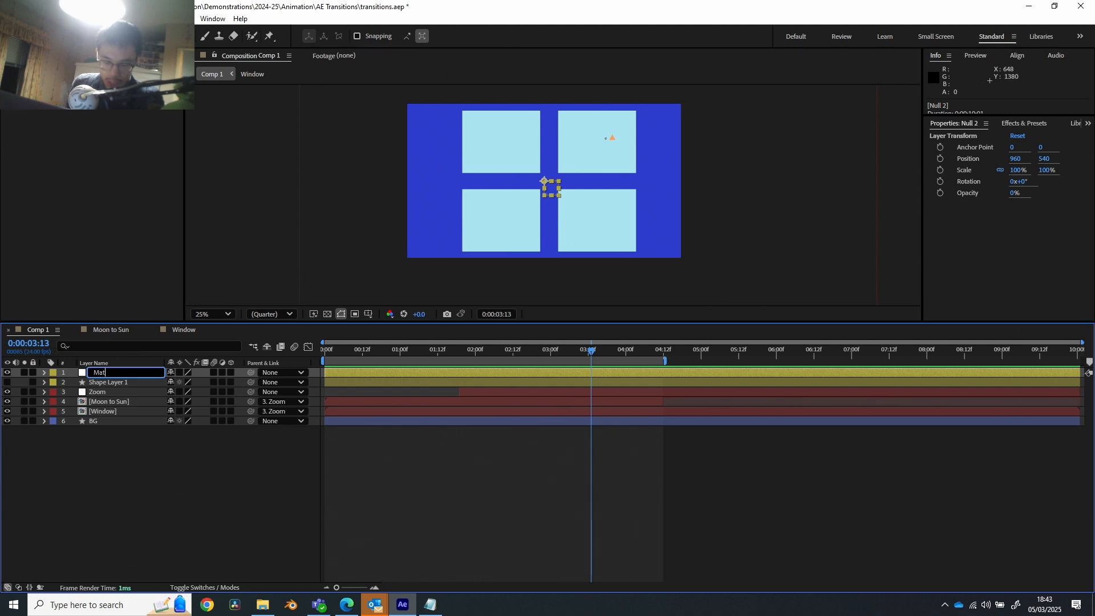
text(ch cut)
key(Return)
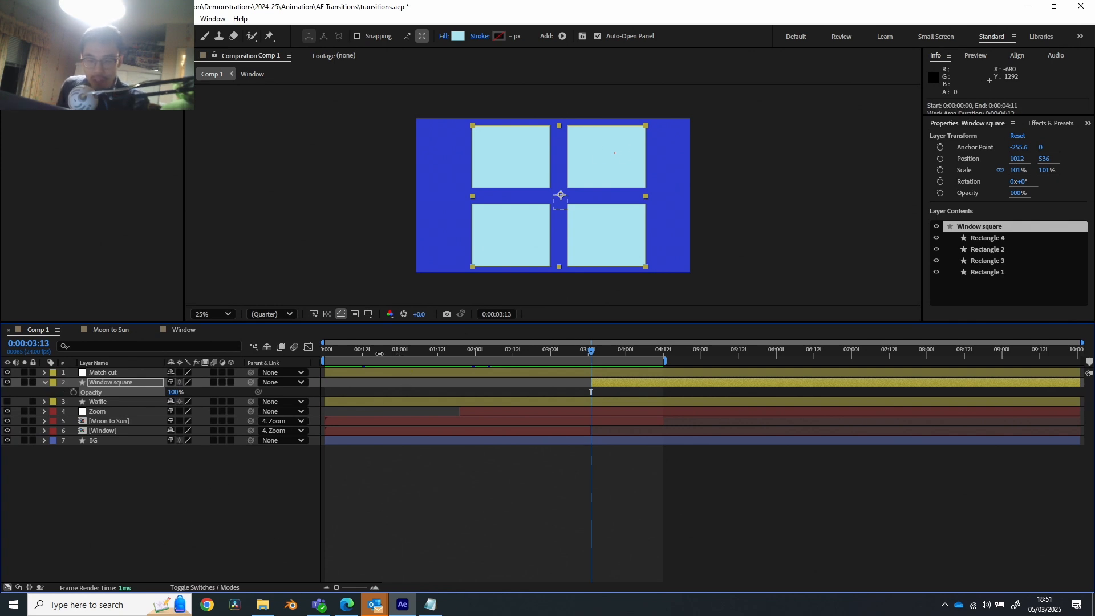
Examine the switch from the Window layer to Window square around 0:00:03:13 and the matching shape layer inside the Window composition.
drag(376, 353, 620, 361)
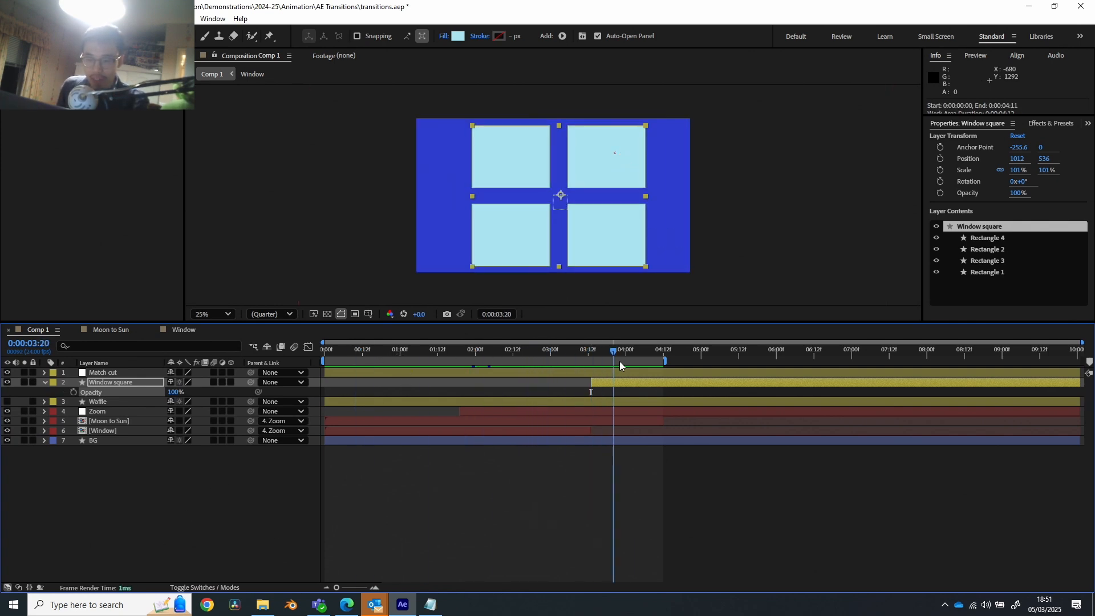
click(113, 431)
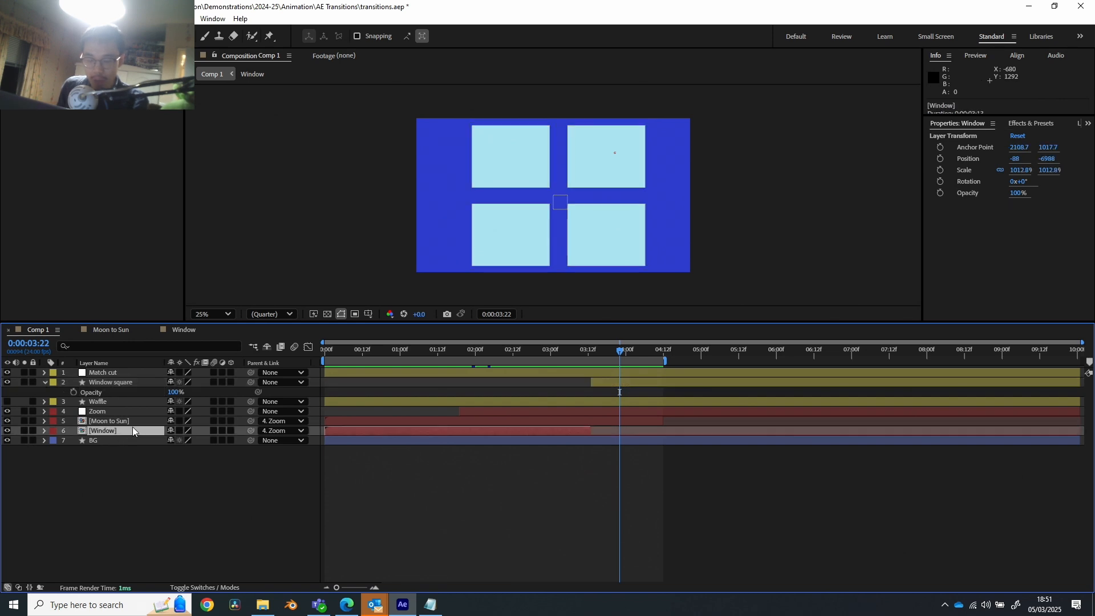
mouse_move(592, 355)
mouse_down()
mouse_move(577, 355)
mouse_move(593, 354)
mouse_up()
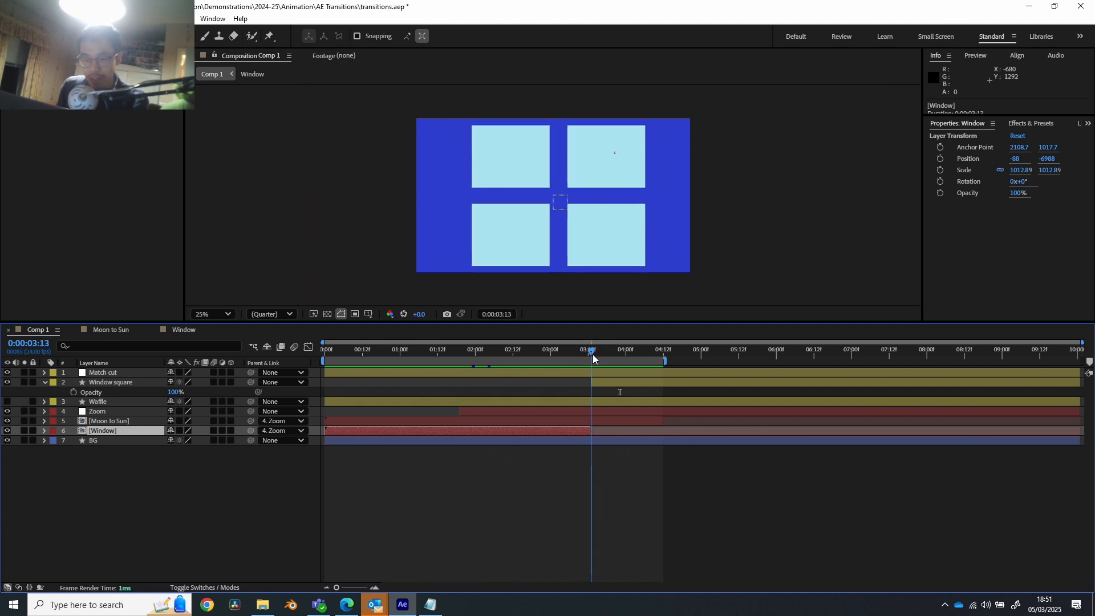
click(101, 382)
click(192, 329)
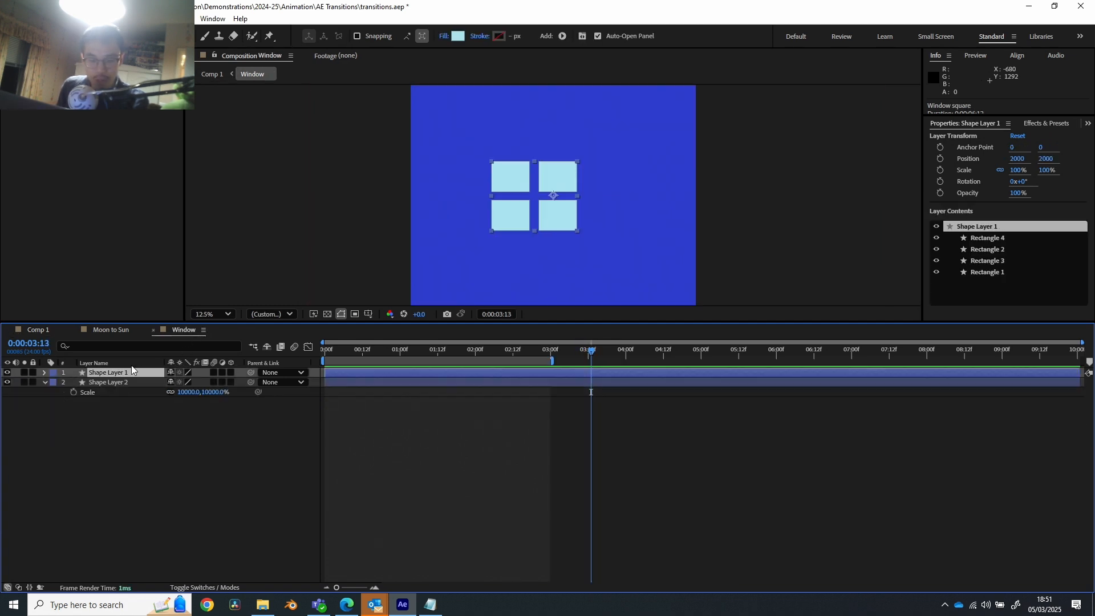
click(36, 330)
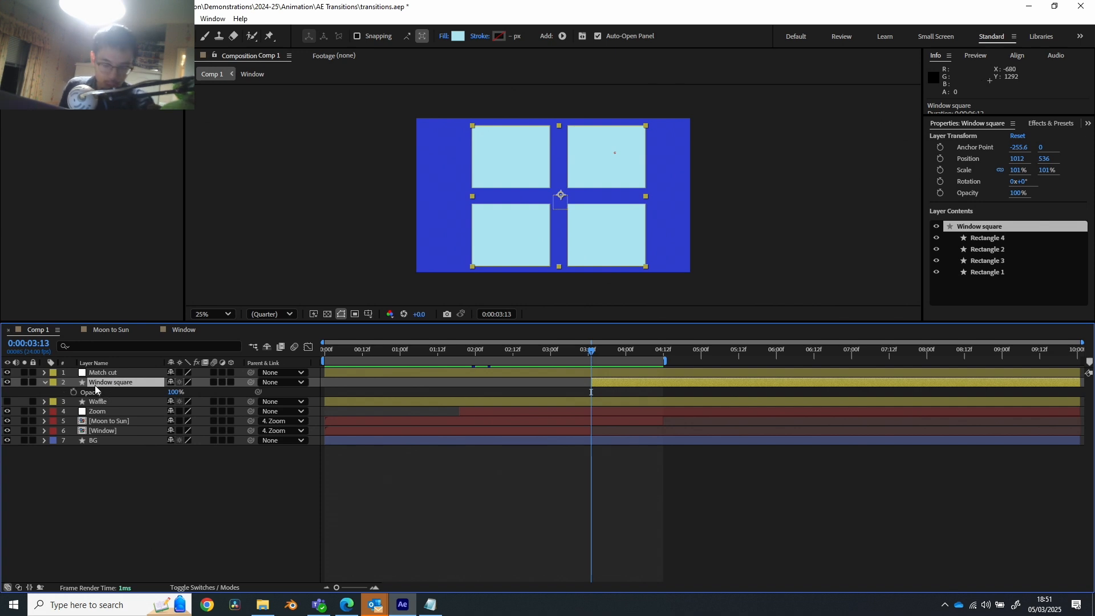
Collapse the Window square layer's Opacity and toggle the Waffle layer's visibility to check its alignment with the window panes.
key(t)
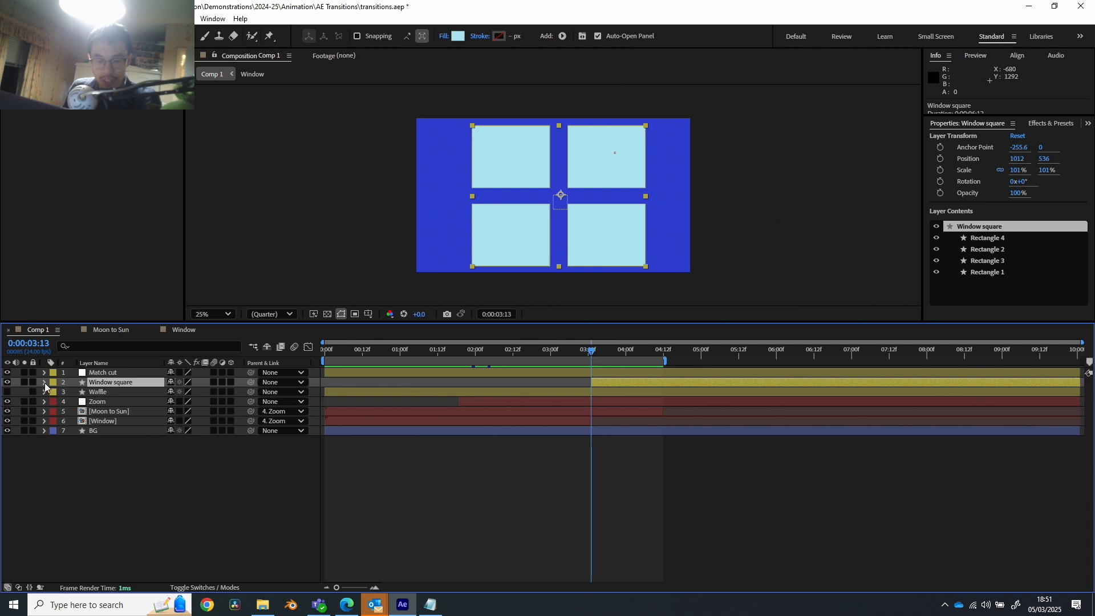
key(F2)
click(7, 393)
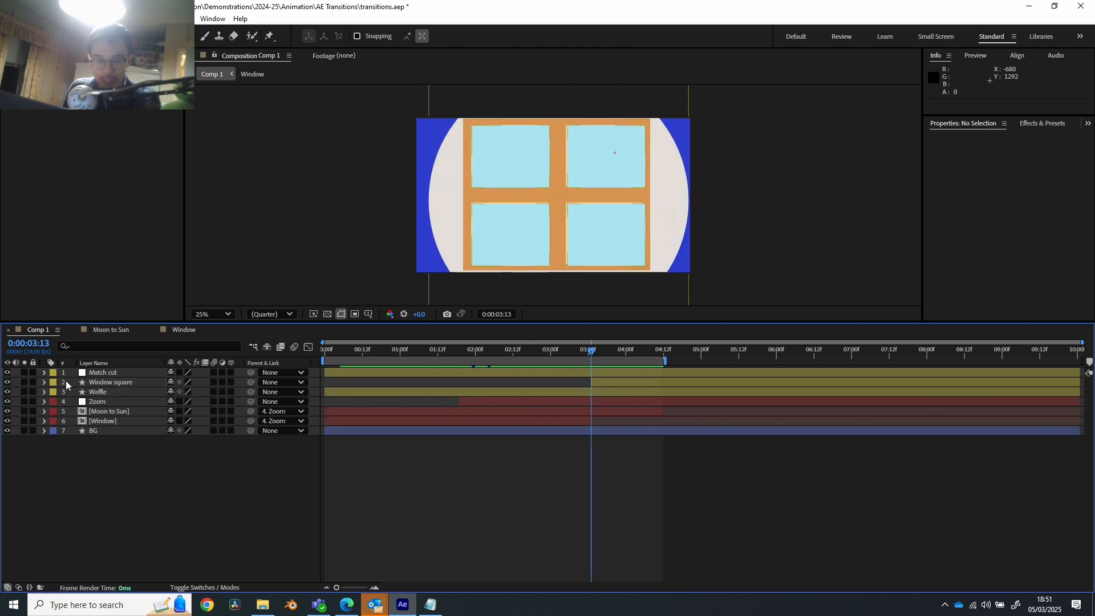
click(7, 392)
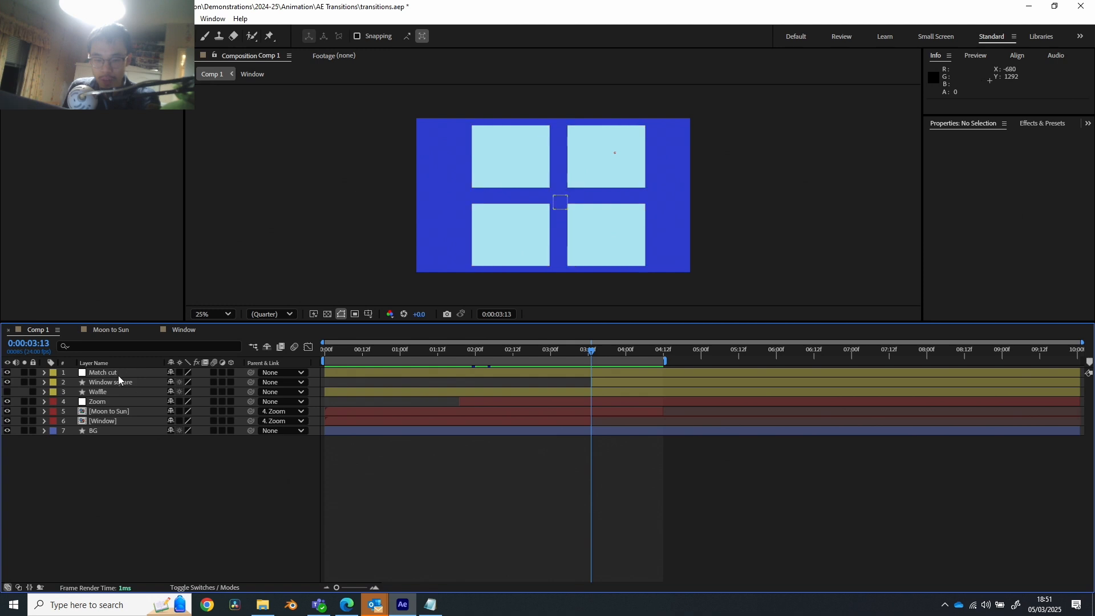
Parent the Window square and Waffle layers to the Match cut null.
drag(250, 383, 125, 375)
drag(251, 391, 123, 374)
Display the Waffle layer over the window panes to compare their alignment, and collapse its Opacity property.
click(103, 391)
key(t)
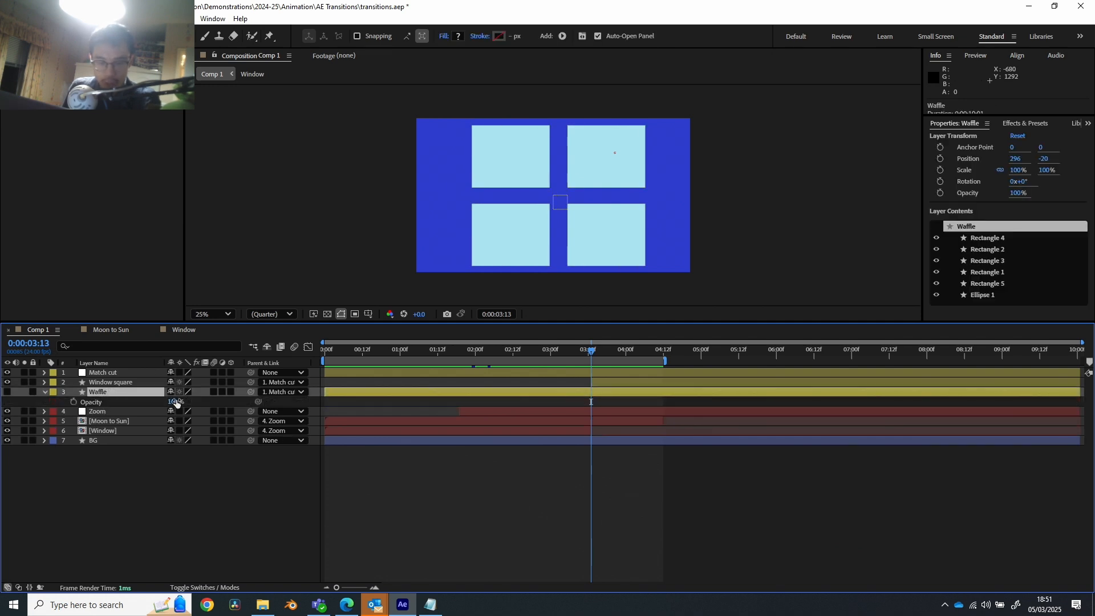
click(8, 400)
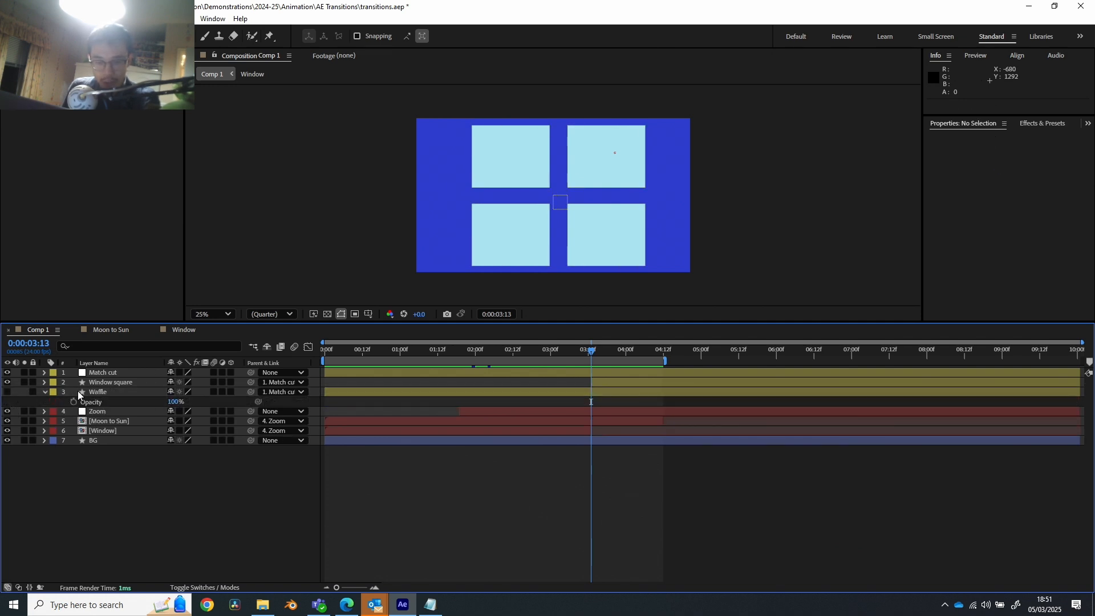
click(7, 391)
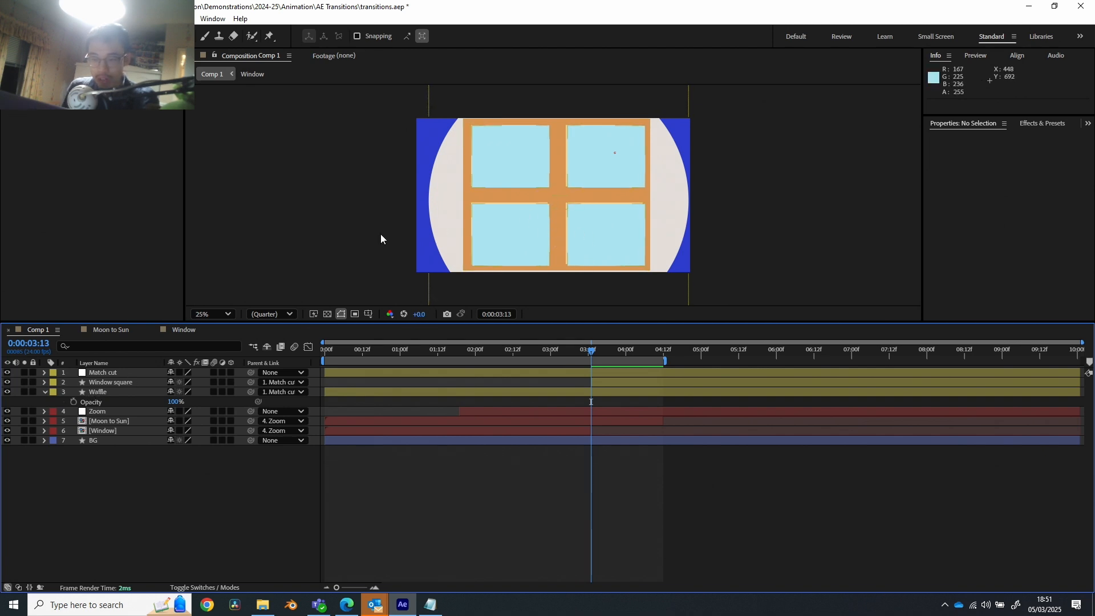
click(222, 392)
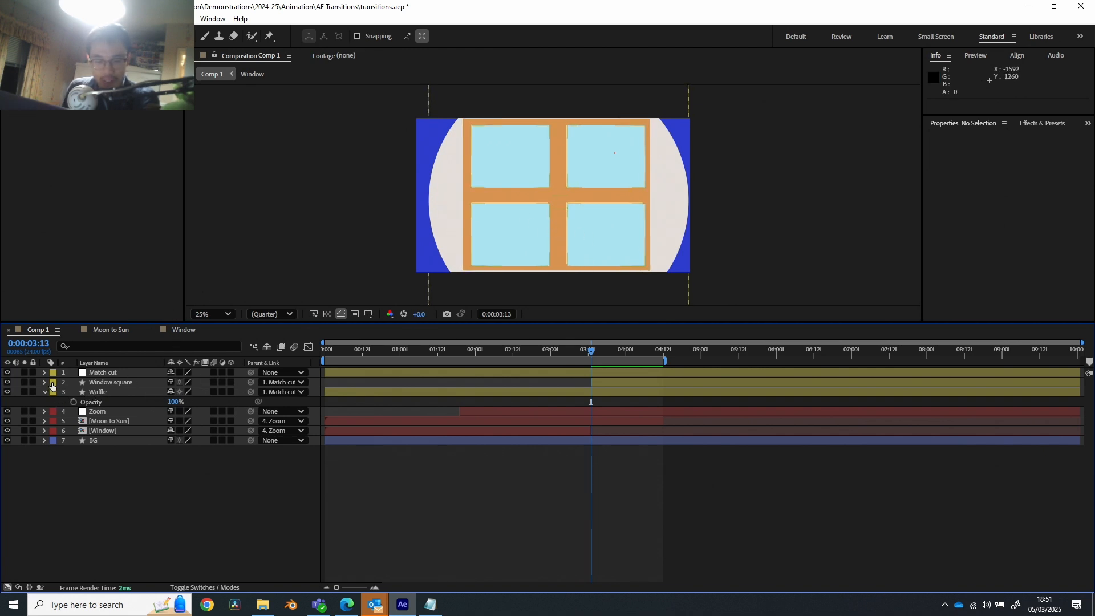
click(24, 382)
key(t)
key(t)
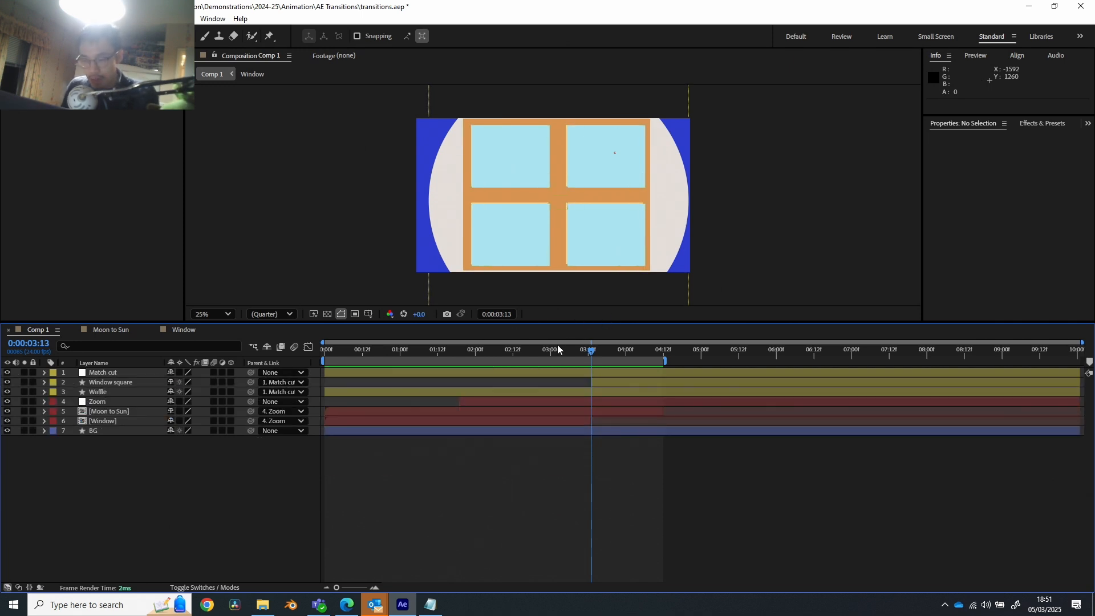
Trim the Moon to Sun layer to end at 0:00:03:13 and keyframe its Opacity from 100% at 0:00:03:11 to 0% at 0:00:03:13.
click(110, 411)
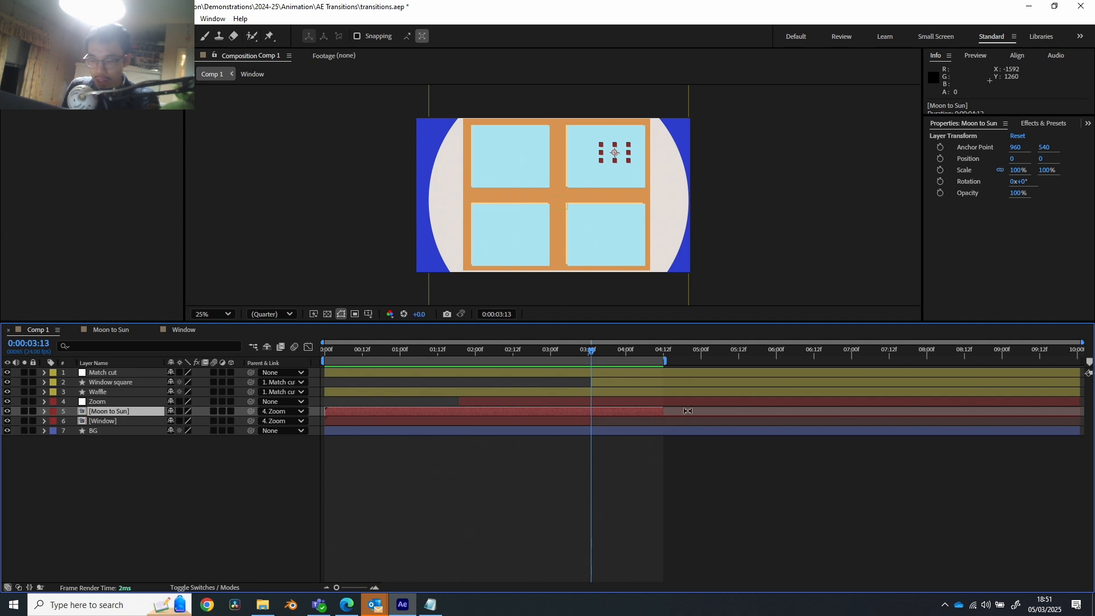
drag(663, 412, 591, 415)
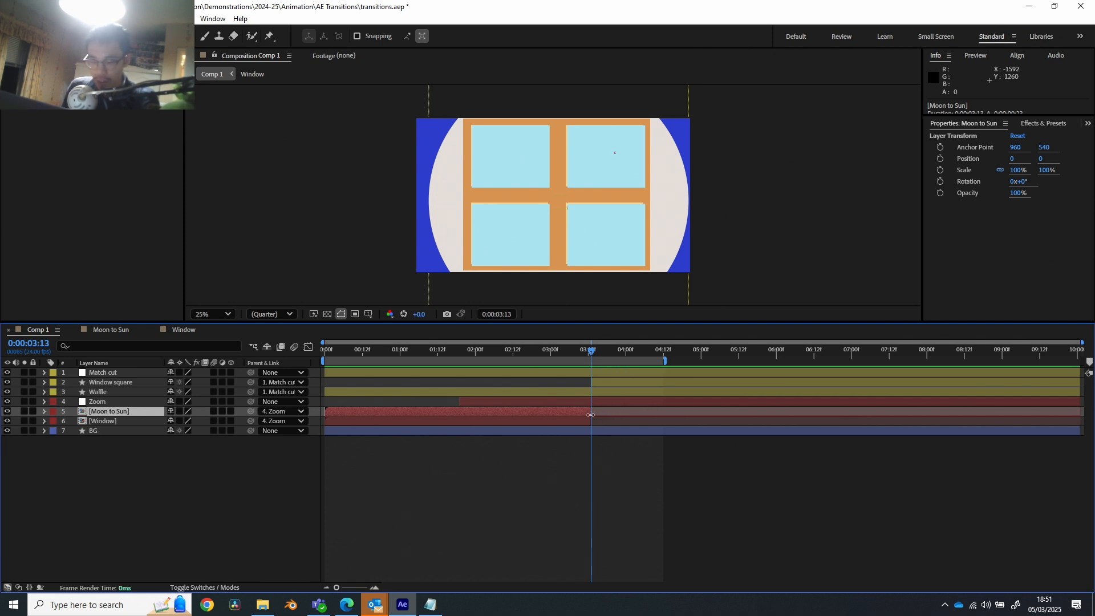
key(t)
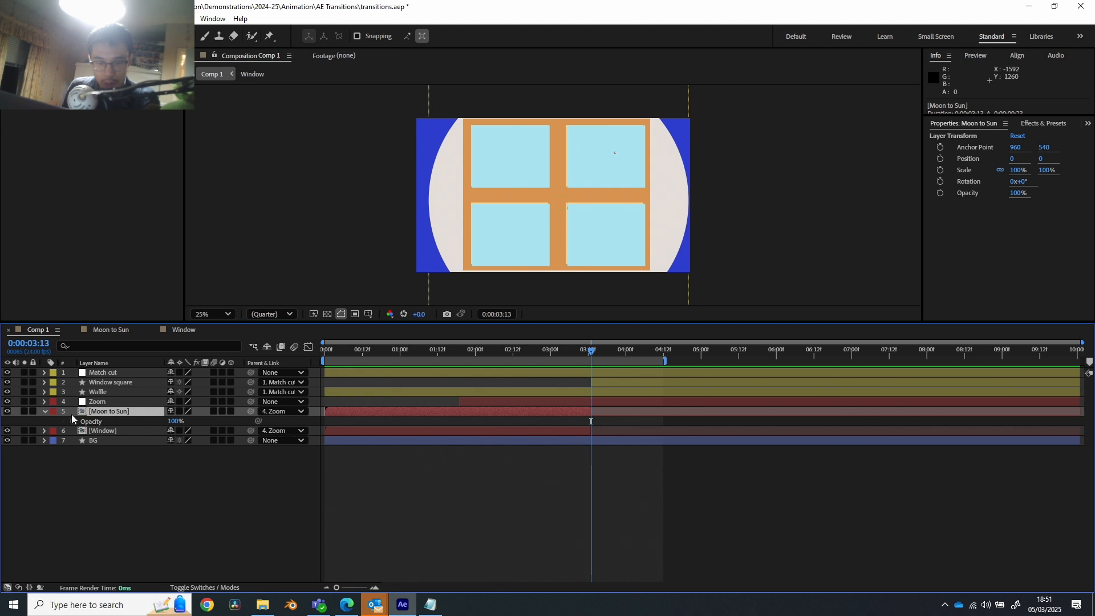
click(585, 351)
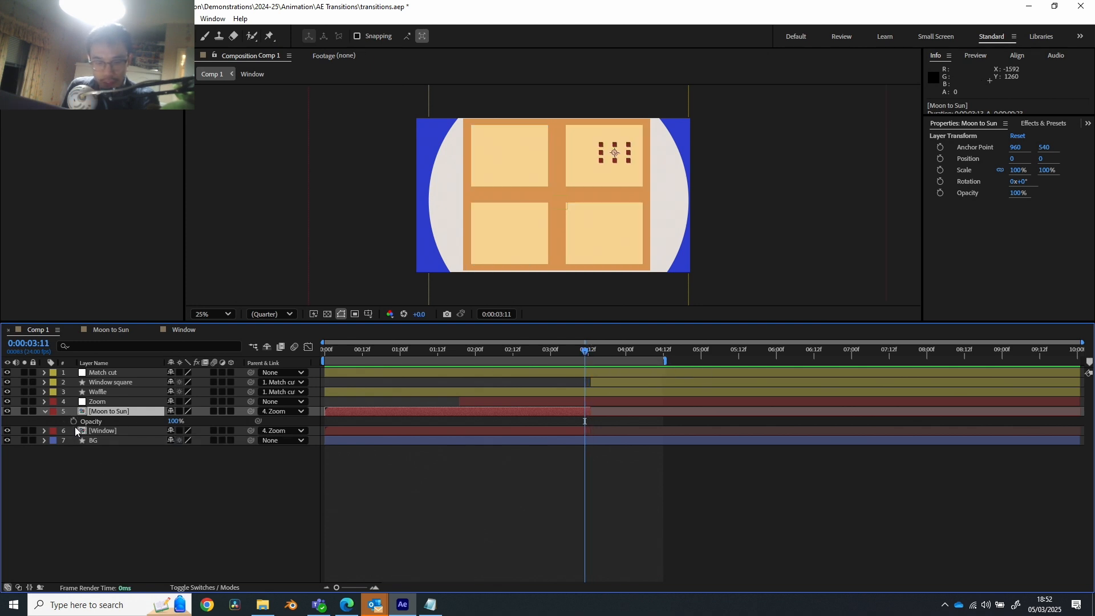
click(73, 422)
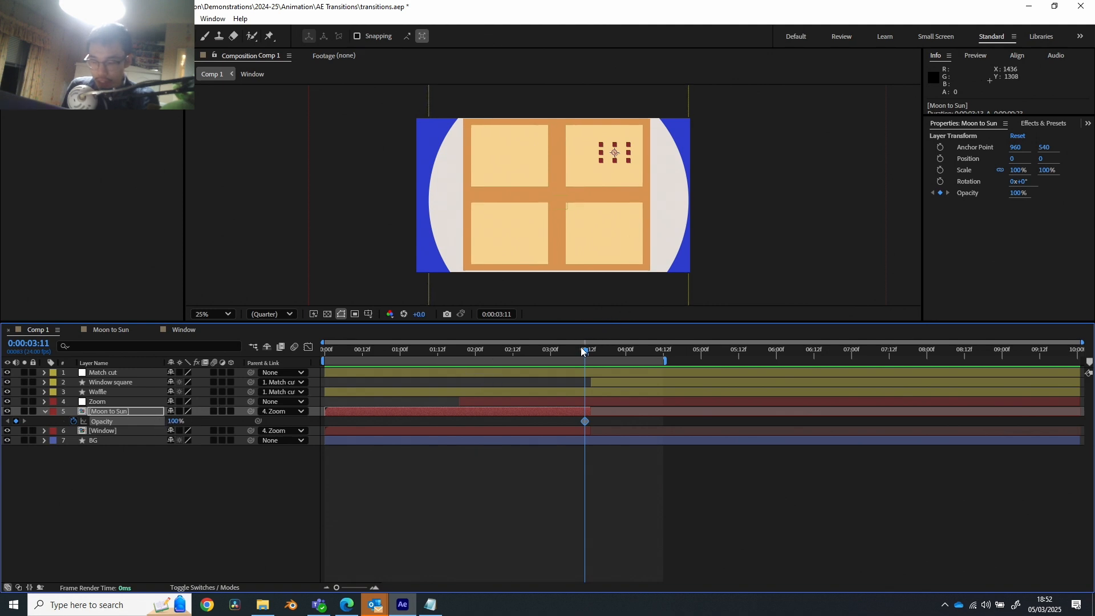
drag(581, 350, 591, 353)
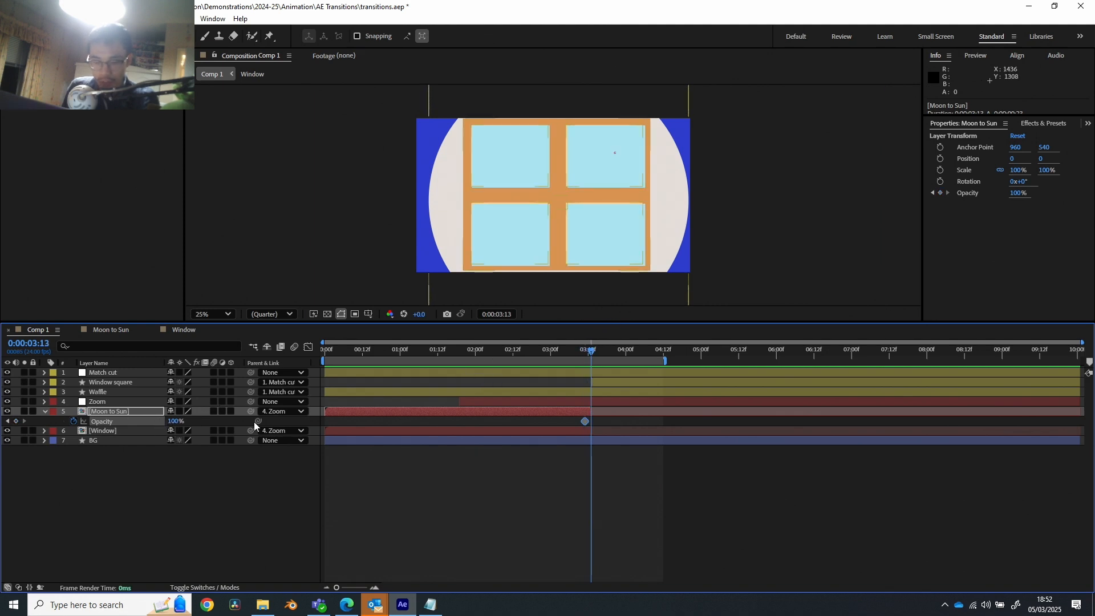
click(178, 421)
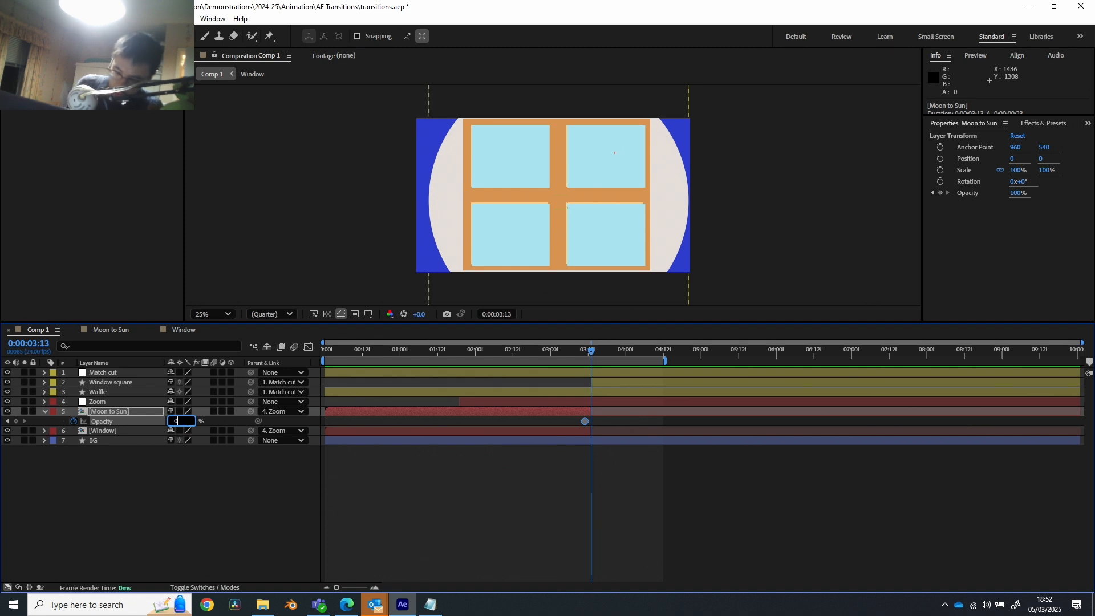
text(0)
key(Return)
Hide the Waffle layer, check the cut to the window squares at 0:00:03:13, and collapse the Moon to Sun layer's Opacity.
drag(590, 354, 550, 354)
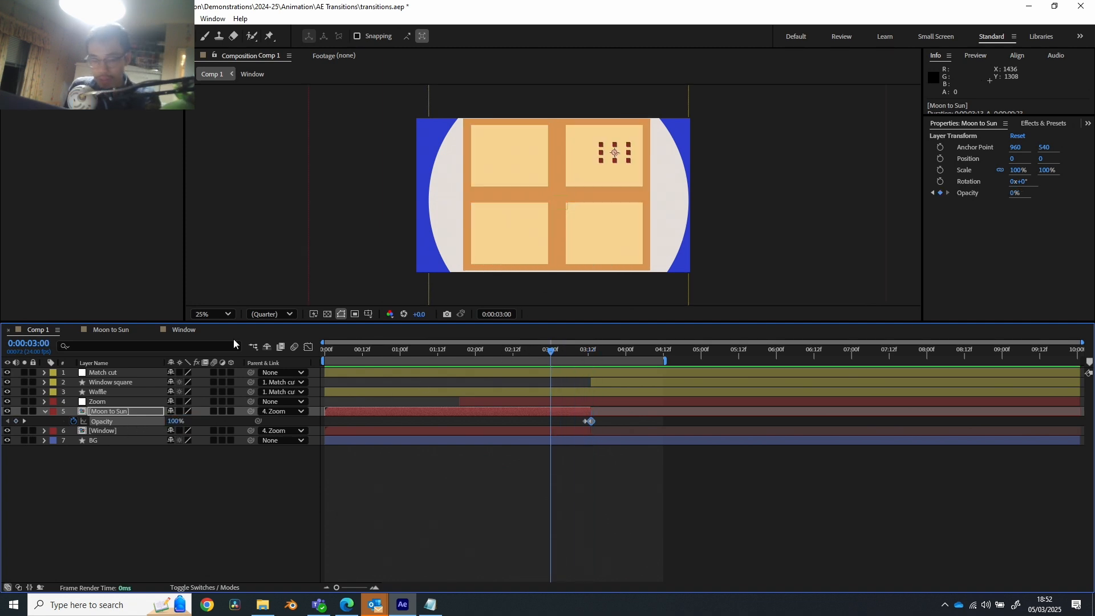
click(7, 392)
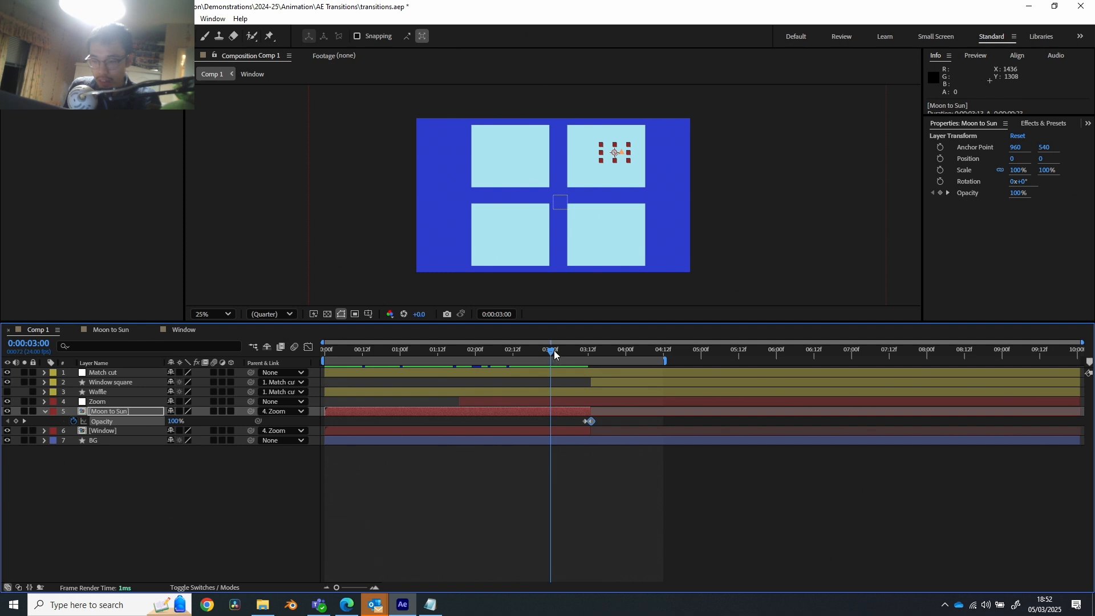
drag(554, 354, 593, 361)
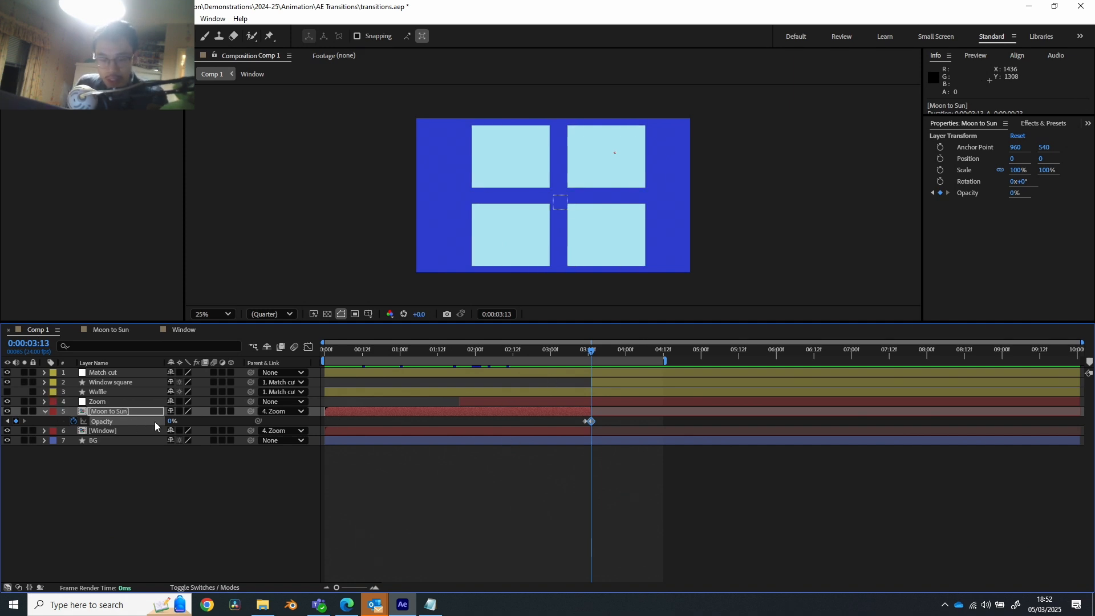
key(t)
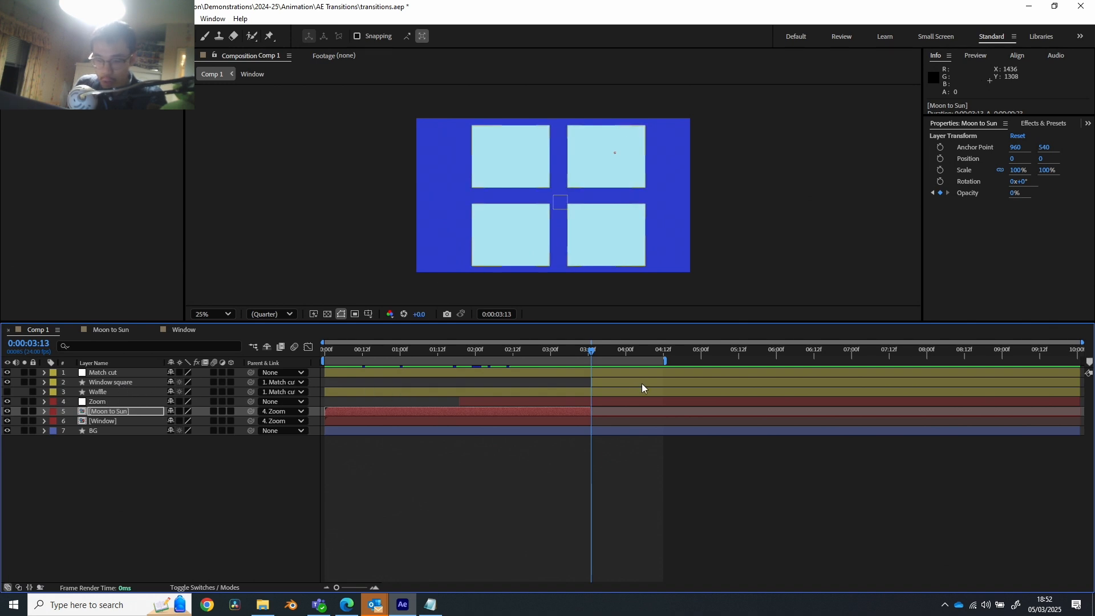
Trim the Match cut null to start at 0:00:03:13 and keyframe its Scale from 100% there to 0% at 0:00:04:00.
click(104, 382)
click(115, 372)
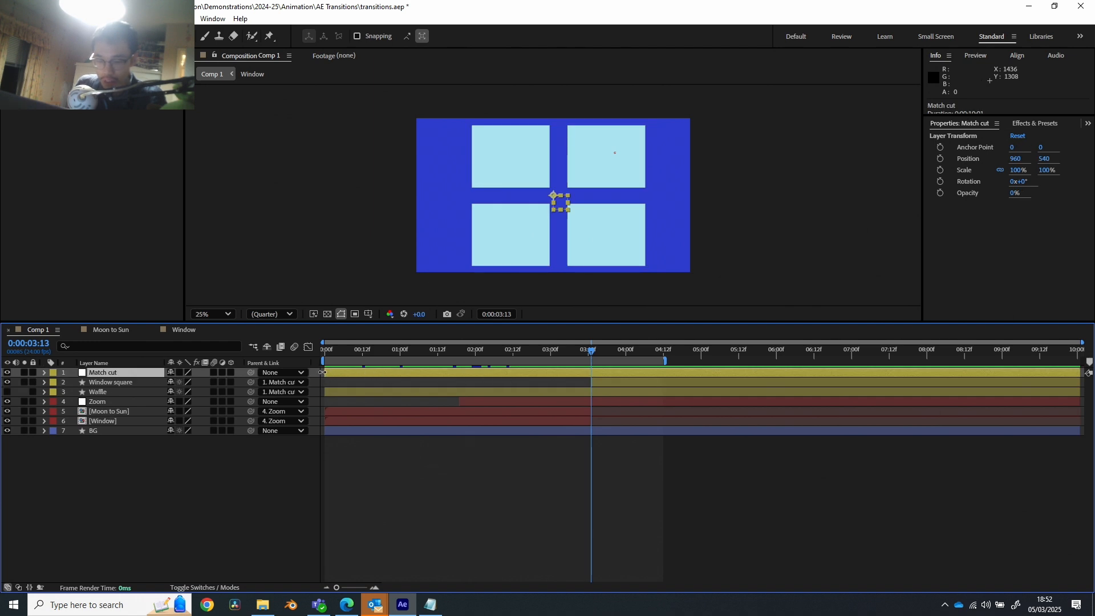
drag(323, 372, 588, 369)
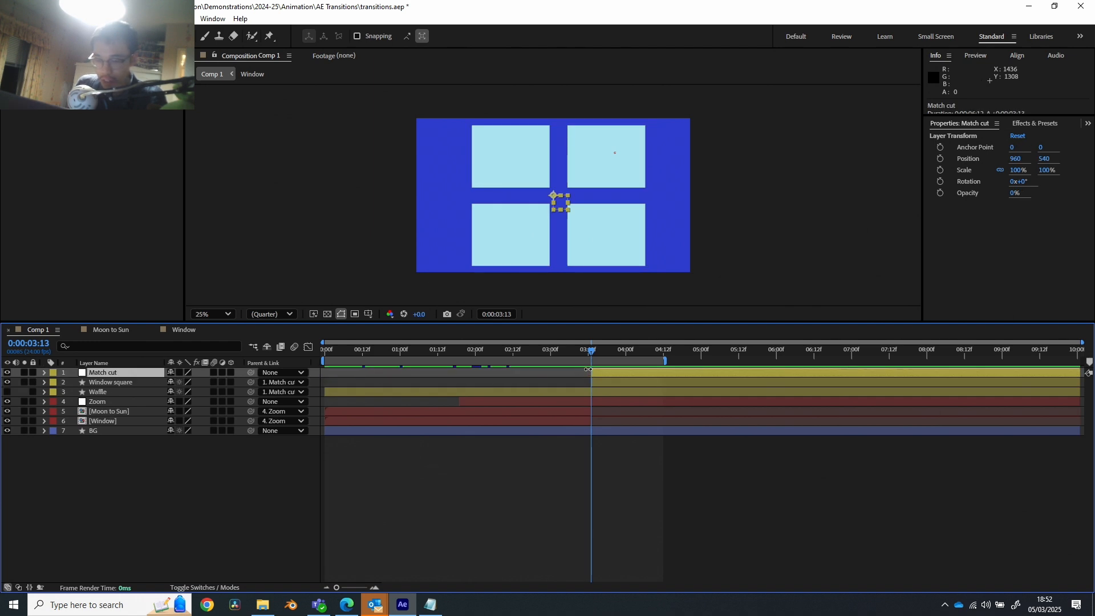
key(s)
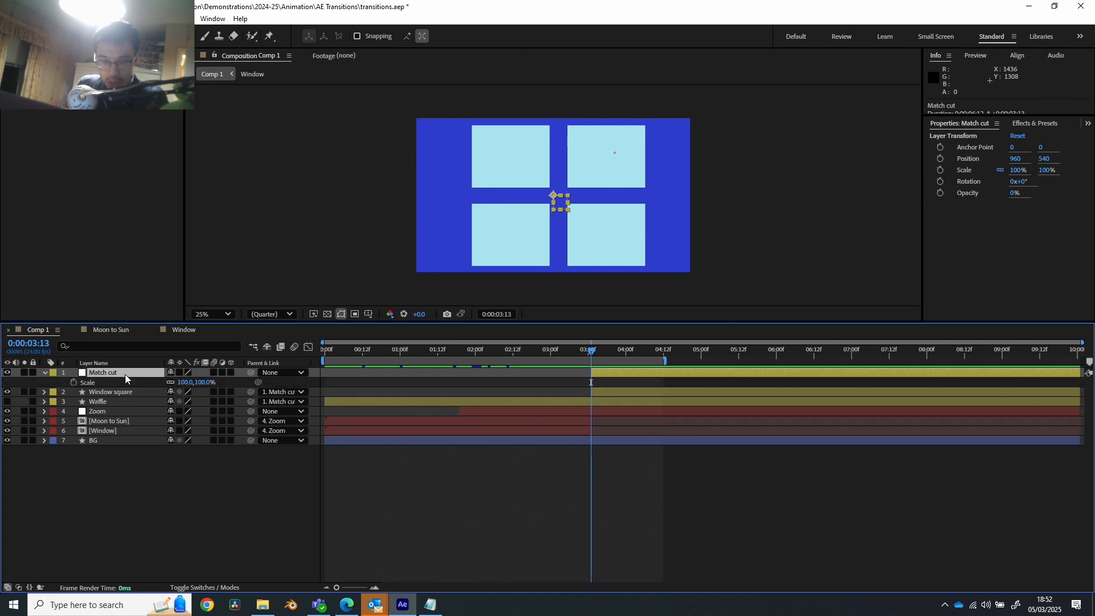
click(74, 385)
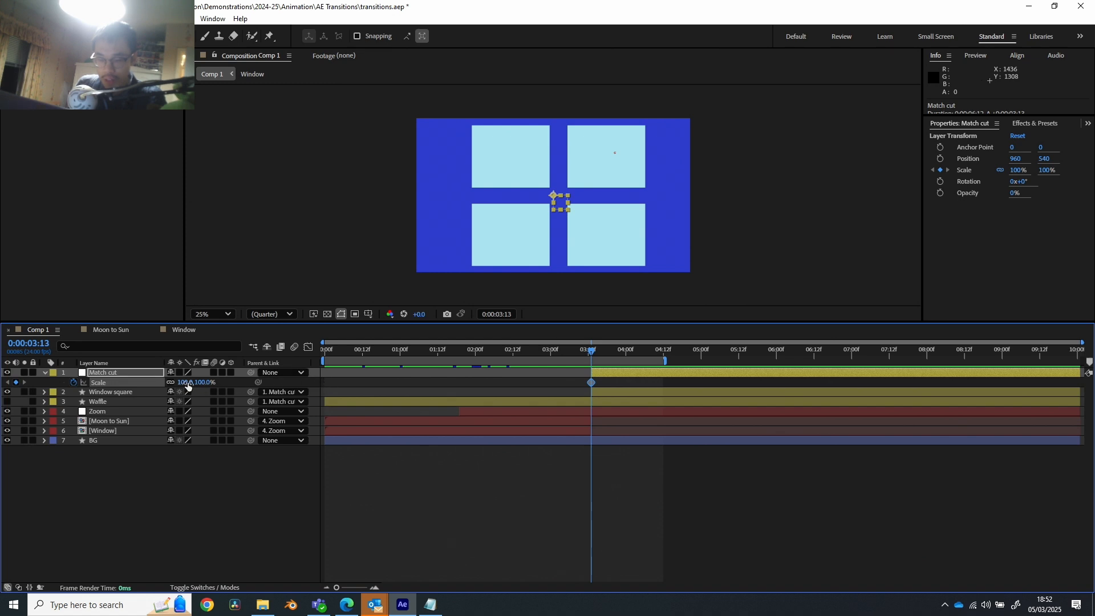
drag(630, 350, 627, 353)
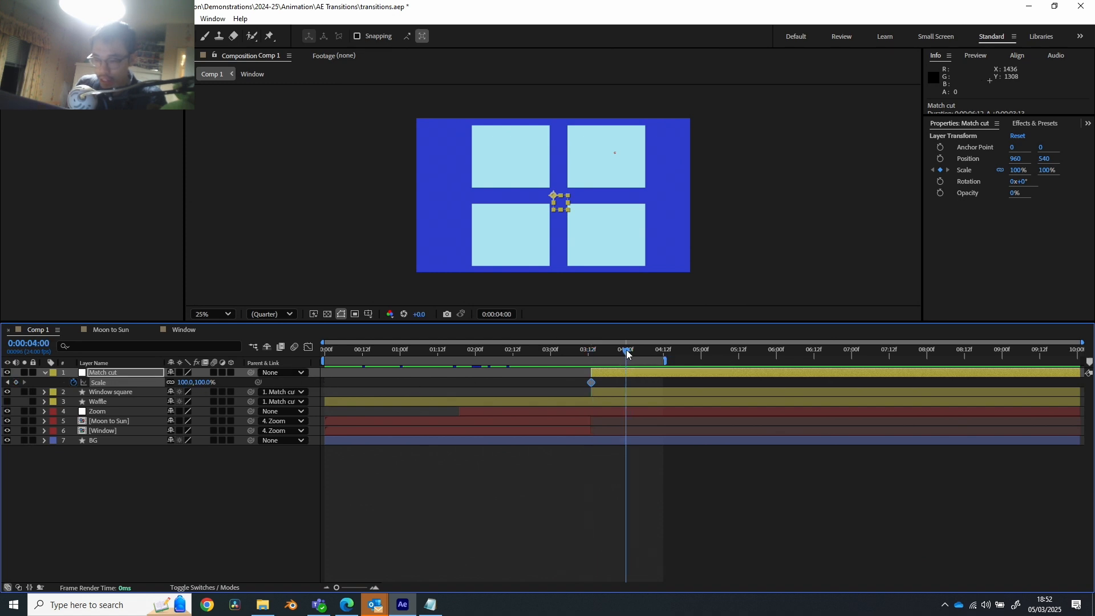
drag(194, 382, 135, 386)
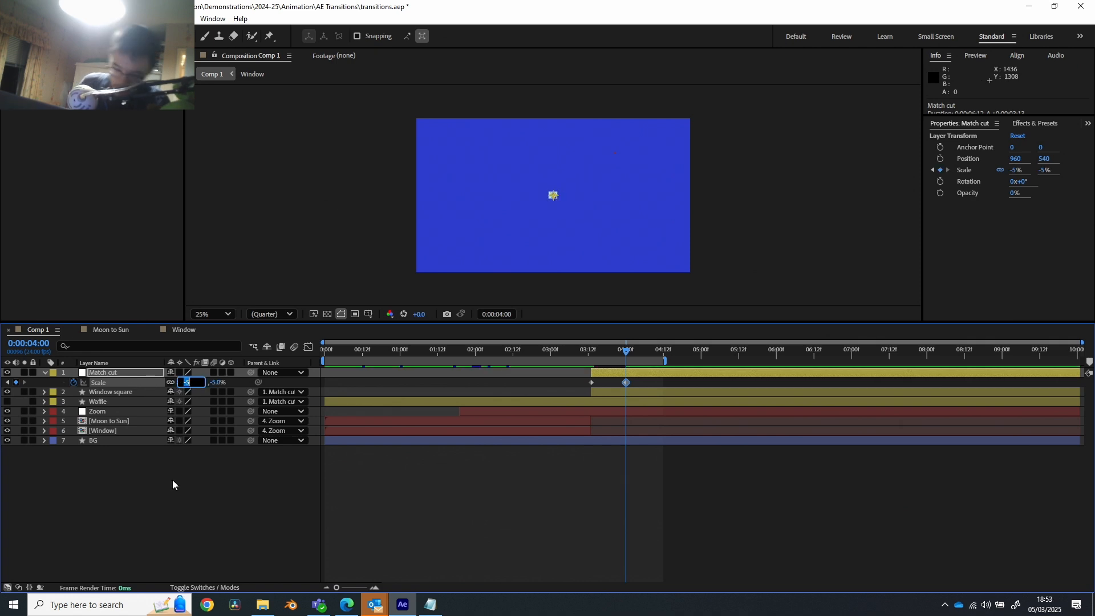
text(0)
key(Return)
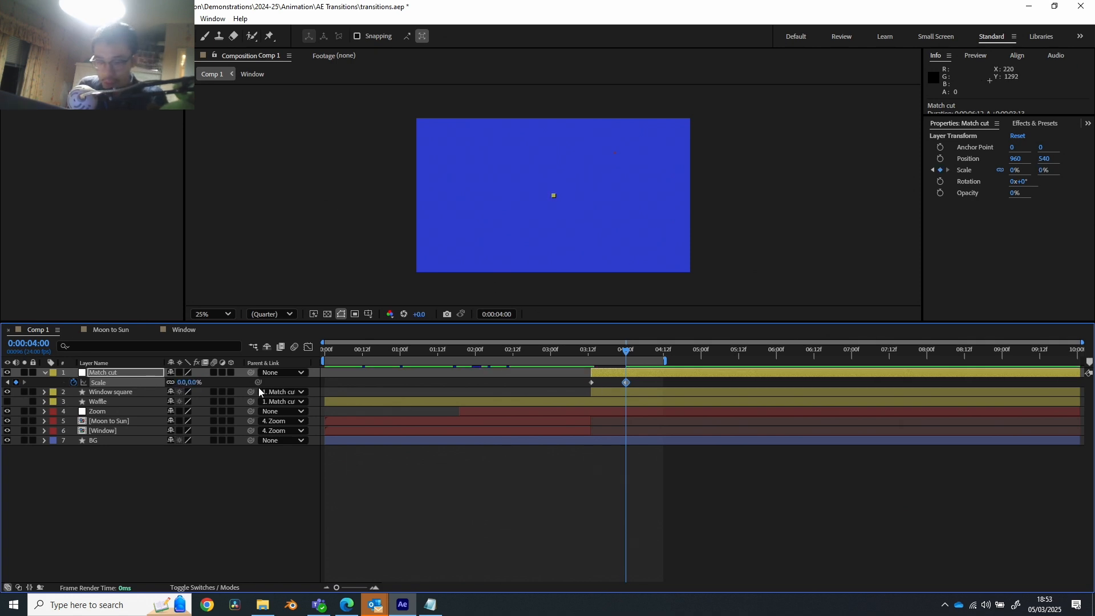
click(121, 392)
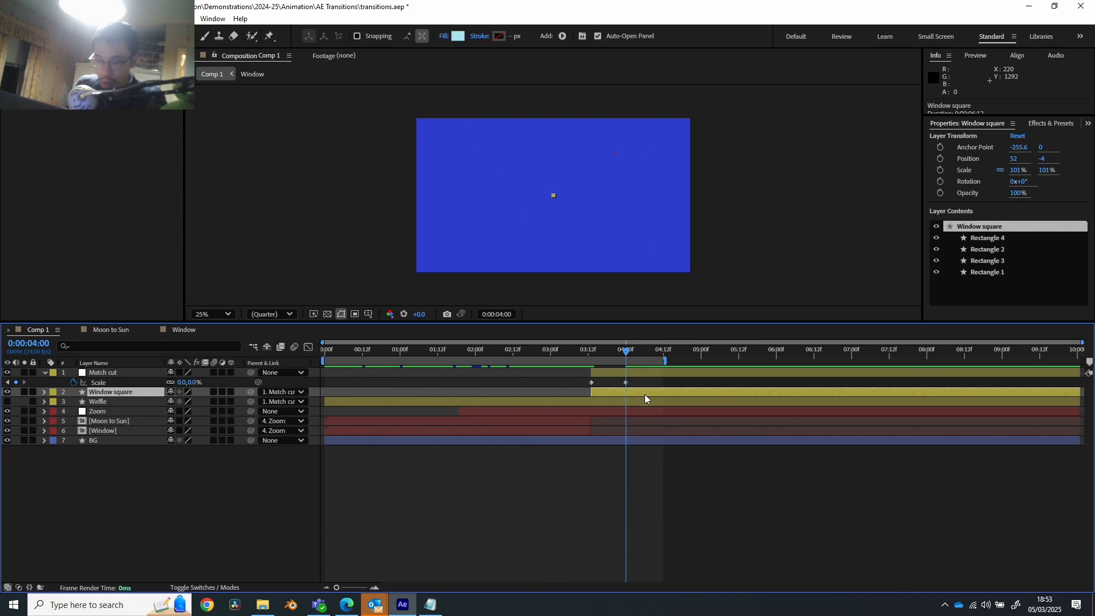
key(])
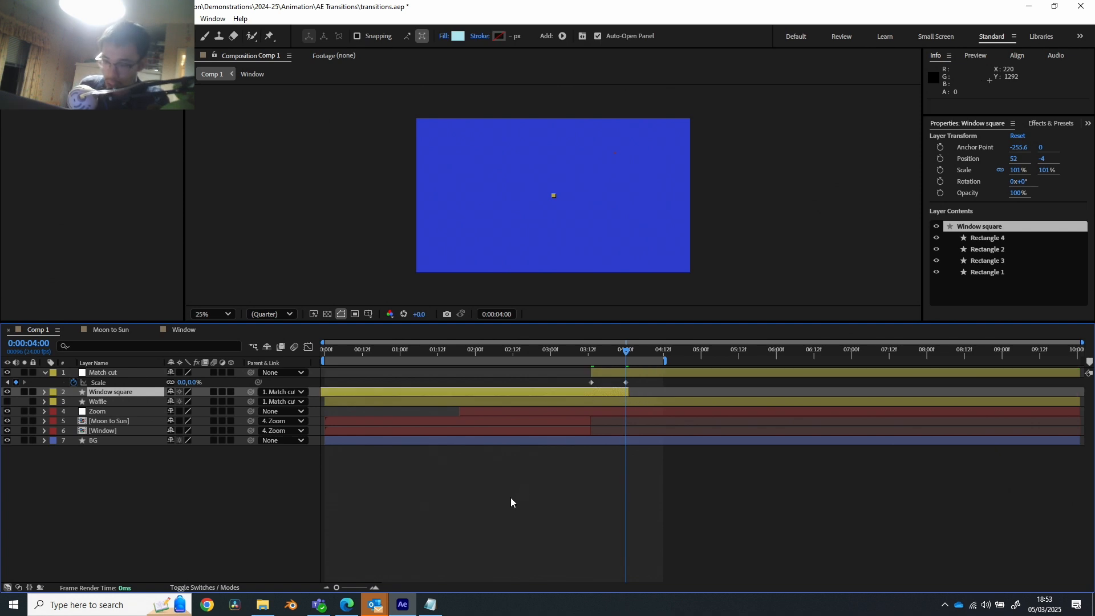
key(ctrl+z)
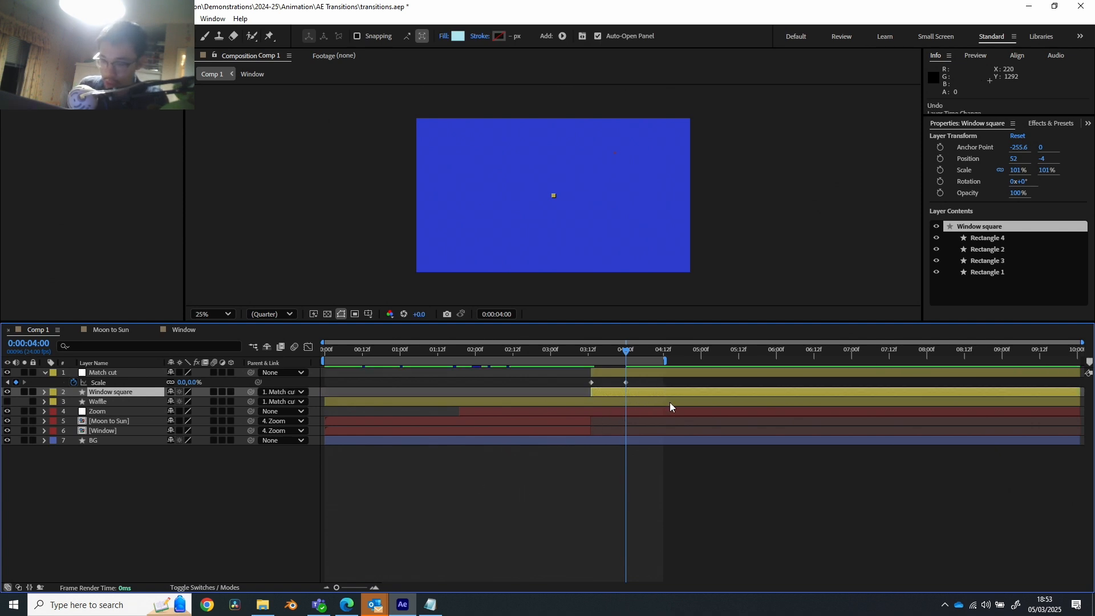
key(bracketleft)
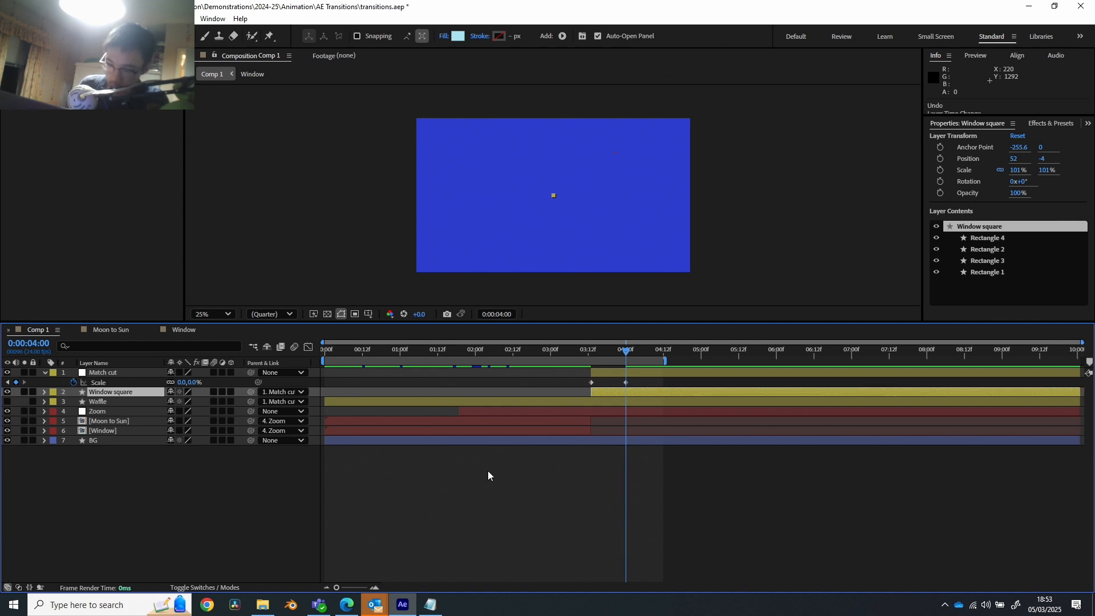
key(ctrl+z)
key(bracketright)
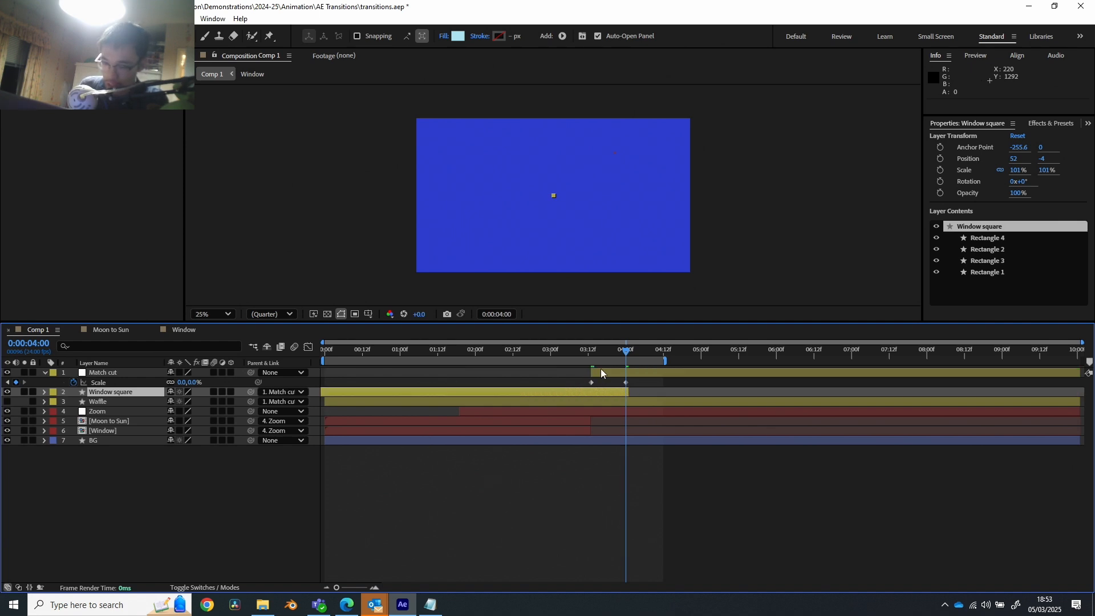
click(592, 350)
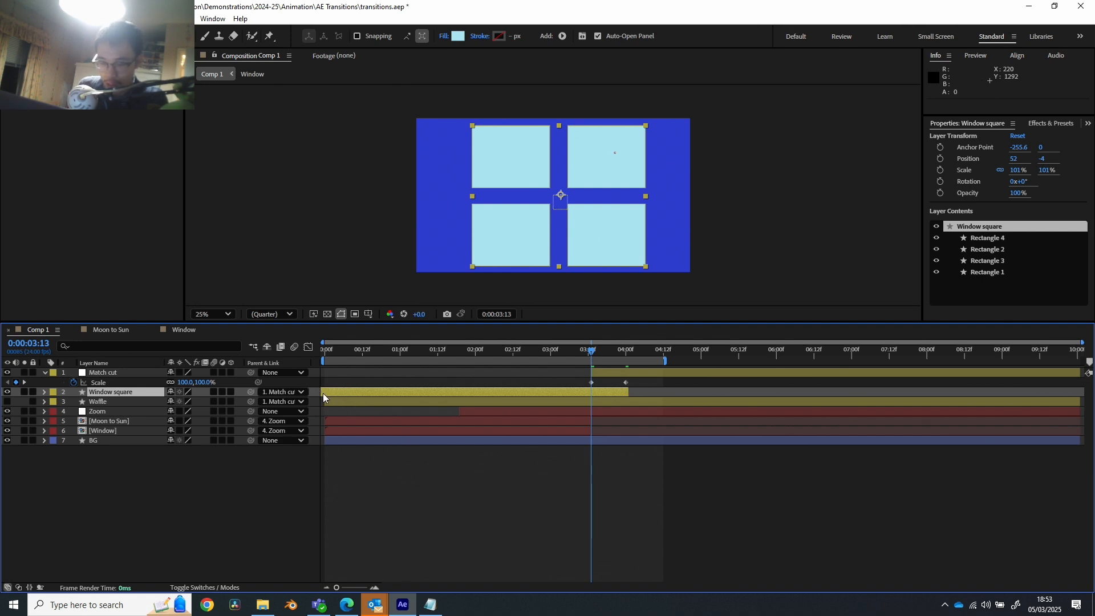
key(bracketleft)
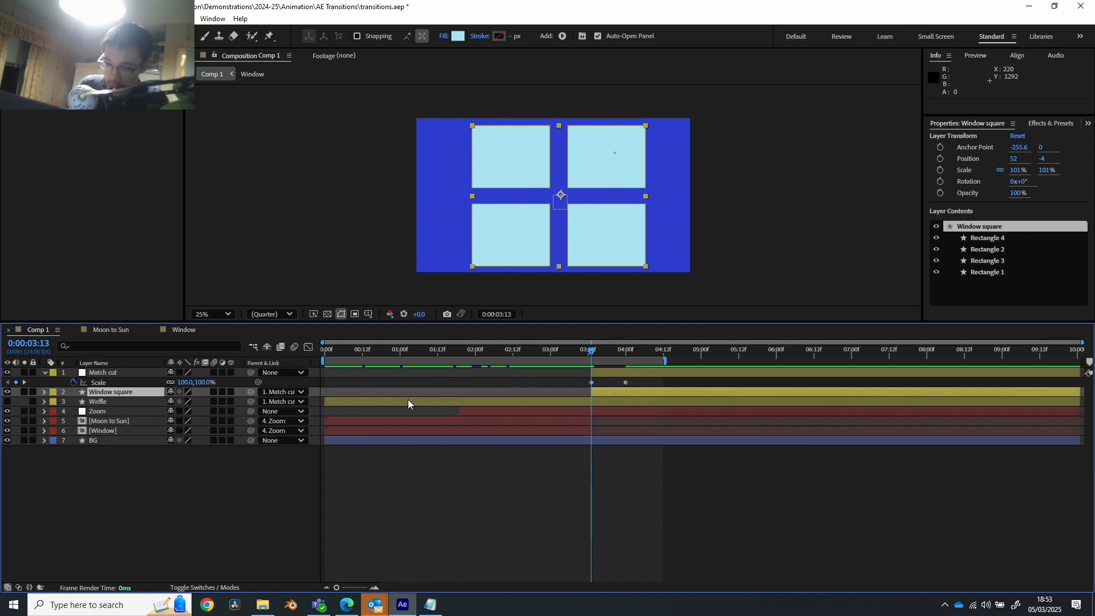
drag(336, 587, 313, 610)
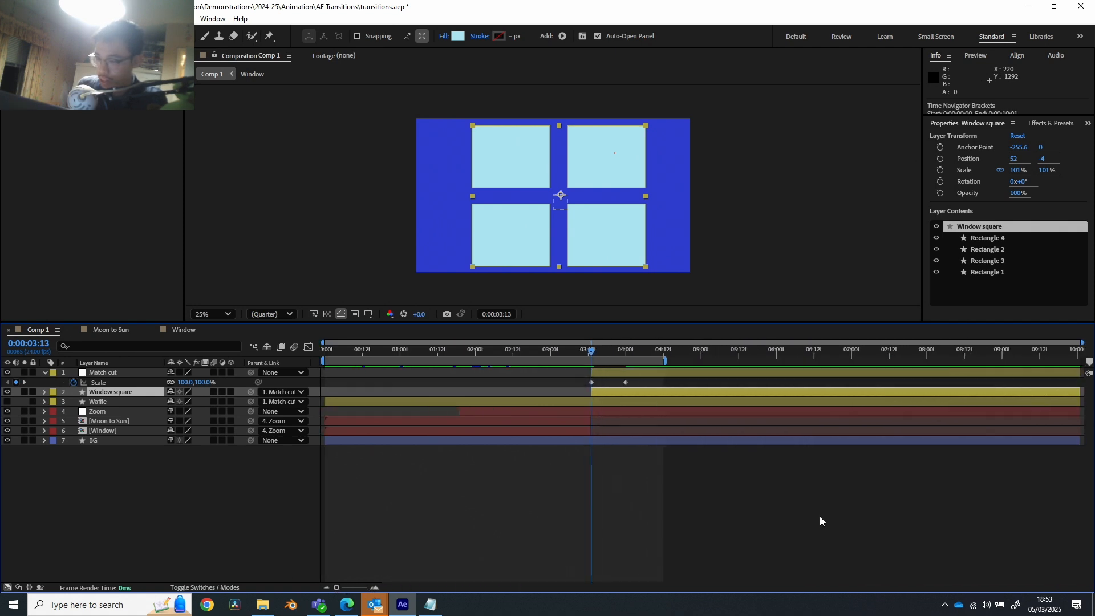
Trim the Window square layer to end at 0:00:04:00 and the Waffle layer to start at that same time.
drag(1081, 392, 628, 399)
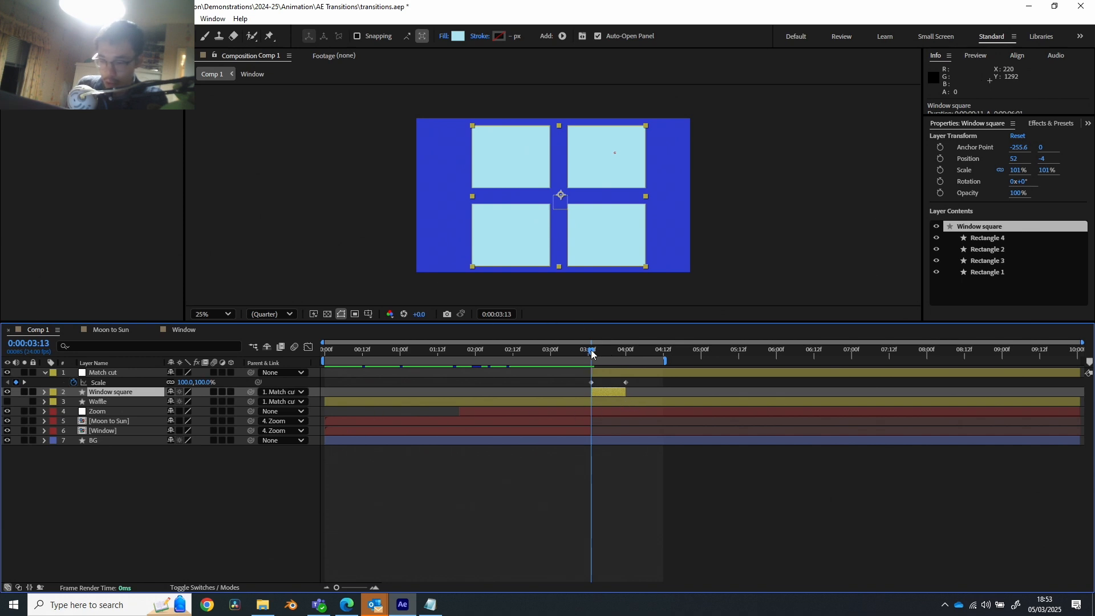
drag(591, 354, 625, 365)
drag(324, 402, 626, 400)
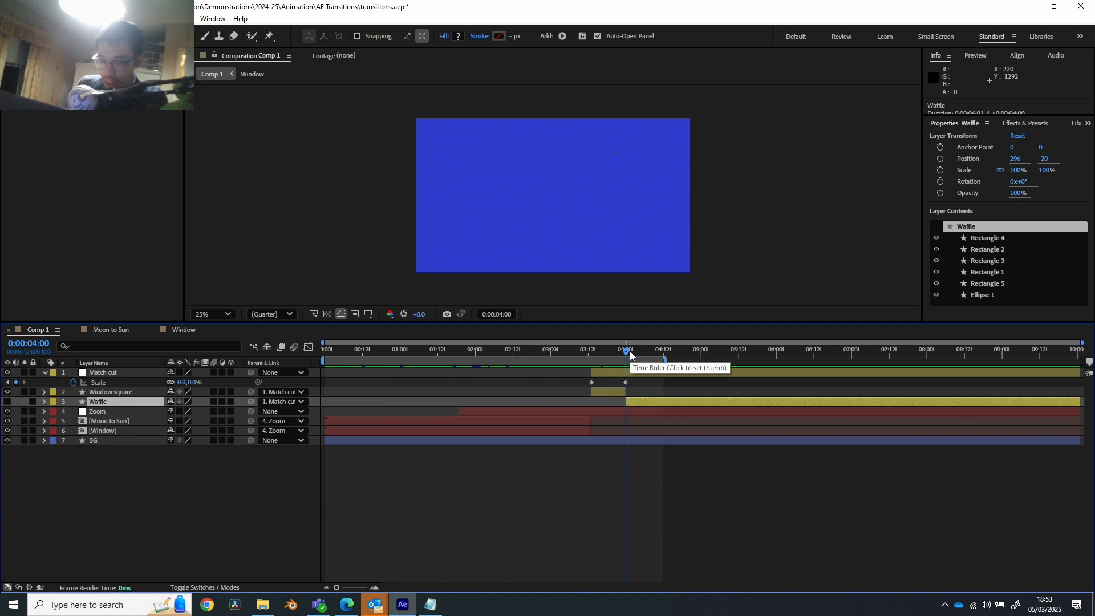
Keyframe the Match cut null's Scale to 100% at 0:00:04:12 and preview the transition from 0:00:03:13.
drag(629, 350, 665, 355)
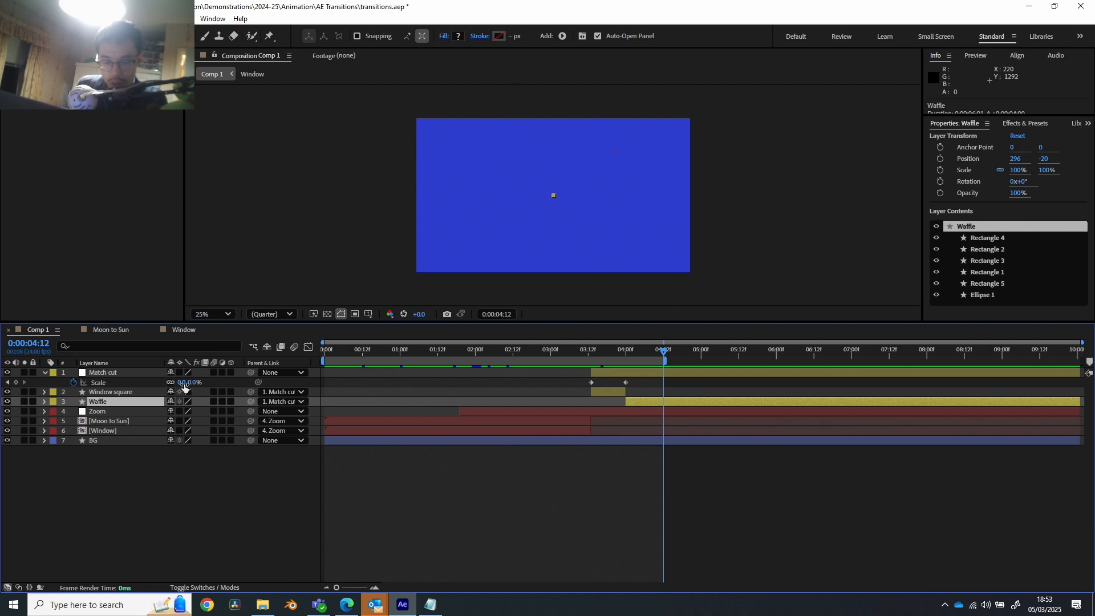
text(100)
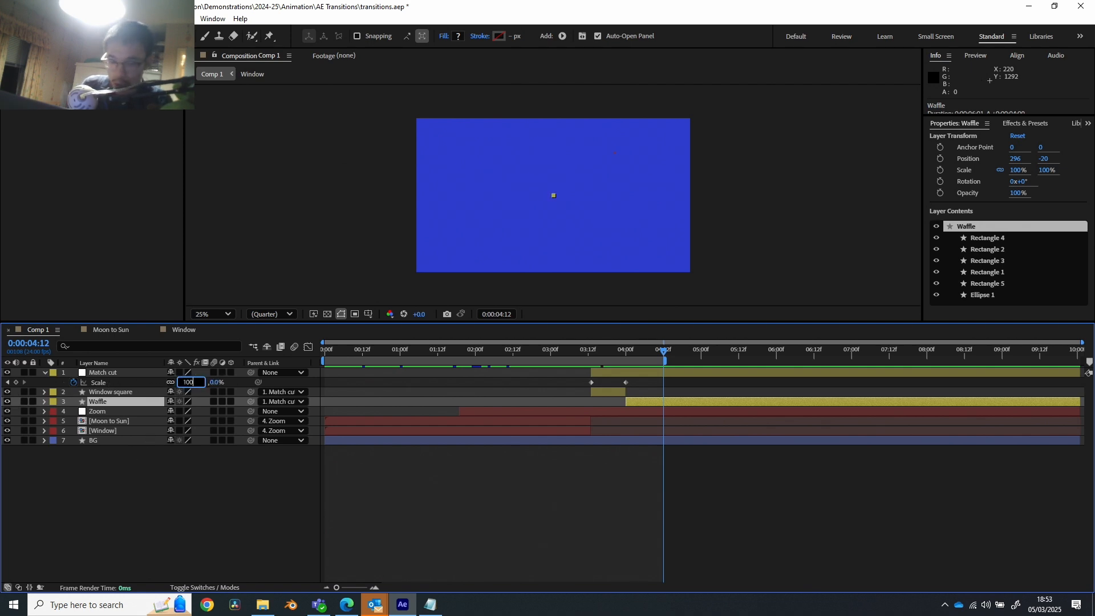
key(Return)
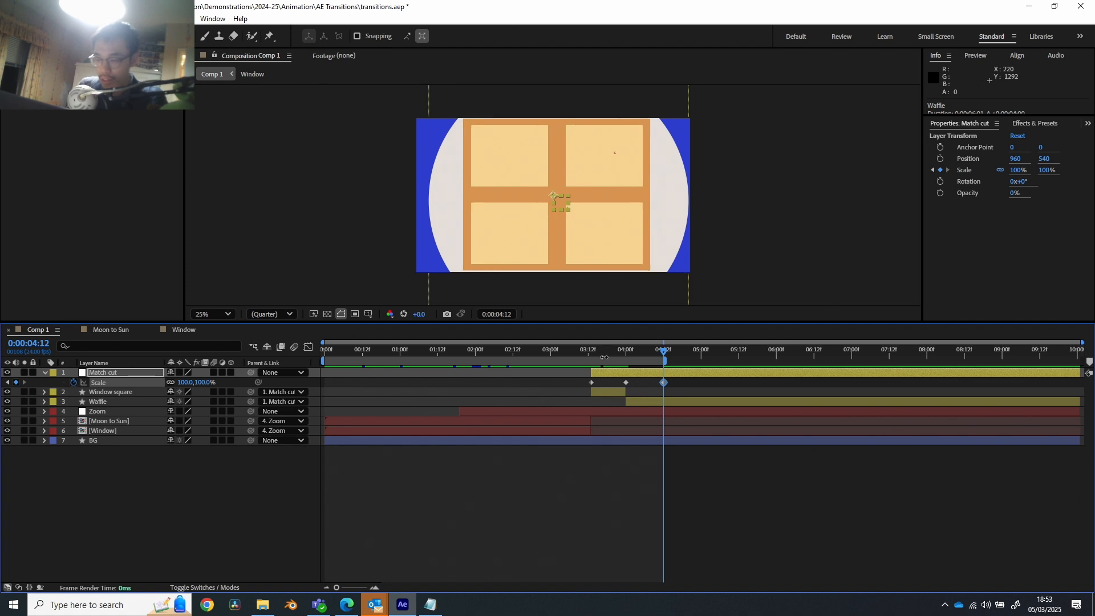
drag(663, 350, 594, 382)
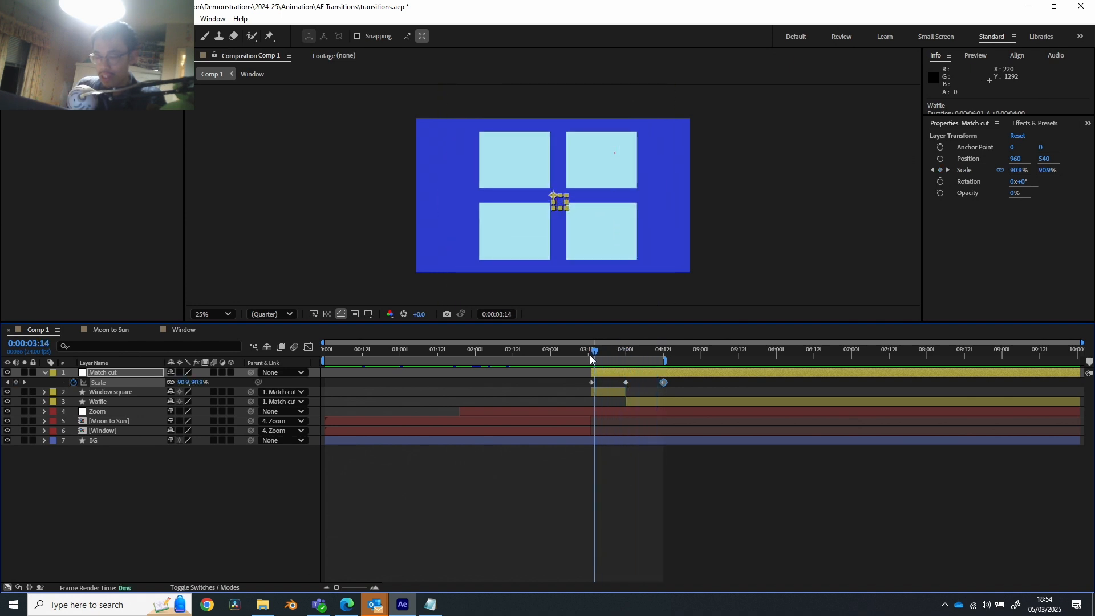
click(590, 355)
key(space)
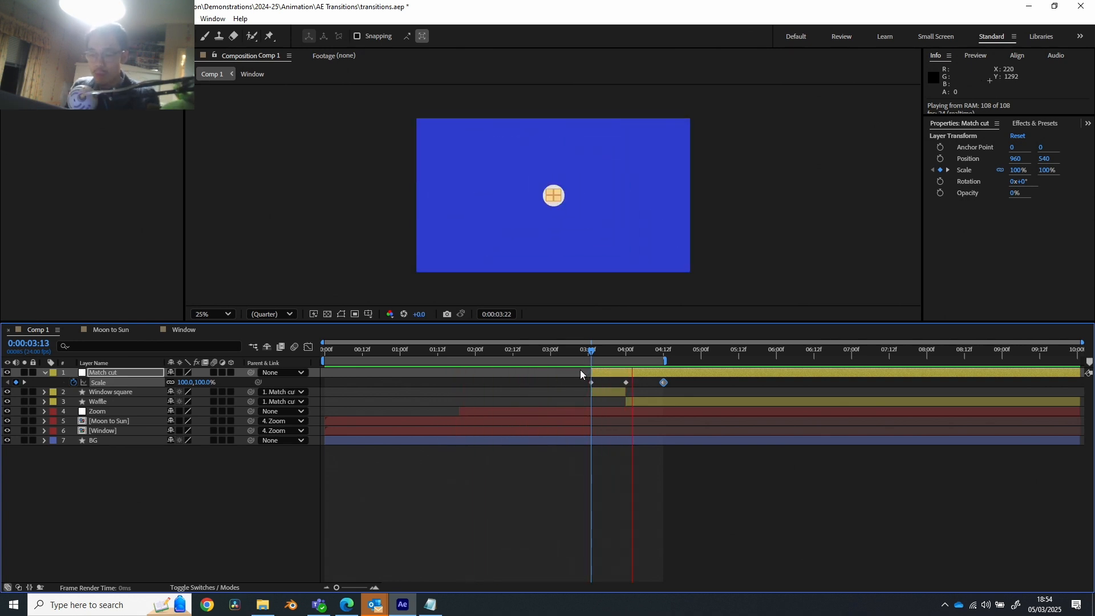
Apply Easy Ease to all the Match cut null's Scale keyframes, preview them, and extend the work area end to 0:00:05:12.
drag(598, 354, 671, 357)
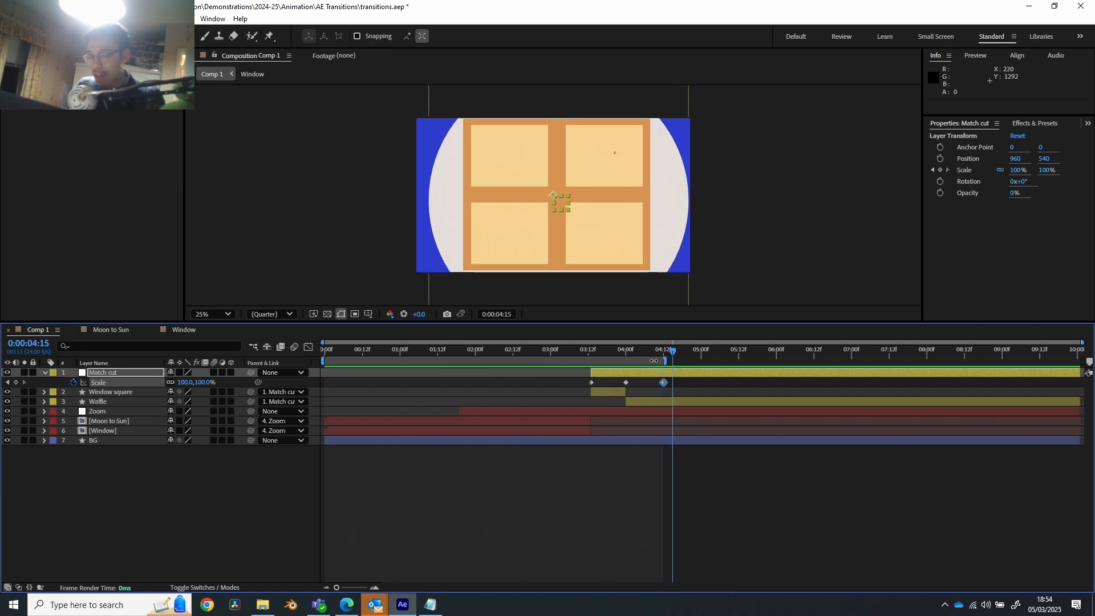
key(ctrl+a)
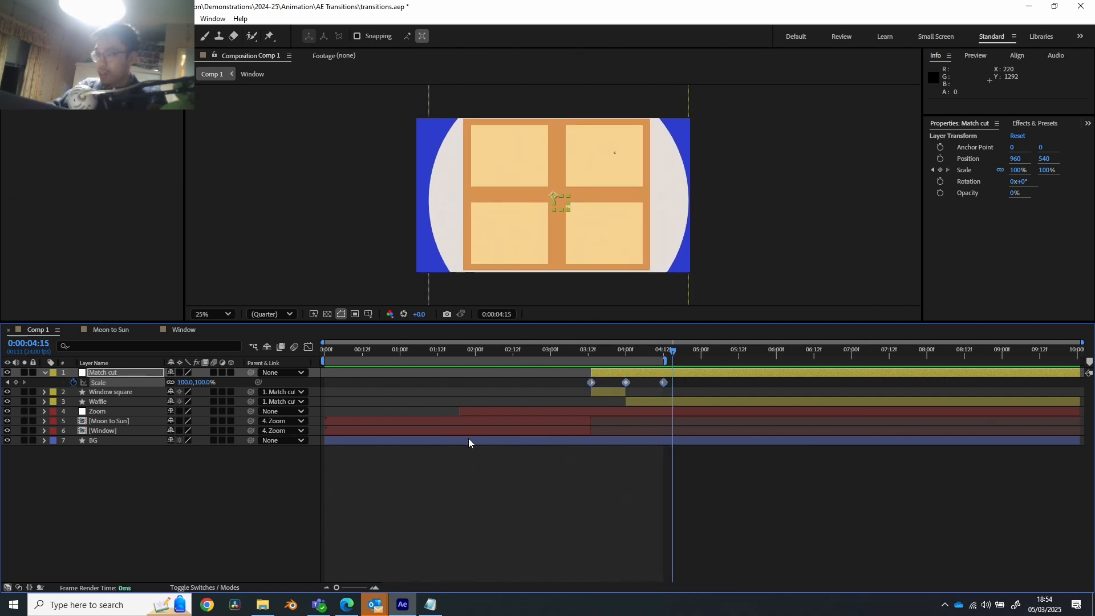
key(F9)
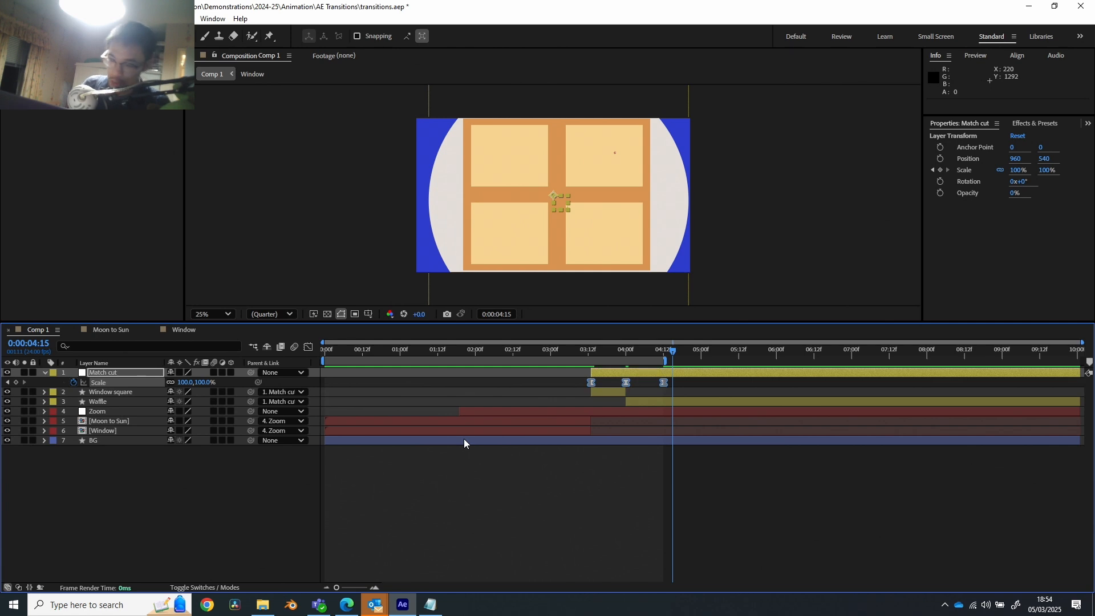
drag(603, 350, 582, 347)
key(space)
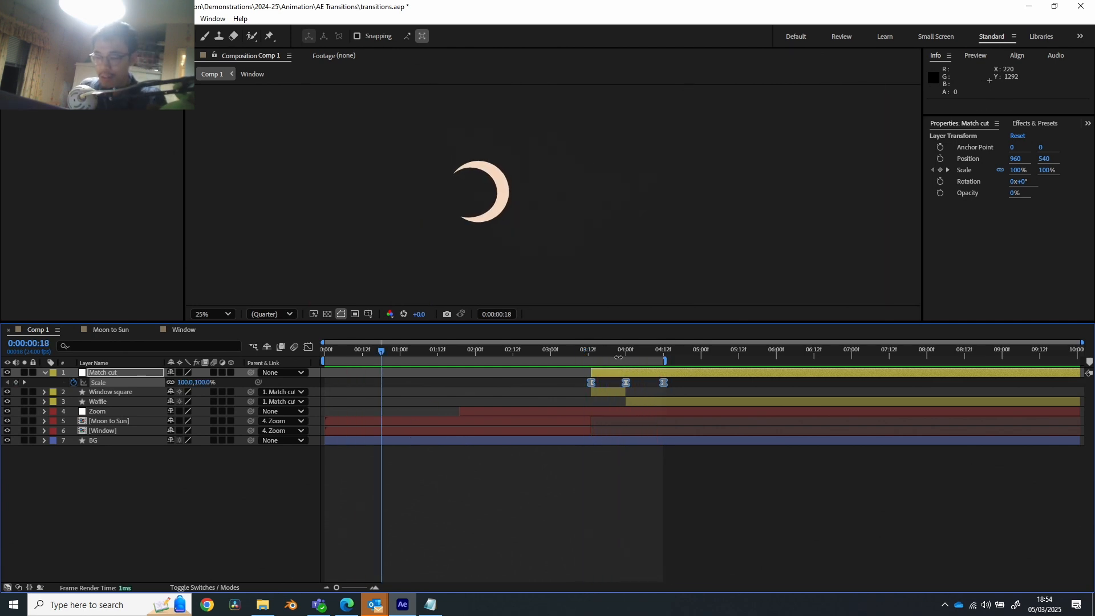
key(space)
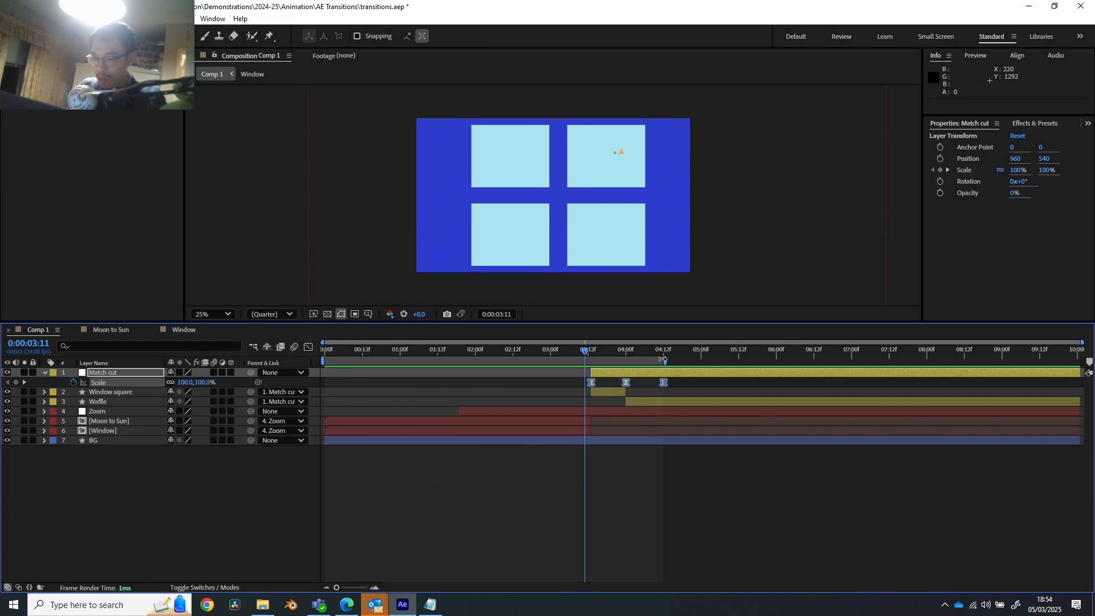
drag(662, 359, 743, 360)
drag(594, 353, 650, 350)
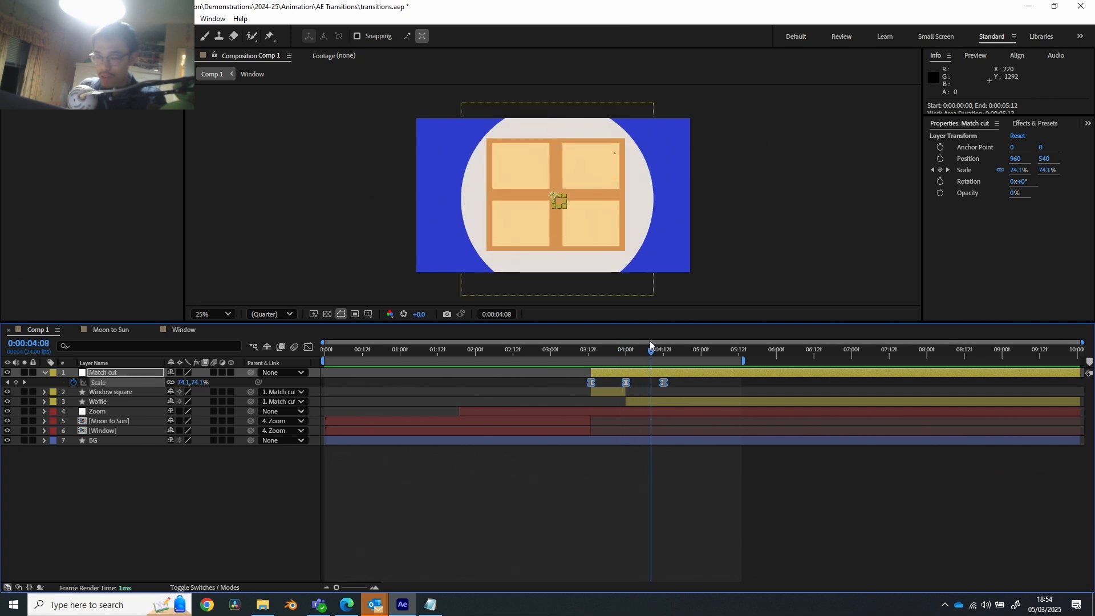
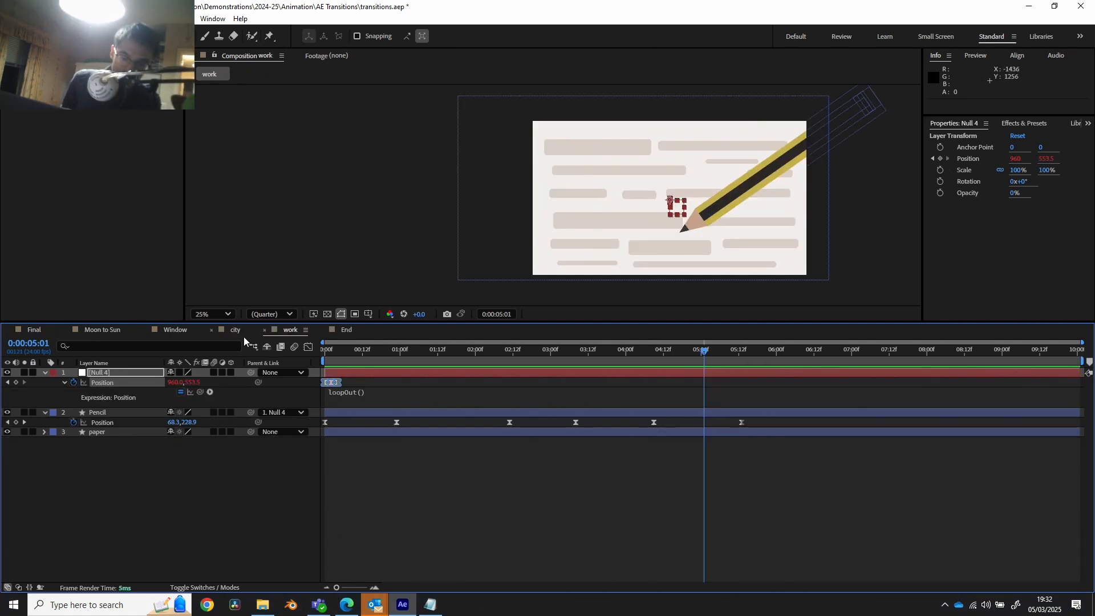
Review the animations in the city, work and End compositions, and return to the Final composition.
click(37, 330)
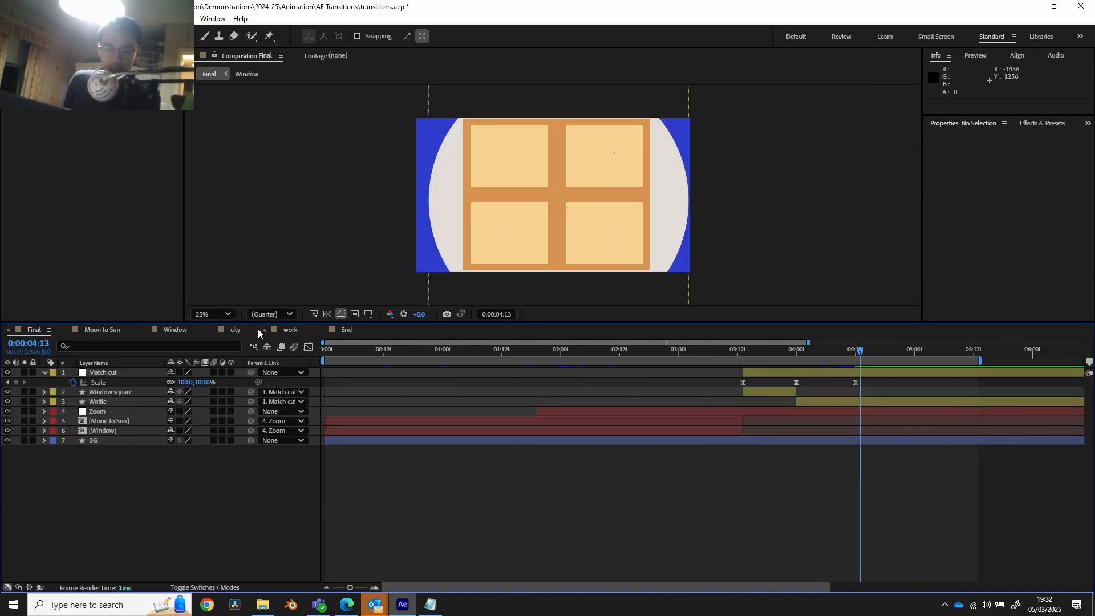
click(257, 331)
drag(360, 357, 518, 365)
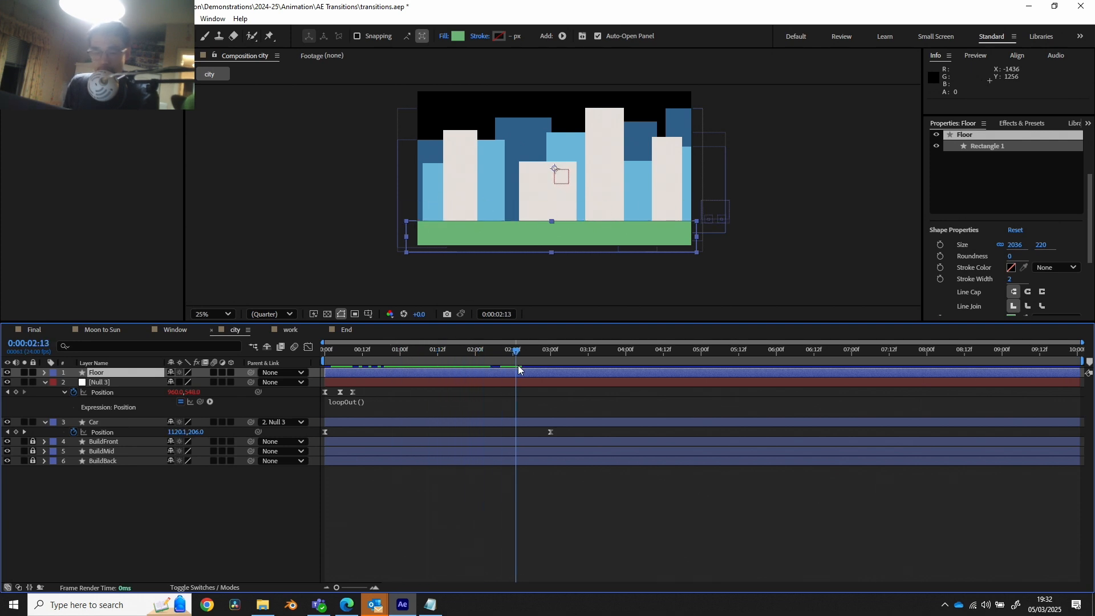
click(289, 329)
mouse_move(368, 353)
mouse_down()
mouse_move(345, 347)
mouse_move(534, 347)
mouse_move(788, 368)
mouse_up()
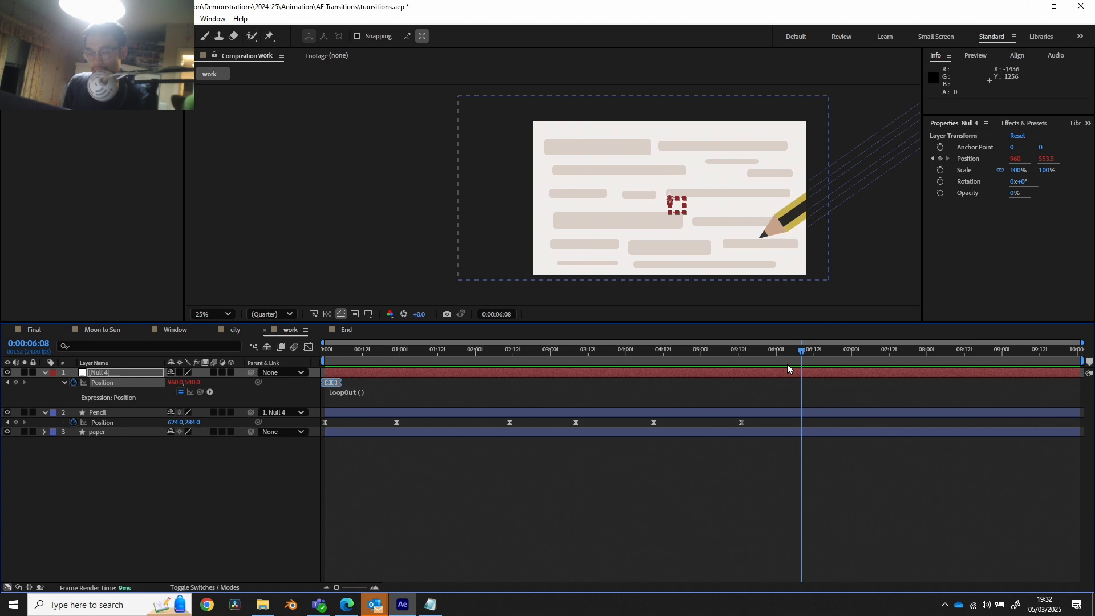
click(346, 331)
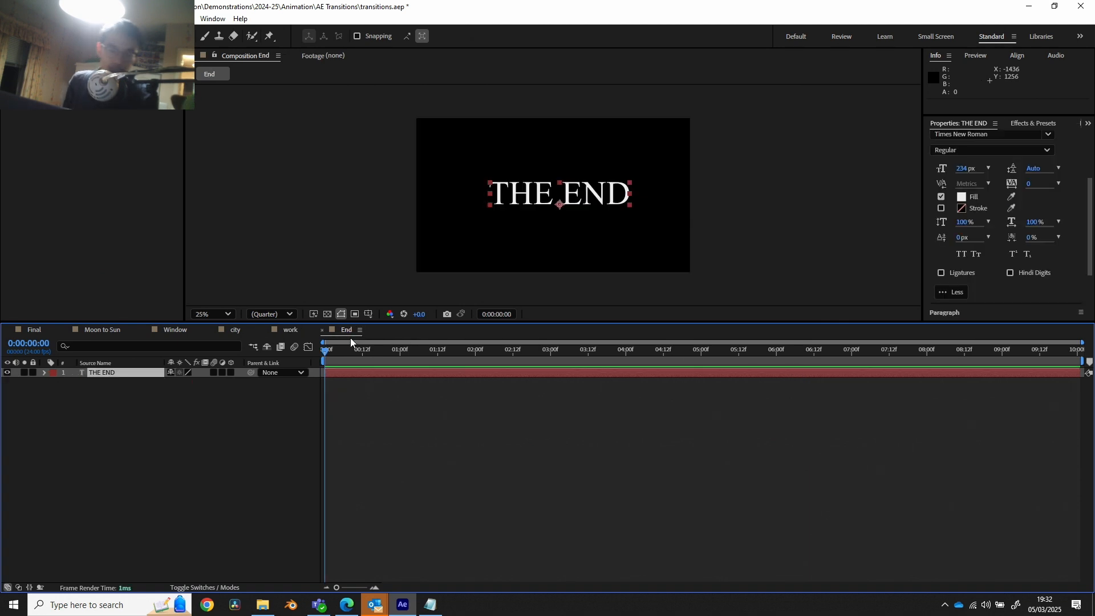
click(30, 328)
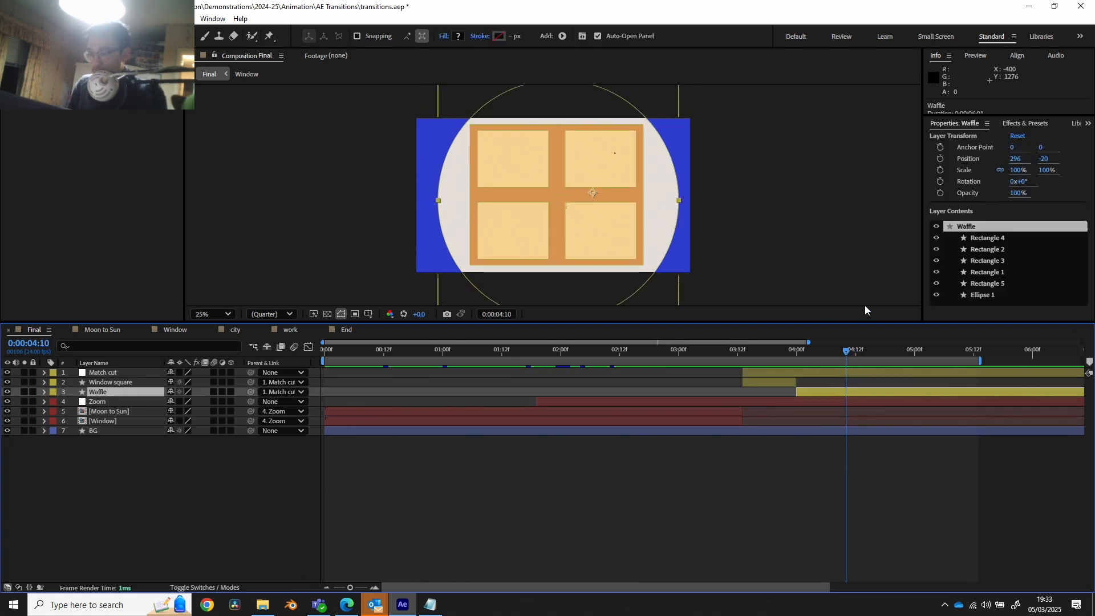
Split the Waffle layer at 0:00:05:00, move its second part to the top of the layer stack and label it Aqua.
drag(850, 350, 916, 378)
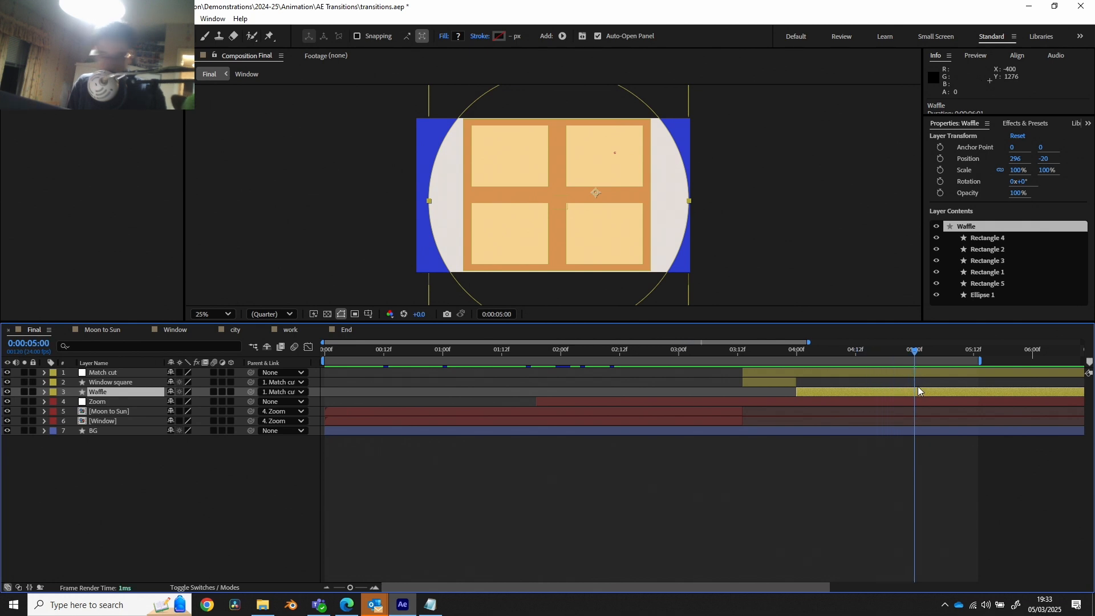
key(ctrl+shift+d)
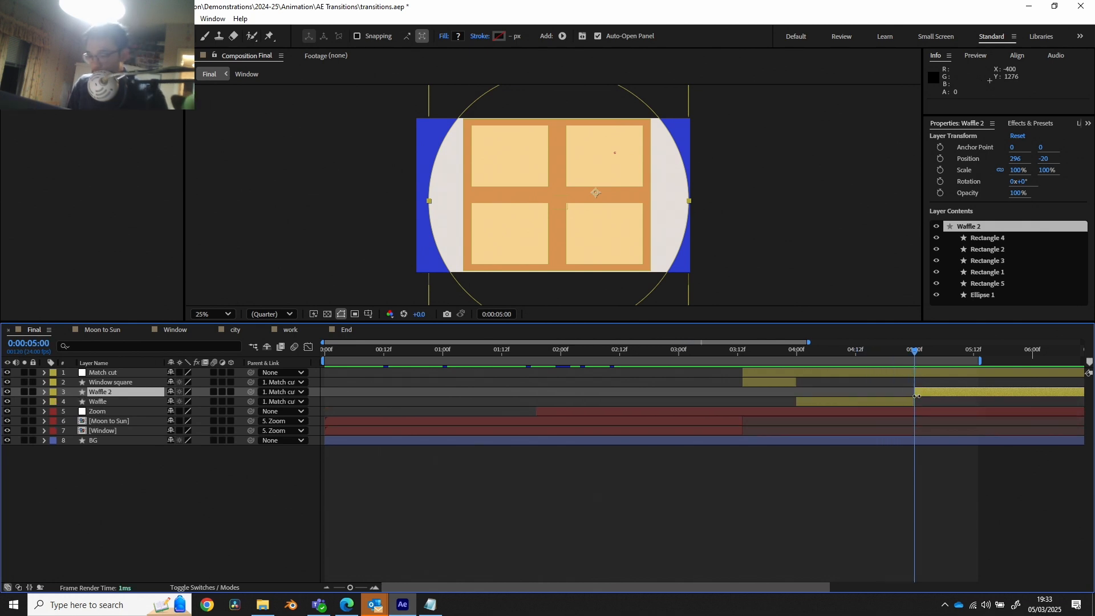
drag(92, 391, 100, 374)
click(51, 374)
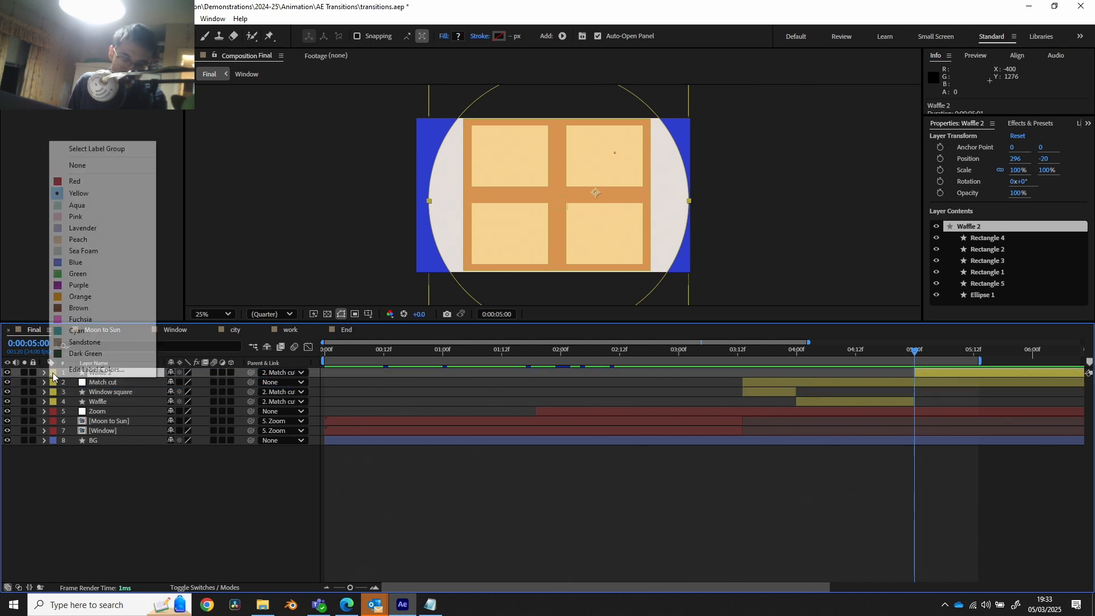
click(73, 206)
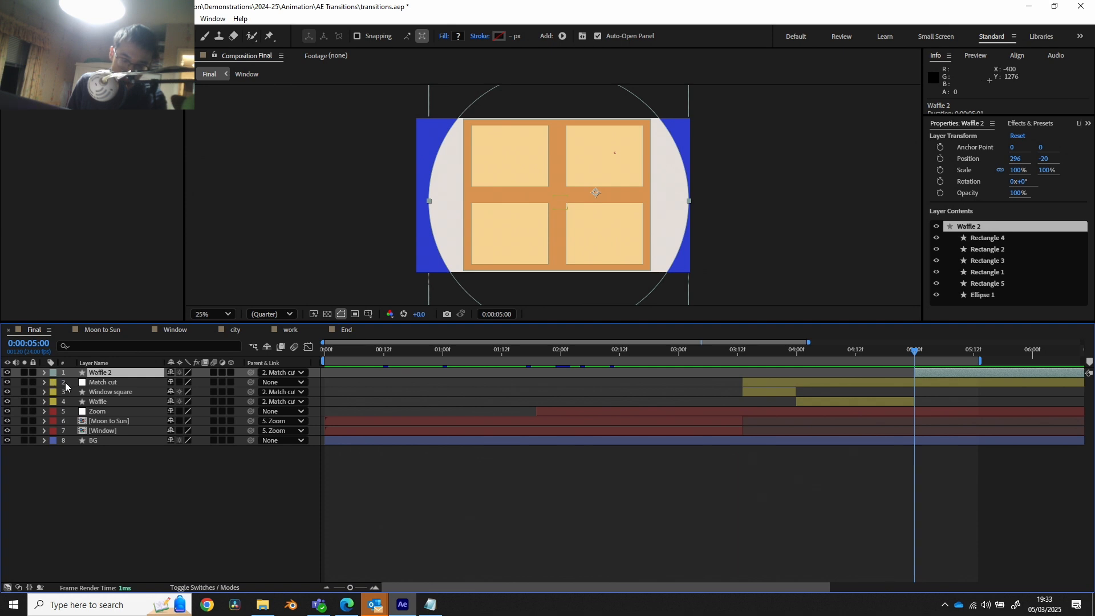
Add a new null object to the Final composition and name it "Action cut".
right_click(148, 504)
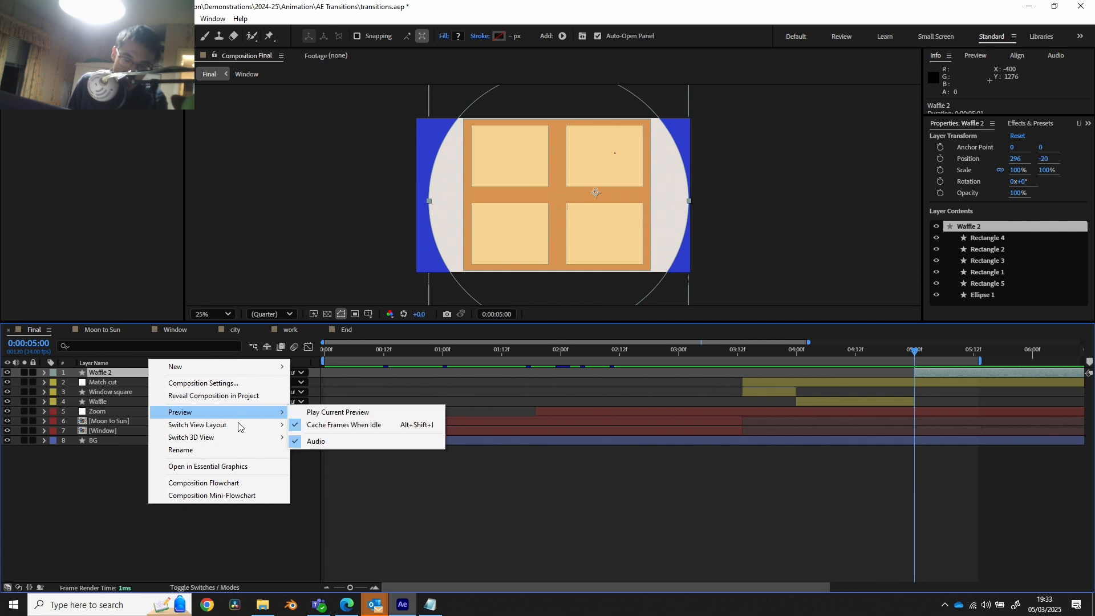
mouse_move(196, 371)
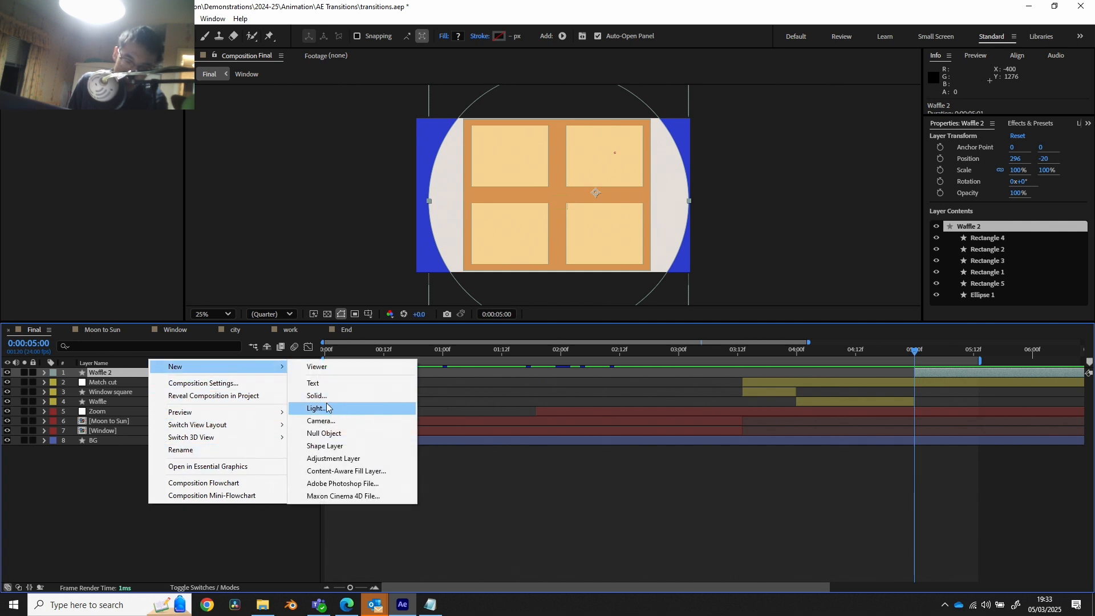
click(322, 432)
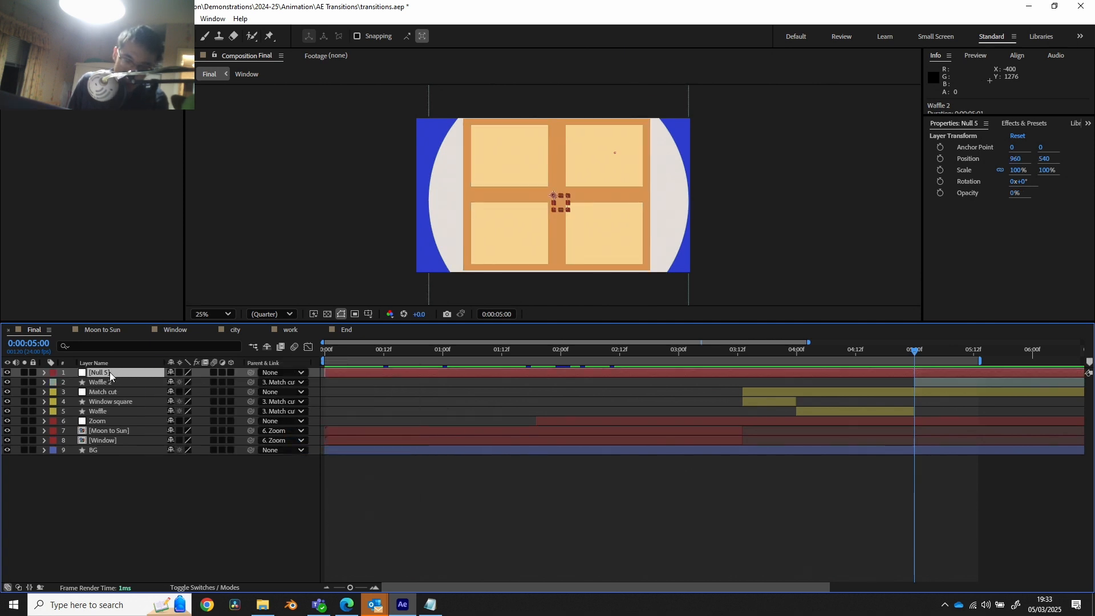
key(Return)
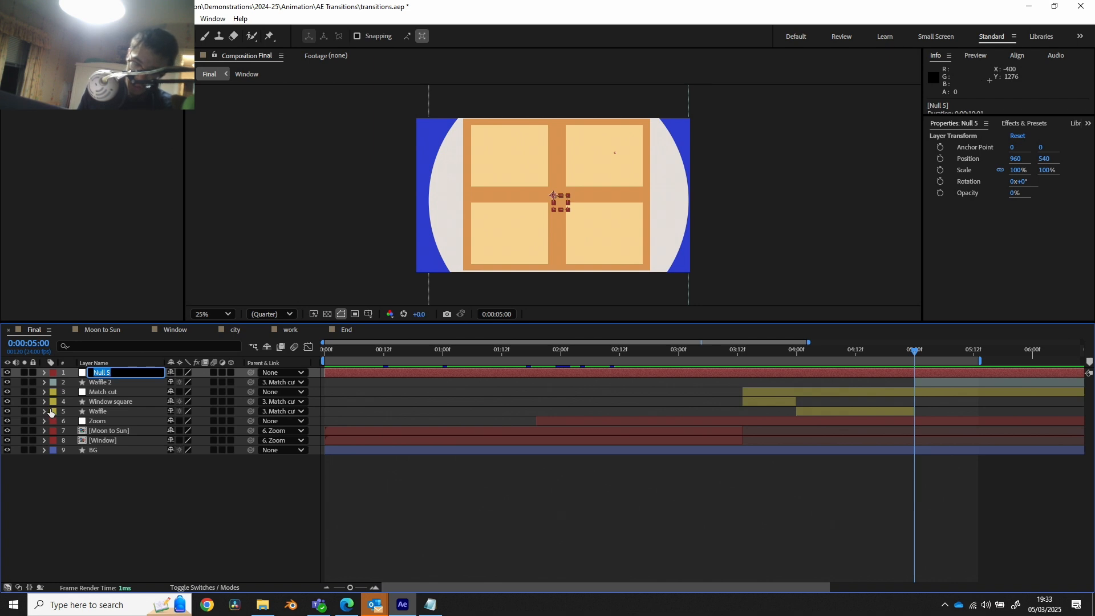
text(Action)
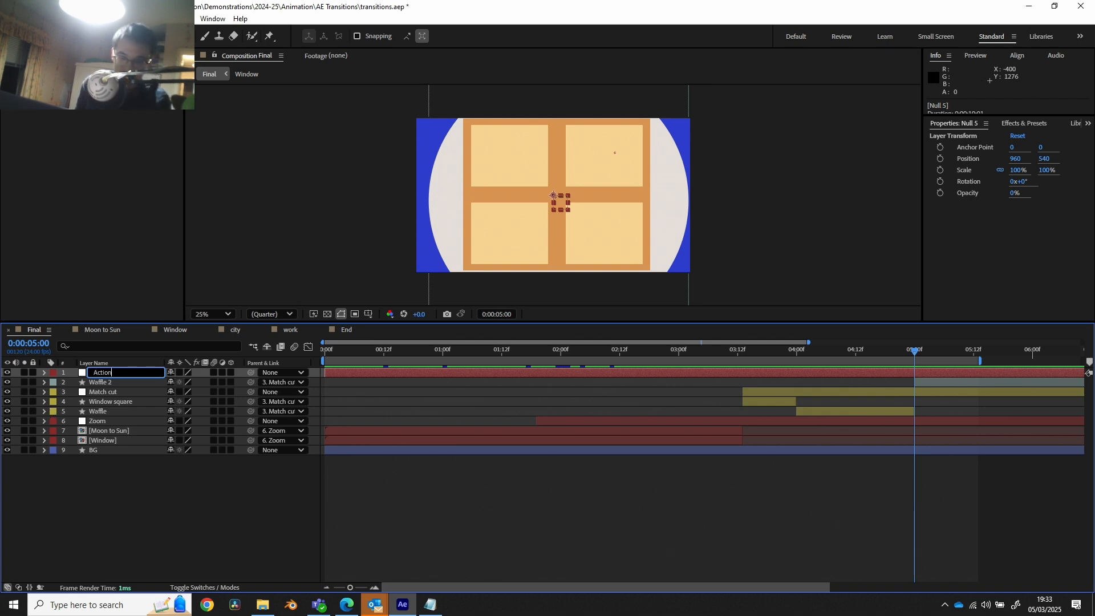
text( cut)
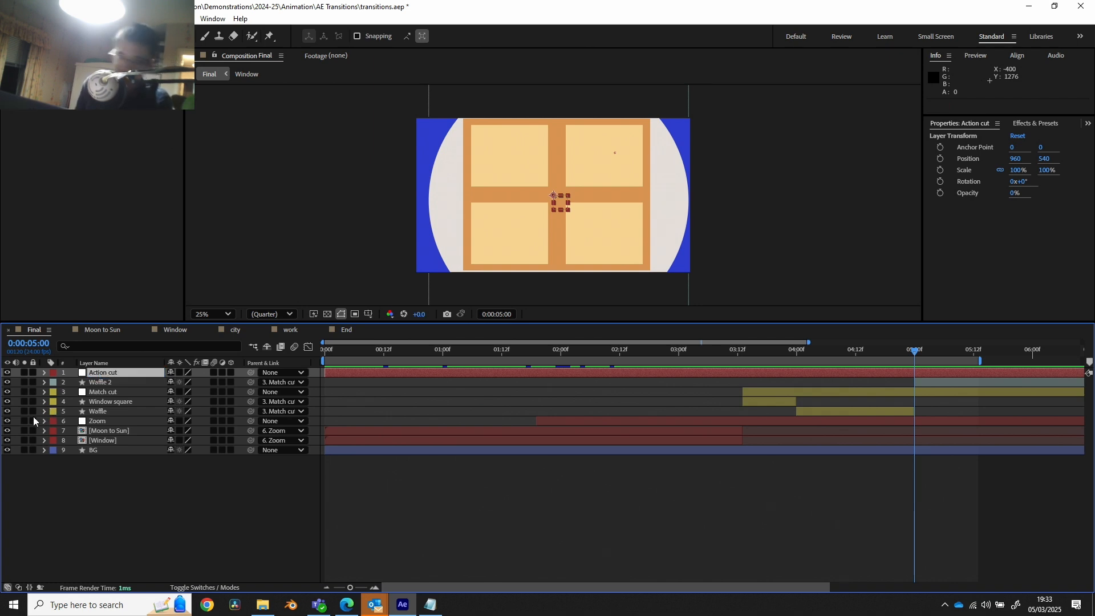
Add the city composition to Final as a layer directly beneath Waffle 2.
click(72, 505)
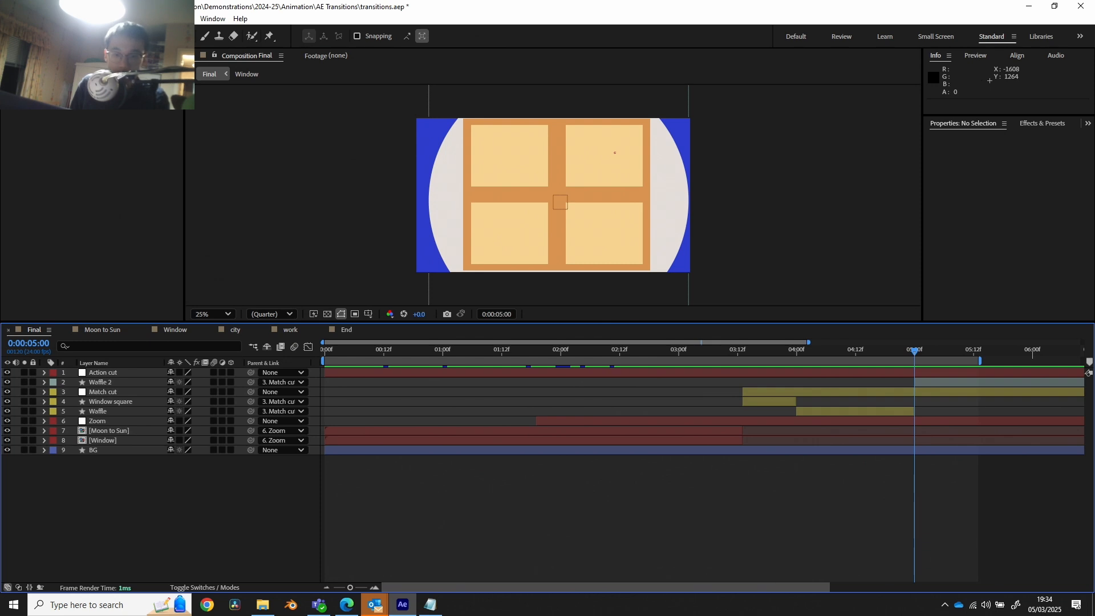
key(ctrl+0)
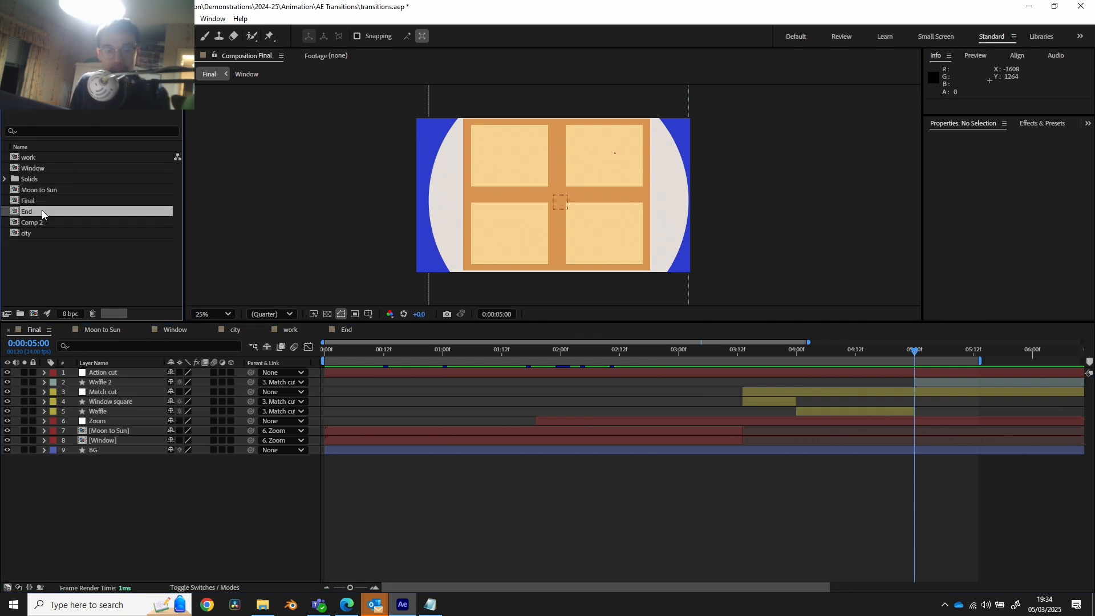
drag(26, 232, 120, 385)
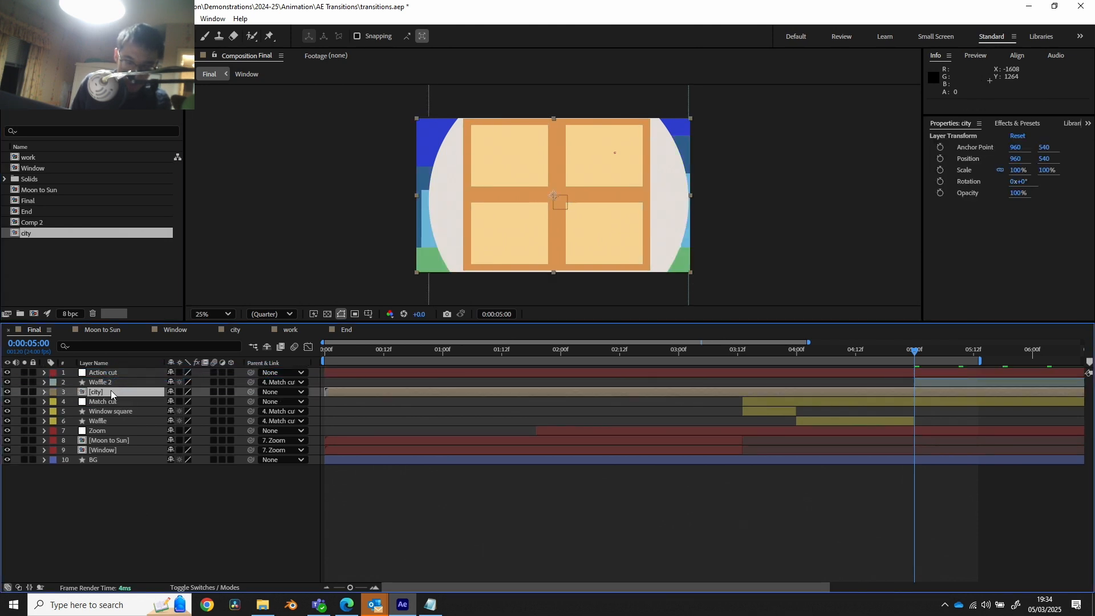
Label the city layer and the Action cut null Aqua to match the Waffle 2 layer.
click(53, 382)
click(34, 372)
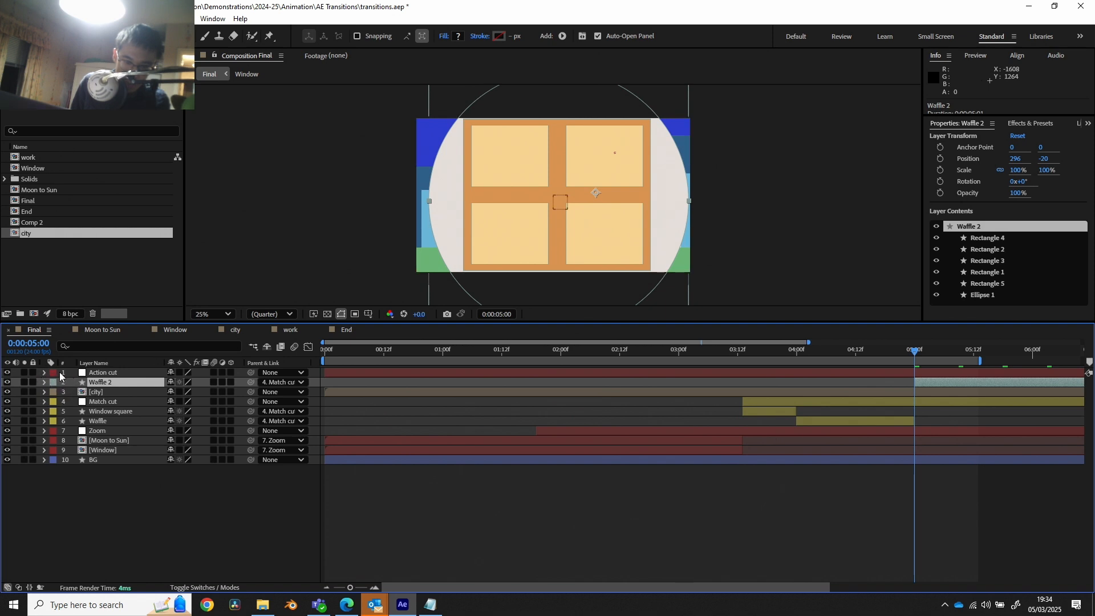
click(54, 371)
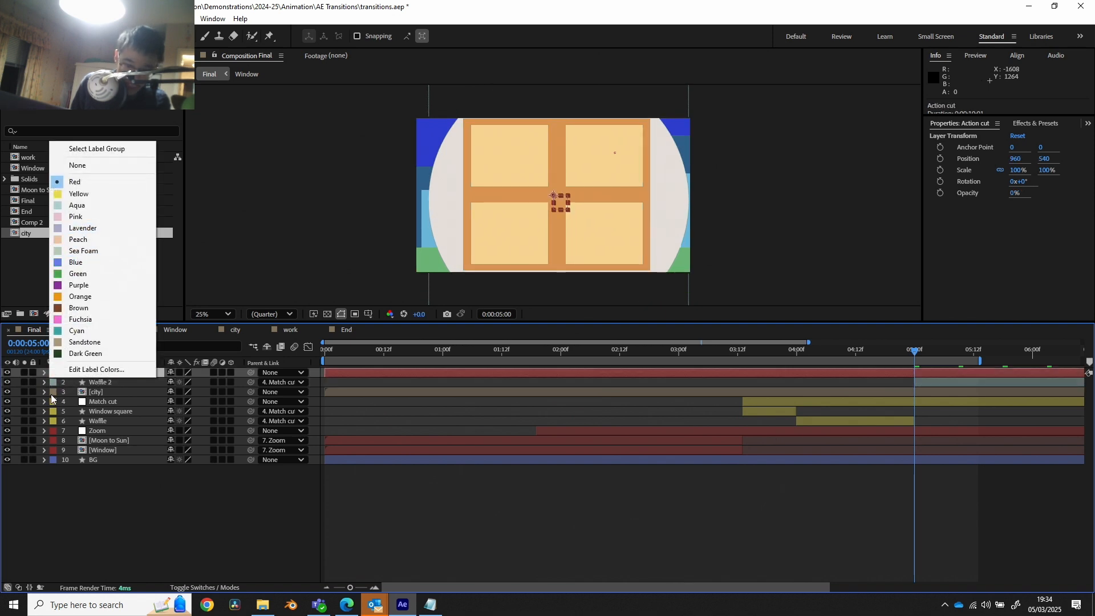
click(50, 395)
click(53, 400)
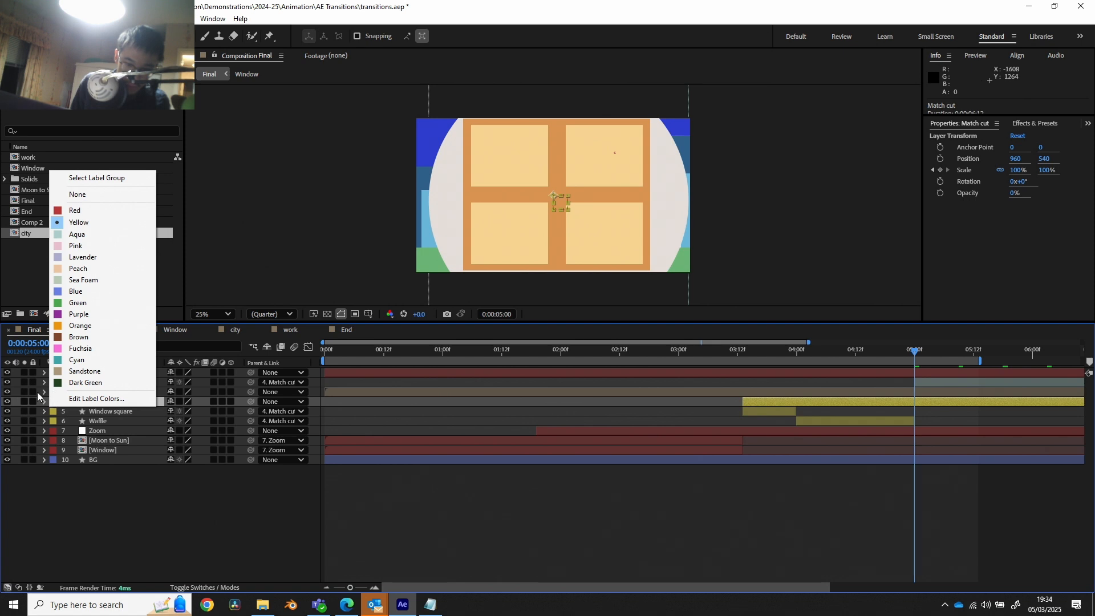
click(37, 391)
click(53, 390)
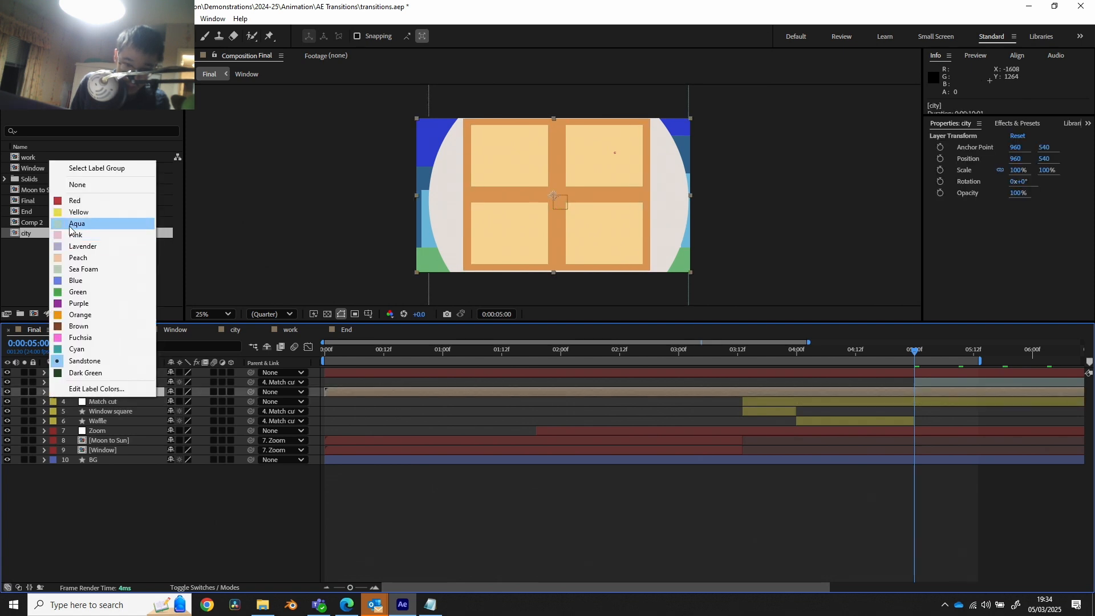
click(75, 223)
click(53, 374)
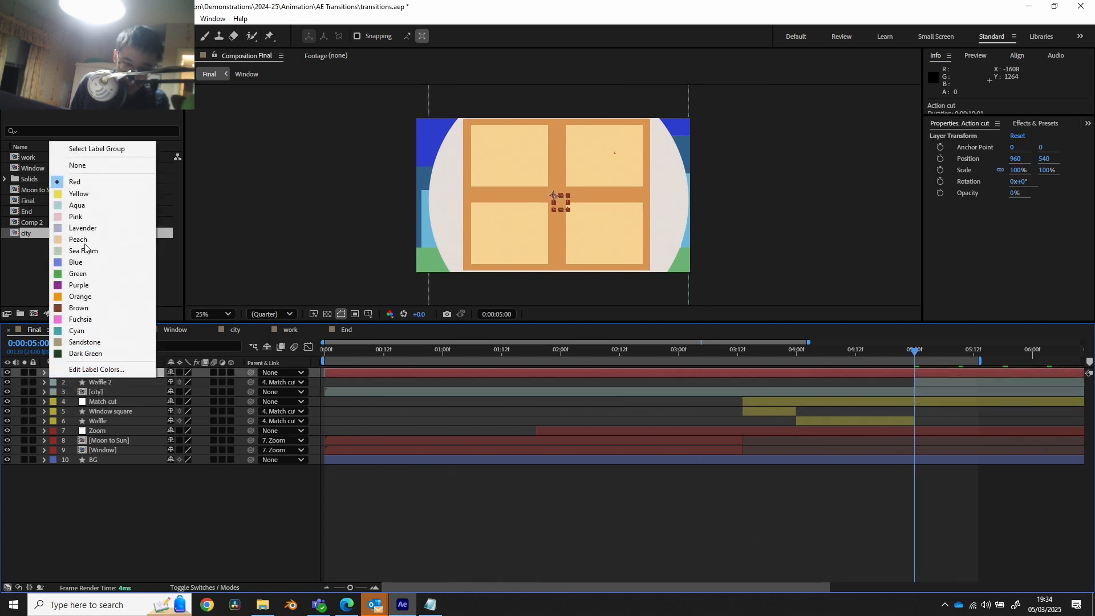
click(89, 212)
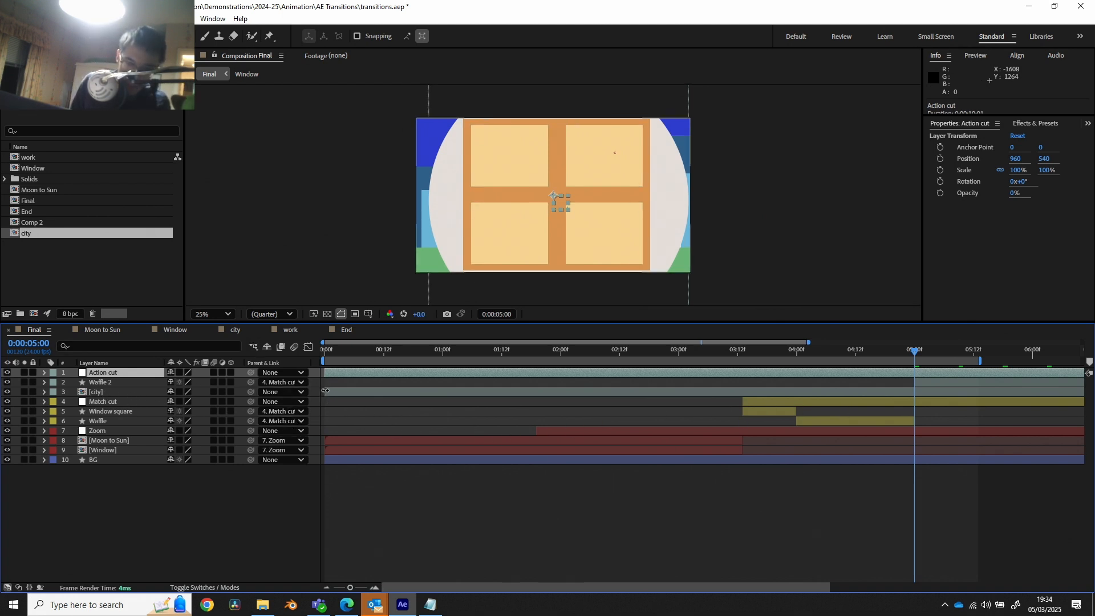
Trim the start of the city layer to 0:00:05:00 and place the current time at 0:00:06:00.
click(326, 390)
drag(326, 391, 914, 398)
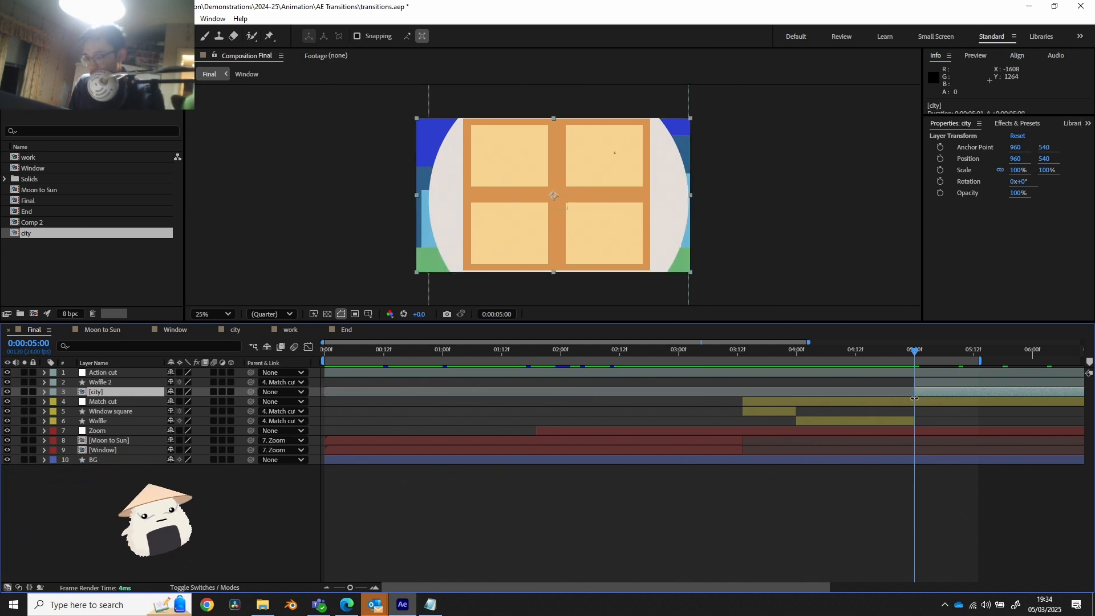
click(1027, 349)
click(1031, 348)
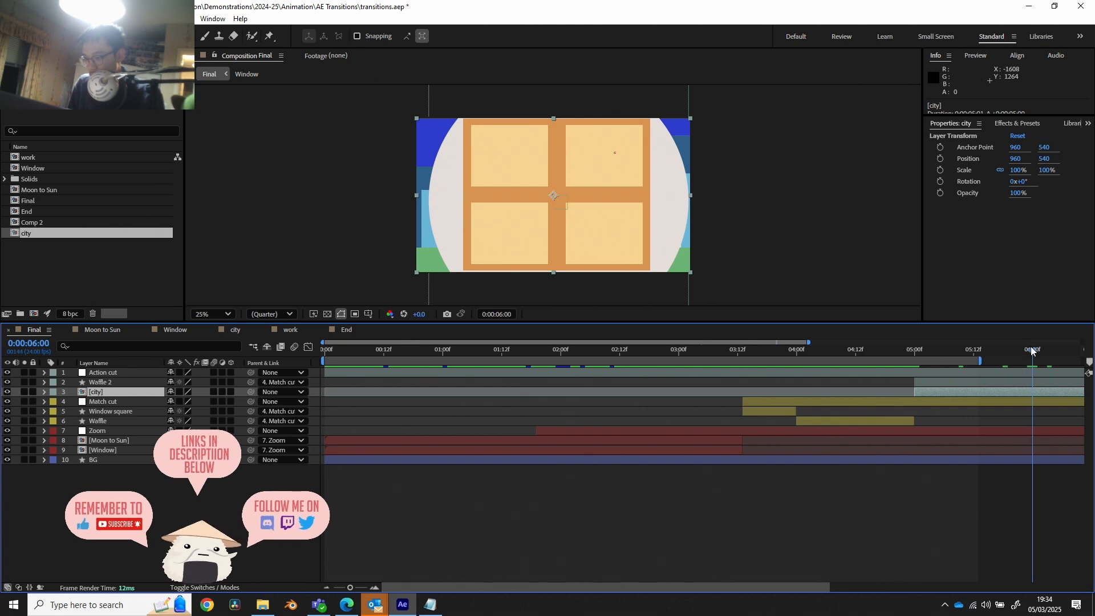
mouse_move(916, 392)
mouse_down()
mouse_move(1028, 392)
mouse_move(915, 392)
mouse_up()
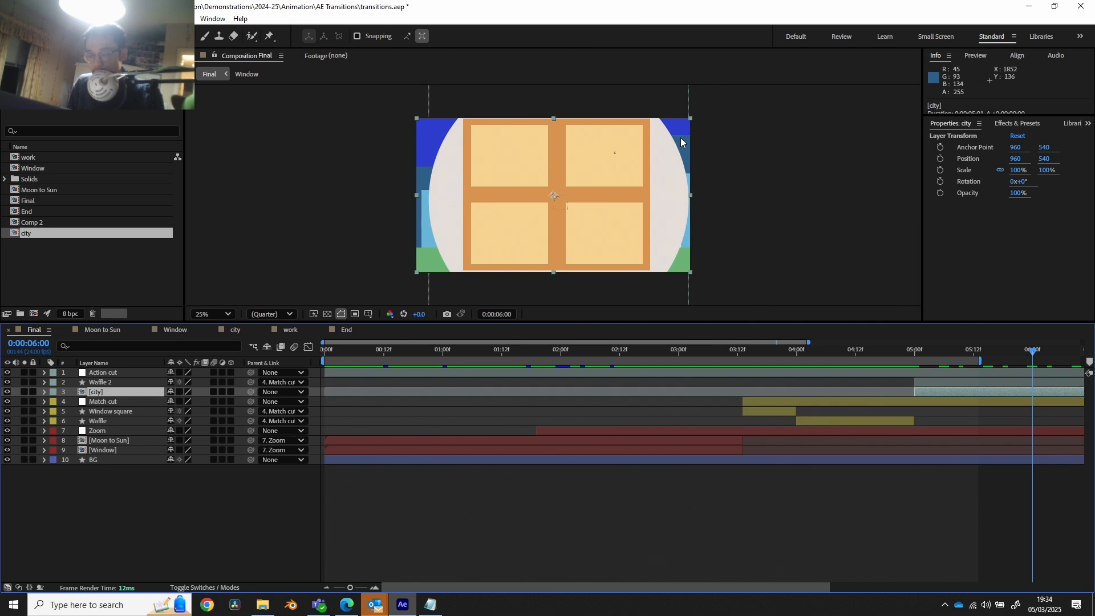
Move the city layer straight down to Position 960, 1624, and parent city and Waffle 2 to the Action cut null.
drag(680, 139, 681, 265)
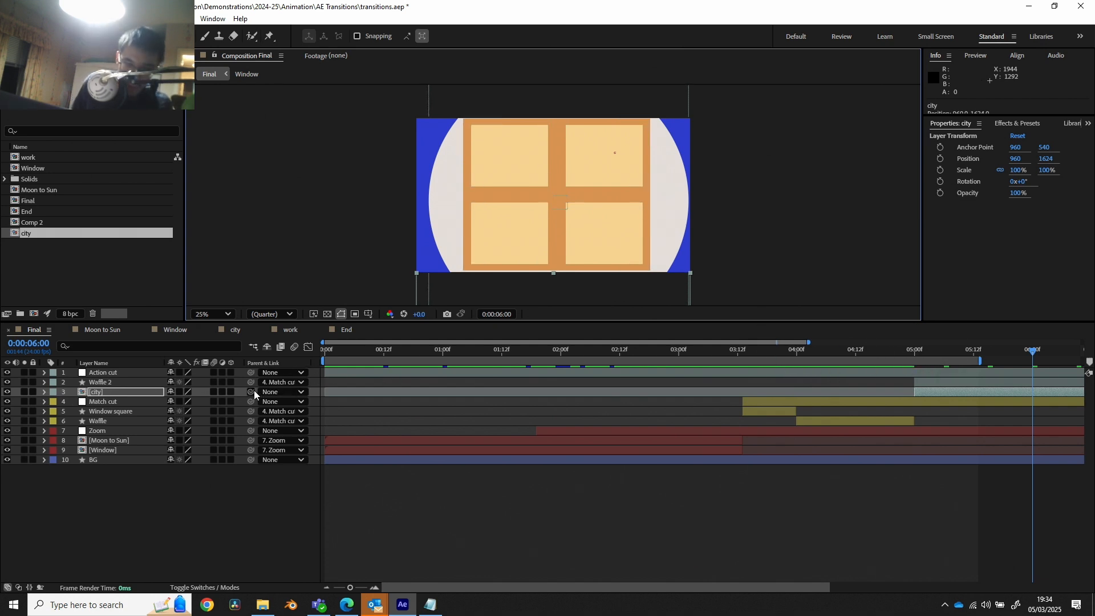
drag(254, 390, 136, 371)
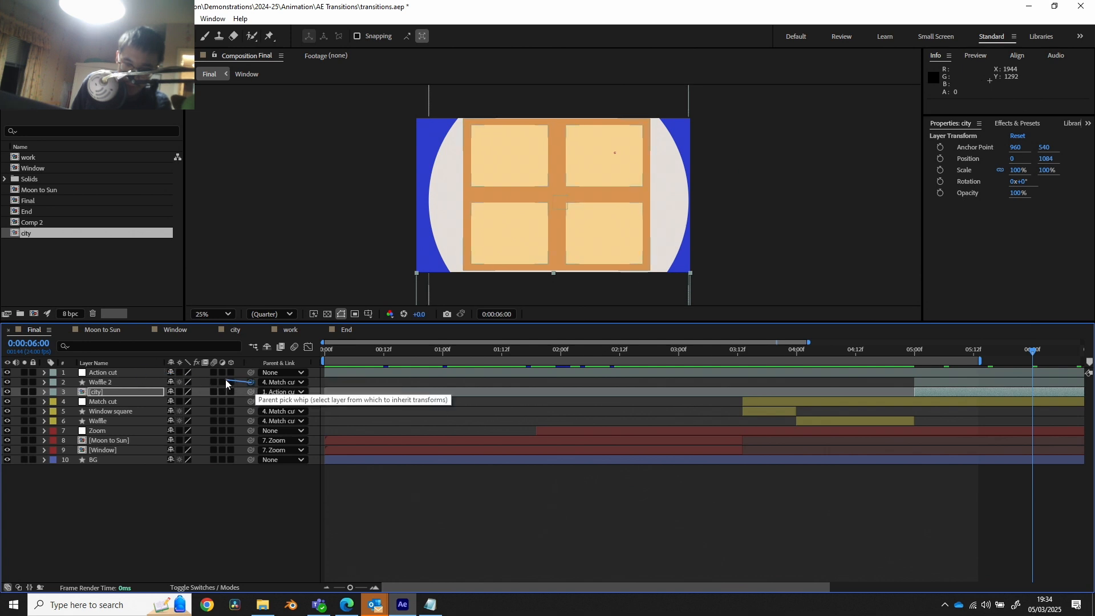
drag(250, 381, 146, 372)
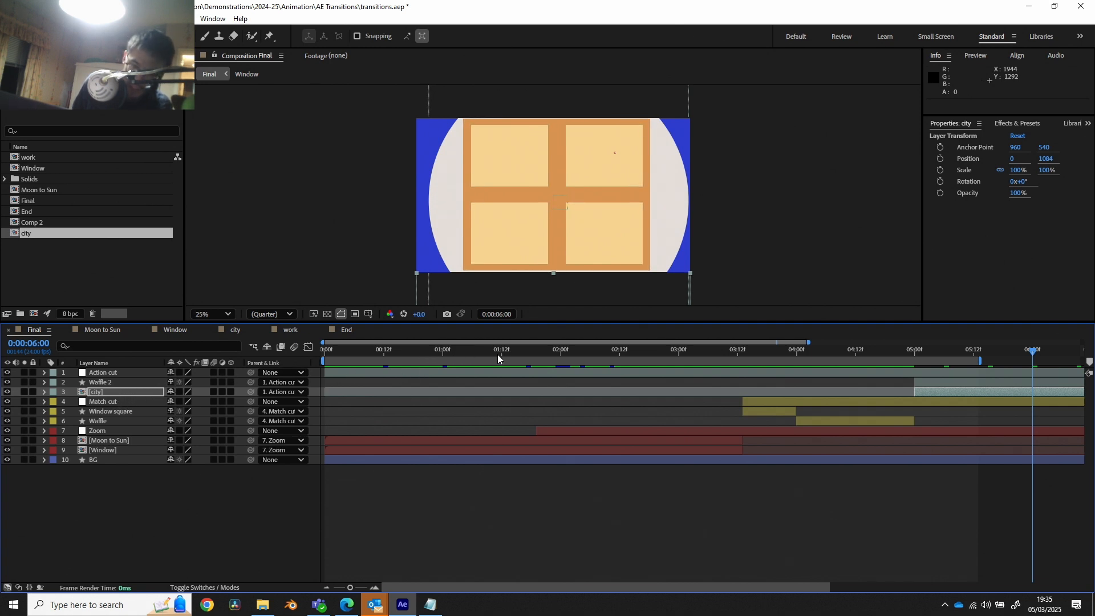
Reveal the Action cut null's Position property and shift the city layer in time so its own first frame starts at 0:00:05:00.
click(137, 373)
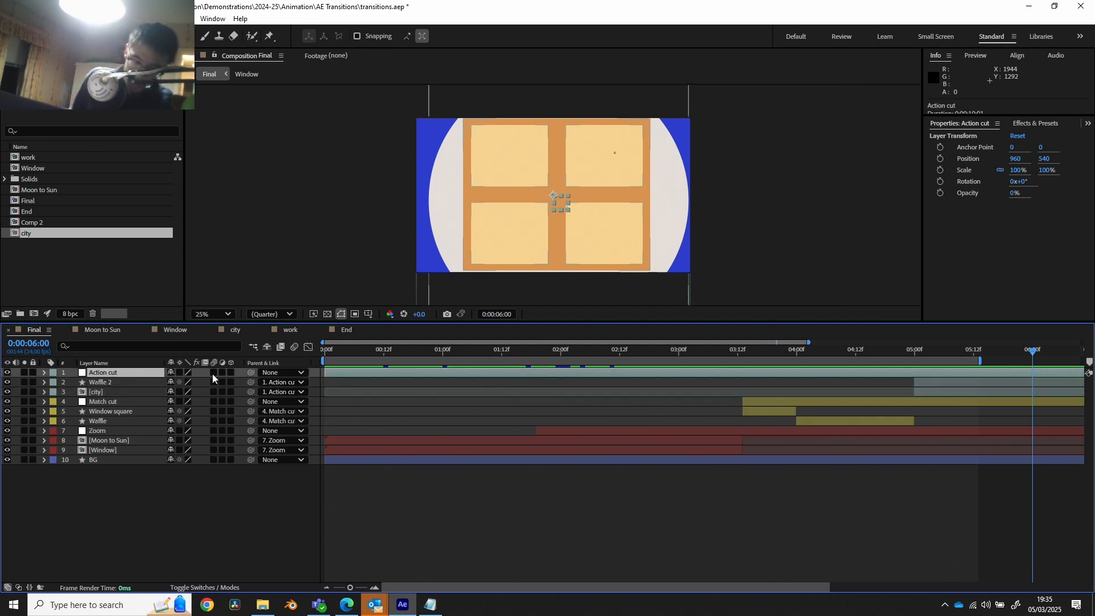
key(p)
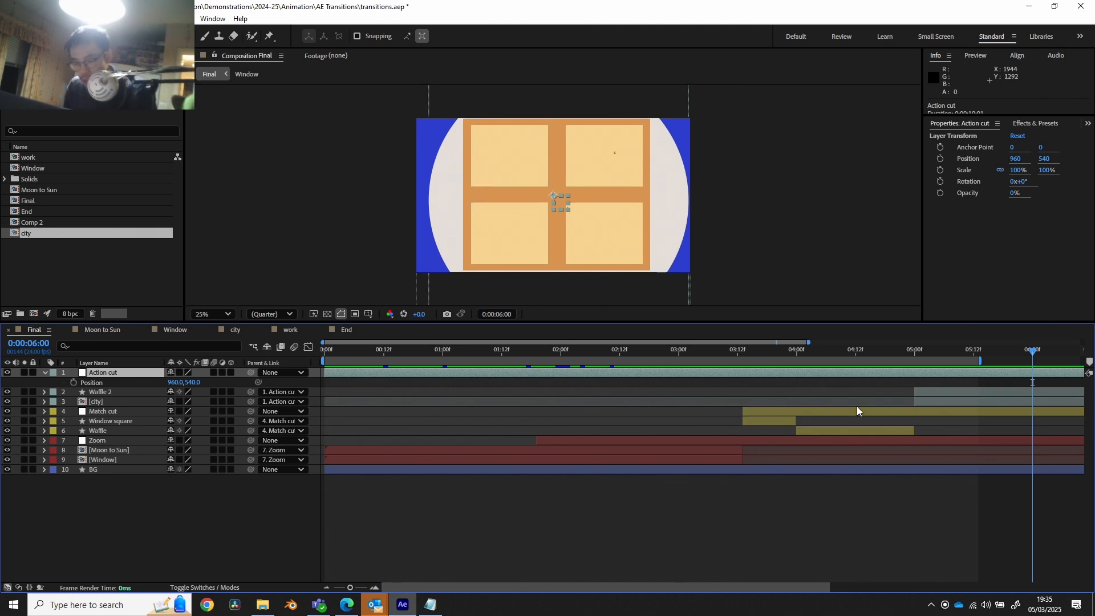
click(830, 405)
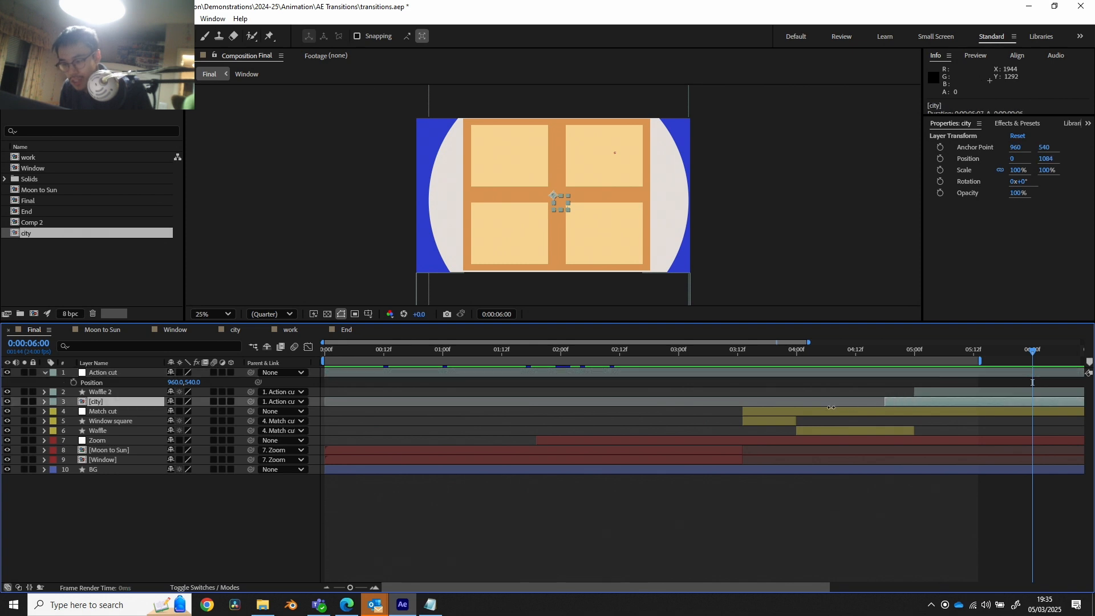
drag(831, 407, 980, 404)
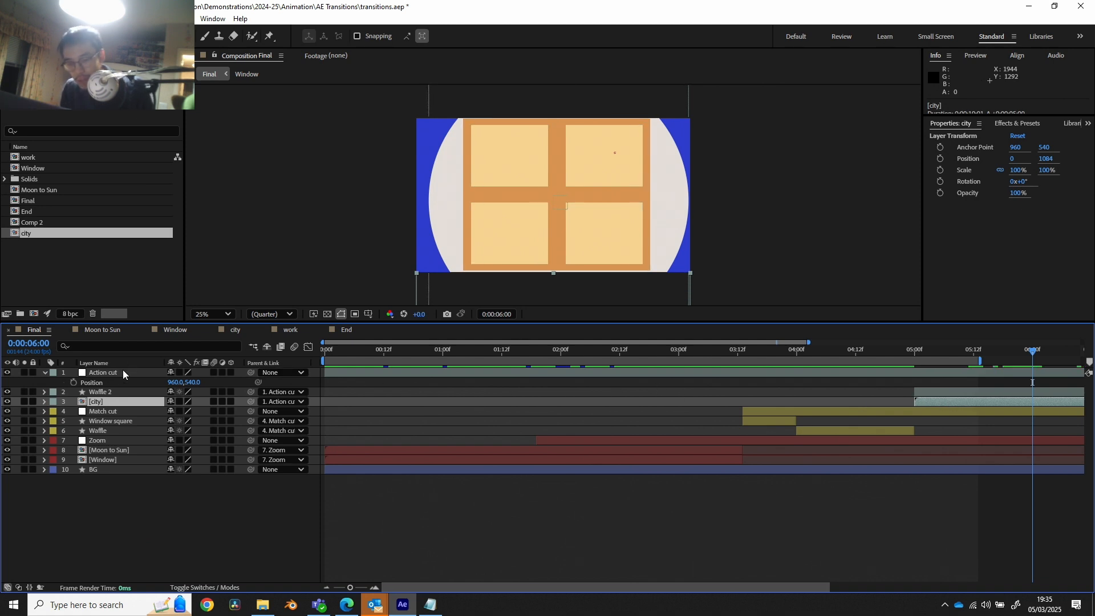
mouse_move(956, 399)
mouse_down()
mouse_move(982, 400)
mouse_move(943, 399)
mouse_move(956, 400)
mouse_up()
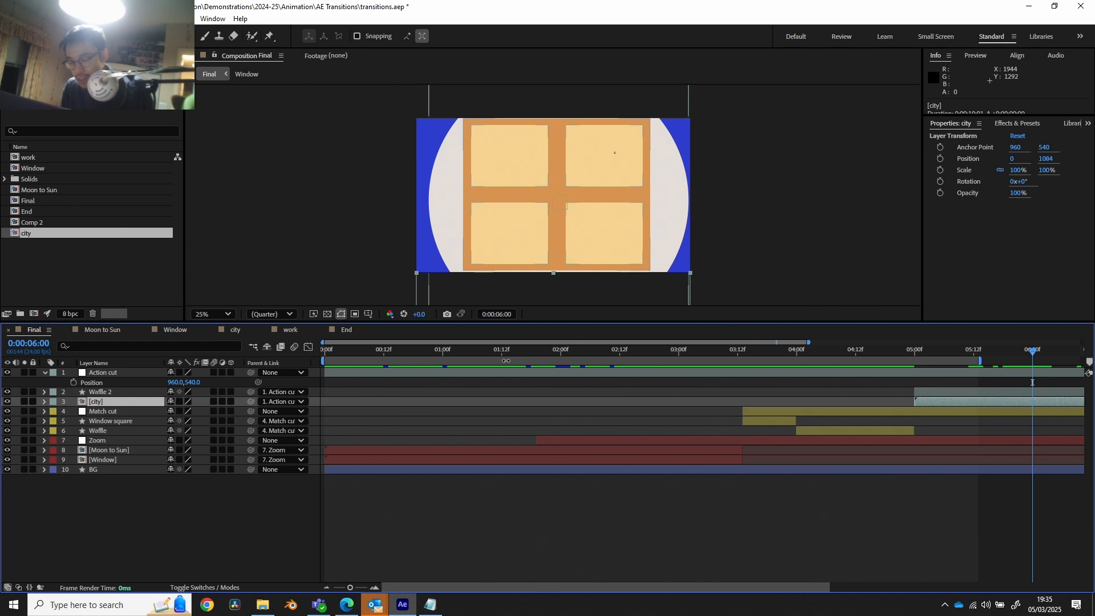
Trim the start of the Action cut layer to 0:00:04:12.
click(107, 372)
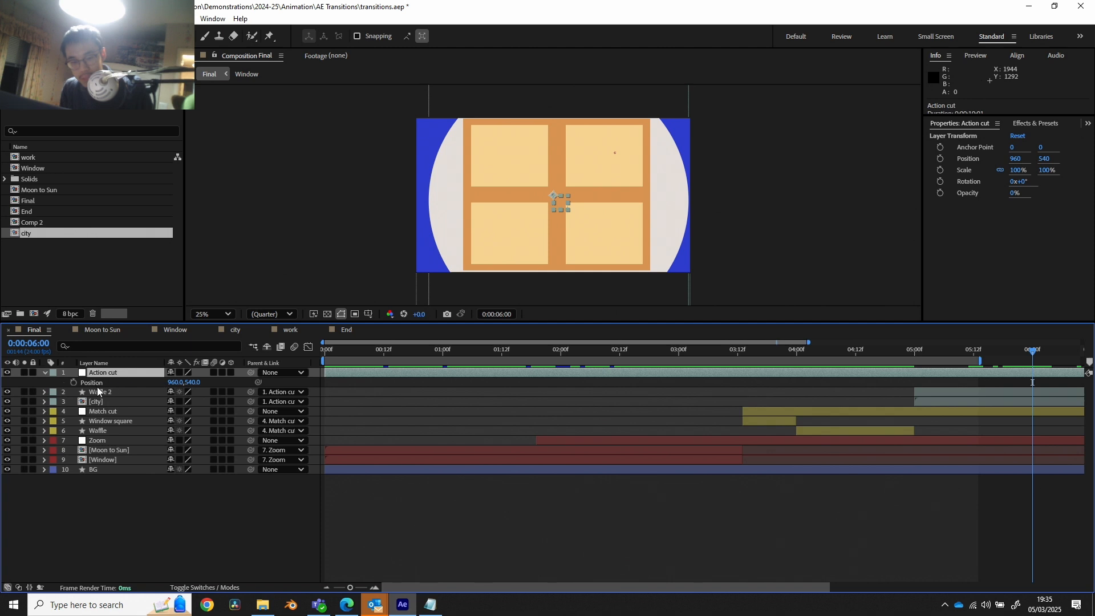
drag(909, 355, 856, 357)
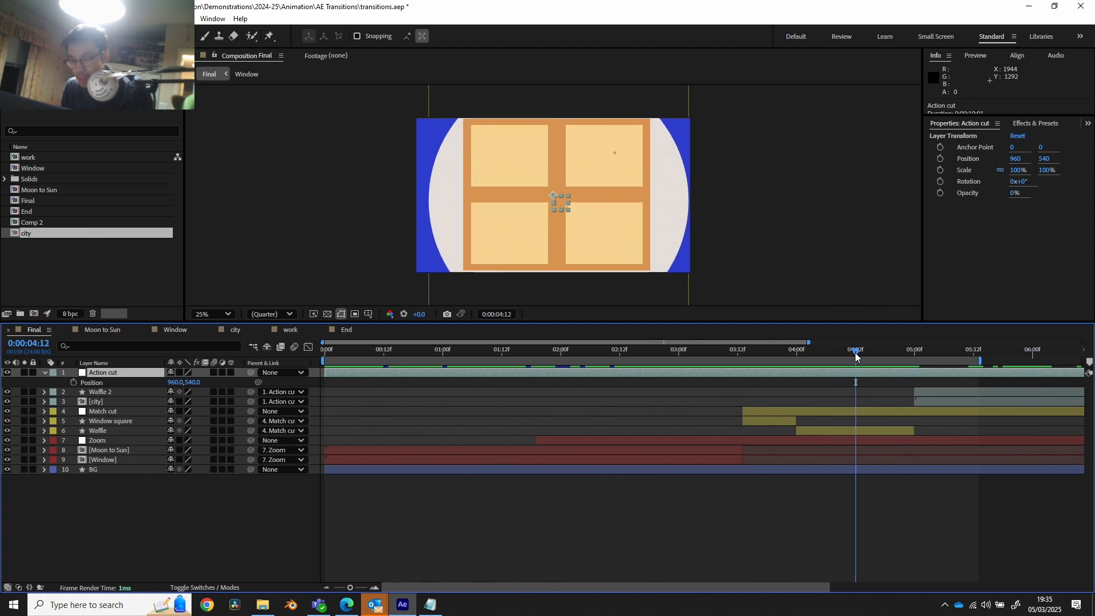
drag(324, 374, 855, 376)
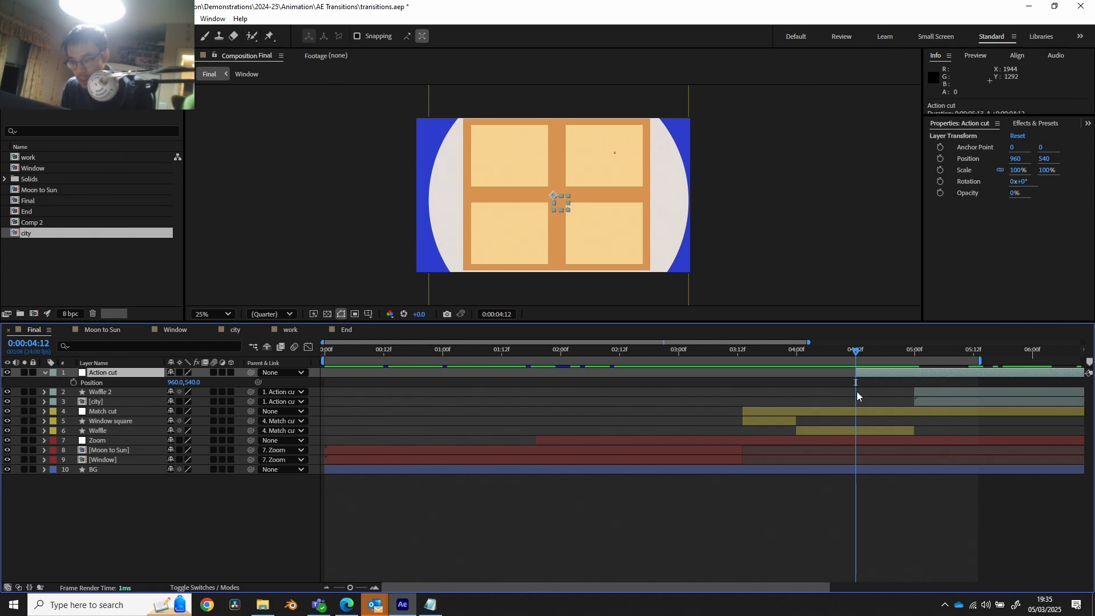
Set the first Position keyframe on the Action cut null at 0:00:05:00.
click(123, 392)
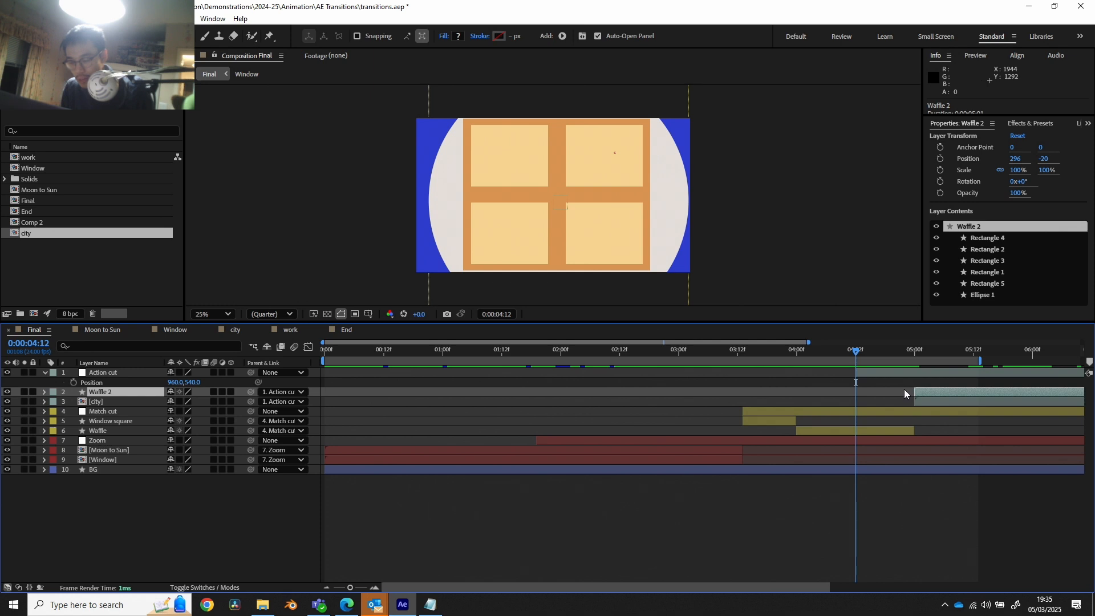
mouse_move(859, 359)
mouse_down()
mouse_move(882, 355)
mouse_move(856, 362)
mouse_up()
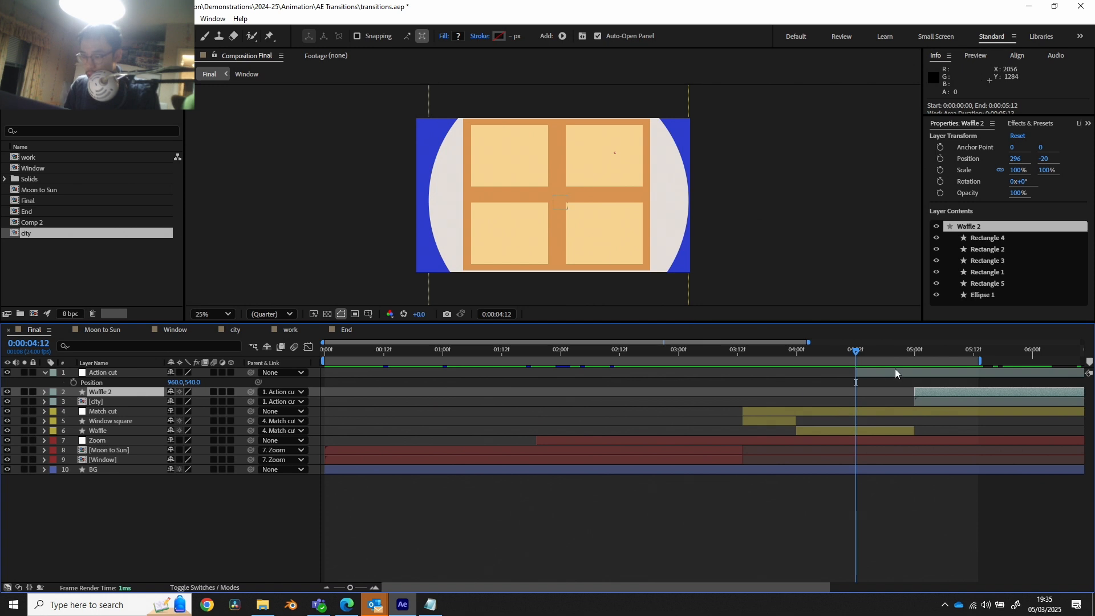
drag(909, 352, 918, 353)
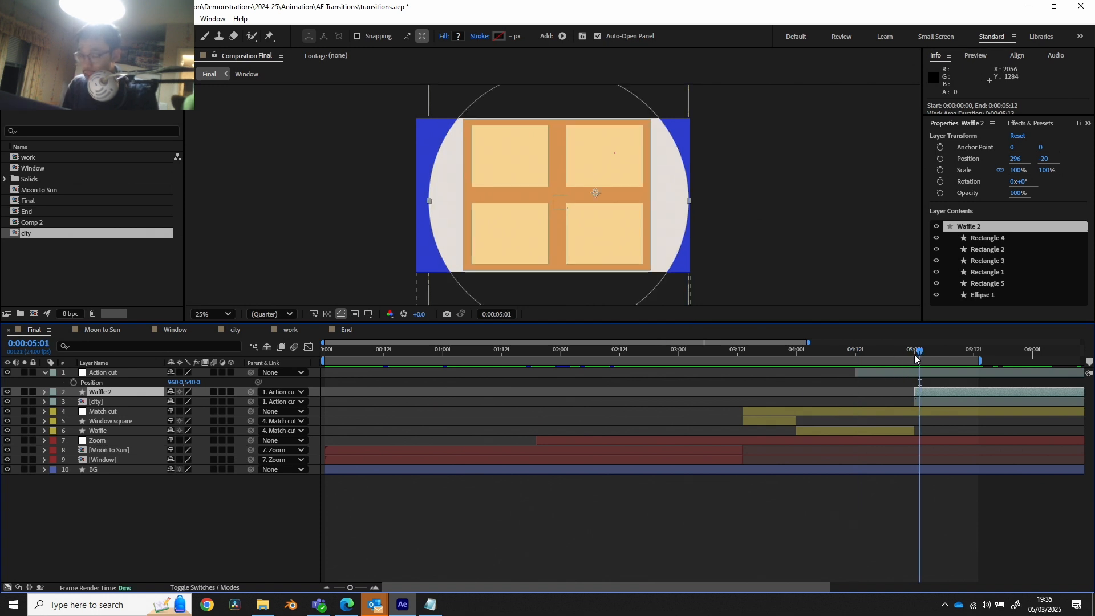
click(914, 357)
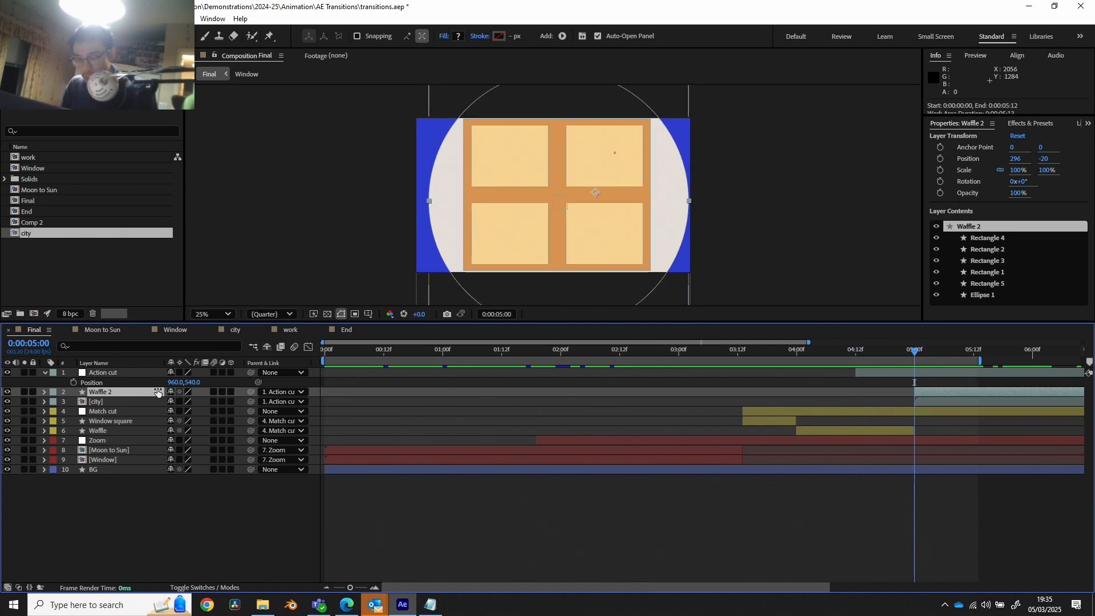
click(74, 381)
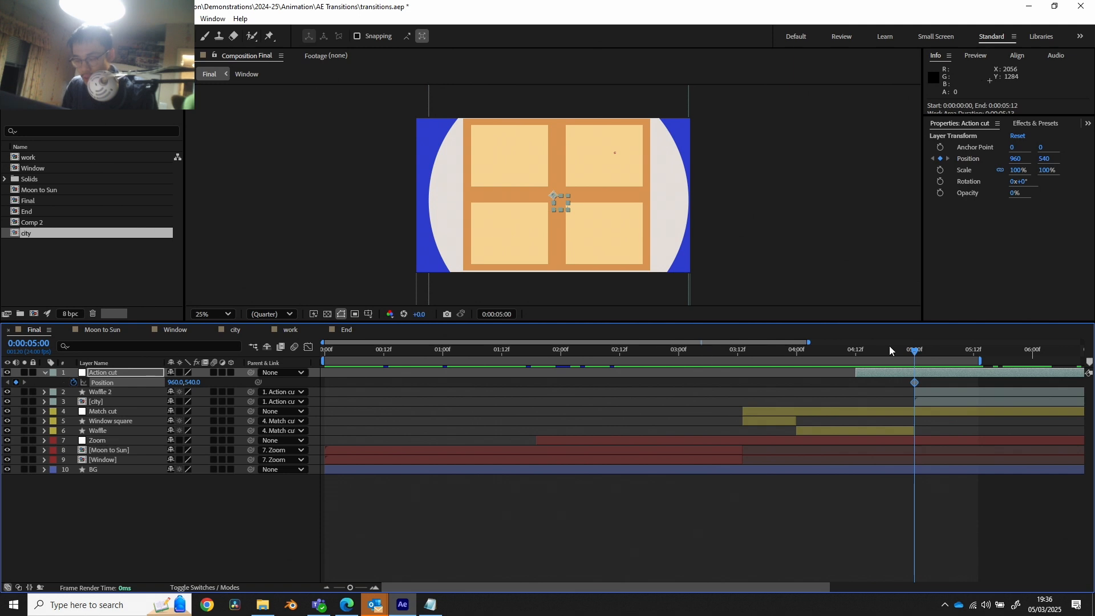
Extend the work area to 0:00:06:07 and keyframe the Action cut null's Position at 960, -537 at 0:00:05:12.
drag(922, 355, 977, 365)
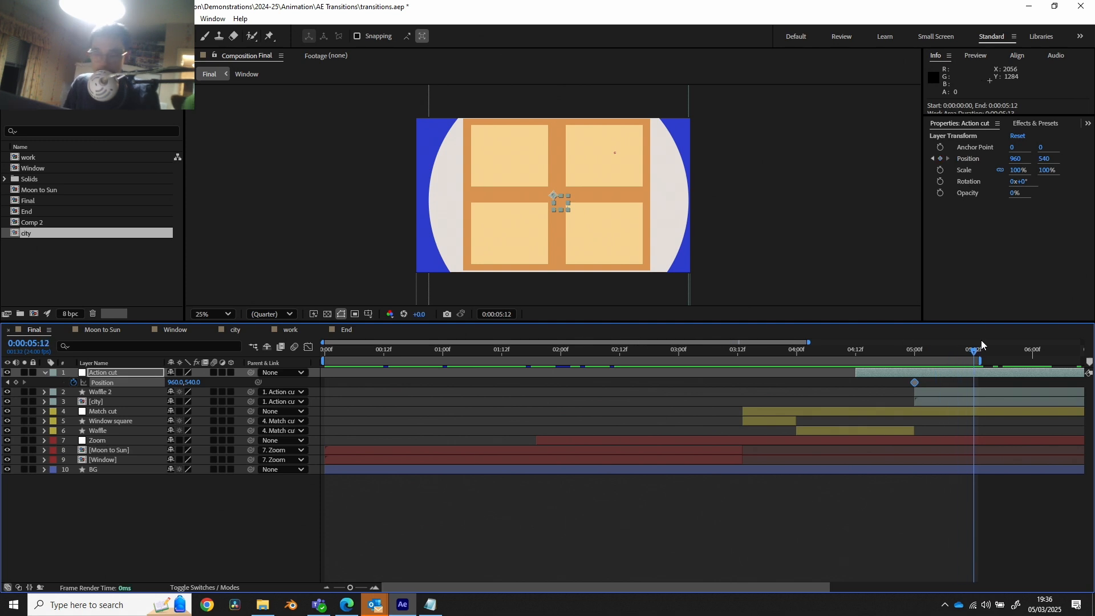
drag(976, 360, 1073, 360)
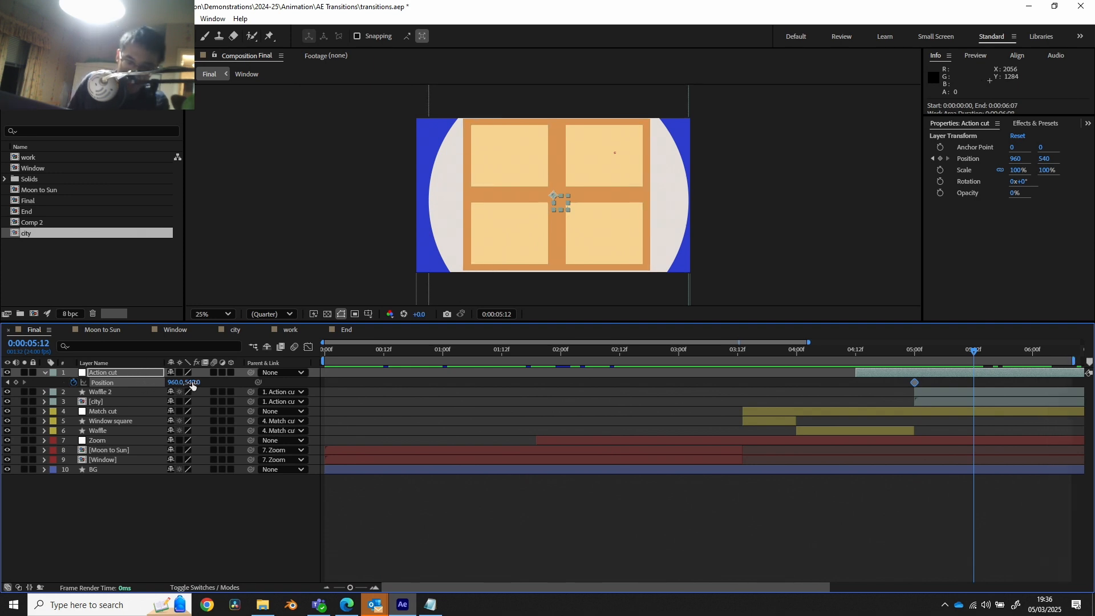
drag(193, 382, 220, 341)
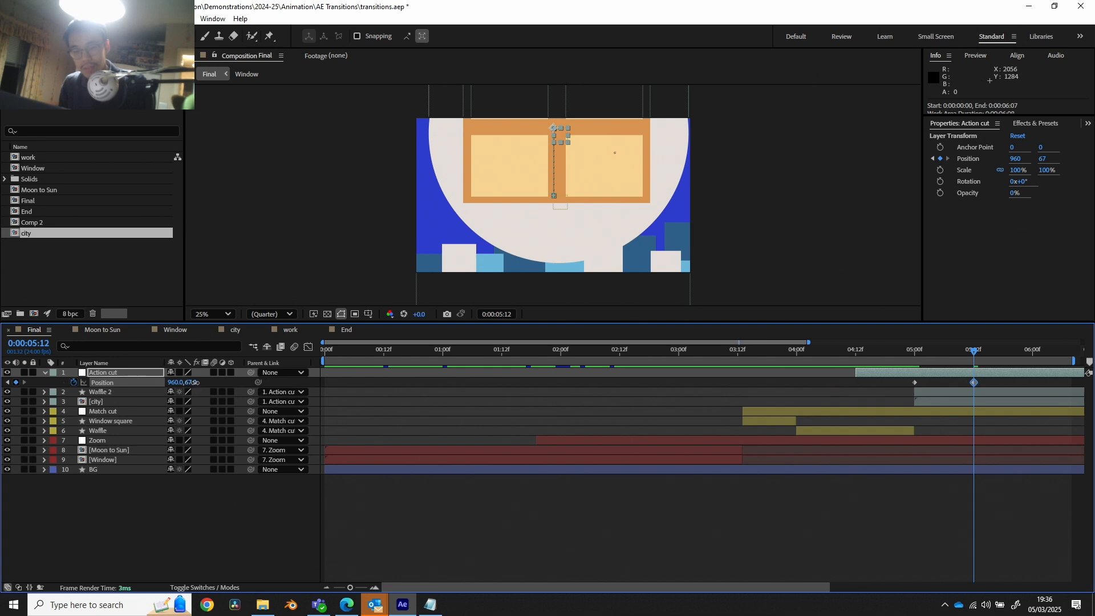
drag(195, 382, 2, 232)
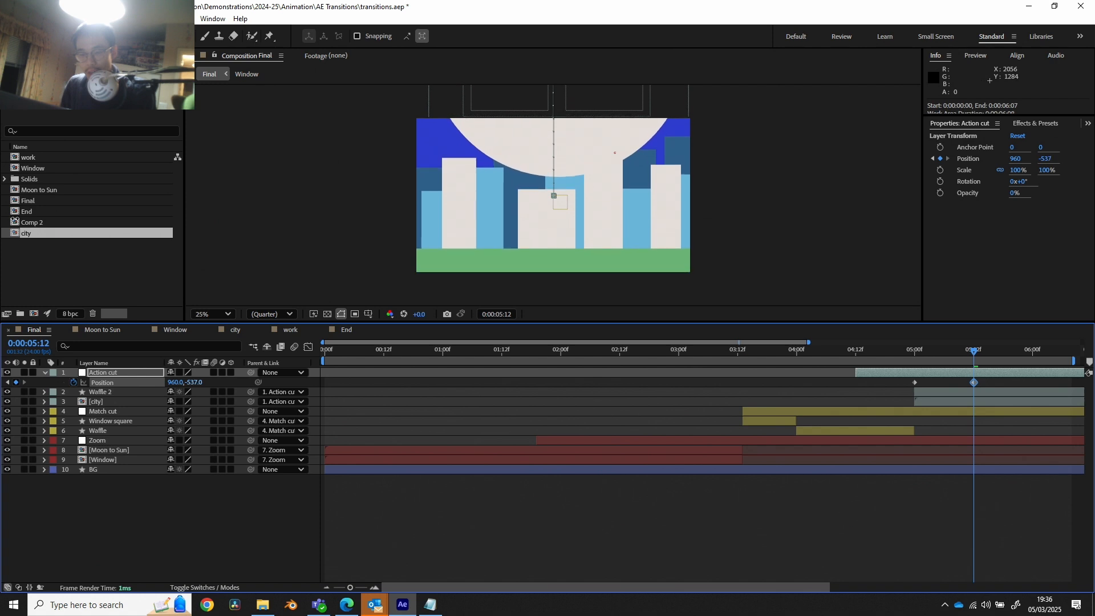
Preview the Final composition, move the current time to 0:00:07:01 and extend the work area to just before 0:00:07:12.
drag(951, 347, 777, 376)
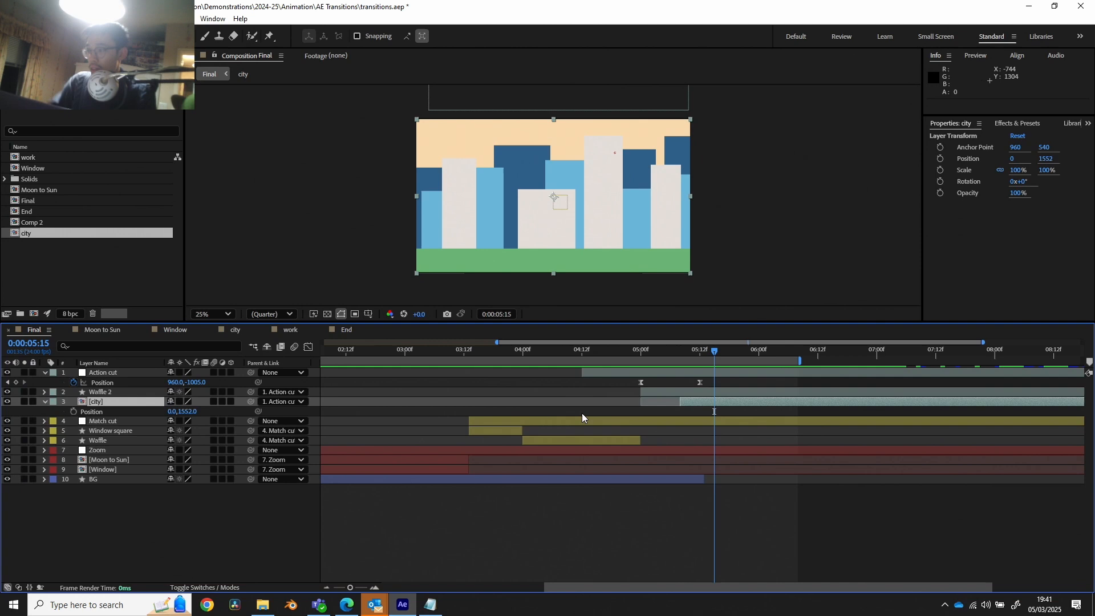
key(space)
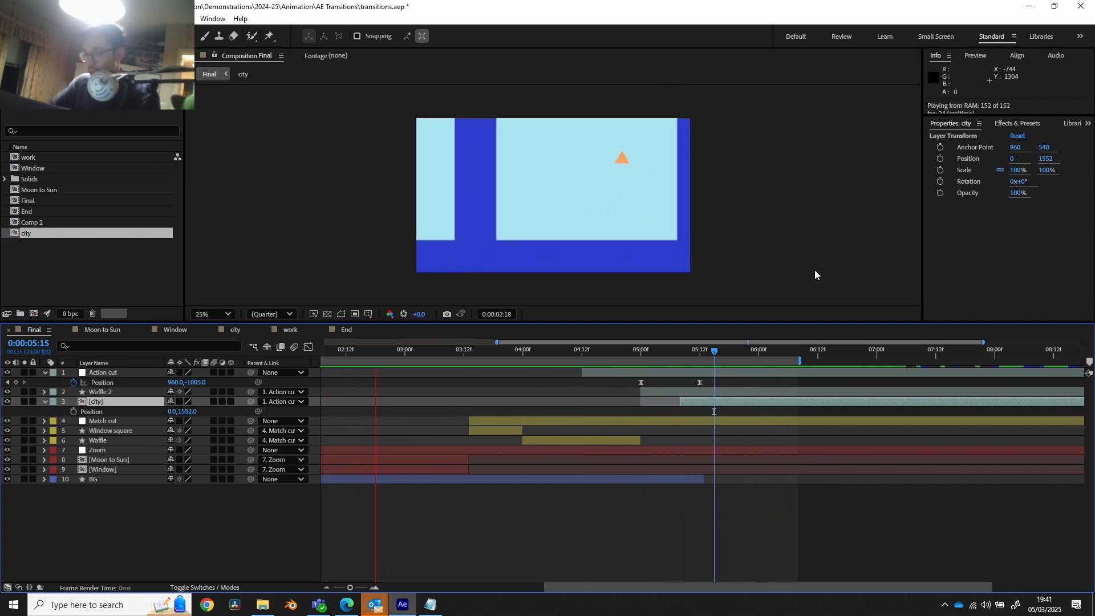
click(881, 350)
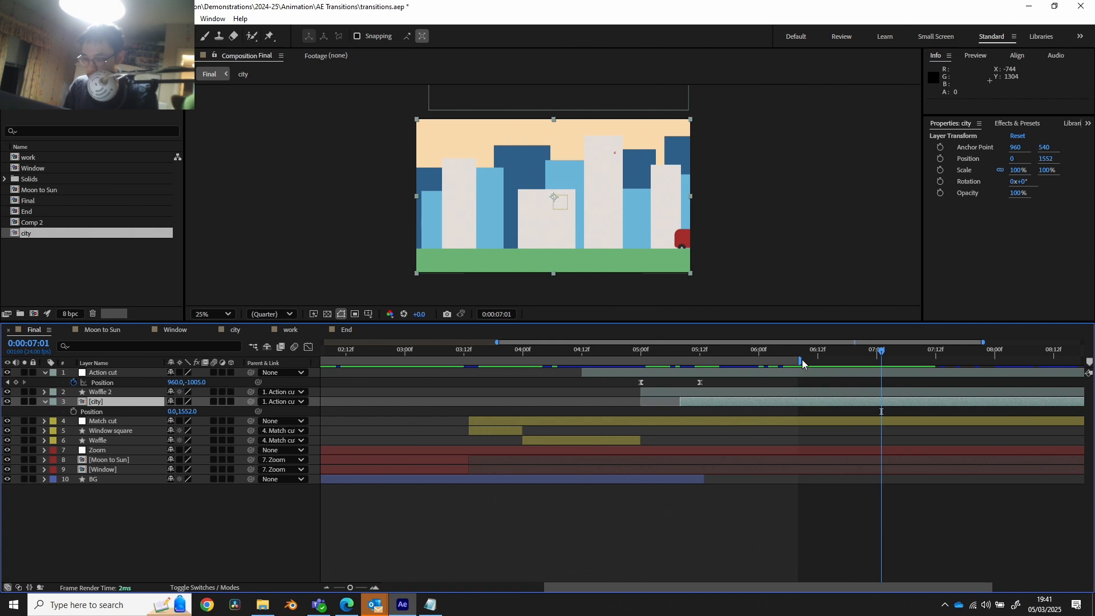
drag(801, 360, 925, 362)
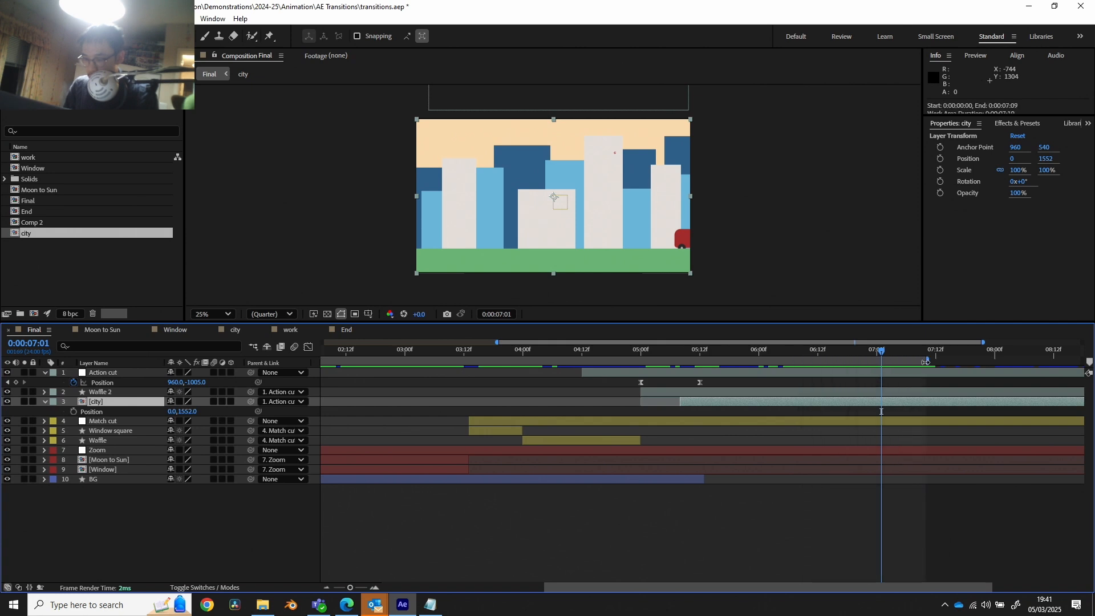
Try ending the Action cut, Waffle 2 and city layers at 0:00:07:01, undo it, and align their starts to that time instead.
click(885, 374)
ctrl+click(885, 391)
ctrl+click(887, 402)
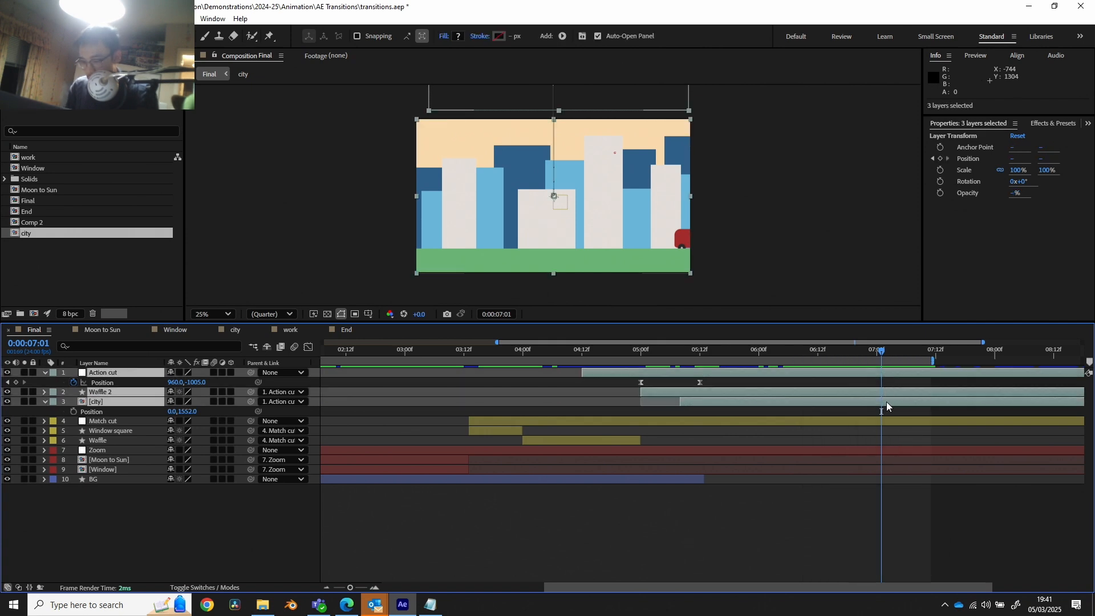
key(bracketright)
key(ctrl+z)
key(bracketleft)
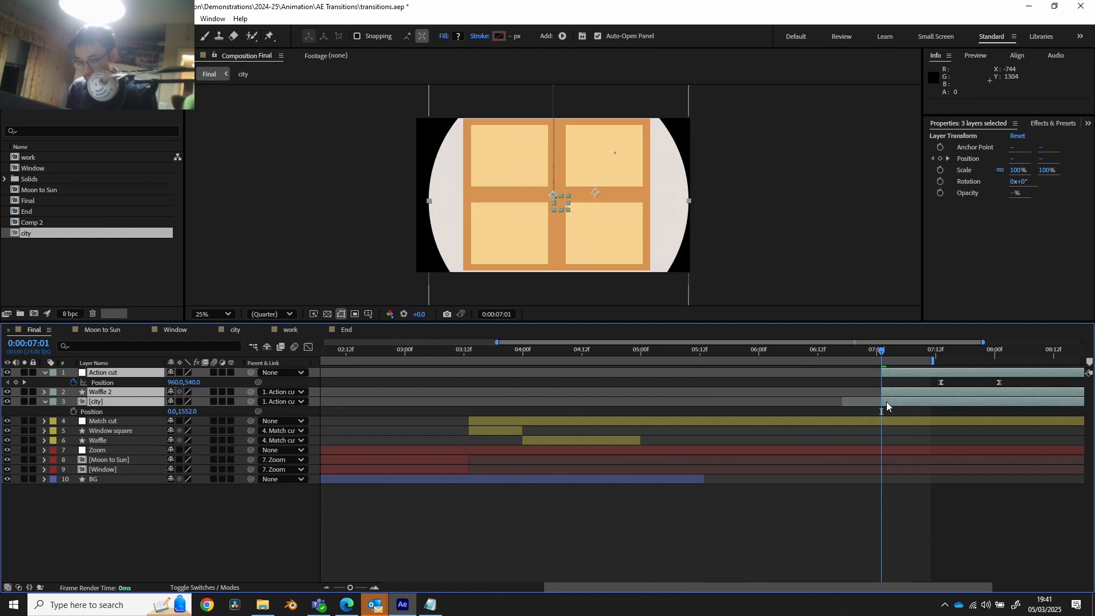
Undo the start alignment and trim the ends of the Action cut and Waffle 2 layers to 0:00:07:01.
key(ctrl+z)
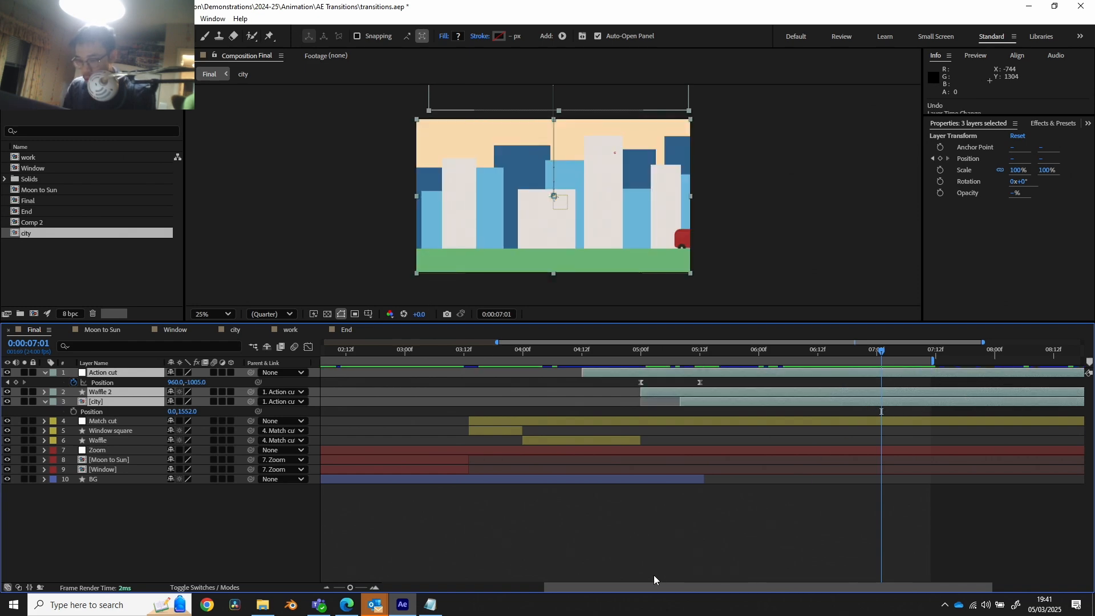
drag(656, 586, 876, 611)
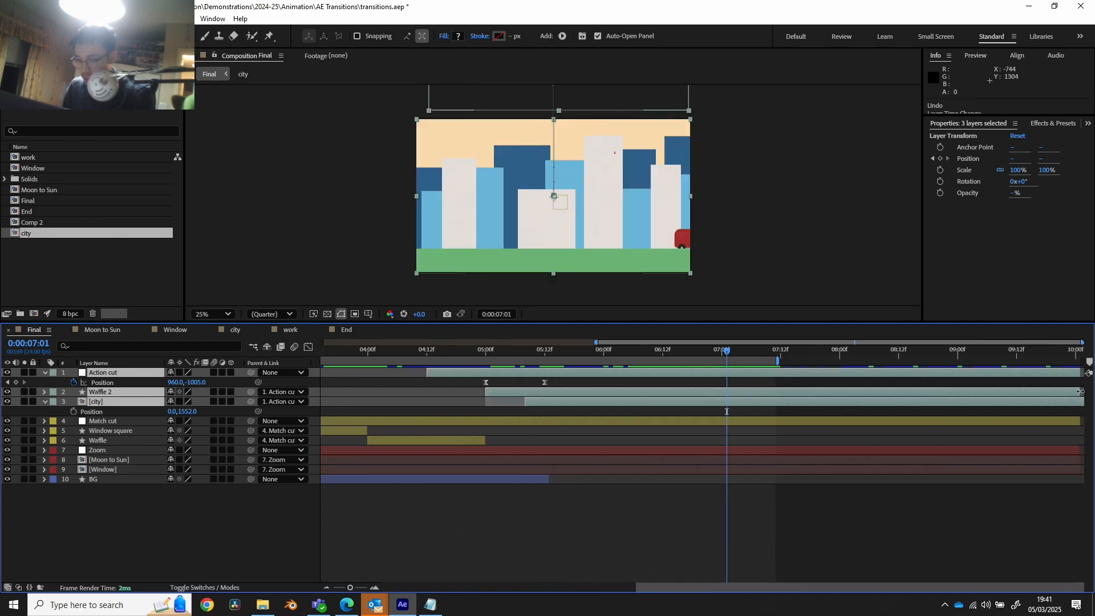
drag(1080, 391, 727, 386)
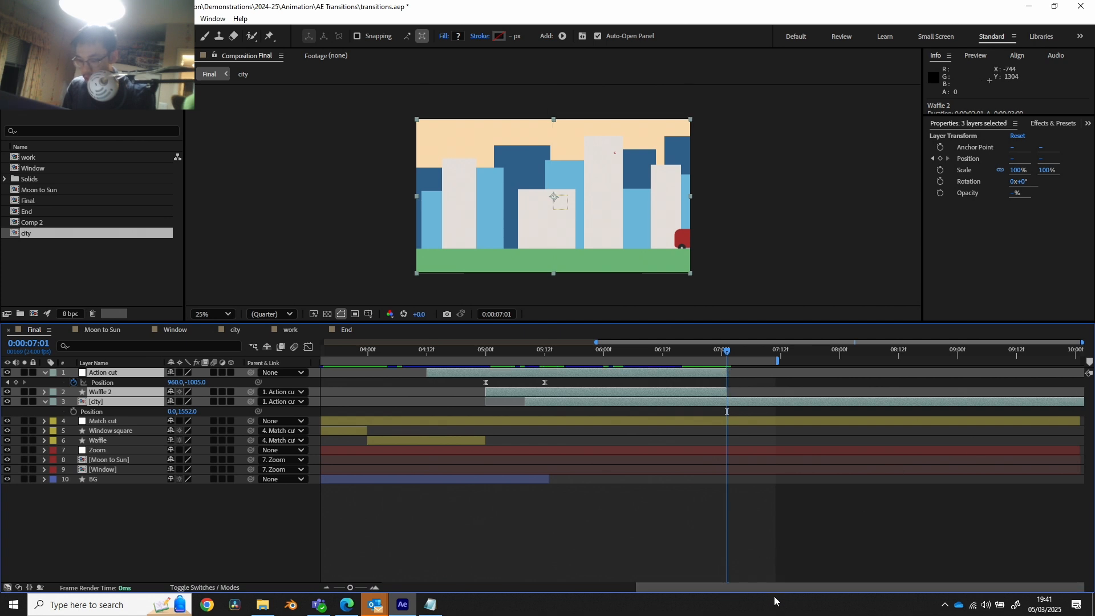
key(ctrl+z)
key(ctrl+z)
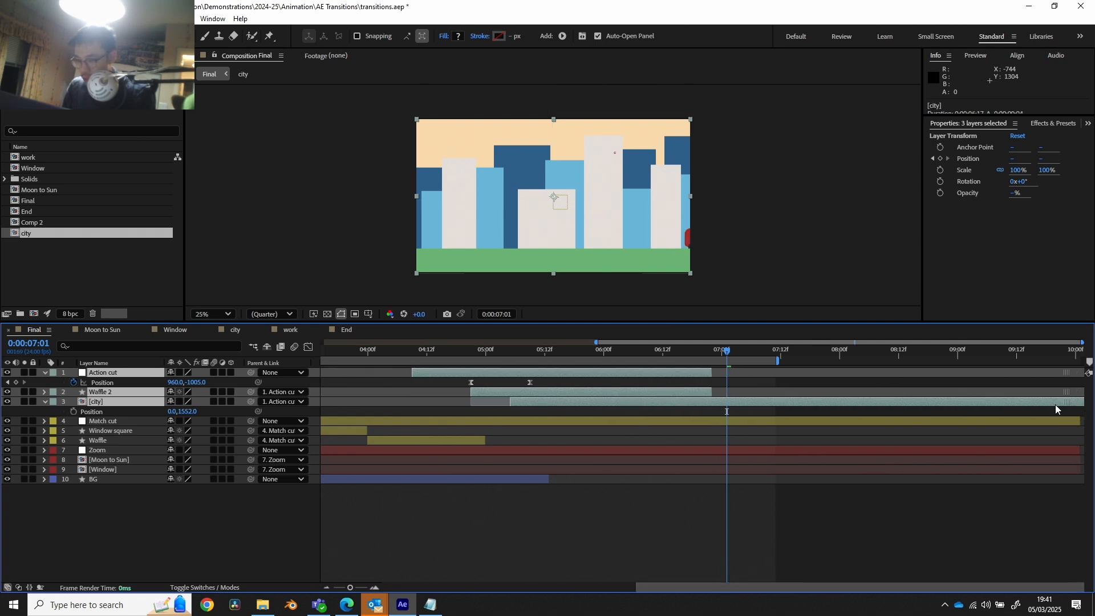
key(ctrl+shift+z)
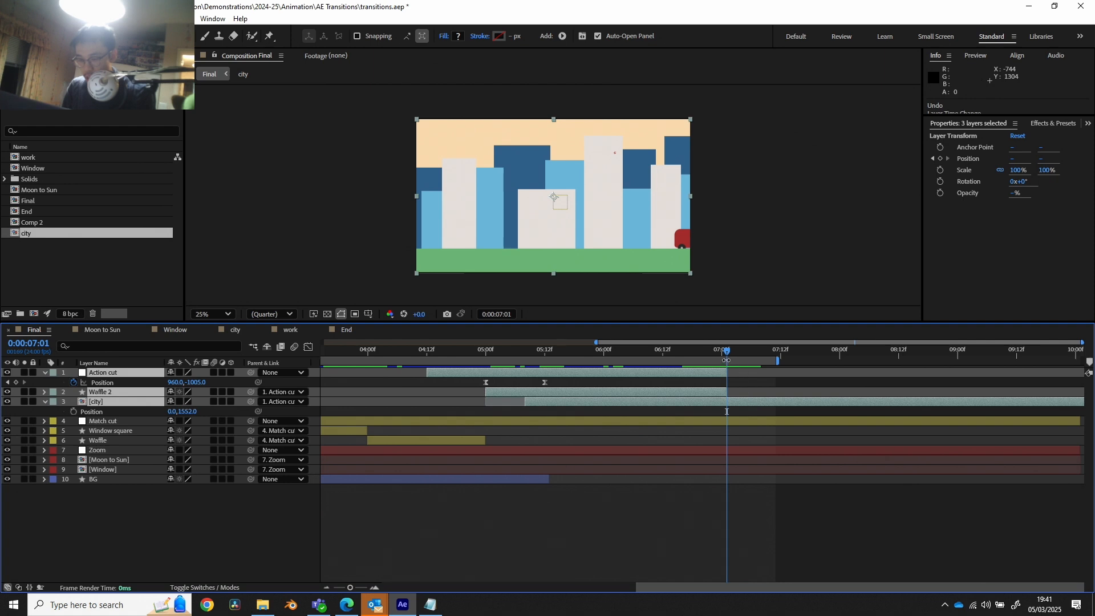
Trim the end of the city layer to 0:00:07:01, matching the Action cut and Waffle 2 layers.
drag(726, 360, 770, 350)
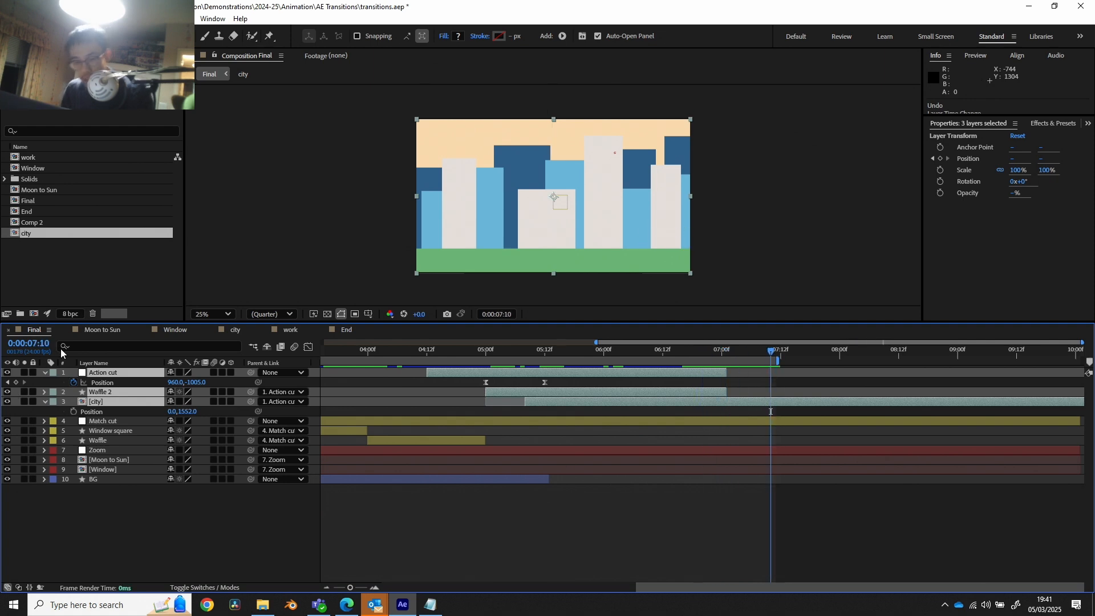
click(222, 392)
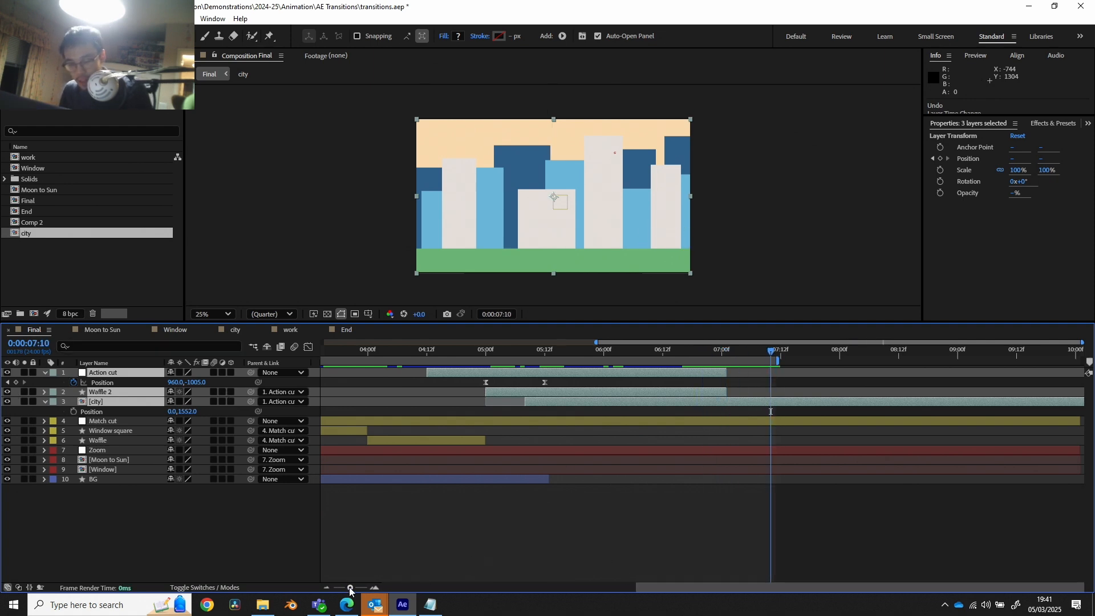
drag(350, 587, 289, 594)
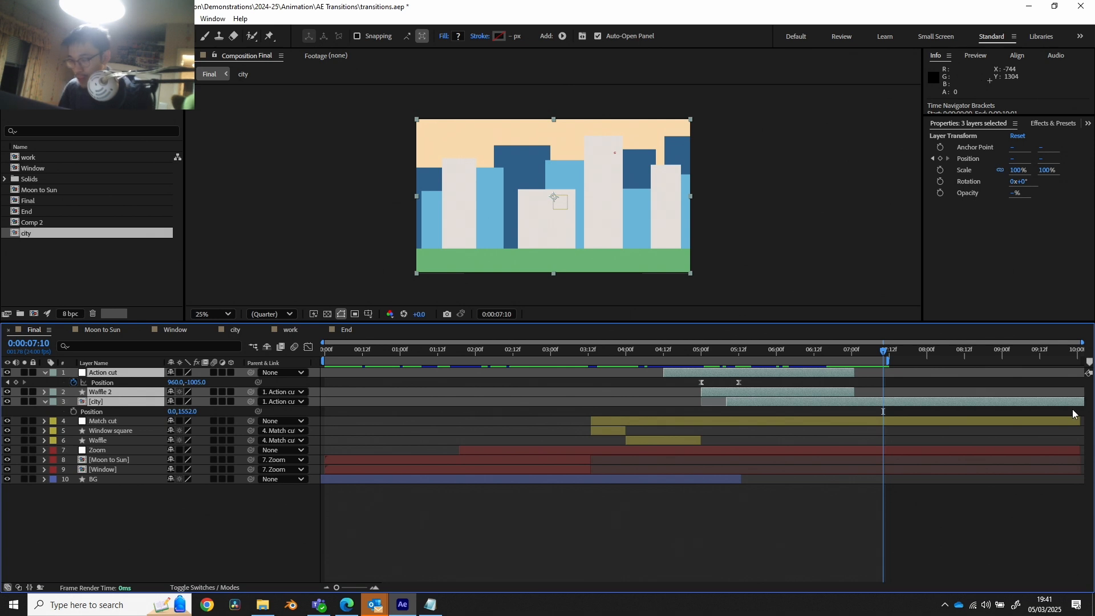
drag(1082, 402, 854, 402)
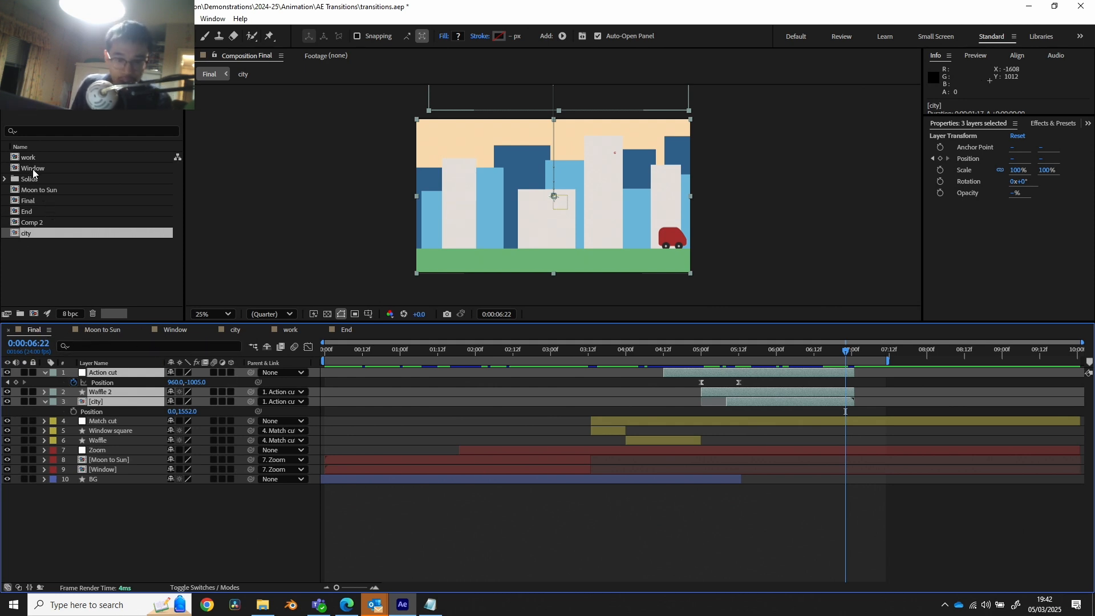
Add the work composition as the top layer of Final and move its start to about 0:00:07:00.
drag(33, 158, 143, 371)
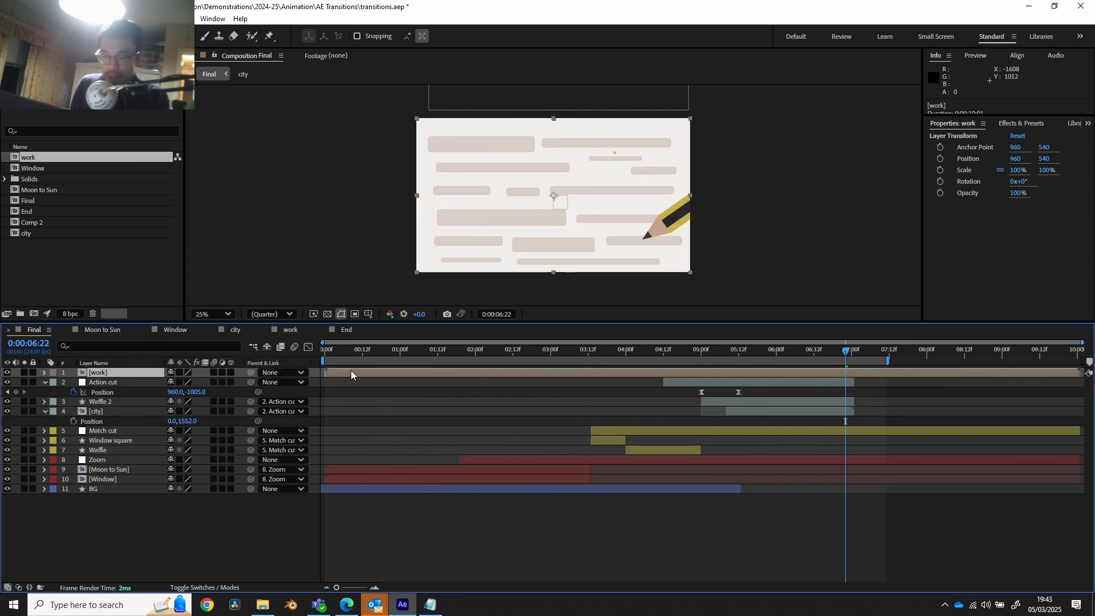
mouse_move(350, 374)
mouse_down()
mouse_move(870, 374)
mouse_move(919, 353)
mouse_move(1036, 353)
mouse_up()
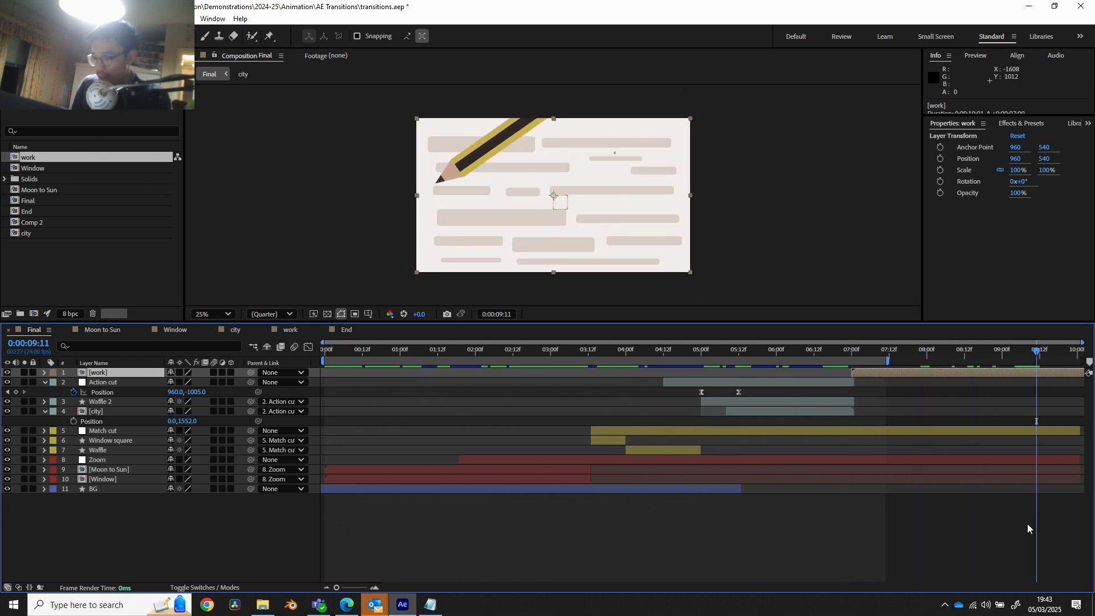
key(bracketright)
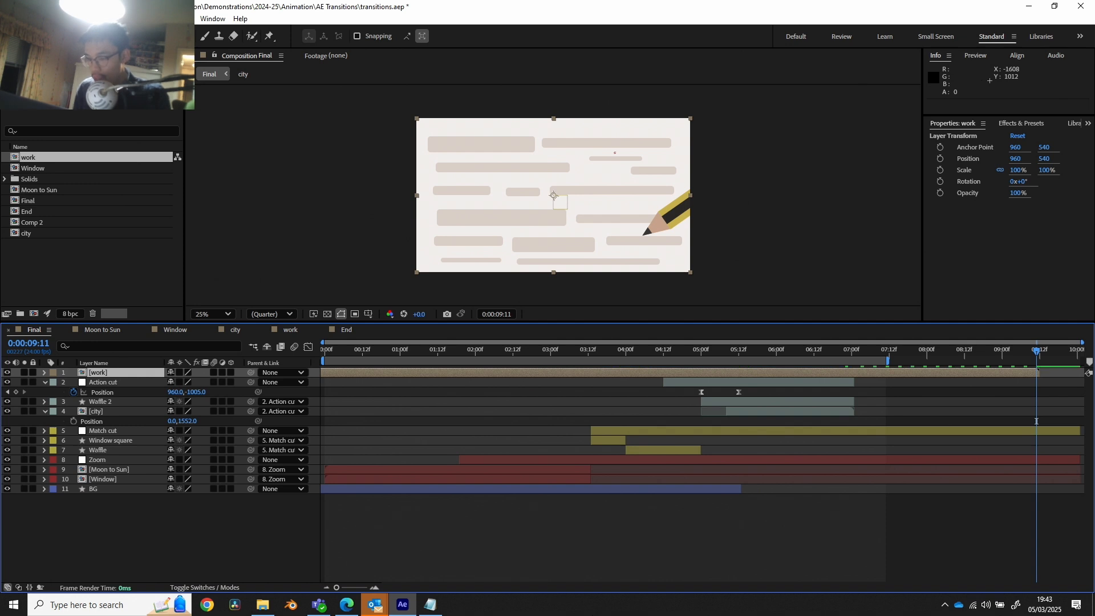
drag(376, 374, 946, 374)
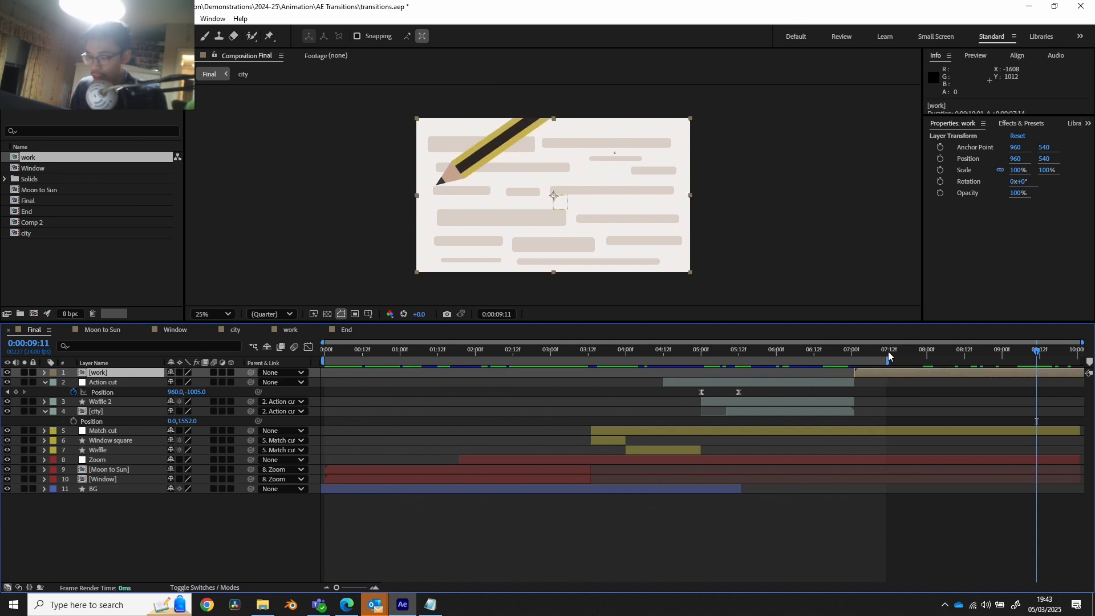
drag(872, 373, 861, 373)
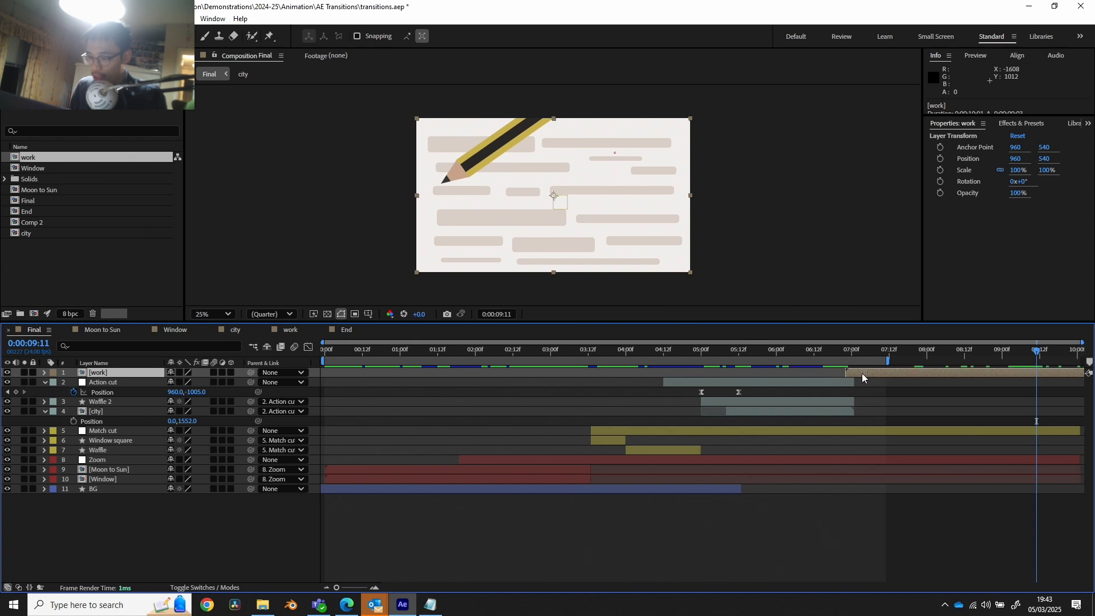
Shift the work layer earlier so it overlaps the city layer, and trim its start to 0:00:06:19.
click(838, 349)
click(865, 350)
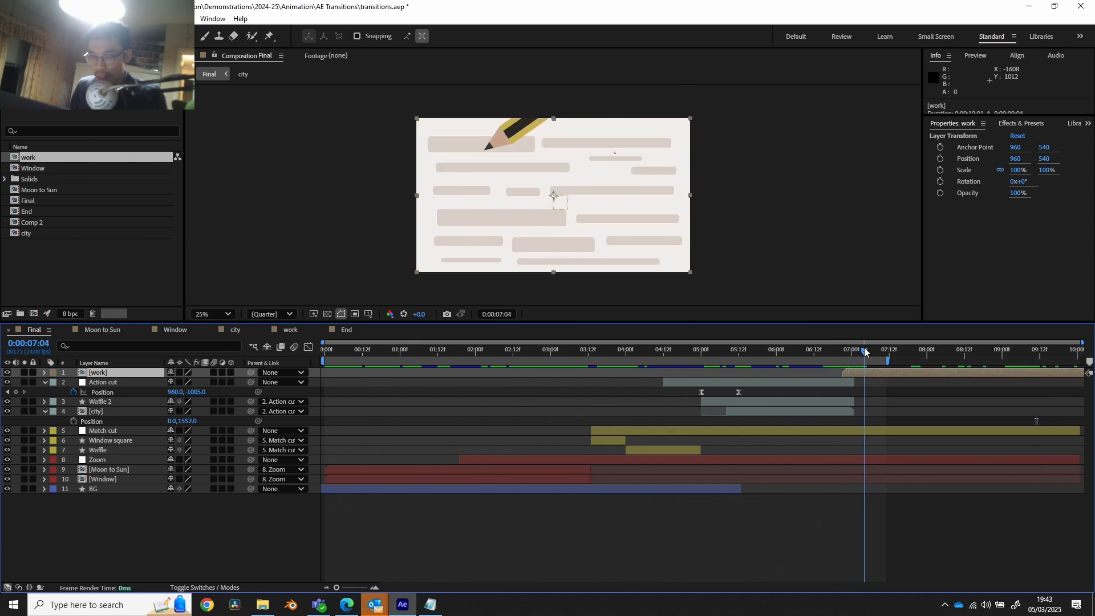
mouse_move(863, 371)
mouse_down()
mouse_move(820, 374)
mouse_move(849, 350)
mouse_move(826, 349)
mouse_move(835, 371)
mouse_up()
click(821, 351)
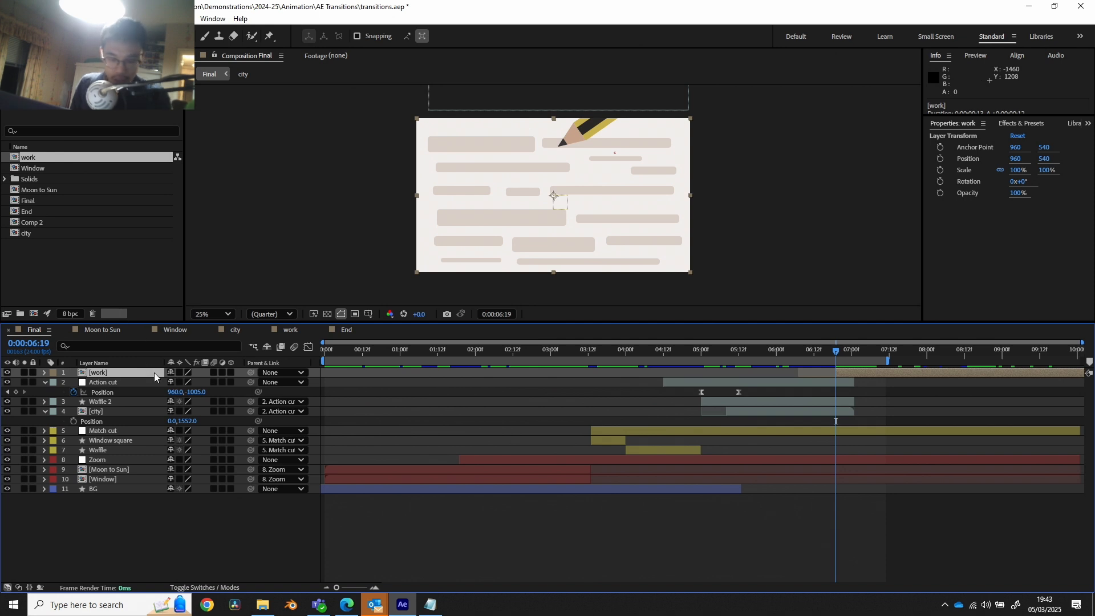
Keyframe the work layer's Opacity at 100% at 0:00:07:01 and 0% at 0:00:06:19.
key(t)
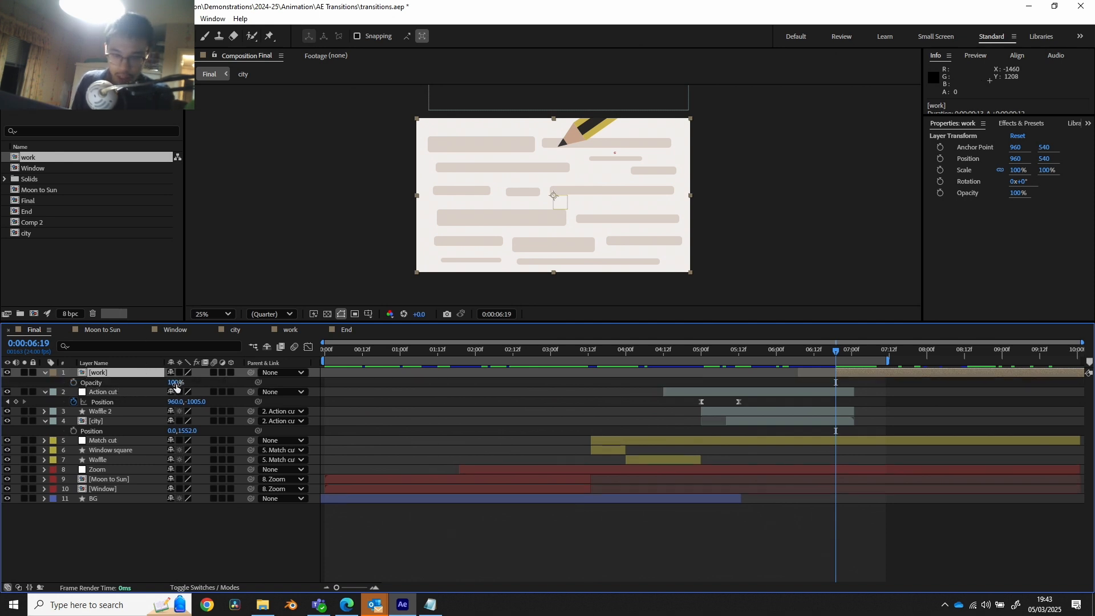
drag(849, 357, 855, 358)
click(74, 382)
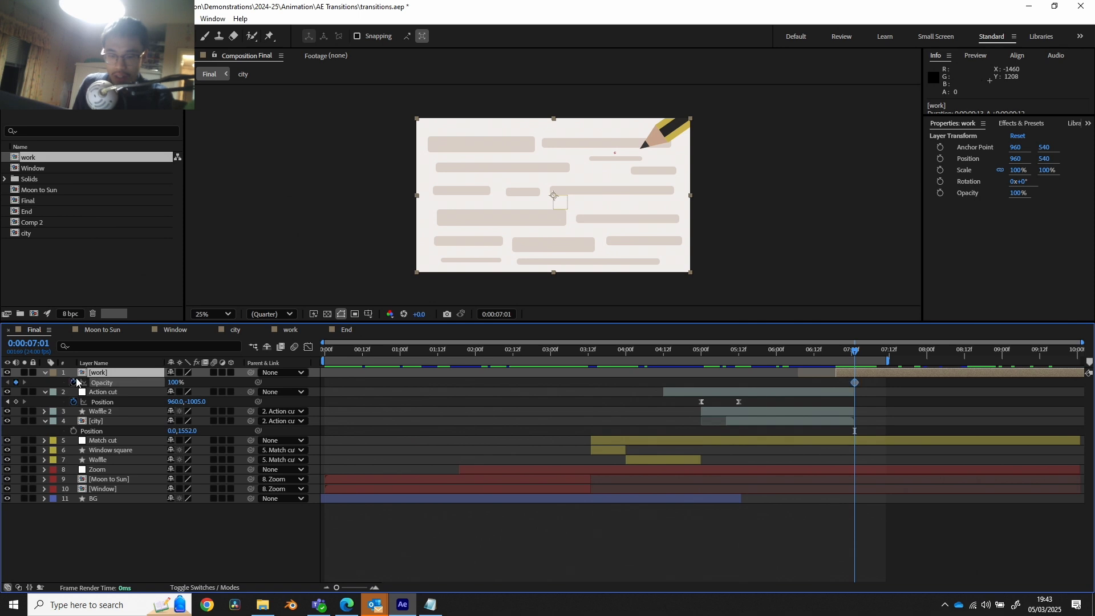
drag(848, 357, 837, 358)
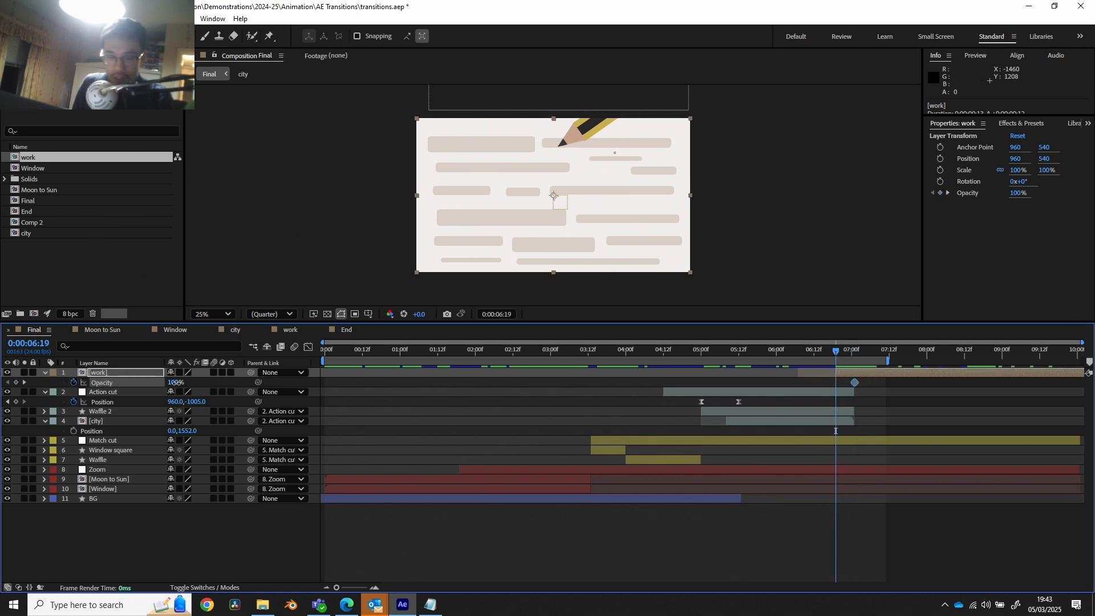
key(Return)
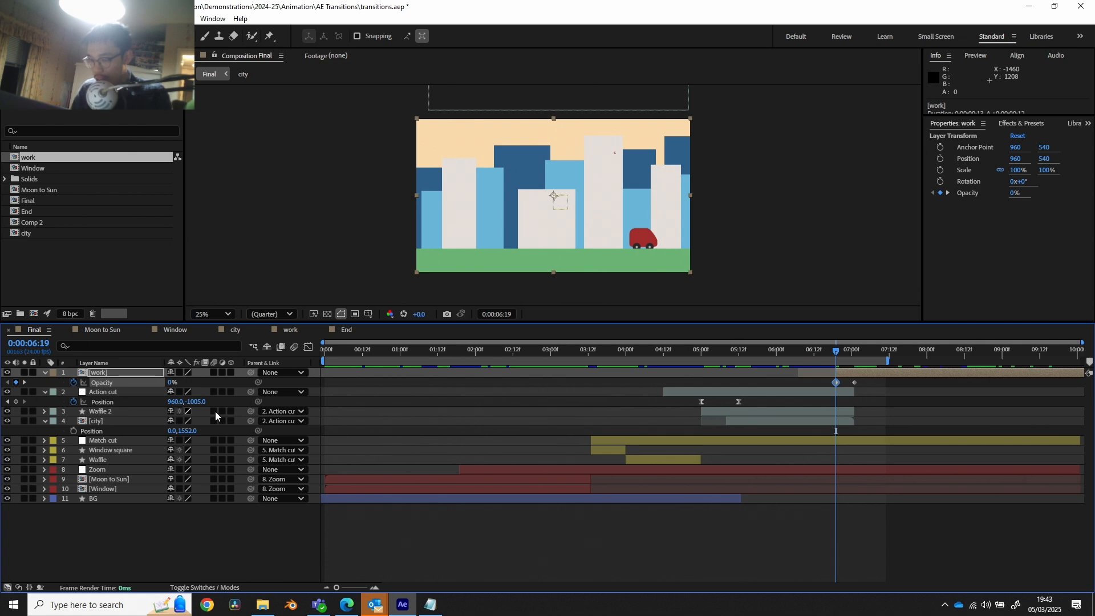
Keyframe the city layer's Opacity at 100% at 0:00:06:19 and 0% at 0:00:07:01.
click(842, 422)
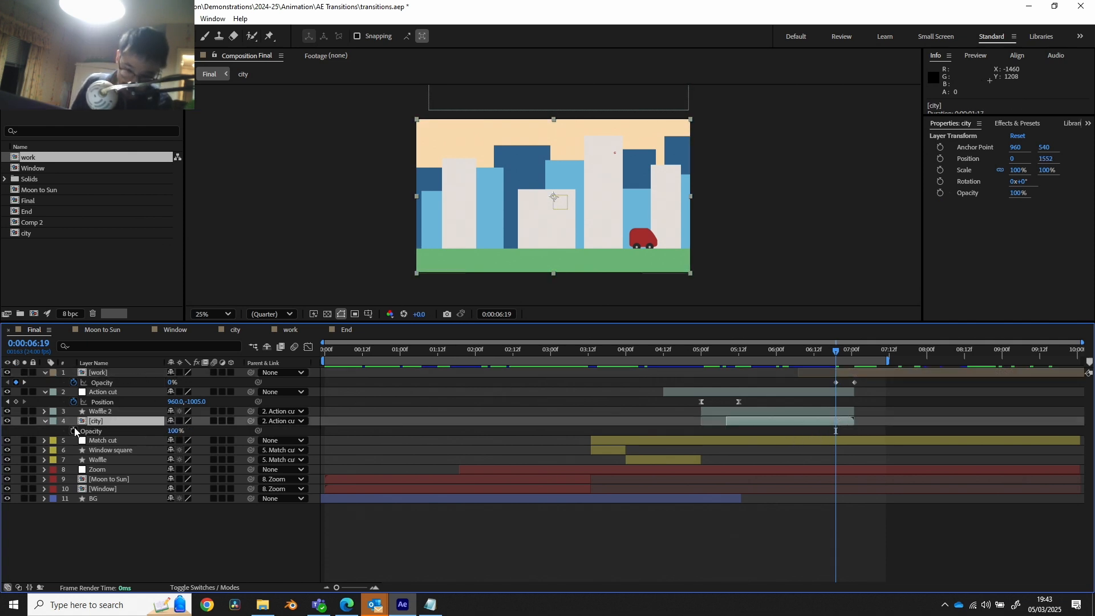
click(74, 431)
click(853, 357)
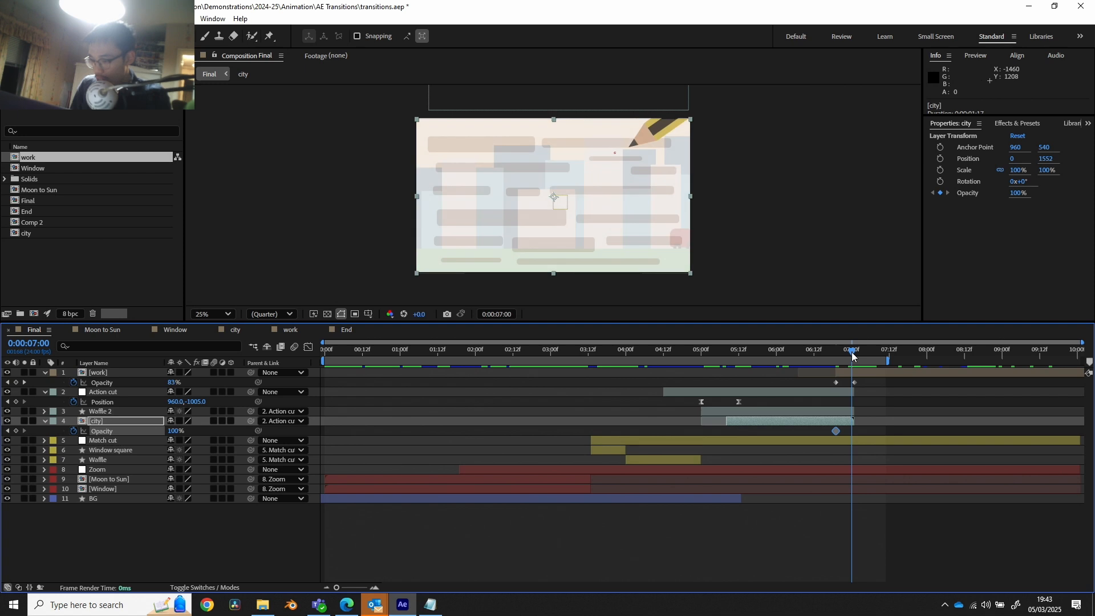
key(Page_Down)
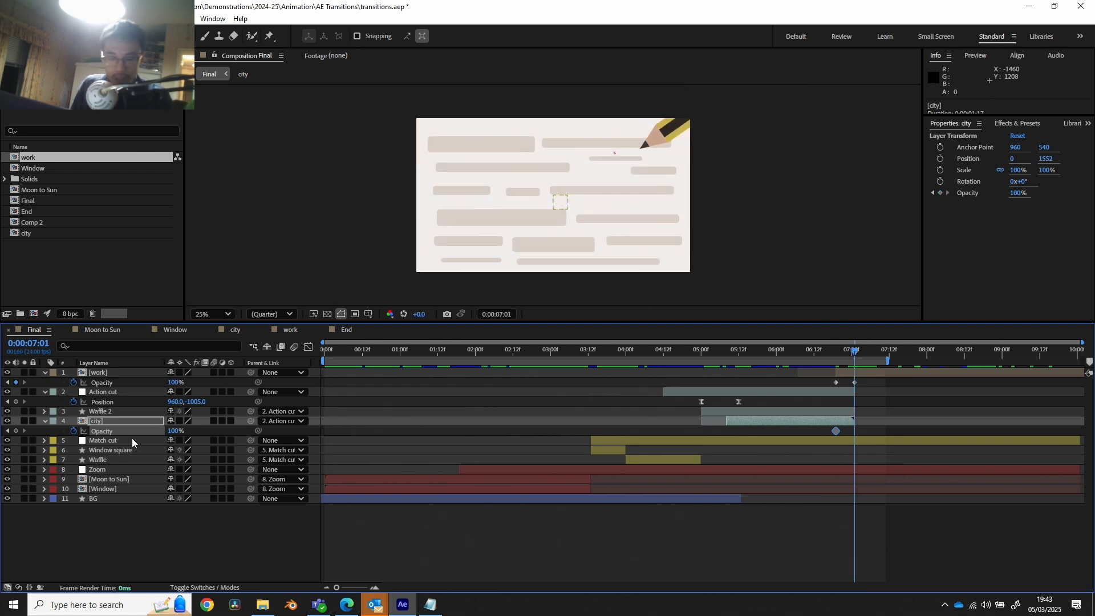
click(173, 431)
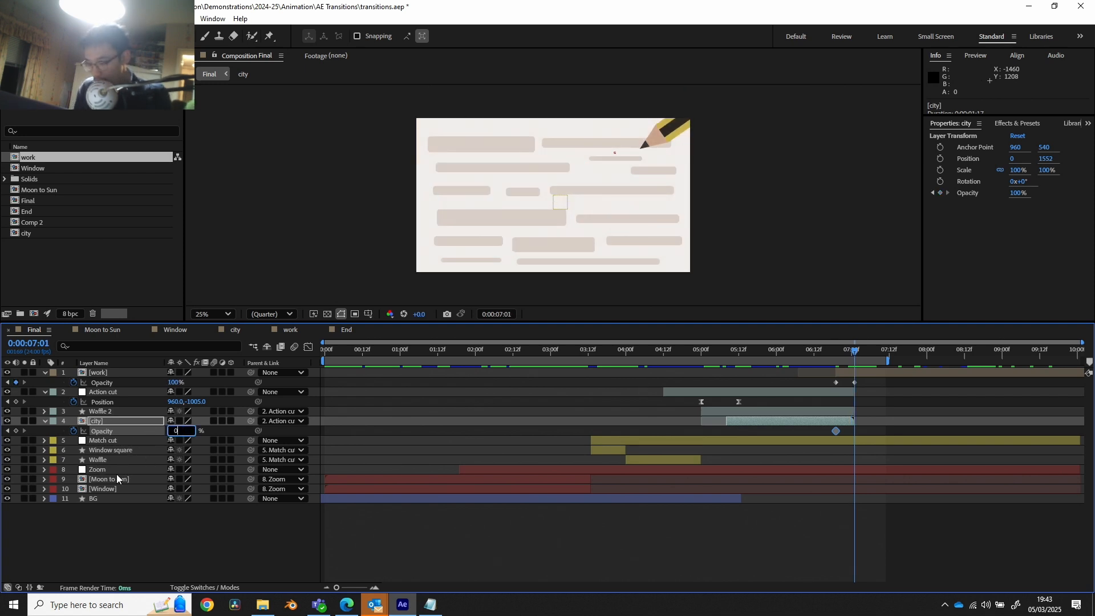
text(0)
key(Return)
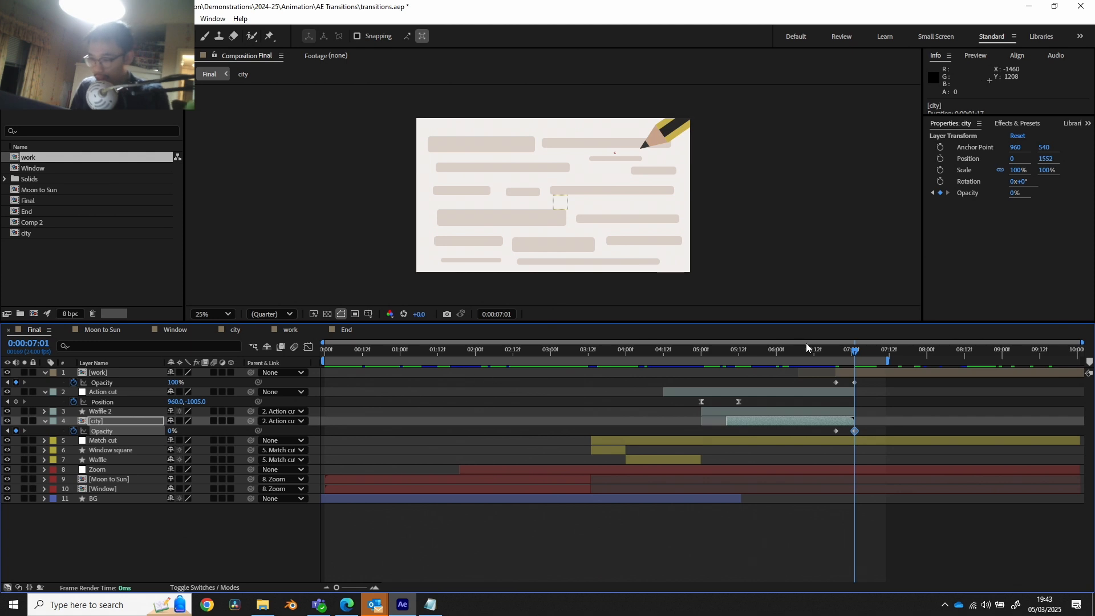
Preview the city-to-work crossfade and extend the work area to 0:00:08:04.
click(828, 353)
key(space)
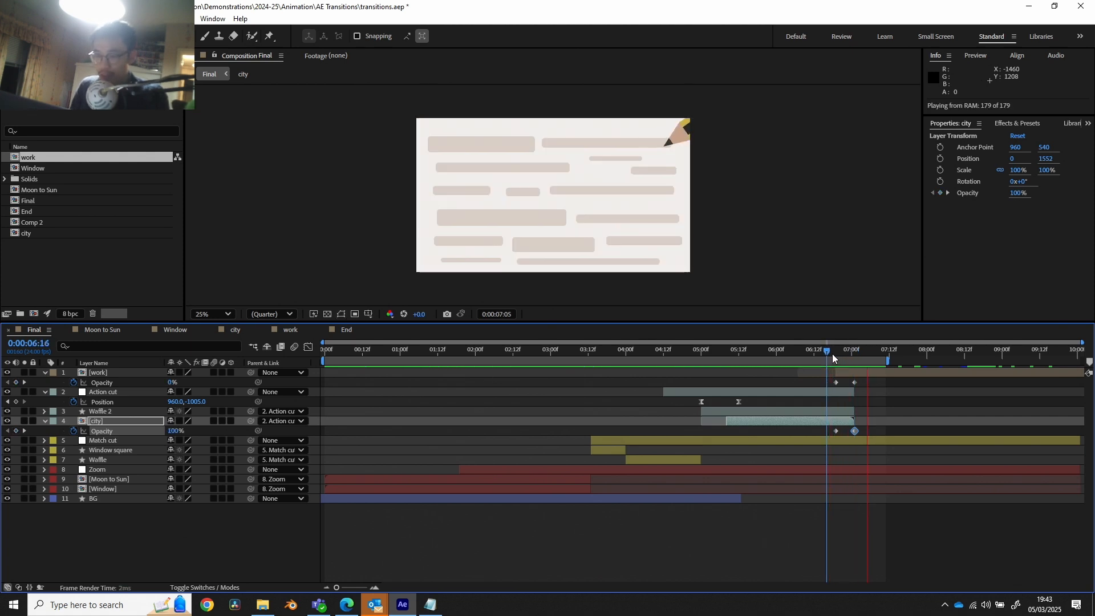
drag(836, 351, 942, 358)
drag(841, 350, 868, 364)
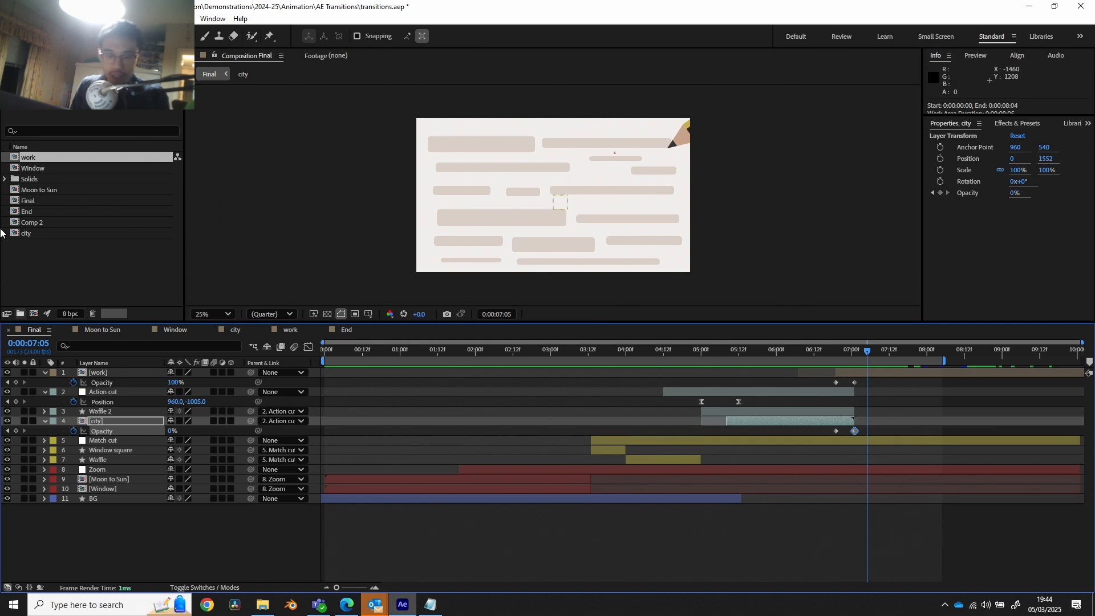
Add the End composition as Final's top layer starting at 0:00:08:14 and extend the work area to the composition's end.
drag(25, 211, 92, 372)
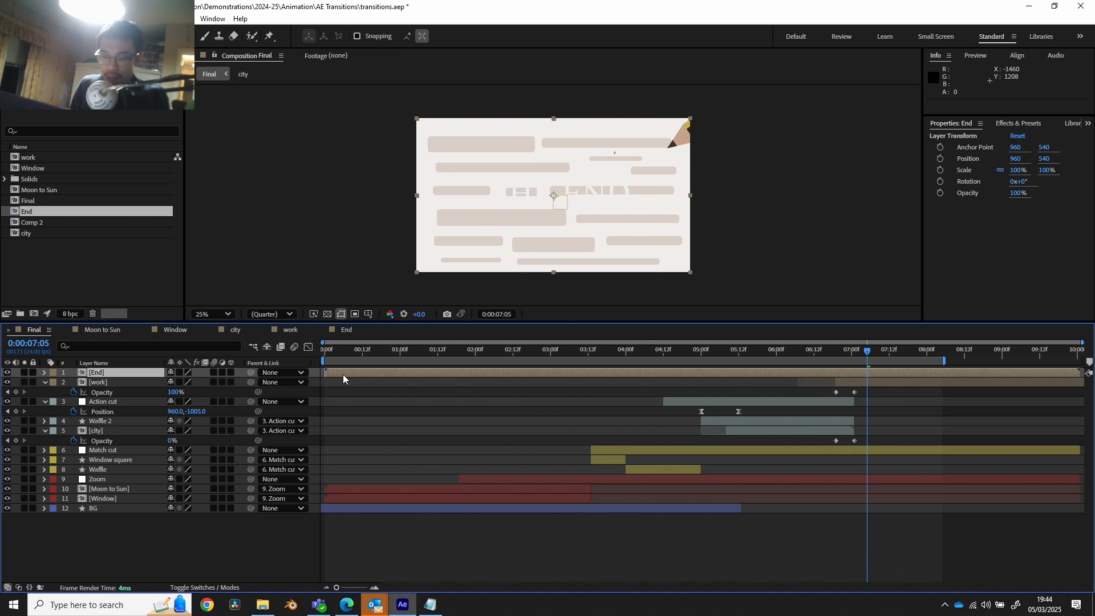
drag(343, 374, 1077, 362)
drag(958, 377, 962, 373)
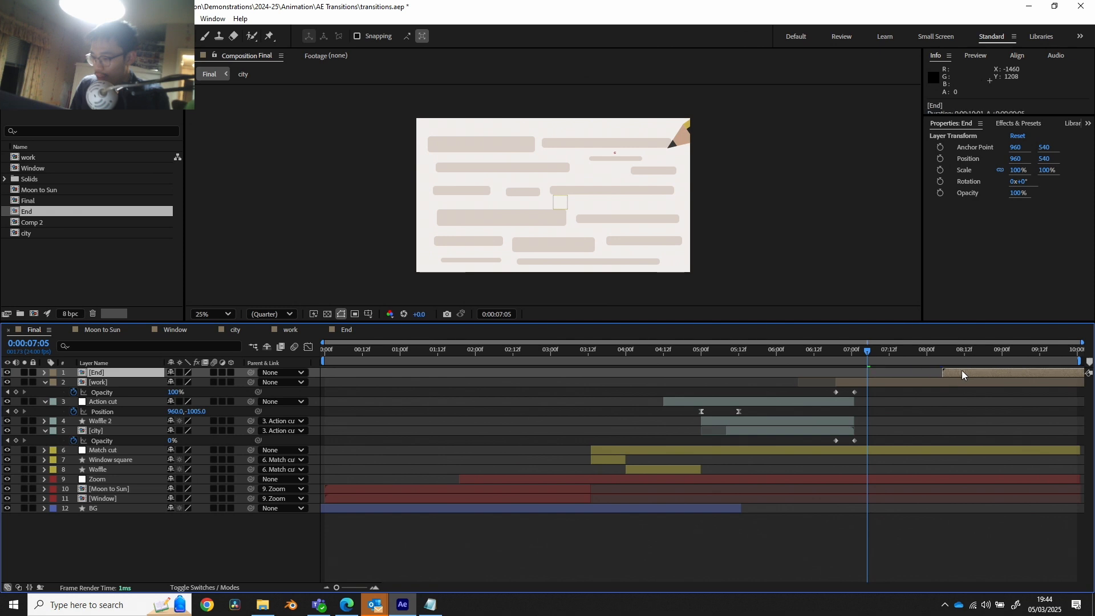
mouse_move(855, 349)
mouse_down()
mouse_move(823, 355)
mouse_move(990, 364)
mouse_move(956, 361)
mouse_move(969, 361)
mouse_up()
Add a black 1920 × 1080 px solid beneath the THE END text in the End composition.
click(343, 329)
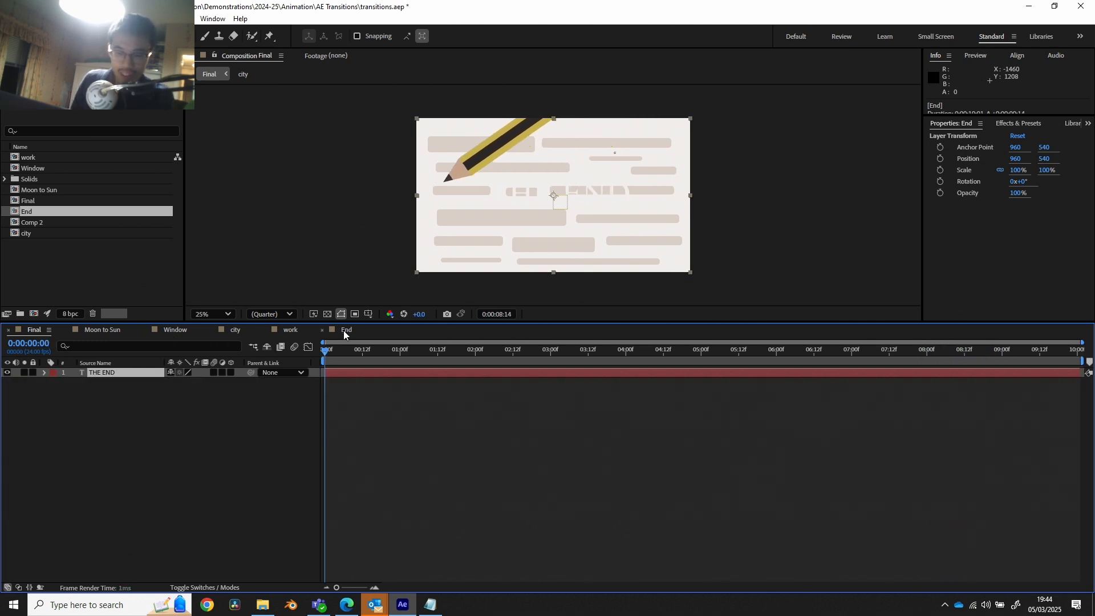
right_click(89, 409)
mouse_move(116, 415)
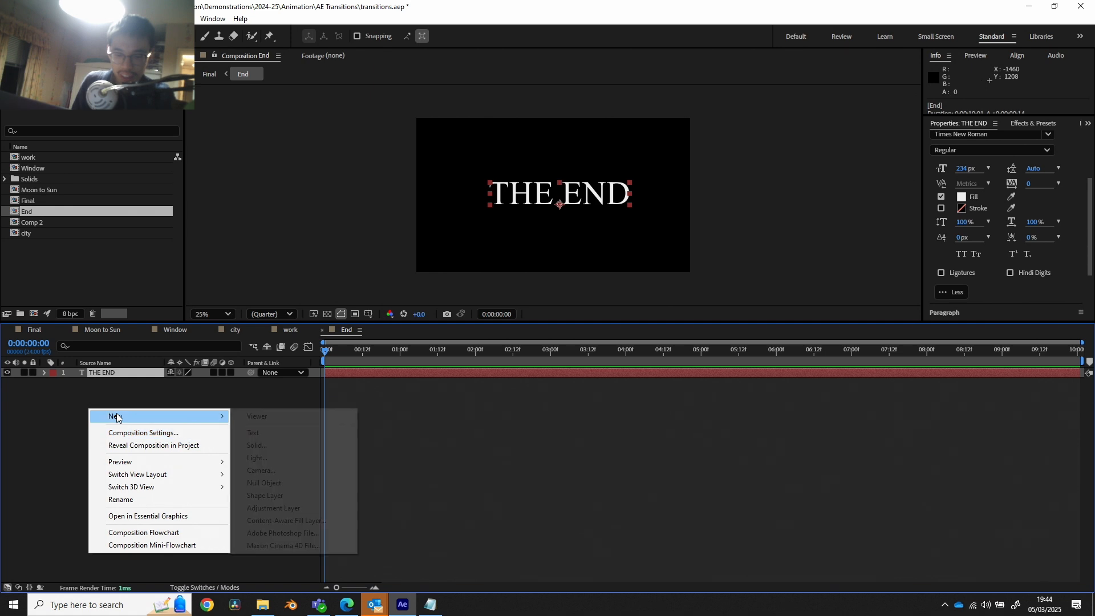
click(287, 444)
click(532, 388)
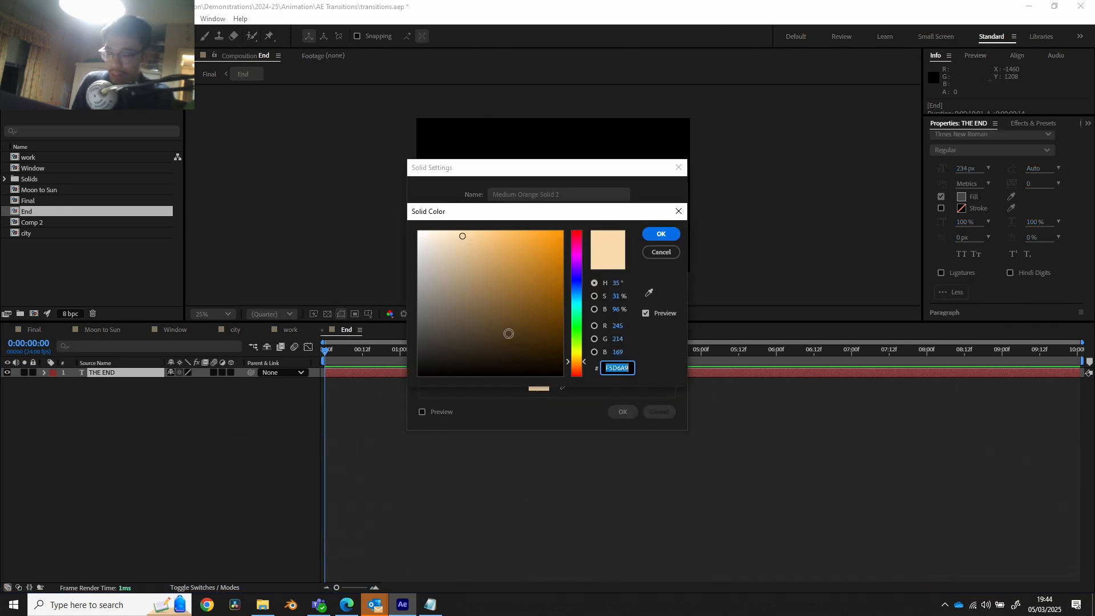
drag(479, 334, 398, 384)
click(661, 234)
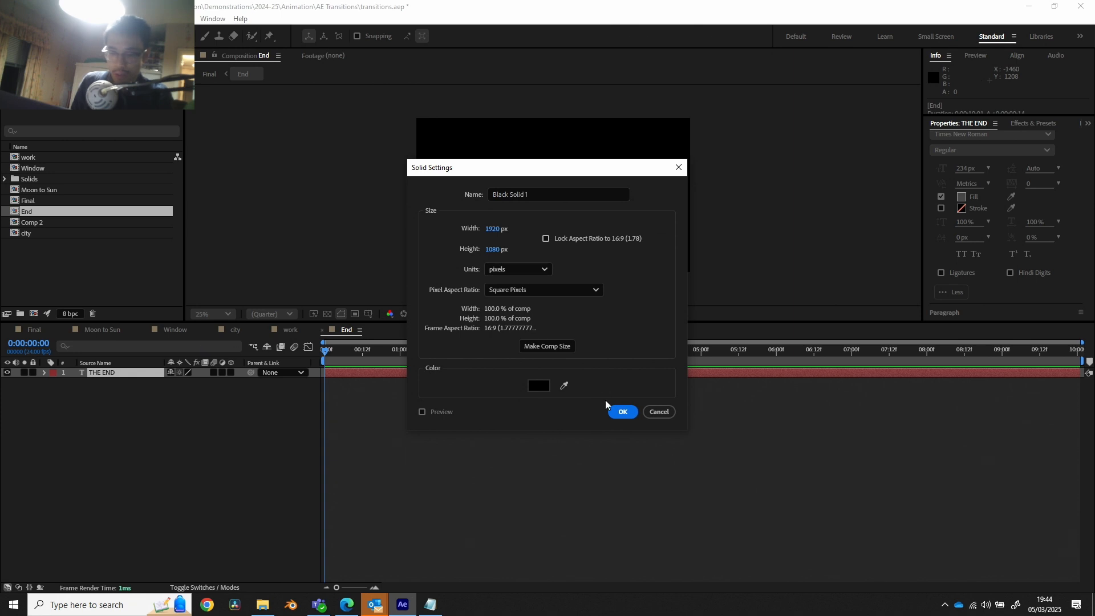
click(617, 411)
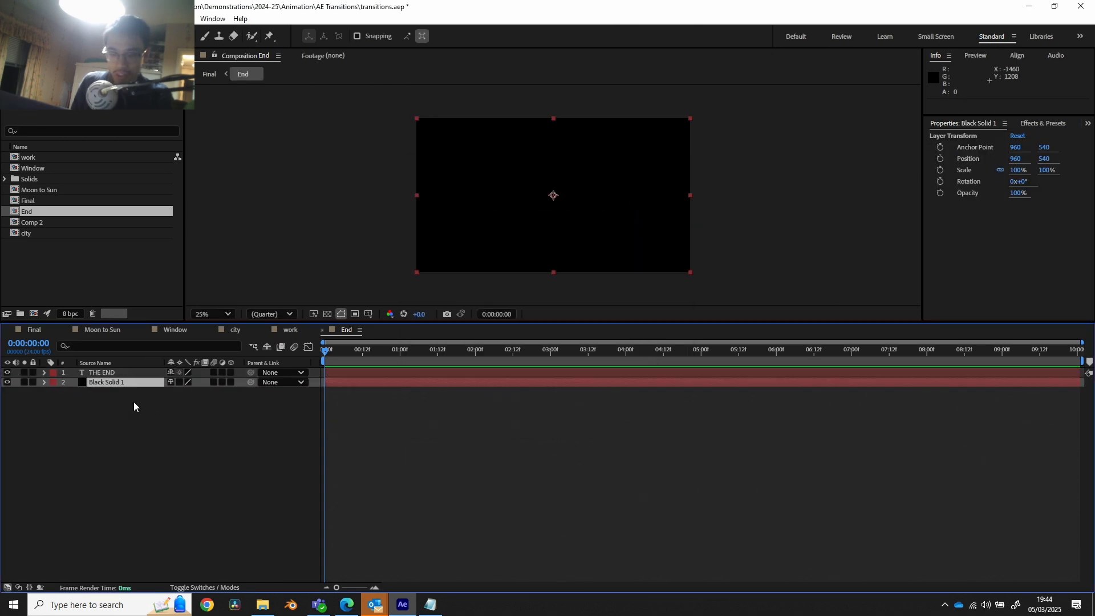
Return to the Final composition and preview the whole sequence from 0:00:00:00.
click(40, 328)
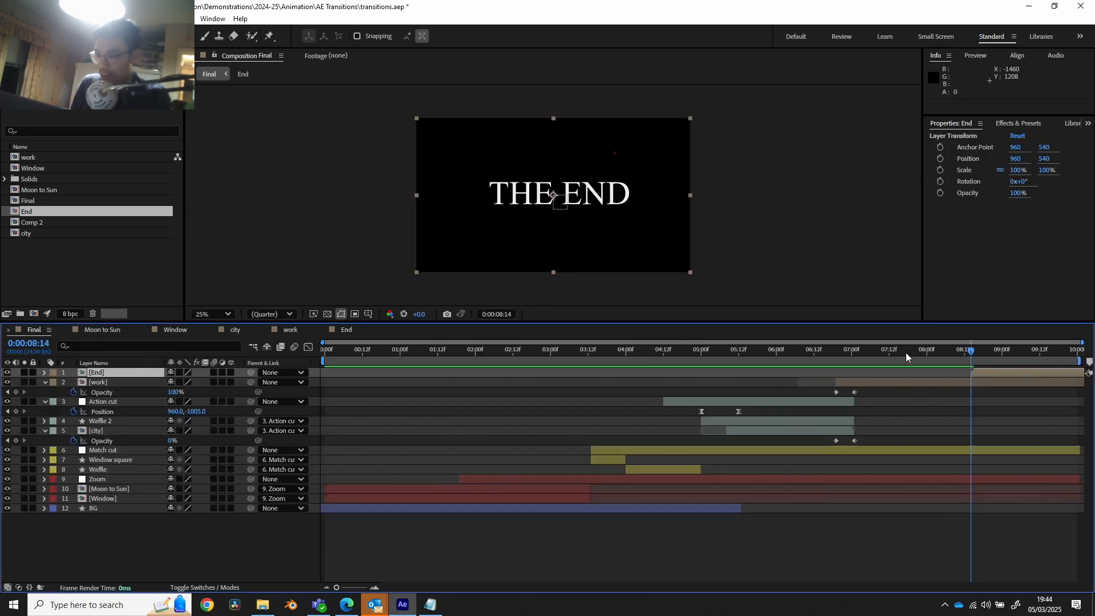
mouse_move(906, 357)
mouse_down()
mouse_move(815, 355)
mouse_move(998, 347)
mouse_move(902, 359)
mouse_move(877, 381)
mouse_move(981, 378)
mouse_move(913, 387)
mouse_move(700, 393)
mouse_move(312, 371)
mouse_up()
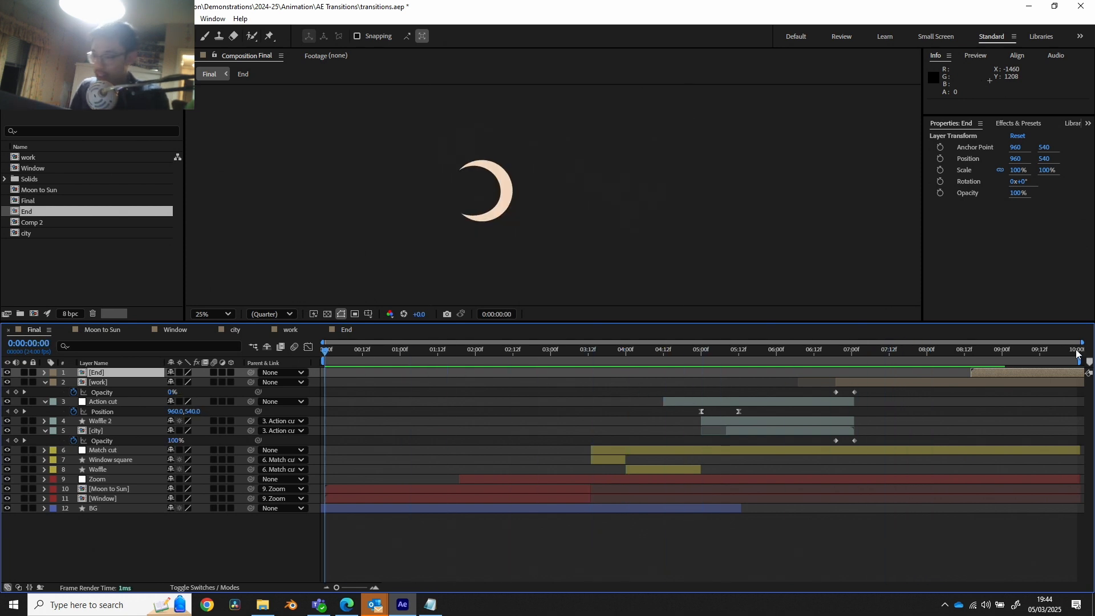
key(space)
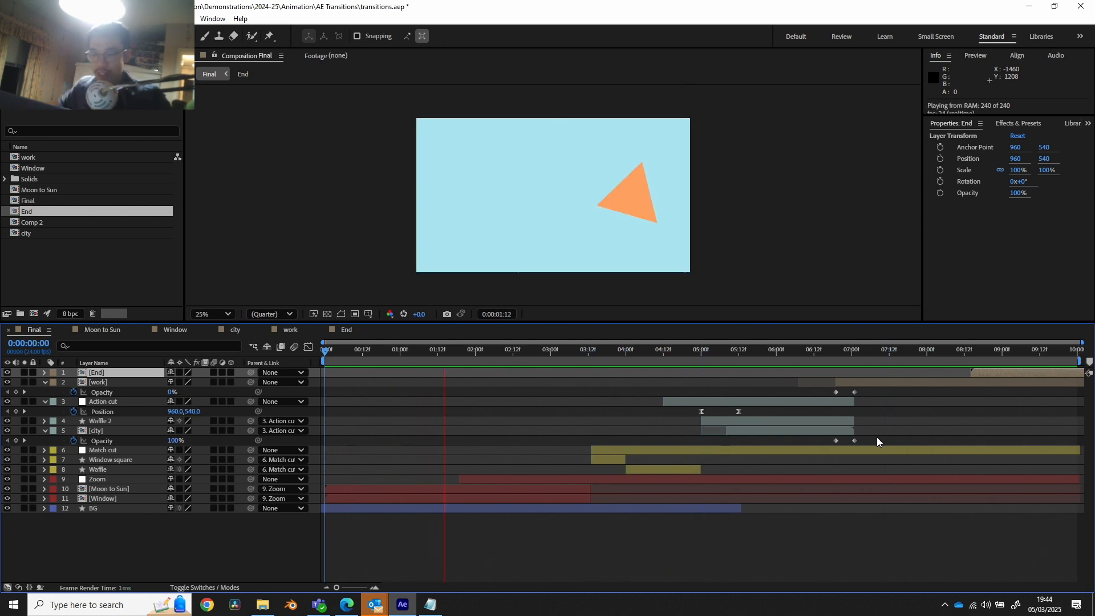